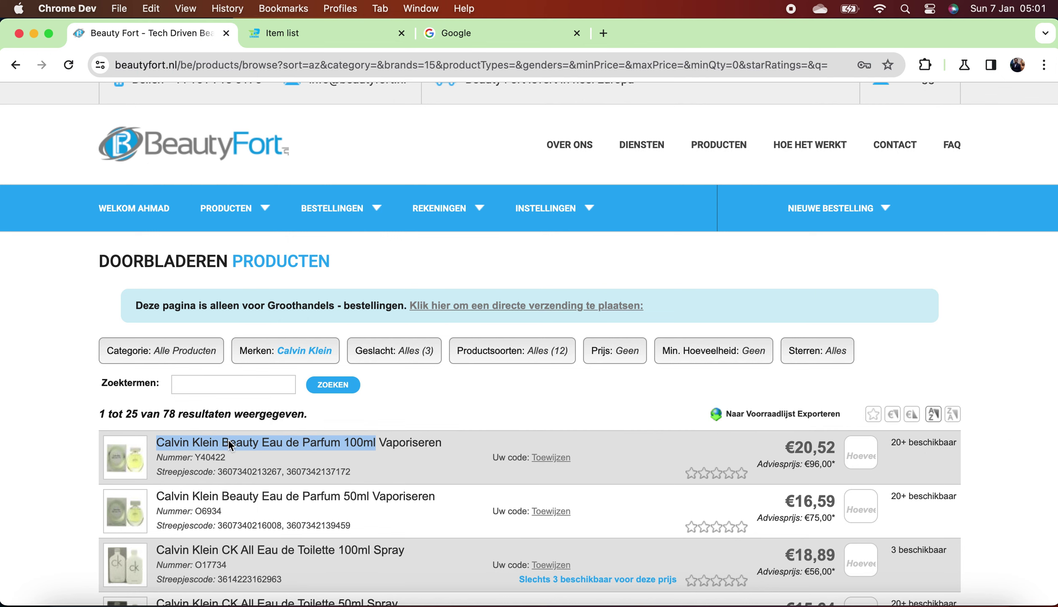
Copy the product name "Calvin Klein Beauty Eau de Parfum 100ml" and open the new item form in the store dashboard.
{"action": "left_click", "coordinate": [321, 351]}
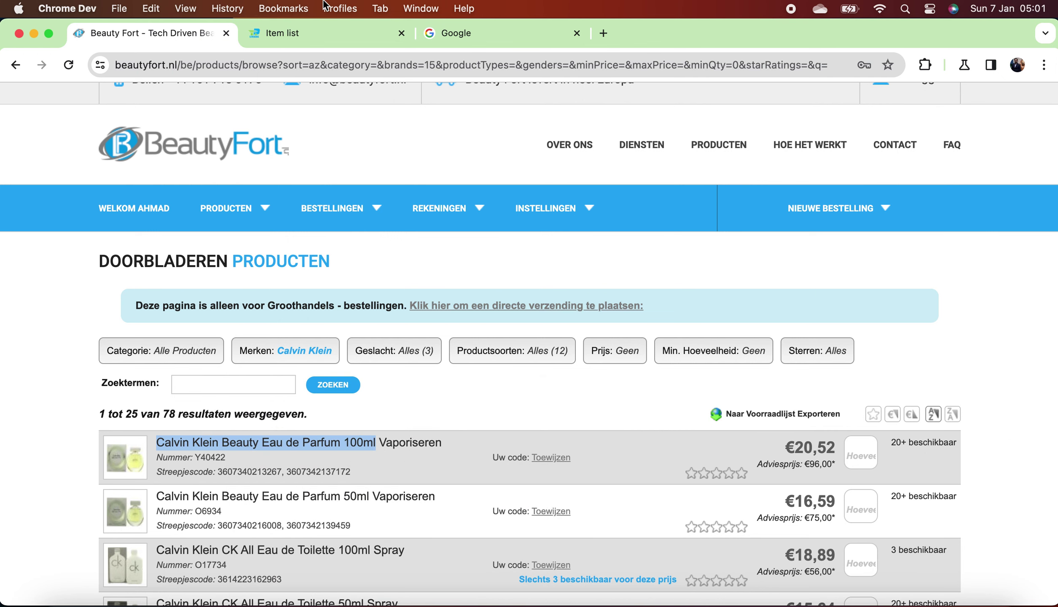
{"action": "left_click", "coordinate": [325, 32]}
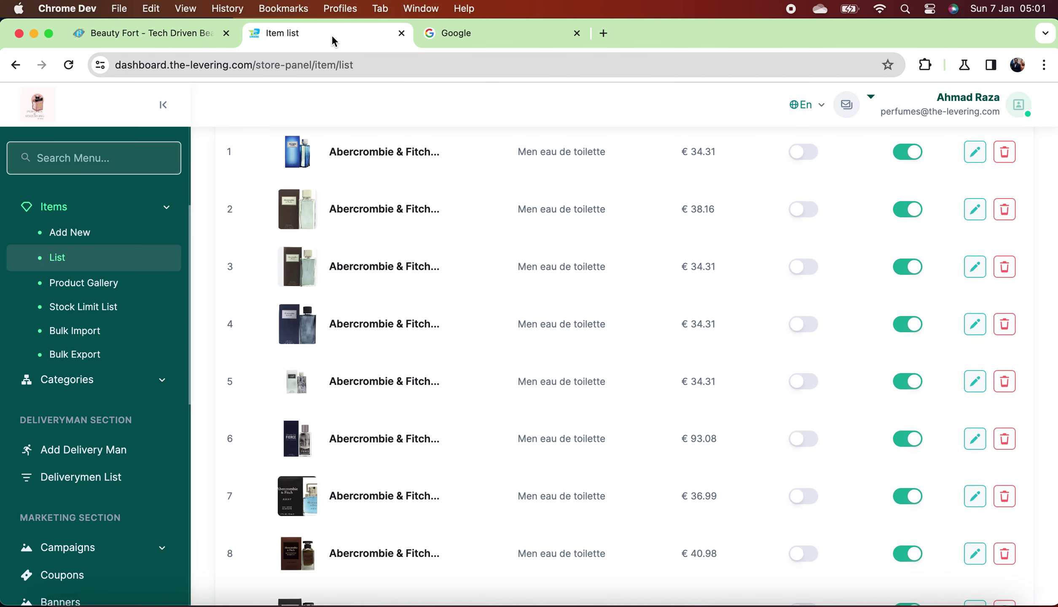
{"action": "left_click", "coordinate": [77, 235]}
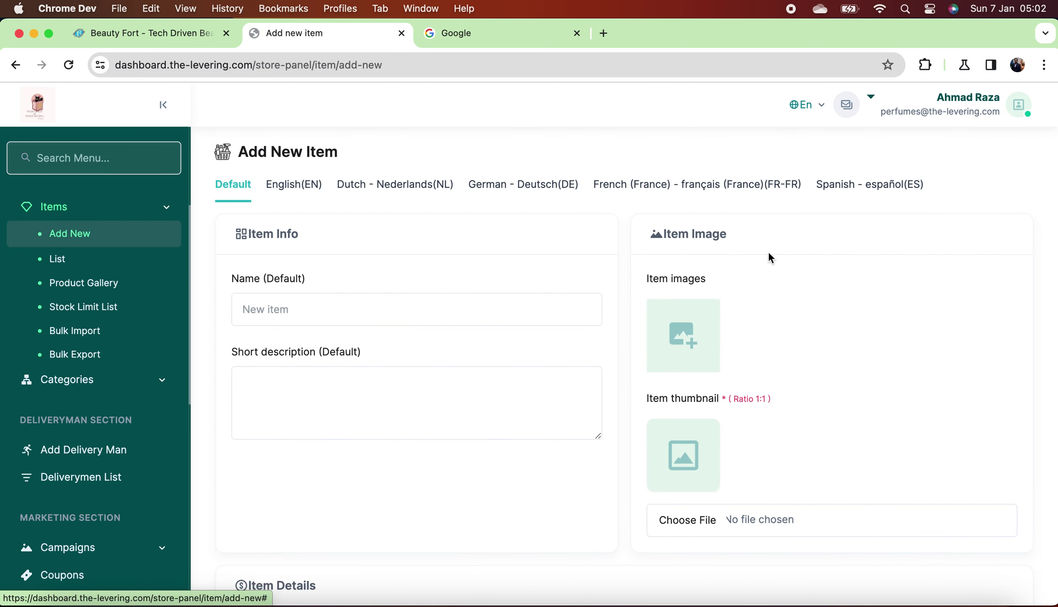
Enter "Calvin Klein Beauty Eau de Parfum" as the item's default name, leaving out the size.
{"action": "left_click", "coordinate": [440, 316]}
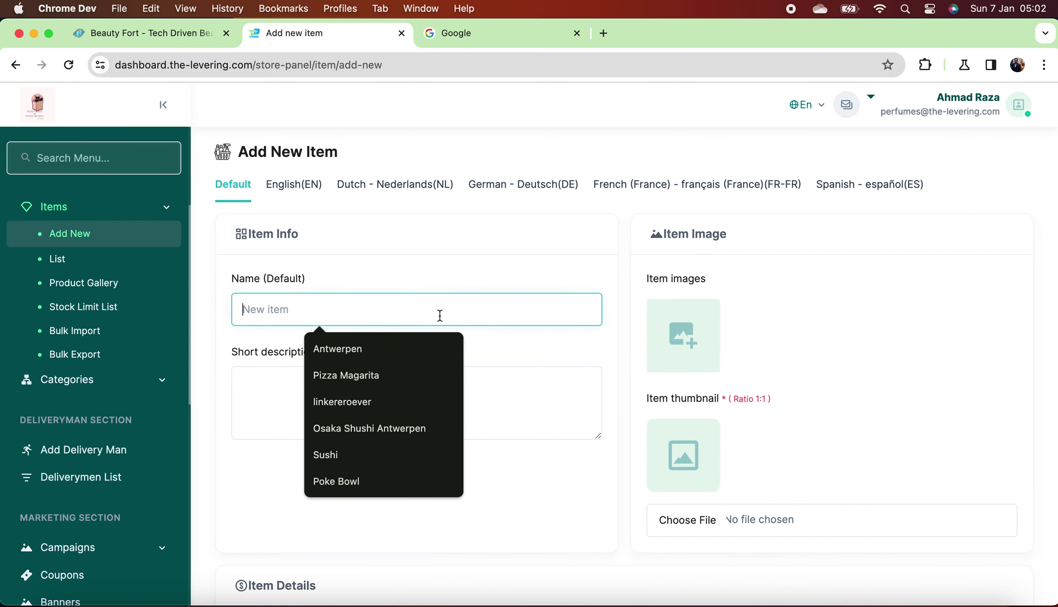
{"action": "key", "text": "super+v"}
{"action": "key", "text": "BackSpace"}
{"action": "key", "text": "BackSpace"}
{"action": "key", "text": "BackSpace"}
{"action": "key", "text": "BackSpace"}
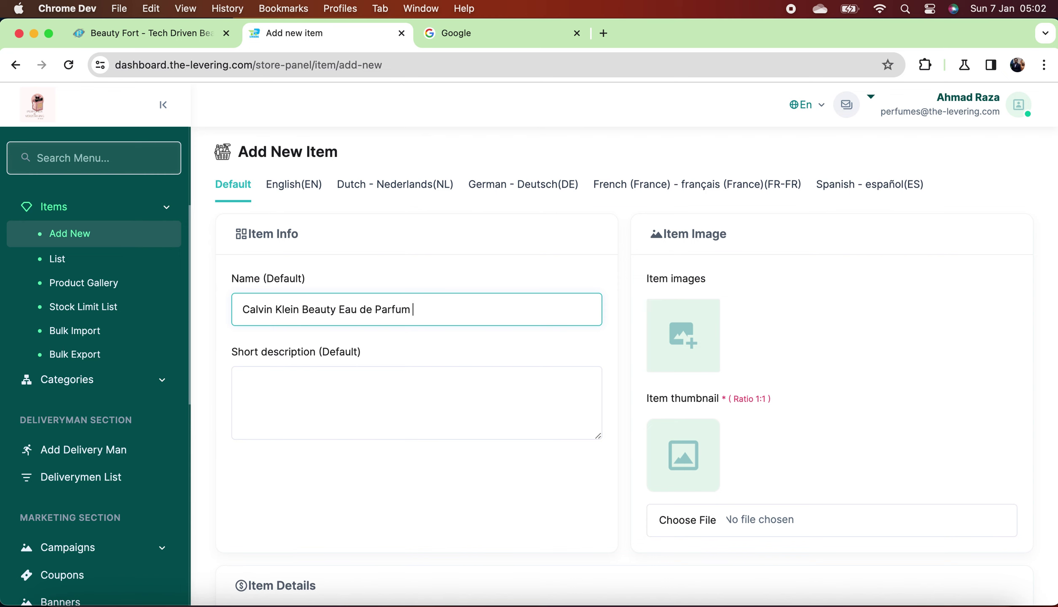
Copy the default name into the default short description.
{"action": "key", "text": "super+a"}
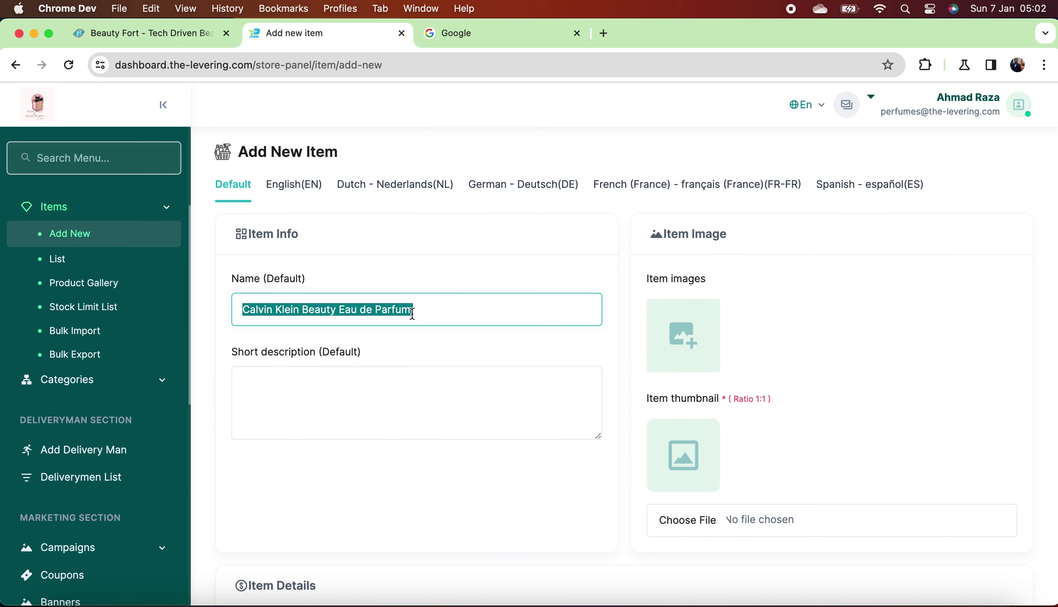
{"action": "right_click", "coordinate": [359, 310]}
{"action": "left_click", "coordinate": [475, 338]}
{"action": "left_click", "coordinate": [399, 395]}
{"action": "type", "text": "v"}
{"action": "key", "text": "super+a"}
{"action": "key", "text": "BackSpace"}
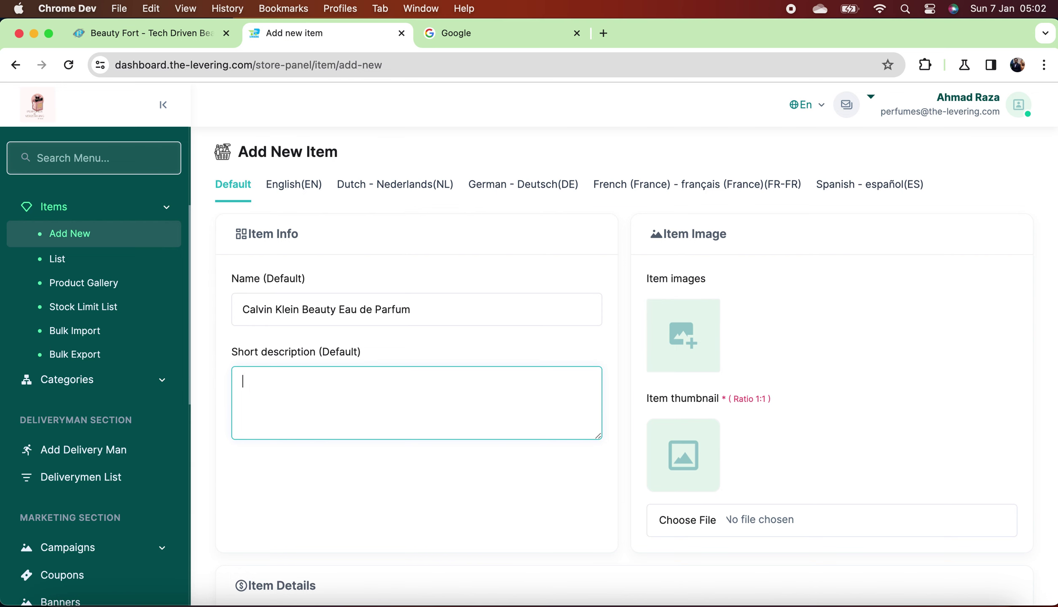
{"action": "key", "text": "super+v"}
Fill in the English name and English short description with "Calvin Klein Beauty Eau de Parfum".
{"action": "left_click", "coordinate": [294, 186]}
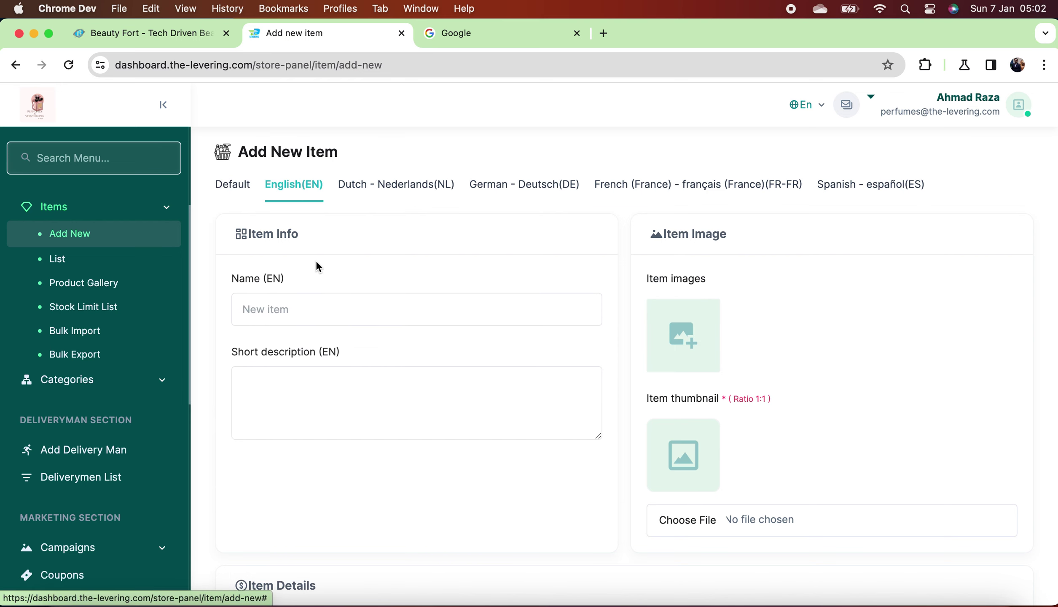
{"action": "left_click", "coordinate": [332, 313]}
{"action": "key", "text": "super+v"}
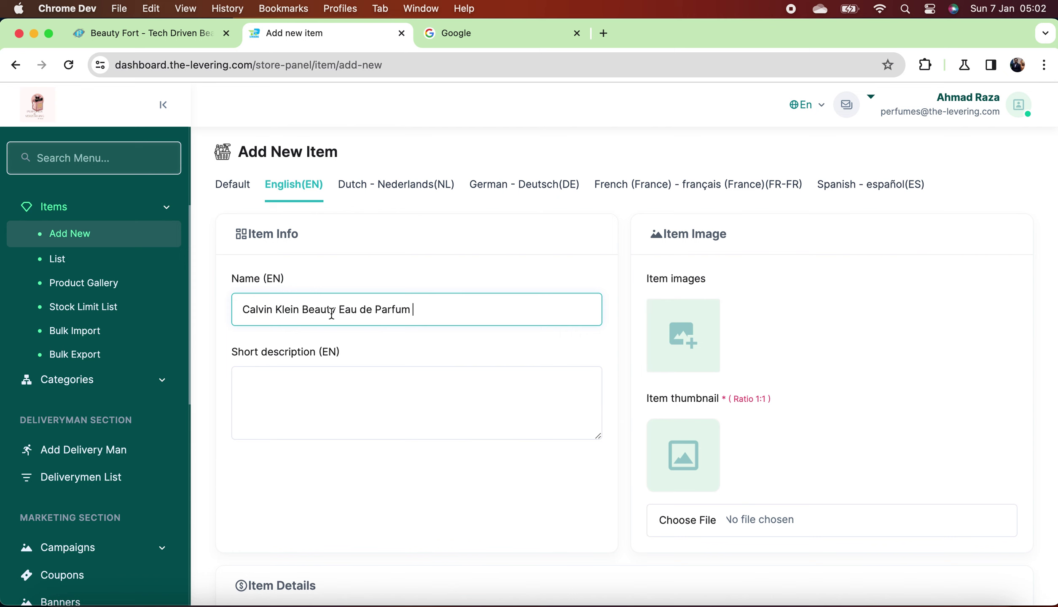
{"action": "left_click", "coordinate": [333, 369]}
{"action": "key", "text": "super+v"}
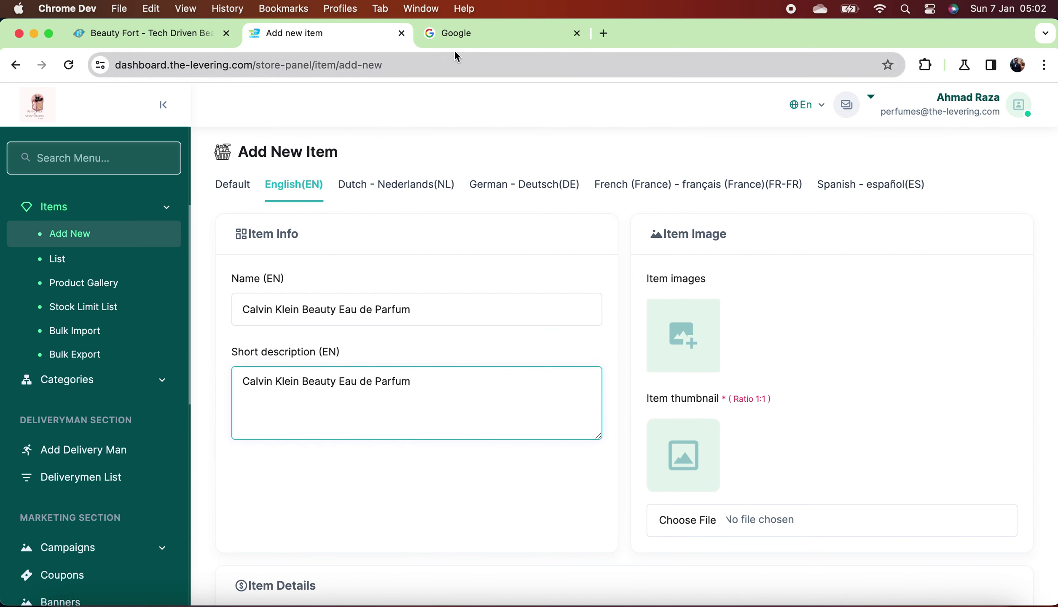
Switch to Google and search for "Calvin Klein Beauty Eau de Parfum".
{"action": "left_click", "coordinate": [484, 36]}
{"action": "left_click", "coordinate": [433, 273]}
{"action": "key", "text": "super+v"}
{"action": "key", "text": "Return"}
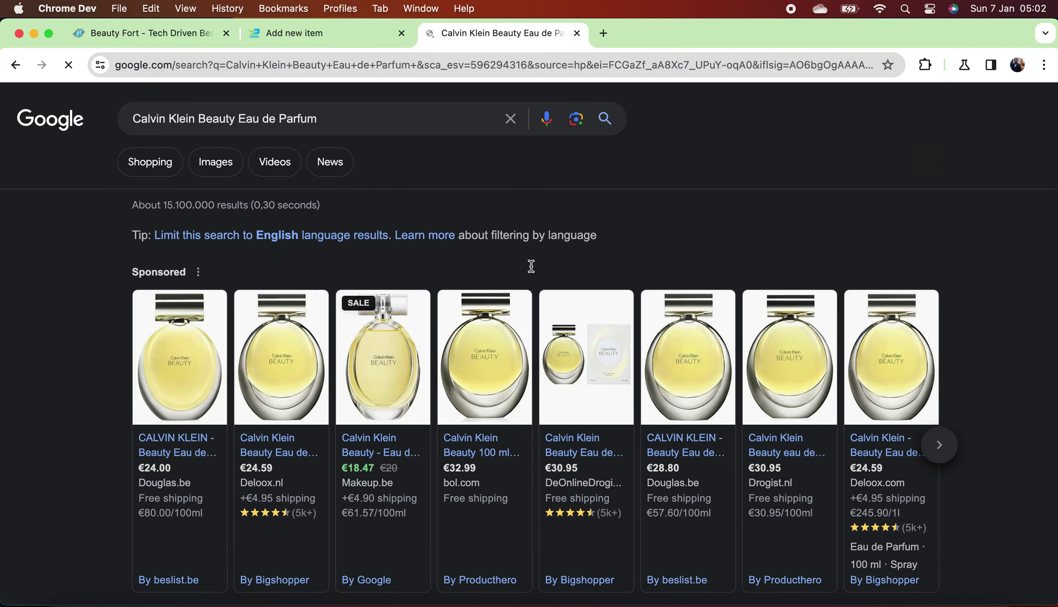
Browse the image results and open the FragranceNet.com picture showing the bottle beside its box.
{"action": "scroll", "coordinate": [537, 270], "scroll_direction": "down", "scroll_amount": 5}
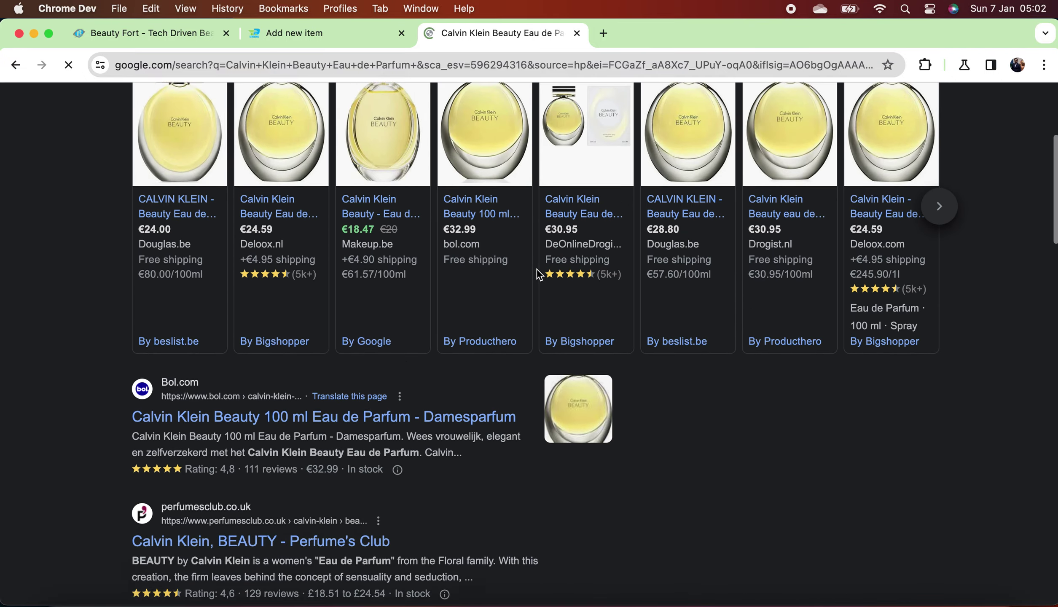
{"action": "scroll", "coordinate": [537, 269], "scroll_direction": "up", "scroll_amount": 5}
{"action": "left_click", "coordinate": [210, 171]}
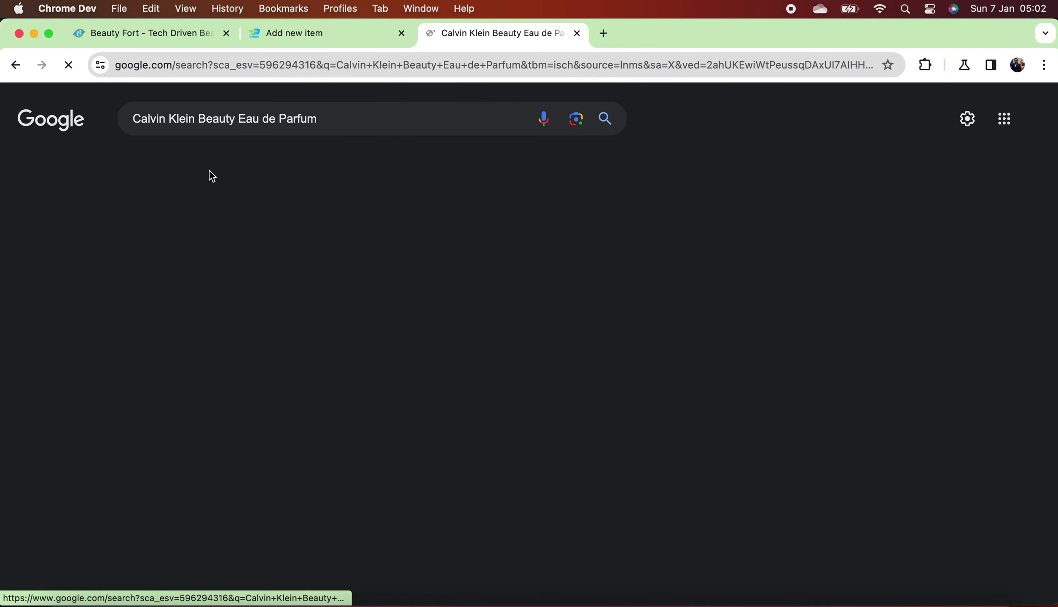
{"action": "scroll", "coordinate": [404, 319], "scroll_direction": "down", "scroll_amount": 8}
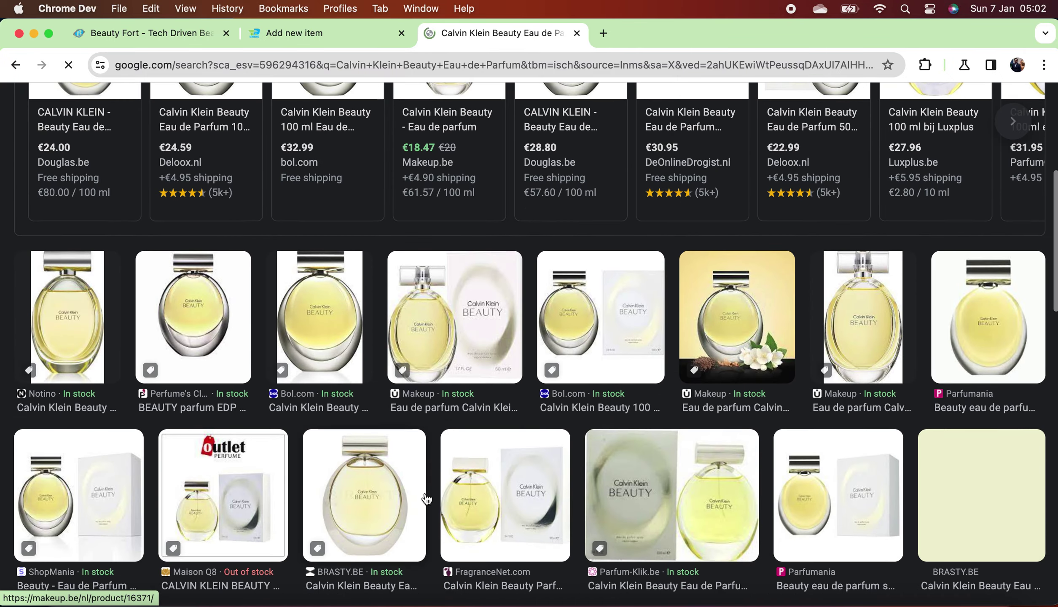
{"action": "scroll", "coordinate": [413, 394], "scroll_direction": "down", "scroll_amount": 4}
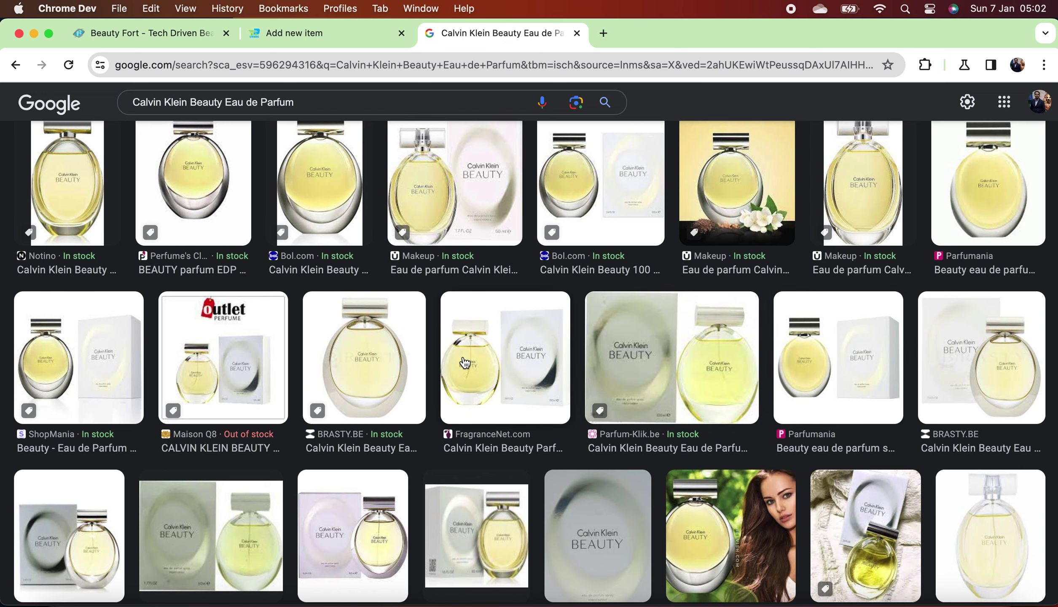
{"action": "left_click", "coordinate": [492, 356]}
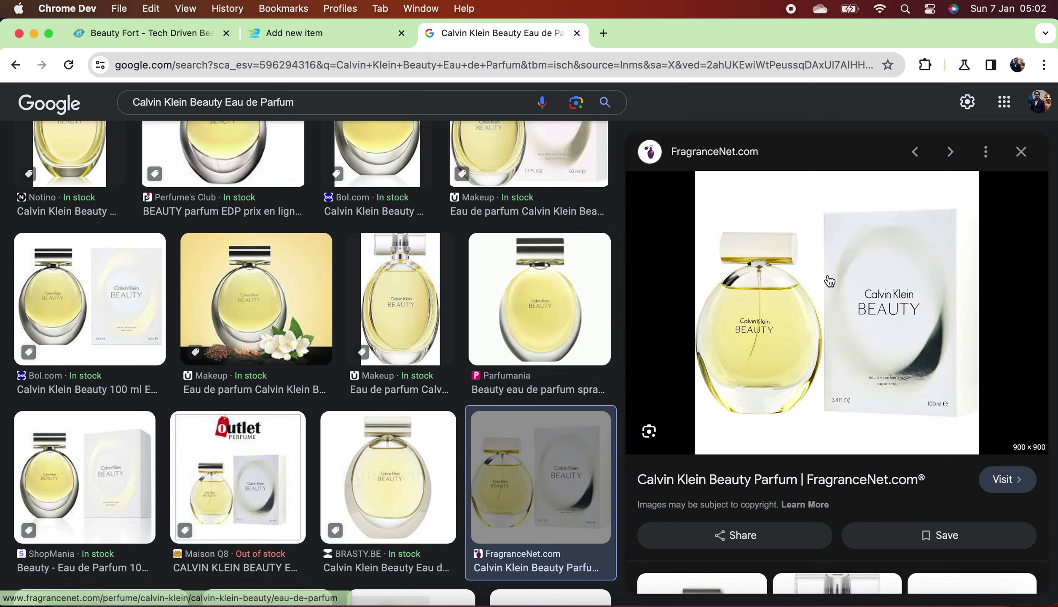
Start saving the previewed perfume image and choose the "perumes pics data" folder in Documents.
{"action": "right_click", "coordinate": [829, 280]}
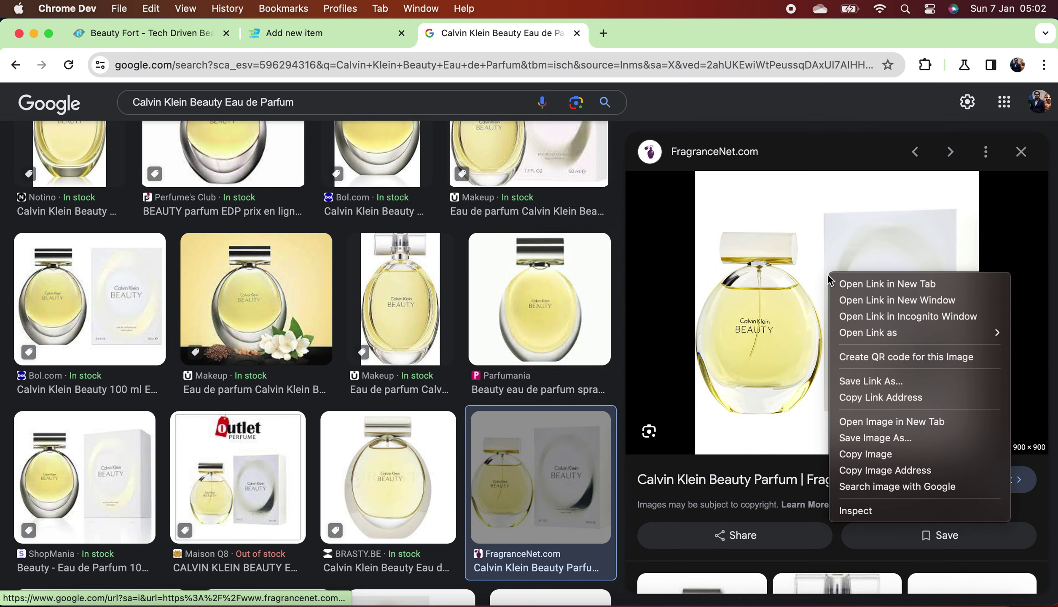
{"action": "left_click", "coordinate": [924, 444]}
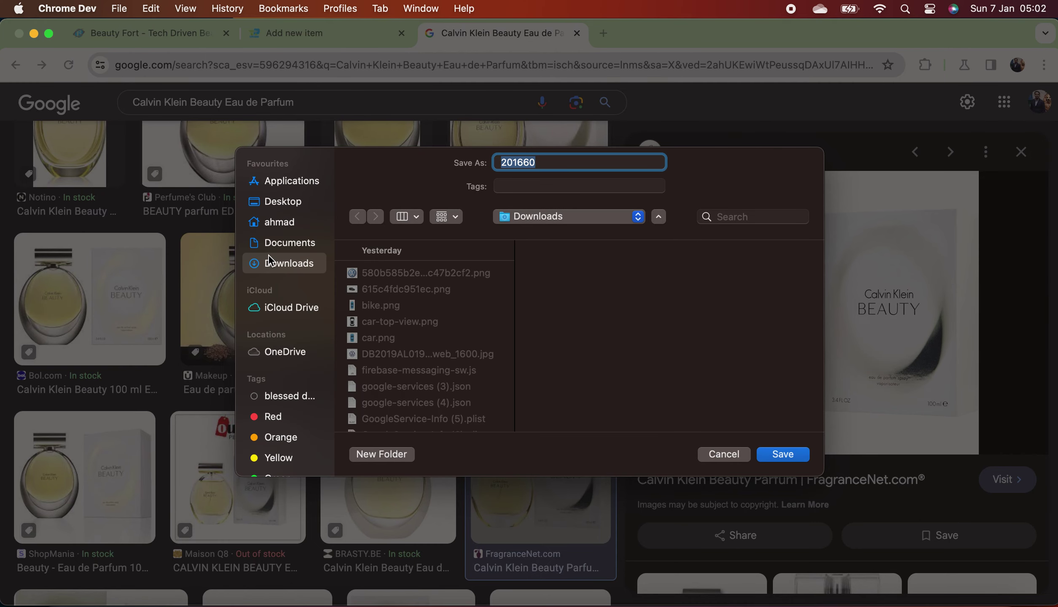
{"action": "scroll", "coordinate": [395, 363], "scroll_direction": "up", "scroll_amount": 2}
{"action": "left_click", "coordinate": [280, 248]}
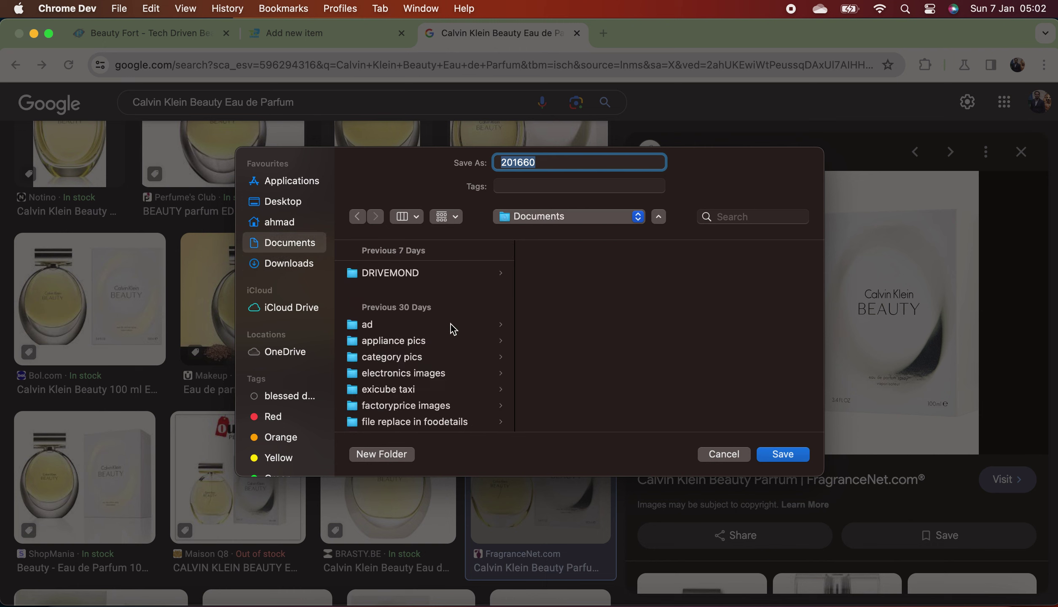
{"action": "scroll", "coordinate": [451, 325], "scroll_direction": "down", "scroll_amount": 3}
{"action": "scroll", "coordinate": [451, 324], "scroll_direction": "down", "scroll_amount": 1}
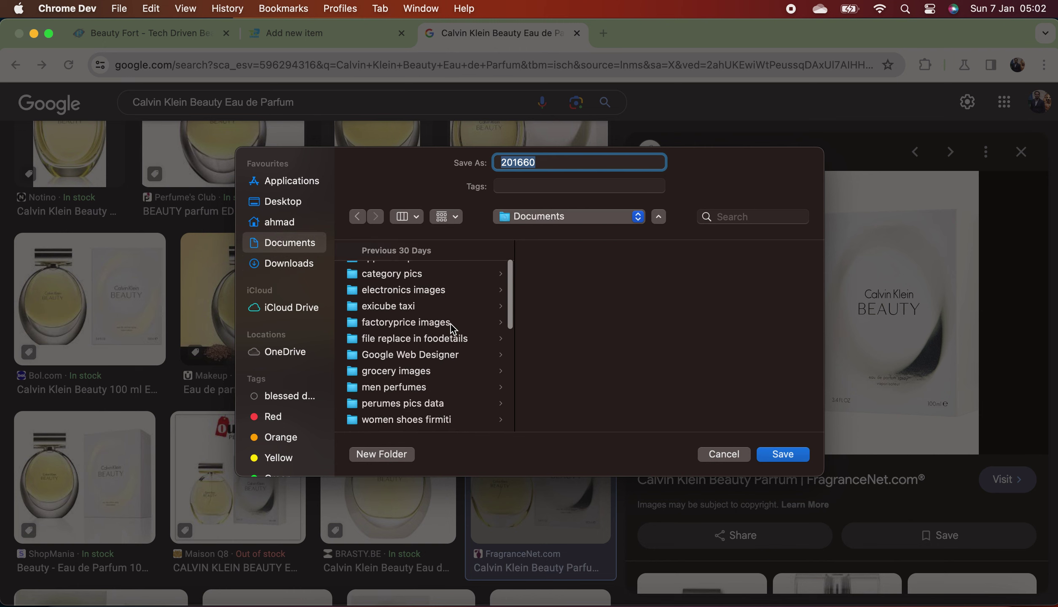
{"action": "left_click", "coordinate": [421, 406]}
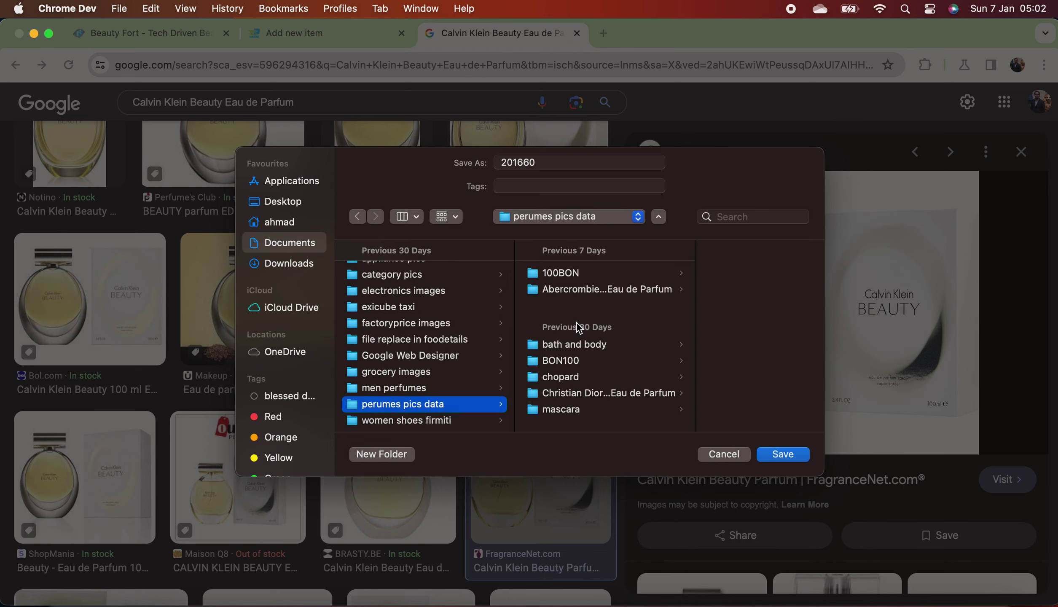
Create a folder named "calvinklein" inside "perumes pics data" and save the image in it.
{"action": "left_click", "coordinate": [390, 462]}
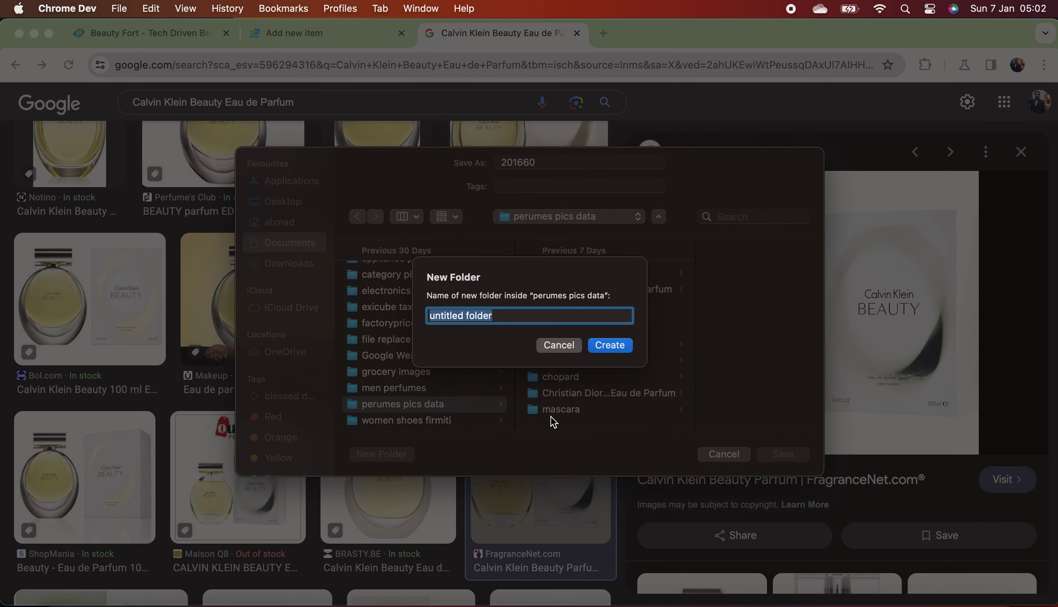
{"action": "type", "text": "c"}
{"action": "key", "text": "BackSpace"}
{"action": "type", "text": "cal"}
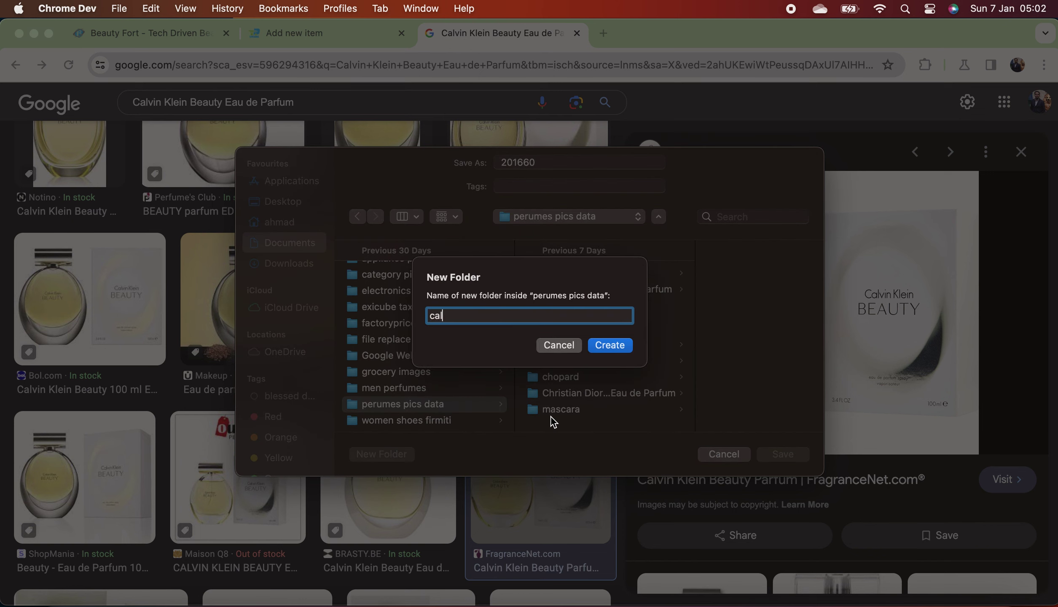
{"action": "type", "text": "vinklein"}
{"action": "left_click", "coordinate": [614, 345]}
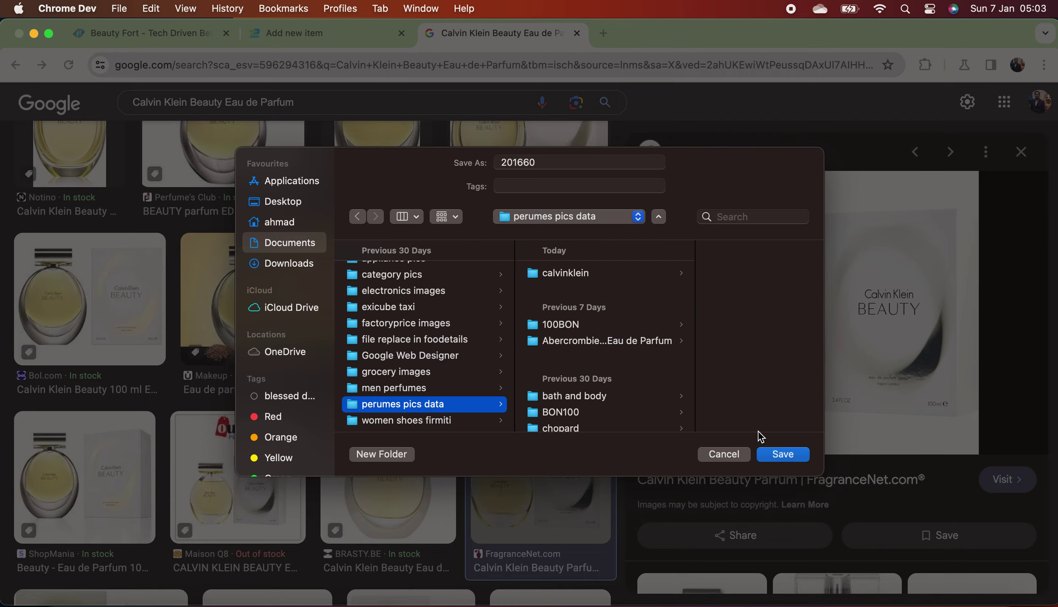
{"action": "left_click", "coordinate": [783, 454]}
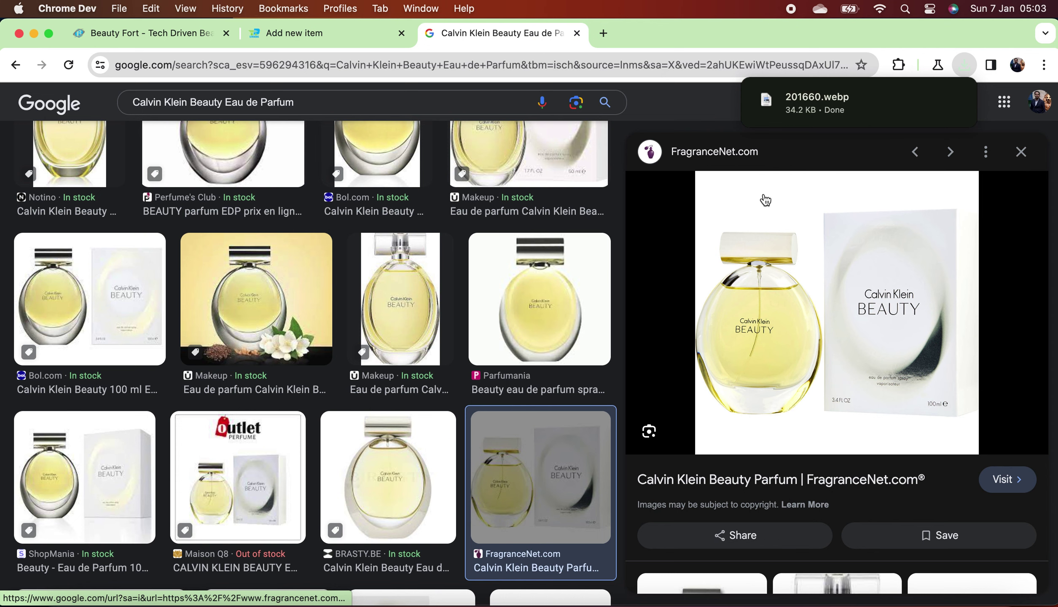
Save the same perfume image again in the calvinklein folder, entering the file name "ck.jpg".
{"action": "right_click", "coordinate": [800, 259]}
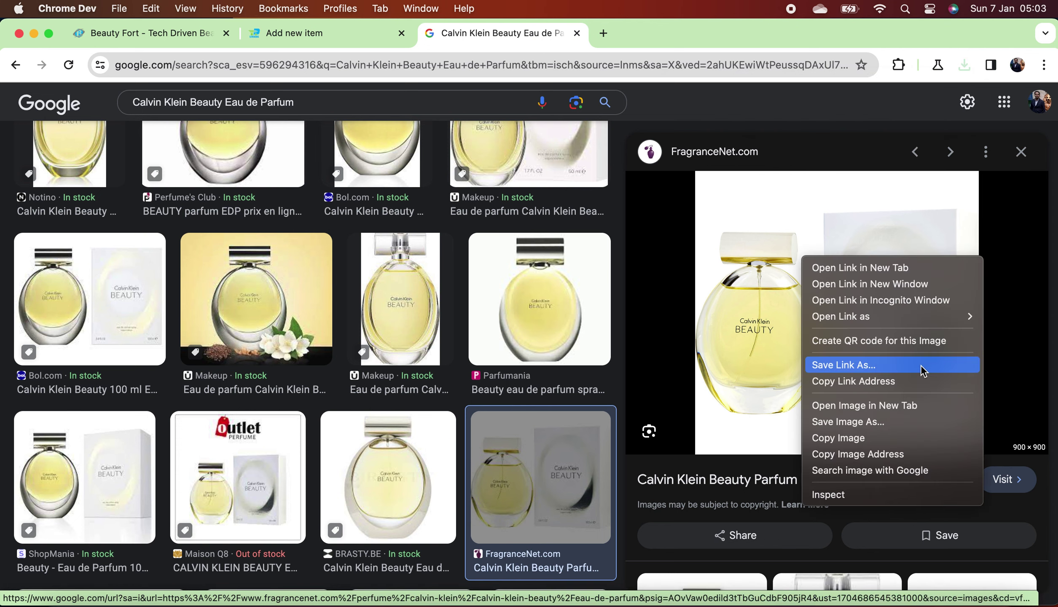
{"action": "left_click", "coordinate": [909, 422]}
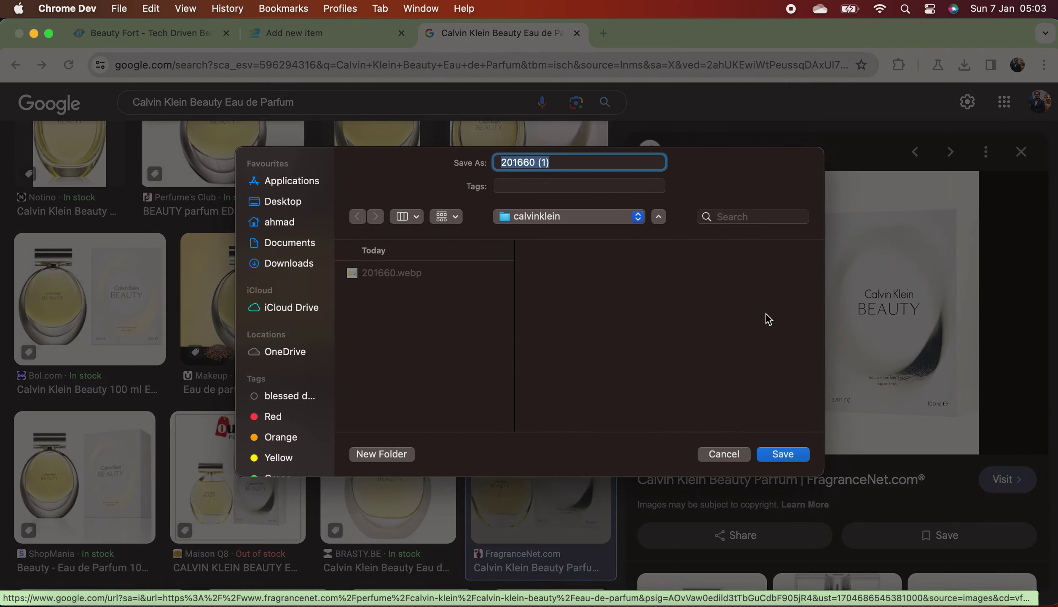
{"action": "type", "text": "d"}
{"action": "key", "text": "BackSpace"}
{"action": "type", "text": "ck"}
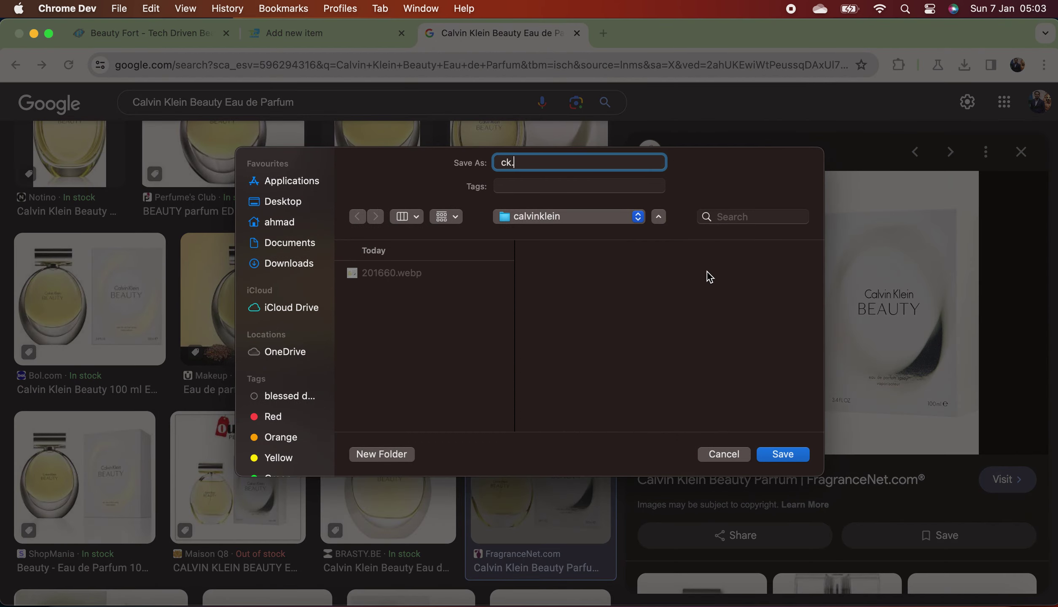
{"action": "type", "text": ".jpg"}
{"action": "left_click", "coordinate": [787, 455]}
{"action": "left_click", "coordinate": [567, 363]}
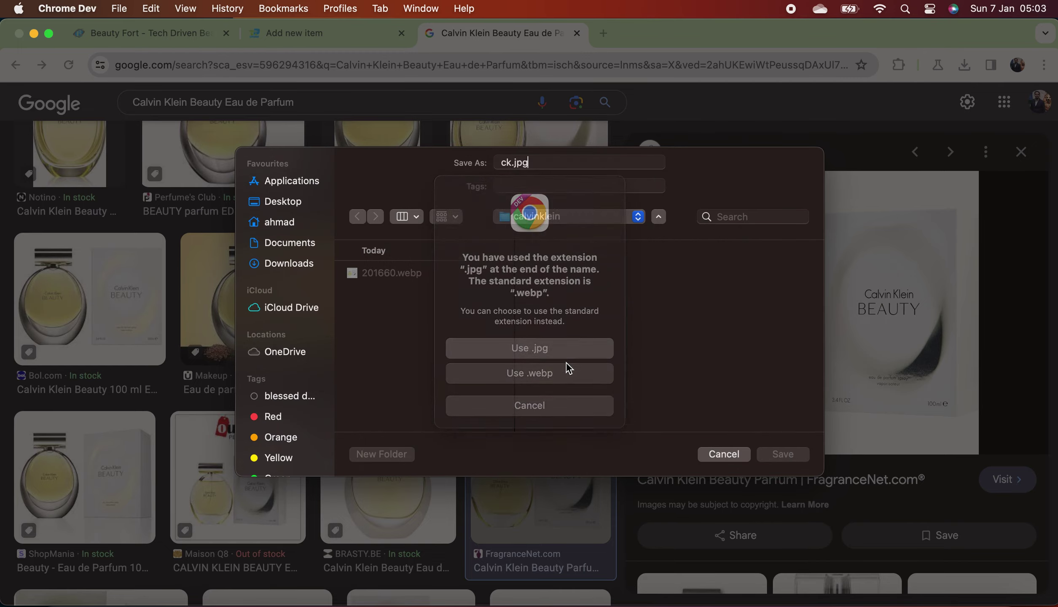
Return to the new item form and add ck.jpg from the calvinklein folder in Documents, "perumes pics data", as the item image.
{"action": "left_click", "coordinate": [321, 34]}
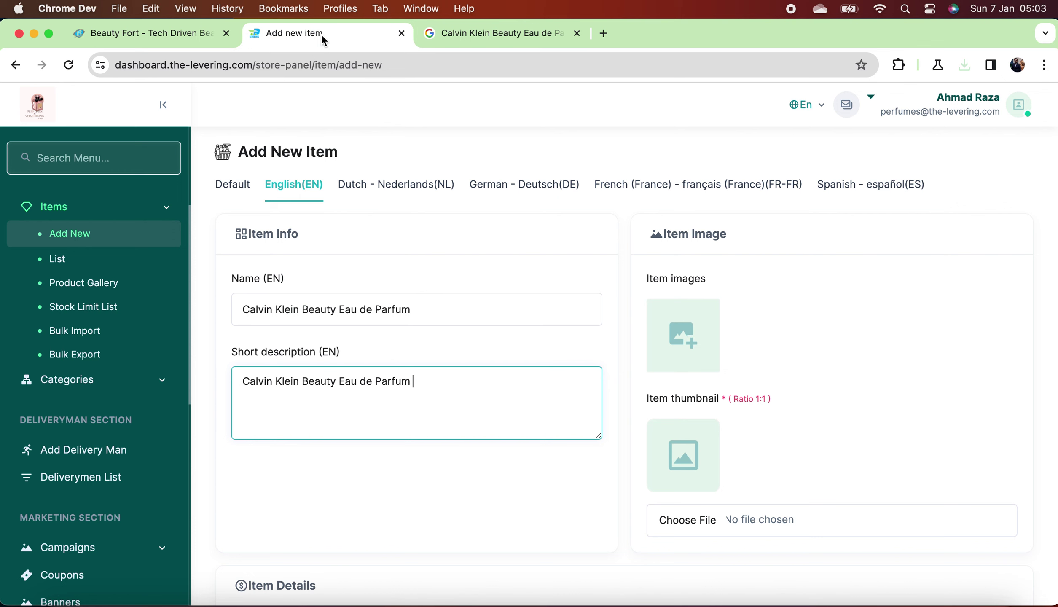
{"action": "left_click", "coordinate": [682, 351]}
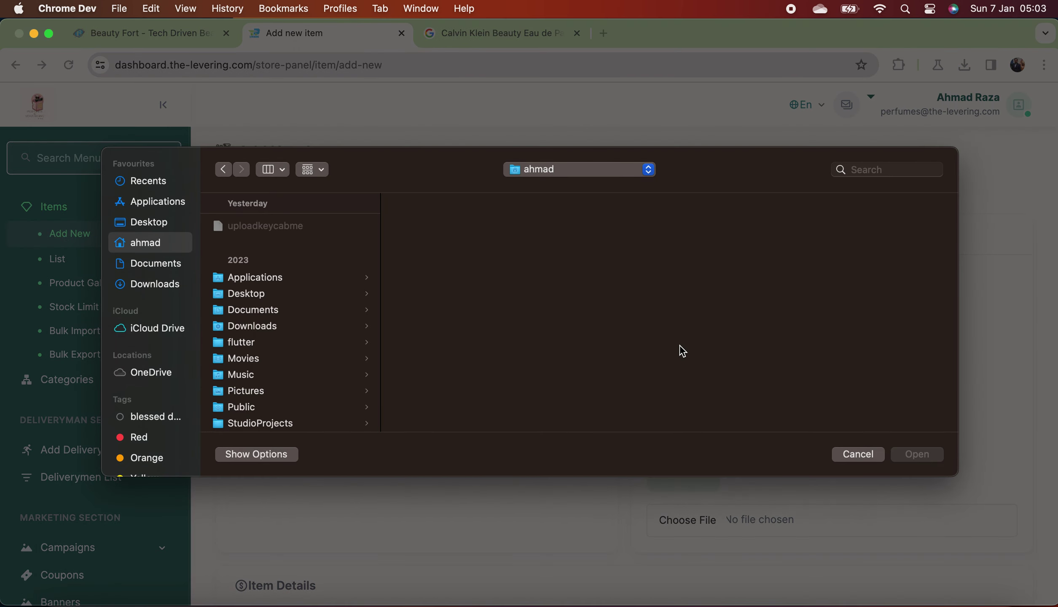
{"action": "left_click", "coordinate": [170, 265]}
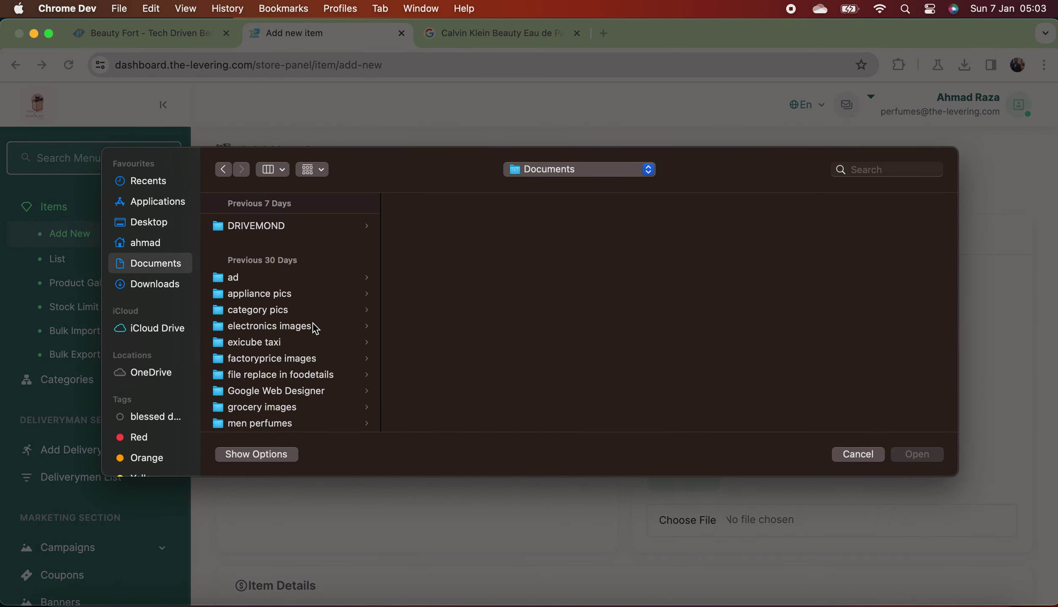
{"action": "scroll", "coordinate": [314, 326], "scroll_direction": "down", "scroll_amount": 3}
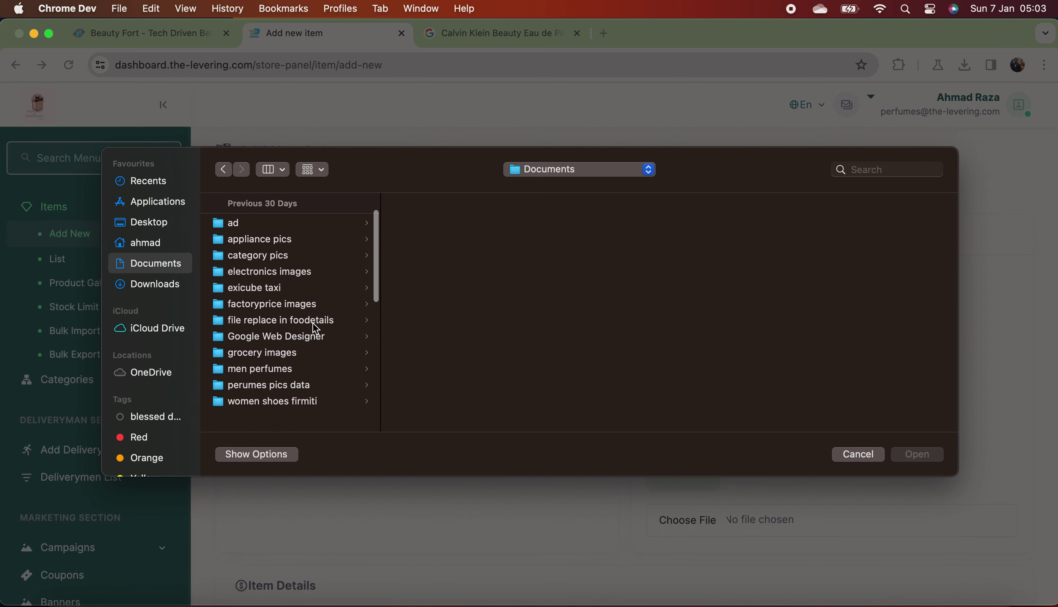
{"action": "scroll", "coordinate": [298, 349], "scroll_direction": "down", "scroll_amount": 2}
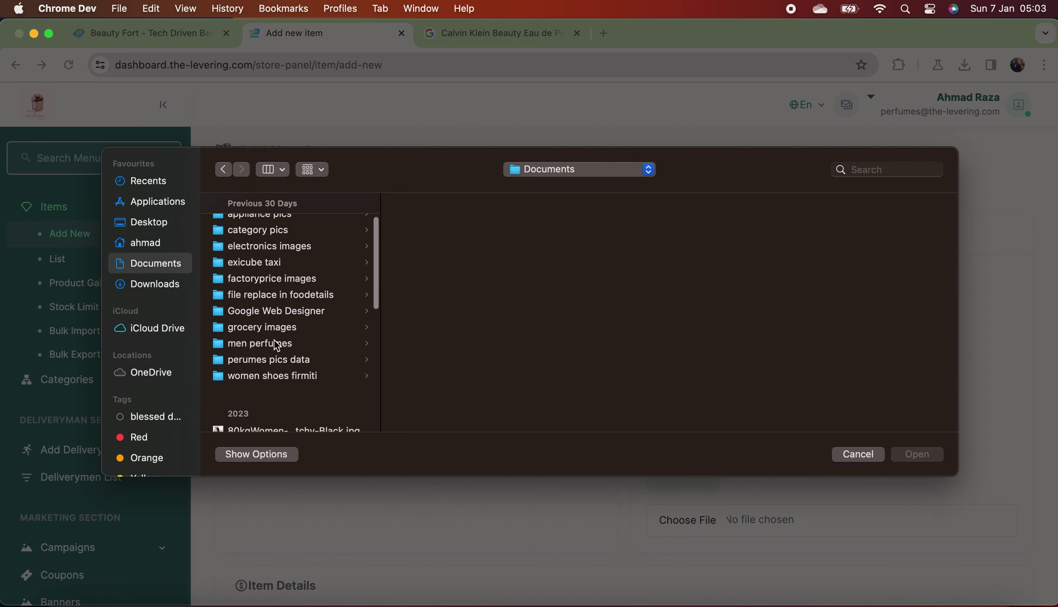
{"action": "left_click", "coordinate": [289, 361]}
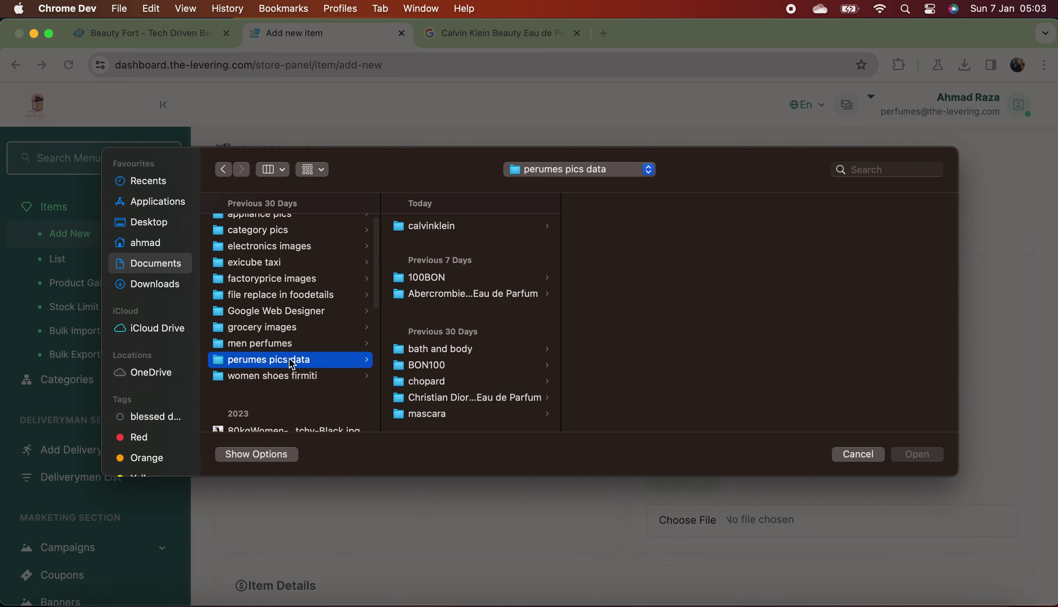
{"action": "left_click", "coordinate": [452, 226]}
{"action": "left_click", "coordinate": [622, 248]}
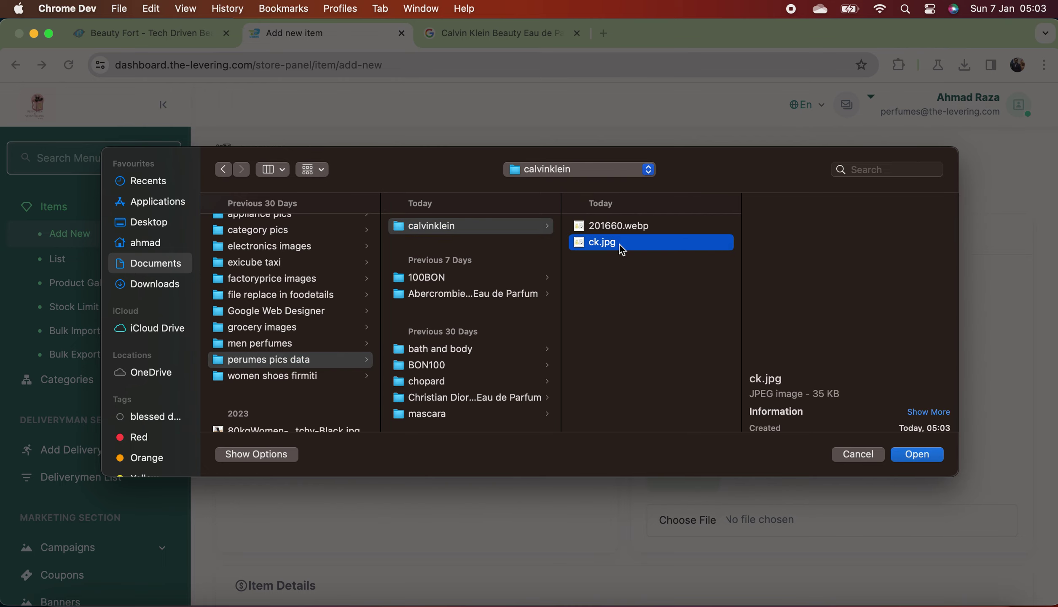
{"action": "left_click", "coordinate": [929, 459]}
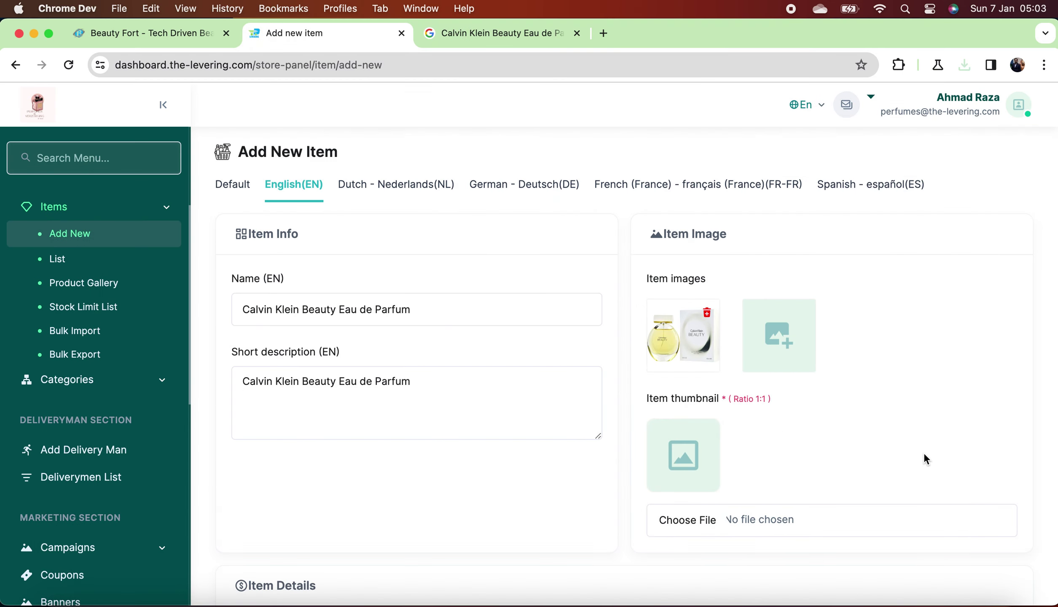
Set ck.jpg from the calvinklein folder as the item thumbnail.
{"action": "left_click", "coordinate": [770, 521]}
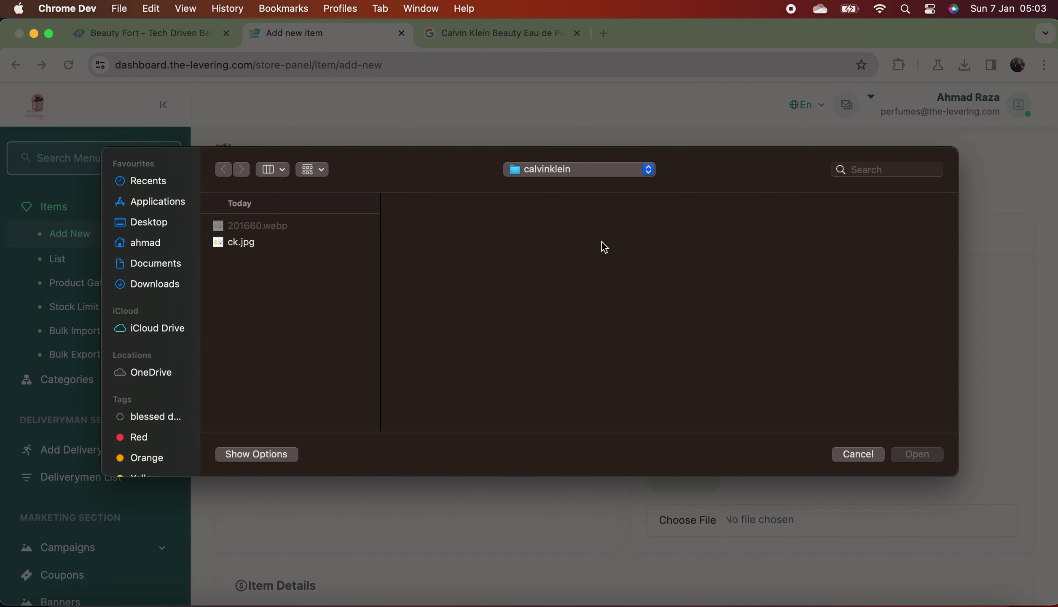
{"action": "left_click", "coordinate": [253, 243]}
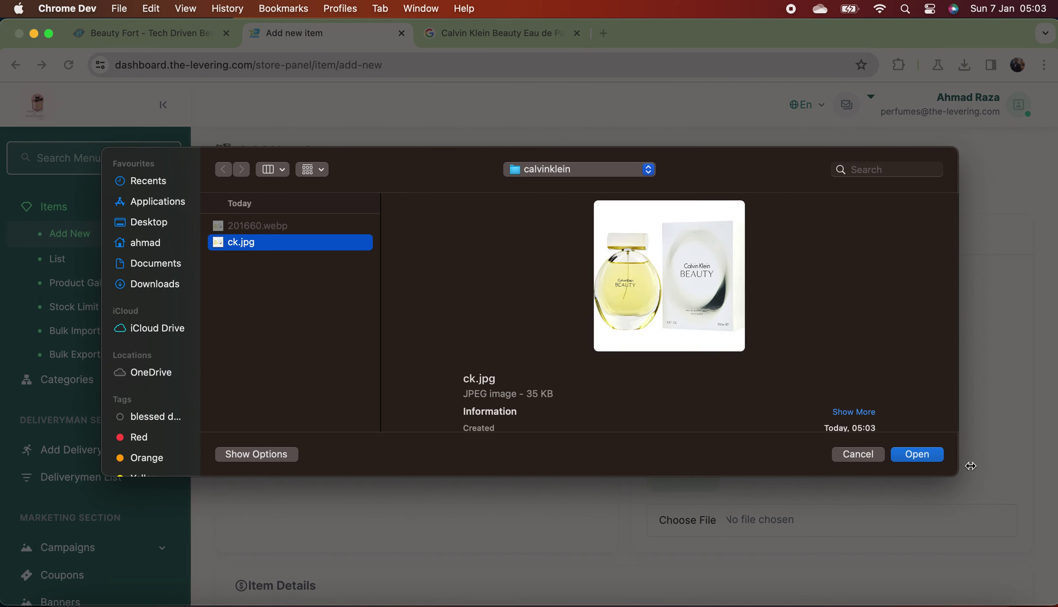
{"action": "left_click", "coordinate": [929, 459]}
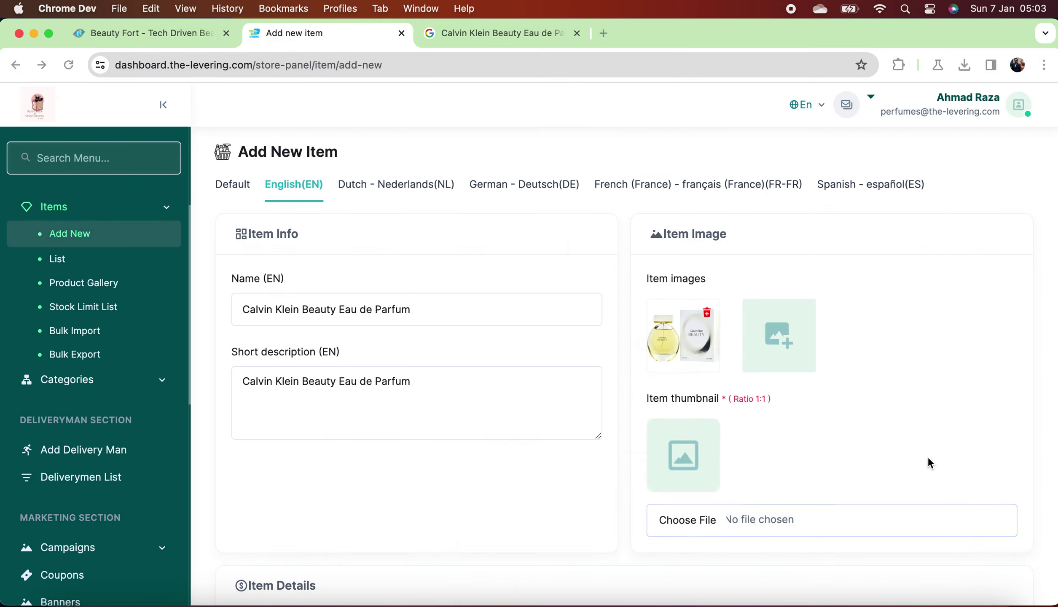
Switch to the Beauty Fort product listing and filter the Calvin Klein products to the gender Vrouwen.
{"action": "left_click", "coordinate": [154, 32]}
{"action": "scroll", "coordinate": [336, 404], "scroll_direction": "down", "scroll_amount": 3}
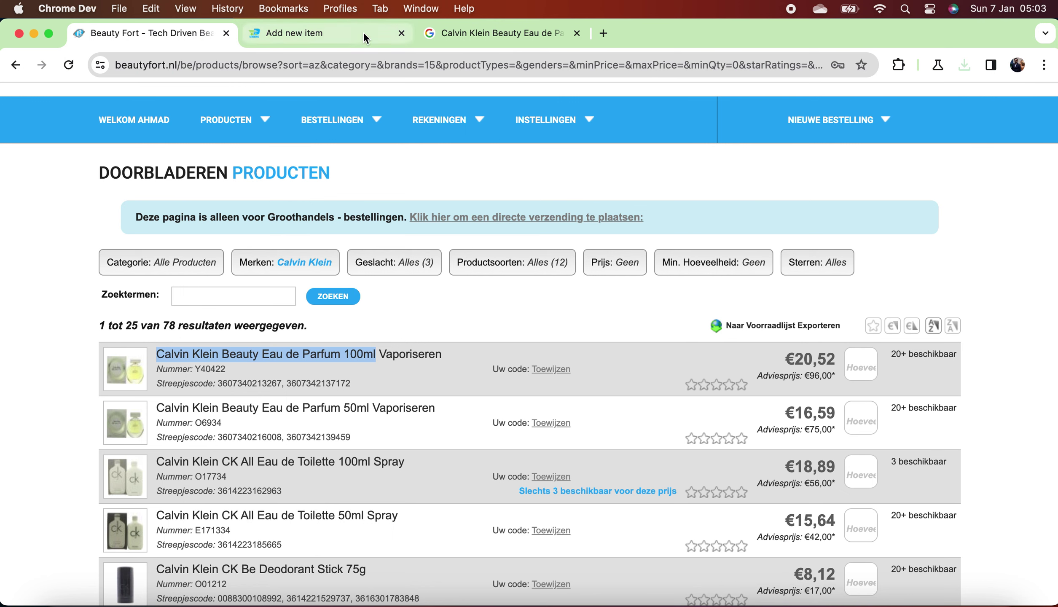
{"action": "left_click", "coordinate": [329, 34]}
{"action": "scroll", "coordinate": [449, 434], "scroll_direction": "down", "scroll_amount": 10}
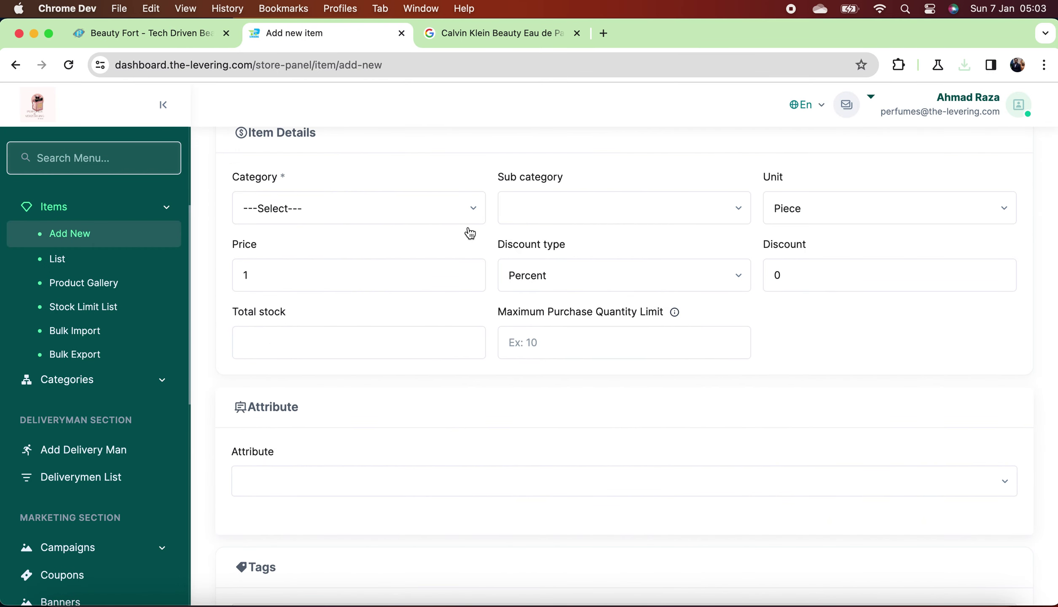
{"action": "left_click", "coordinate": [163, 28]}
{"action": "left_click", "coordinate": [423, 383]}
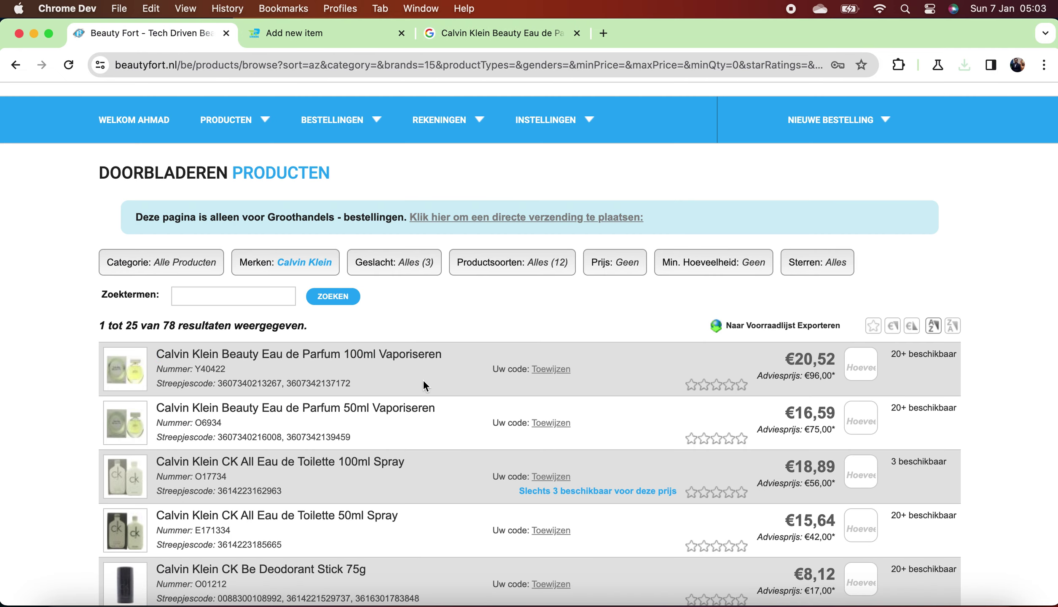
{"action": "left_click", "coordinate": [408, 253]}
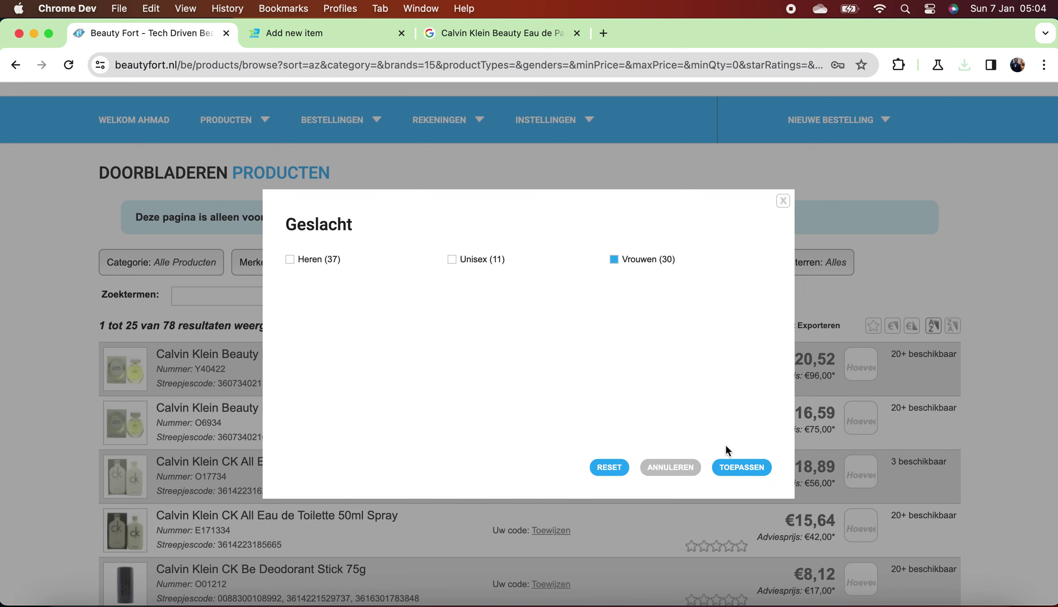
{"action": "left_click", "coordinate": [745, 469]}
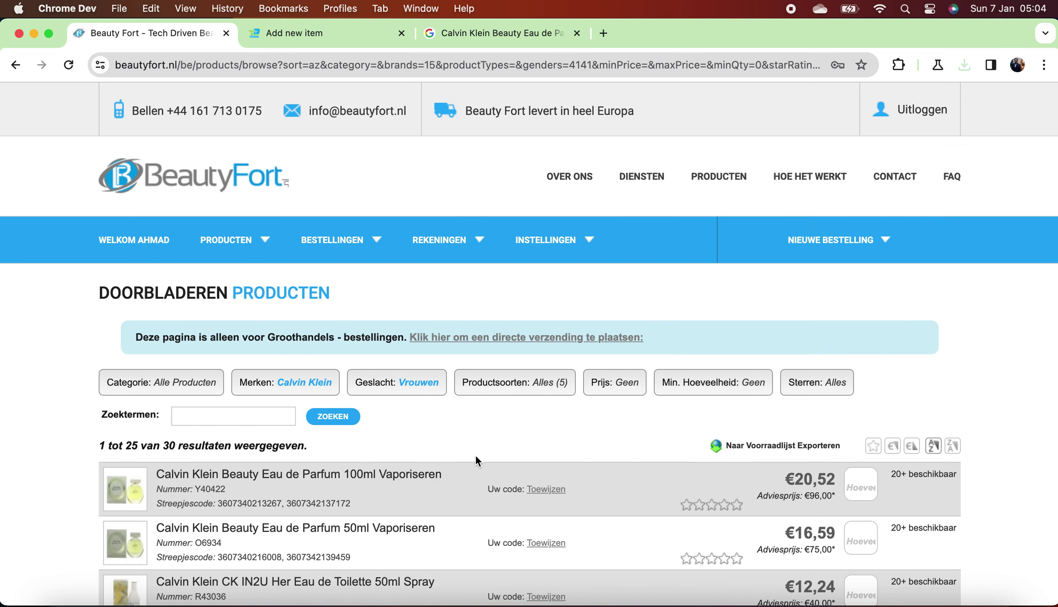
{"action": "scroll", "coordinate": [480, 456], "scroll_direction": "down", "scroll_amount": 3}
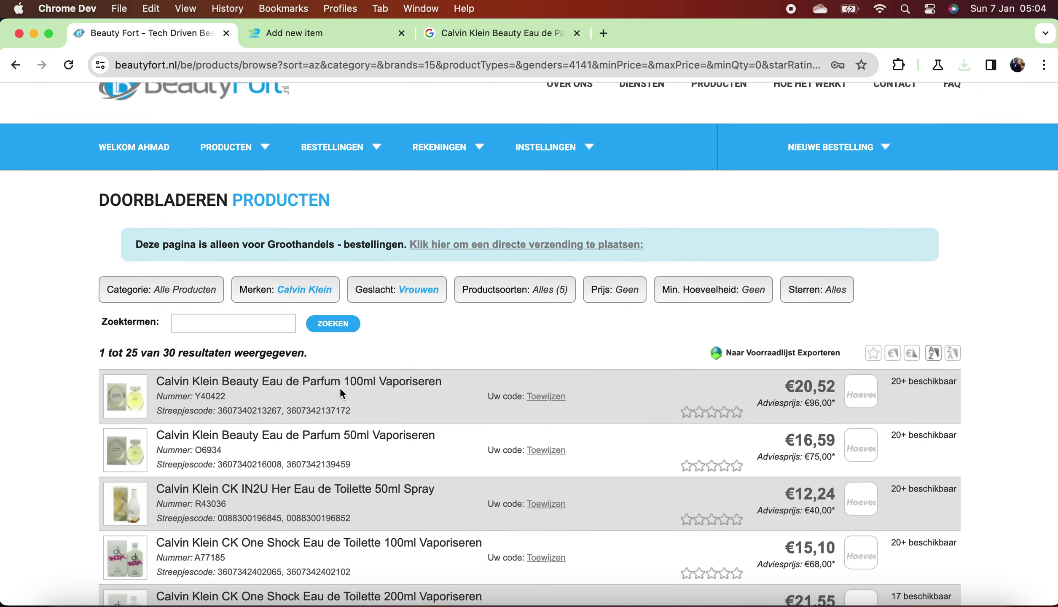
{"action": "scroll", "coordinate": [391, 401], "scroll_direction": "down", "scroll_amount": 1}
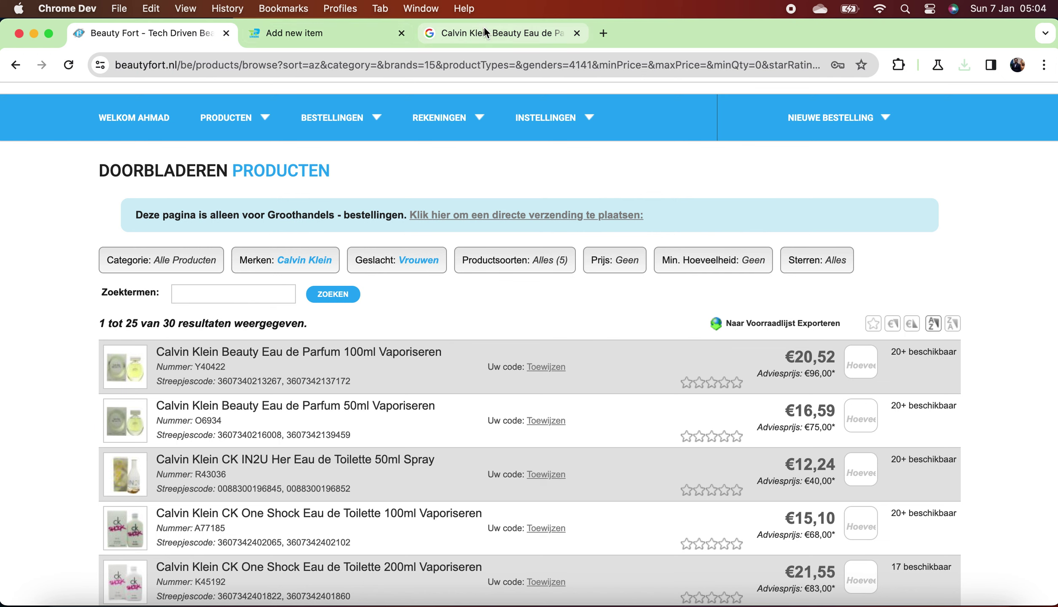
Set the new item's category to Perfumes and its sub category to Women Perfumes in the item form.
{"action": "left_click", "coordinate": [347, 37]}
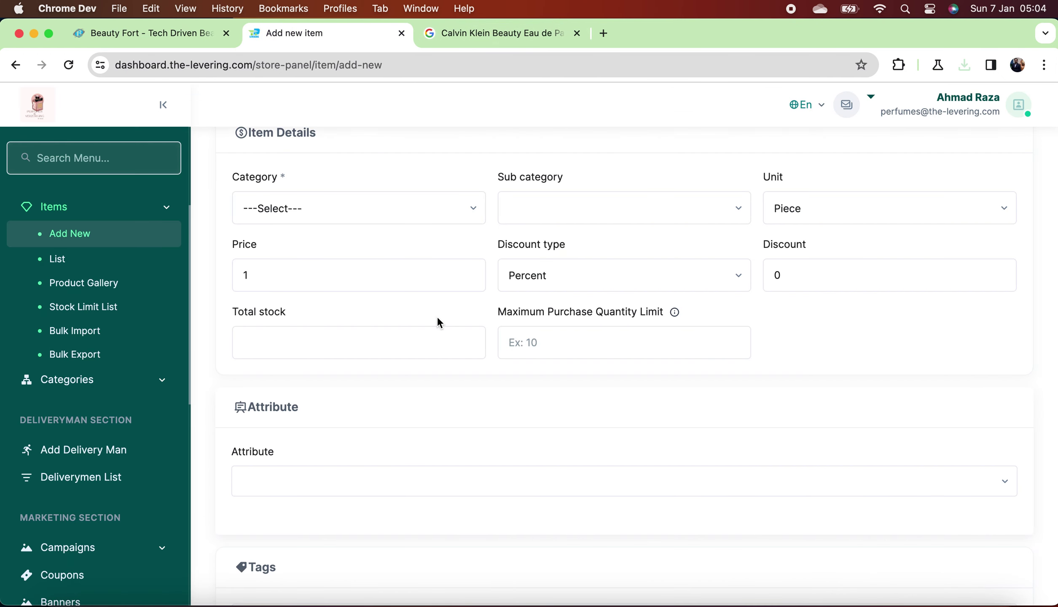
{"action": "scroll", "coordinate": [437, 322], "scroll_direction": "up", "scroll_amount": 5}
{"action": "scroll", "coordinate": [438, 322], "scroll_direction": "down", "scroll_amount": 2}
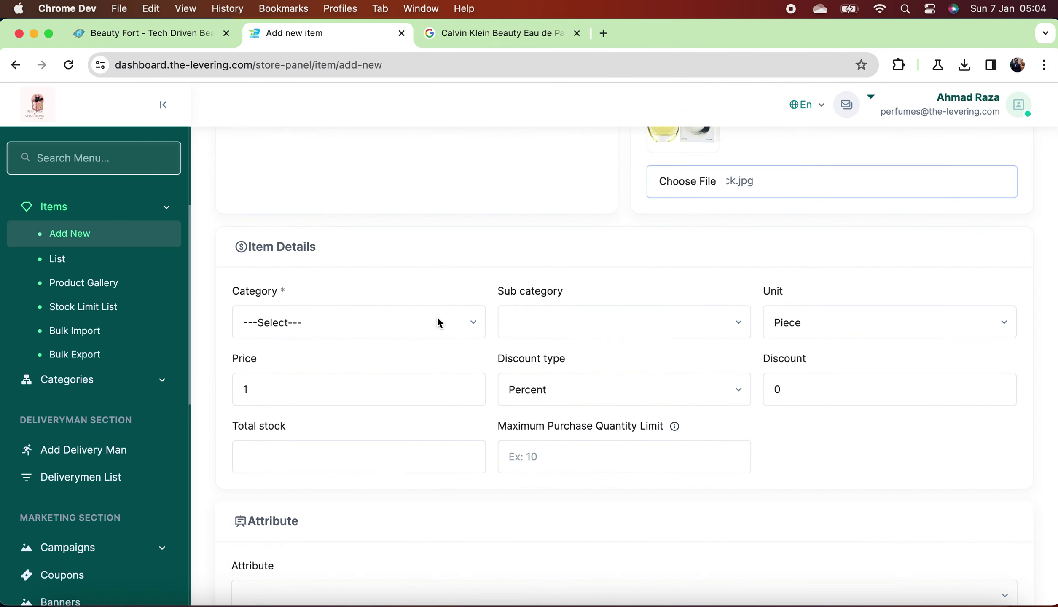
{"action": "left_click", "coordinate": [480, 328]}
{"action": "type", "text": "per"}
{"action": "left_click", "coordinate": [373, 395]}
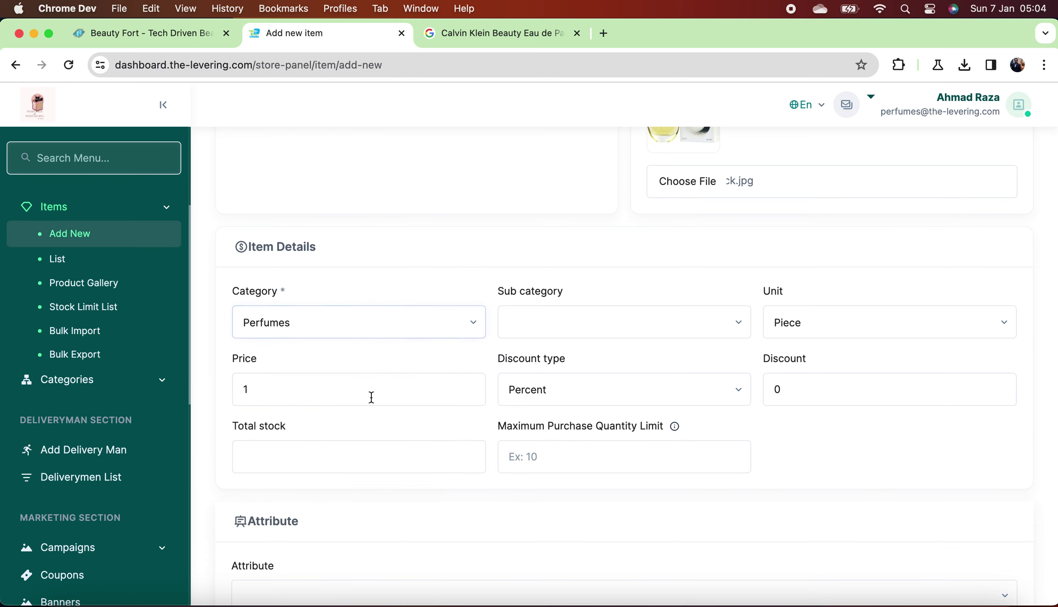
{"action": "left_click", "coordinate": [637, 330]}
{"action": "type", "text": "wo"}
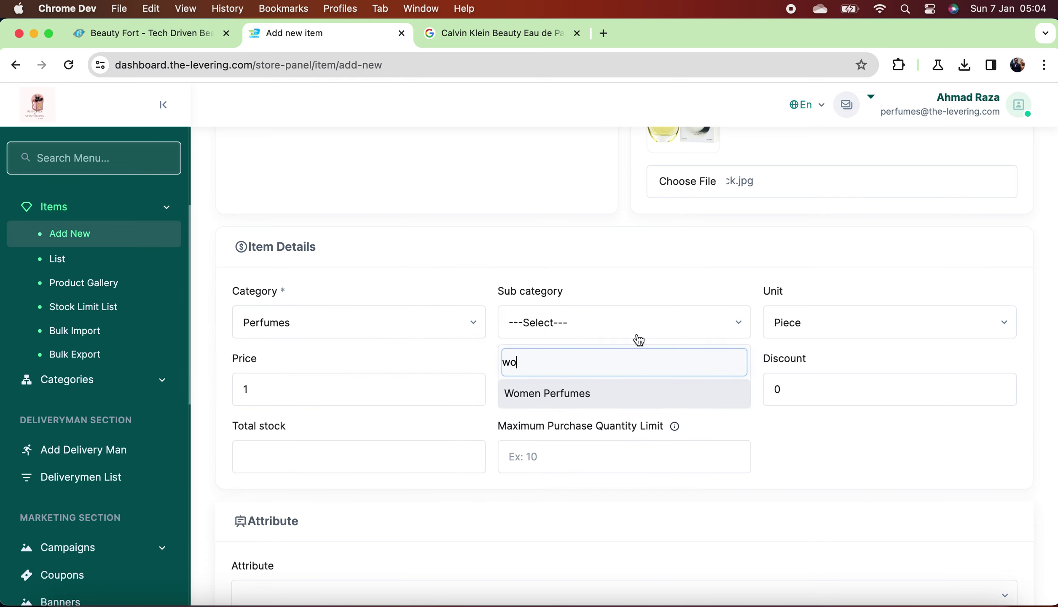
{"action": "left_click", "coordinate": [632, 393]}
{"action": "scroll", "coordinate": [348, 280], "scroll_direction": "up", "scroll_amount": 5}
{"action": "scroll", "coordinate": [347, 280], "scroll_direction": "down", "scroll_amount": 5}
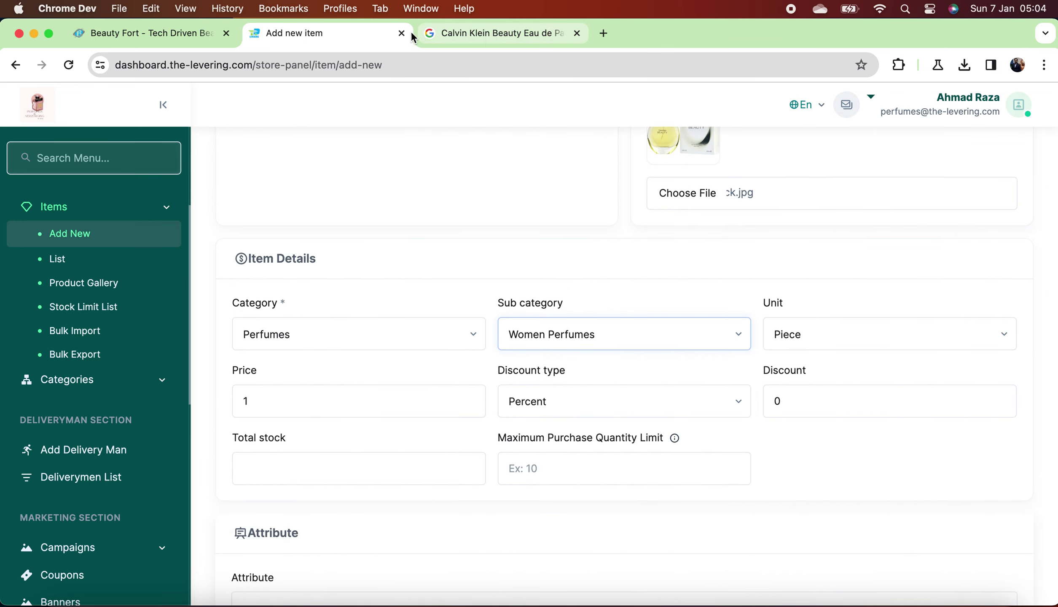
Look up the 100ml perfume's price on Beauty Fort and multiply 20,52 by 1,5 in Calculator, clearing it once read.
{"action": "left_click", "coordinate": [146, 37]}
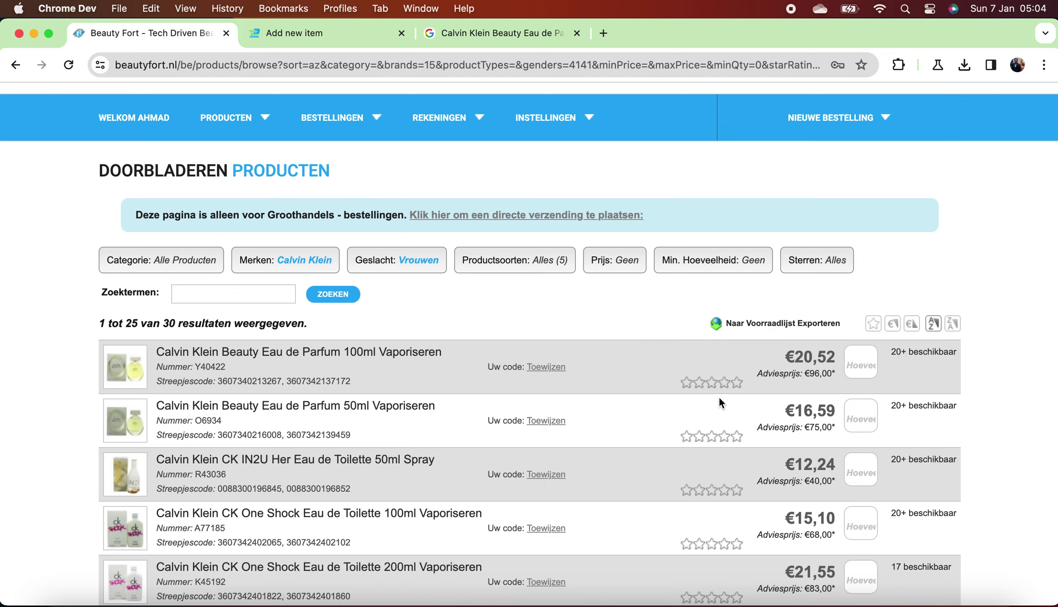
{"action": "left_click", "coordinate": [101, 598]}
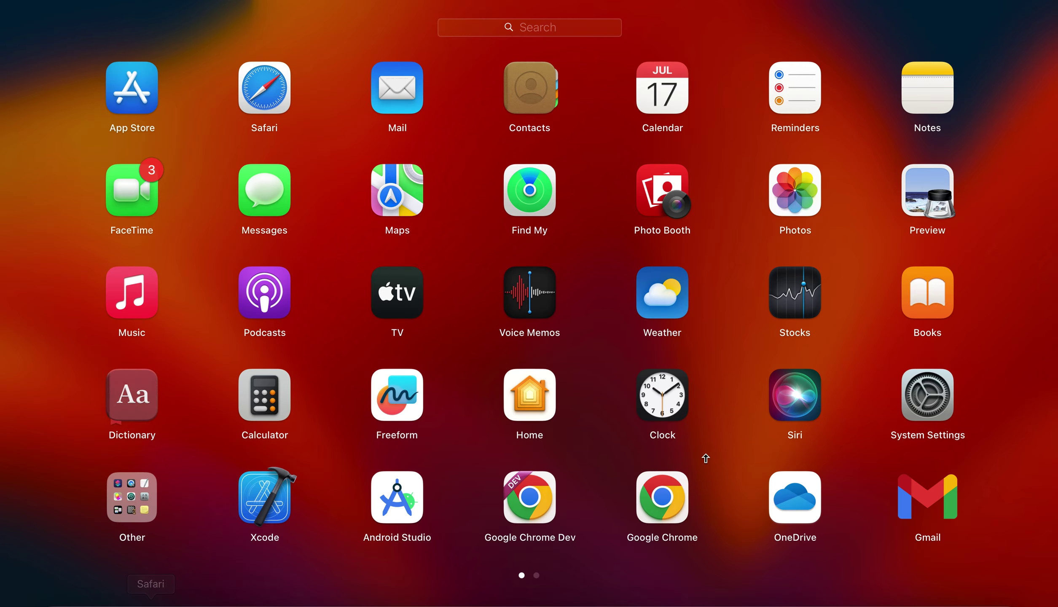
{"action": "left_click", "coordinate": [276, 426]}
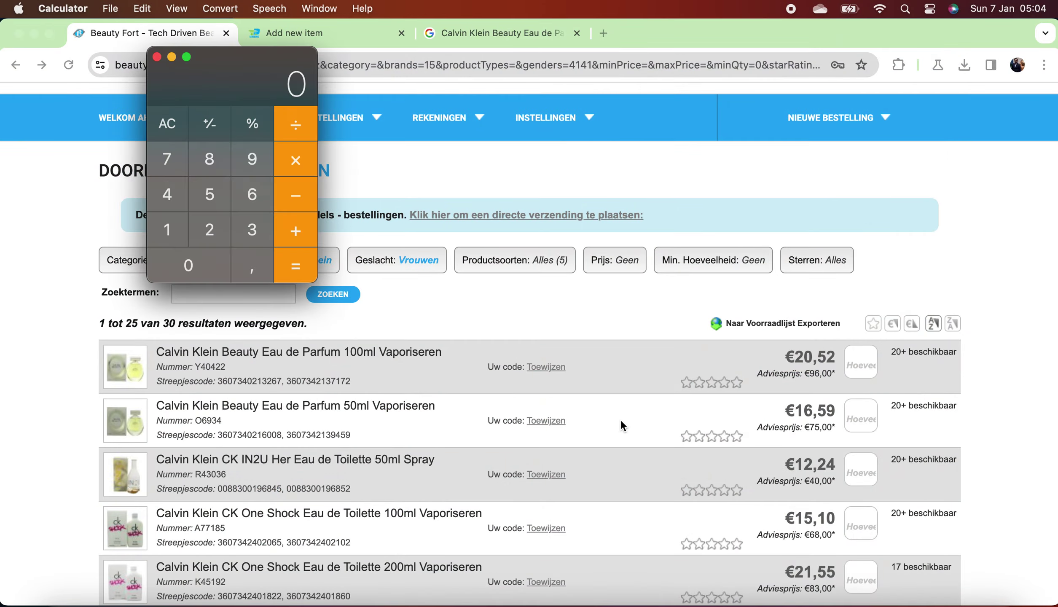
{"action": "key", "text": "2"}
{"action": "key", "text": "0"}
{"action": "key", "text": "comma"}
{"action": "key", "text": "5"}
{"action": "key", "text": "2"}
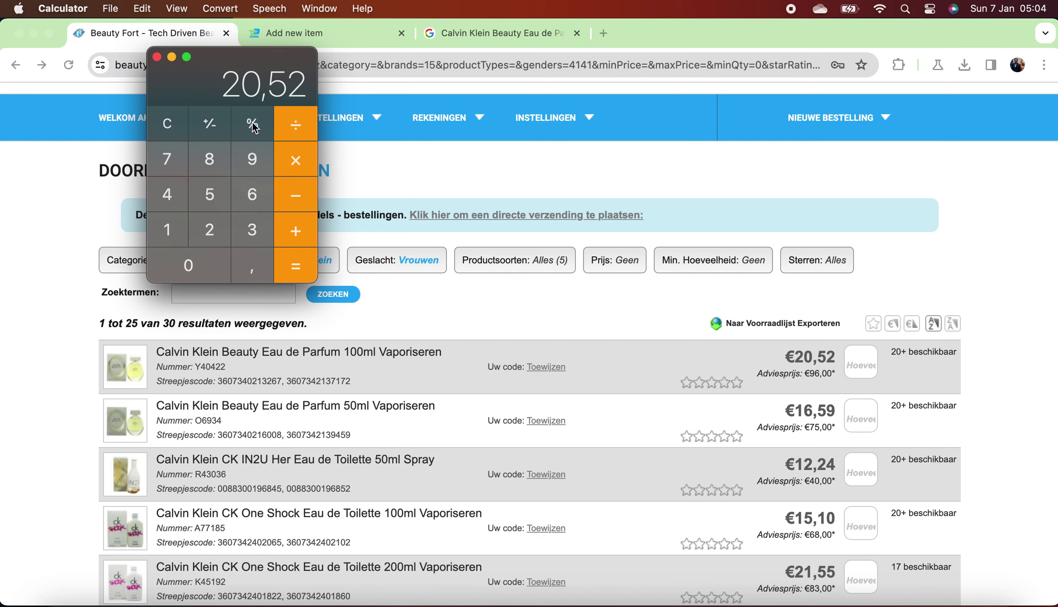
{"action": "left_click", "coordinate": [298, 160]}
{"action": "key", "text": "1"}
{"action": "key", "text": "comma"}
{"action": "key", "text": "5"}
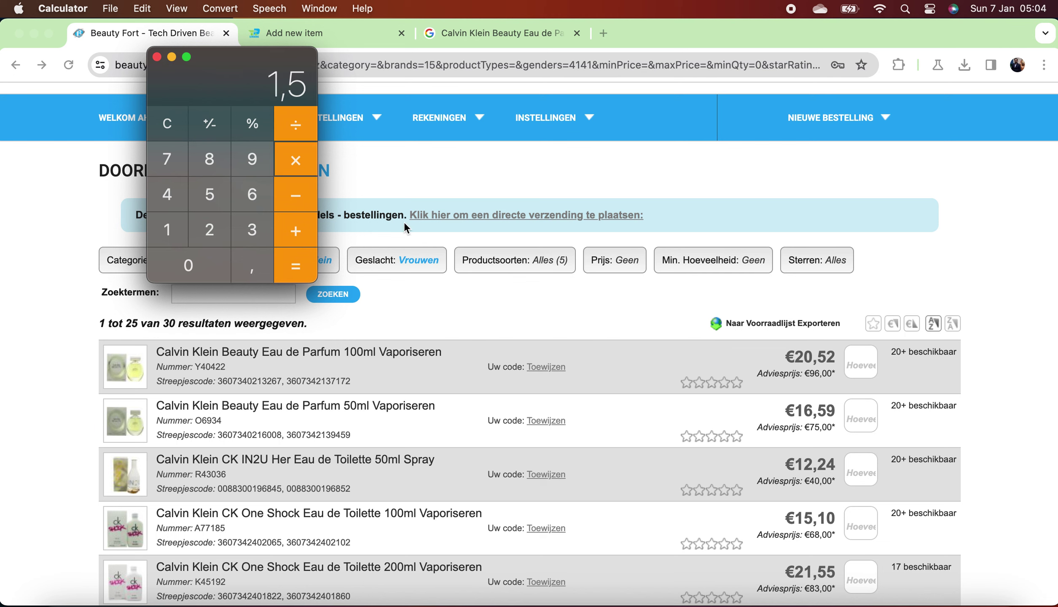
{"action": "left_click", "coordinate": [303, 265]}
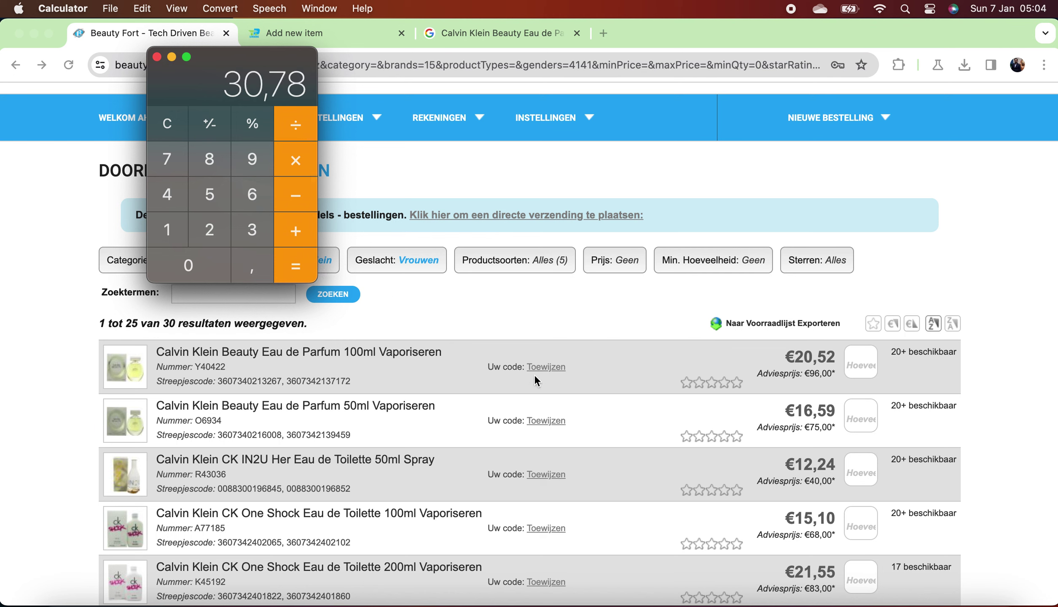
{"action": "left_click", "coordinate": [169, 122]}
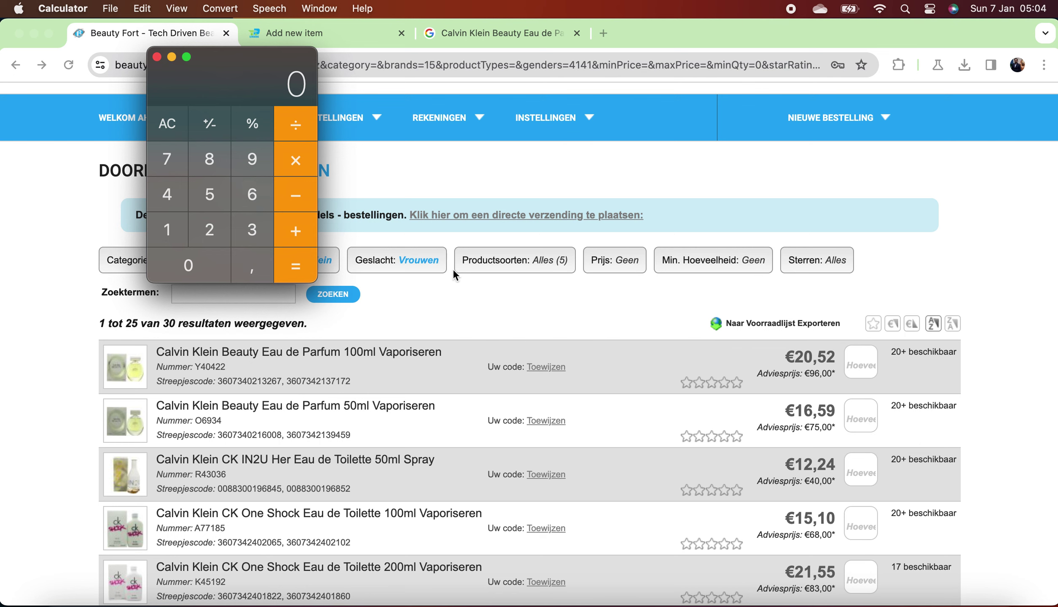
{"action": "left_click", "coordinate": [481, 341]}
Return to the new item form and set the price to 30.78.
{"action": "left_click", "coordinate": [311, 36]}
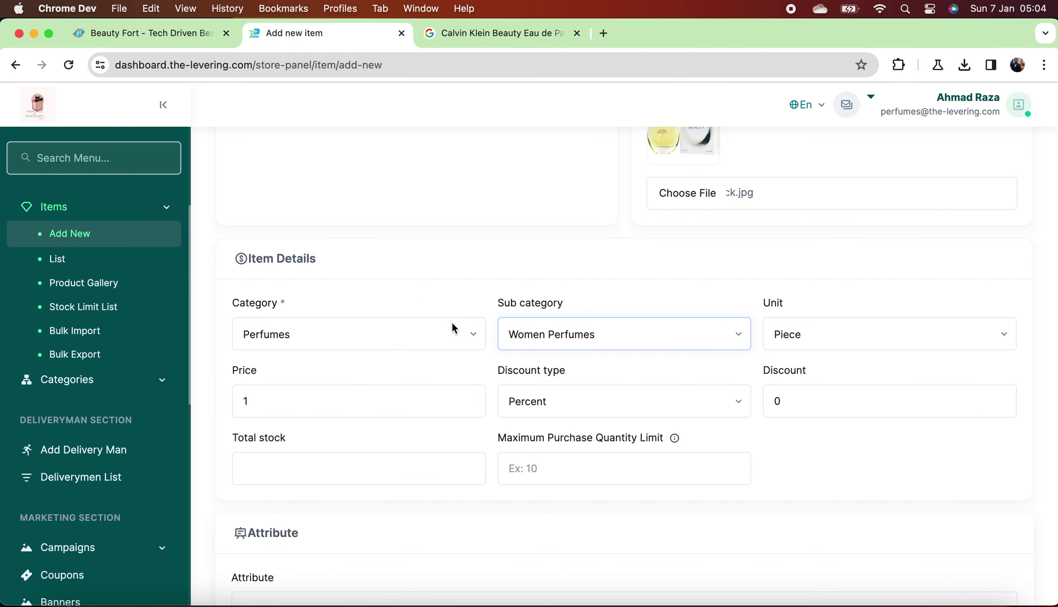
{"action": "scroll", "coordinate": [439, 363], "scroll_direction": "down", "scroll_amount": 4}
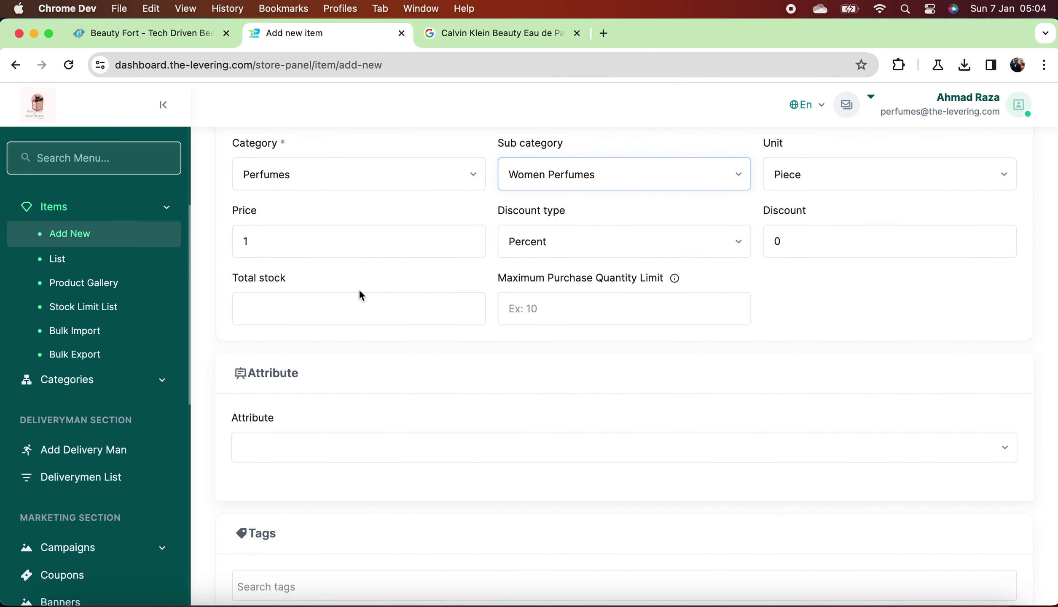
{"action": "double_click", "coordinate": [342, 248]}
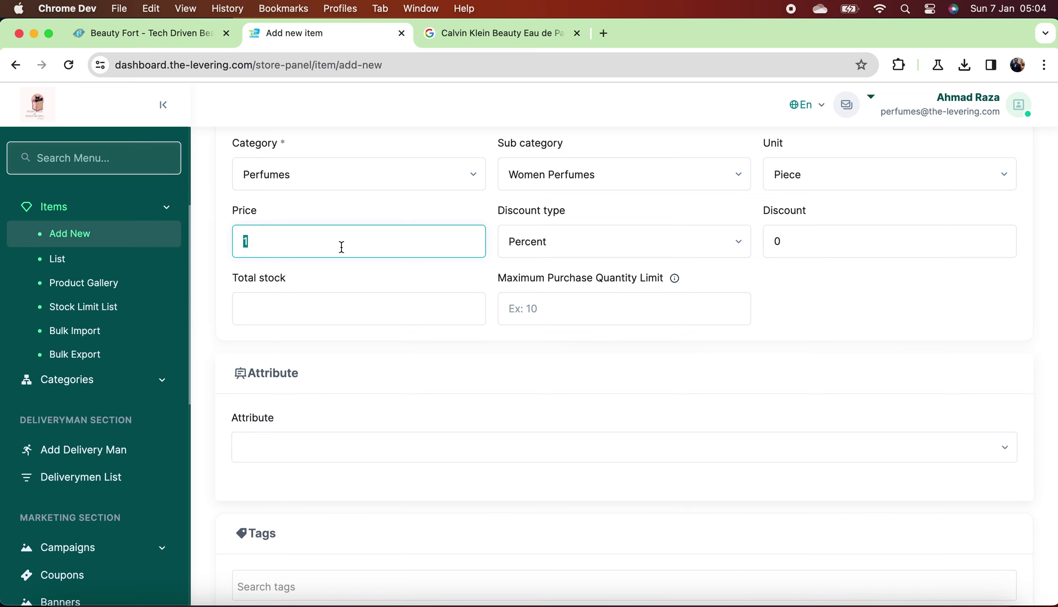
{"action": "type", "text": "30.78"}
Add the Brand and ML attributes to the new item.
{"action": "left_click", "coordinate": [368, 448]}
{"action": "left_click", "coordinate": [304, 323]}
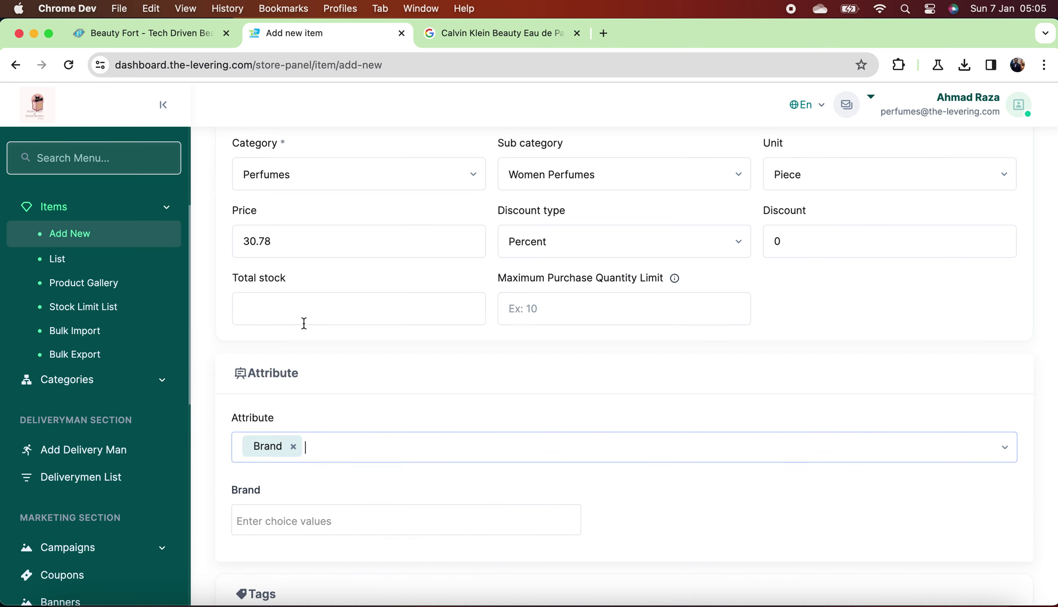
{"action": "type", "text": "M"}
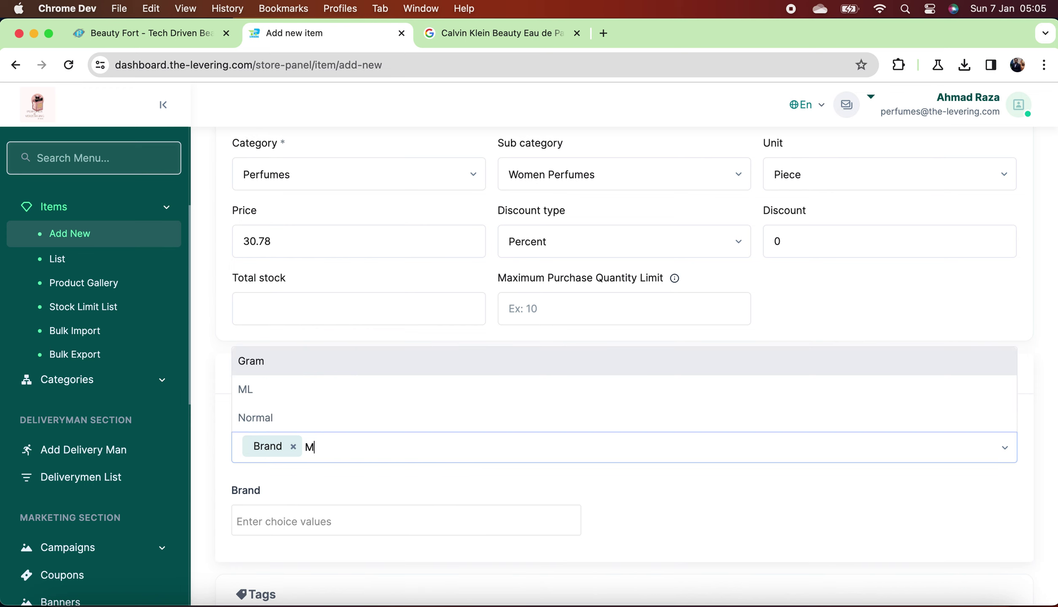
{"action": "left_click", "coordinate": [352, 391]}
{"action": "scroll", "coordinate": [420, 444], "scroll_direction": "down", "scroll_amount": 3}
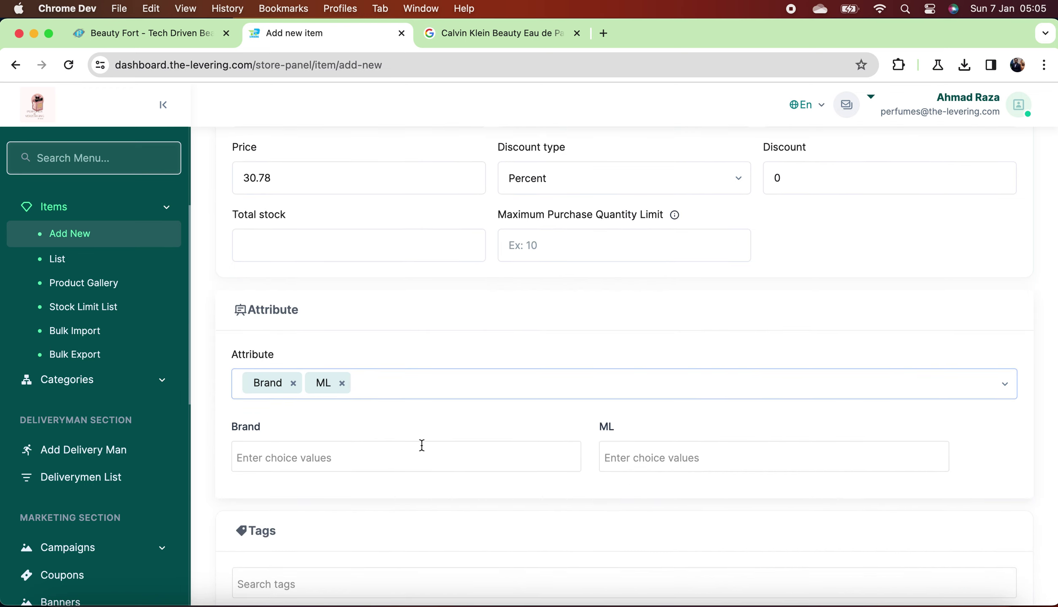
Enter Calvin klein as the choice value of the Brand attribute.
{"action": "left_click", "coordinate": [333, 457]}
{"action": "type", "text": "CK"}
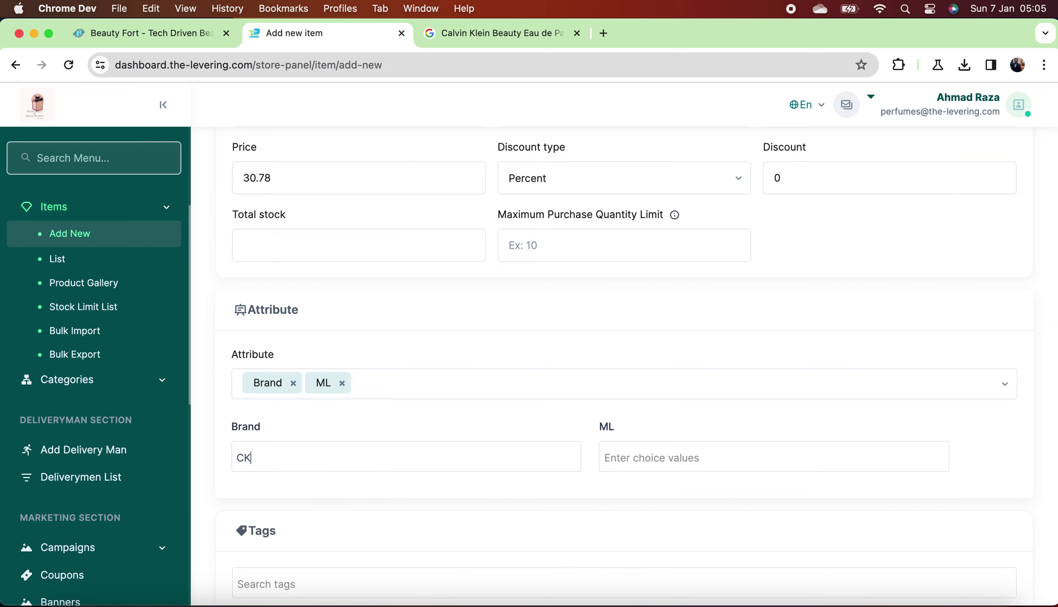
{"action": "type", "text": "al"}
{"action": "type", "text": "a"}
{"action": "type", "text": "lvin klein"}
Enter 50 and 100 as separate choice values of the ML attribute.
{"action": "left_click", "coordinate": [650, 455]}
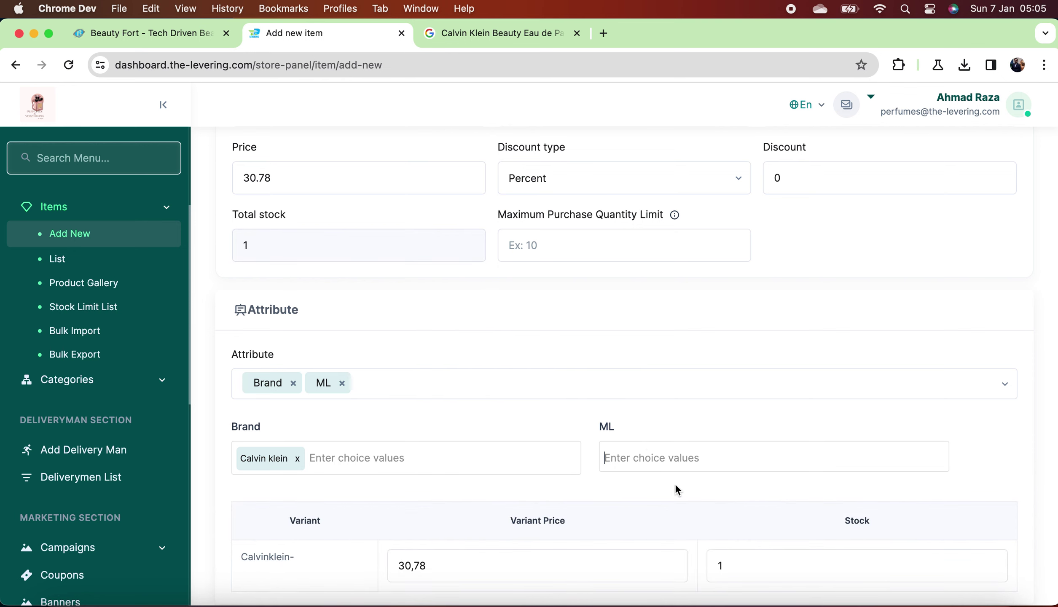
{"action": "scroll", "coordinate": [704, 497], "scroll_direction": "down", "scroll_amount": 5}
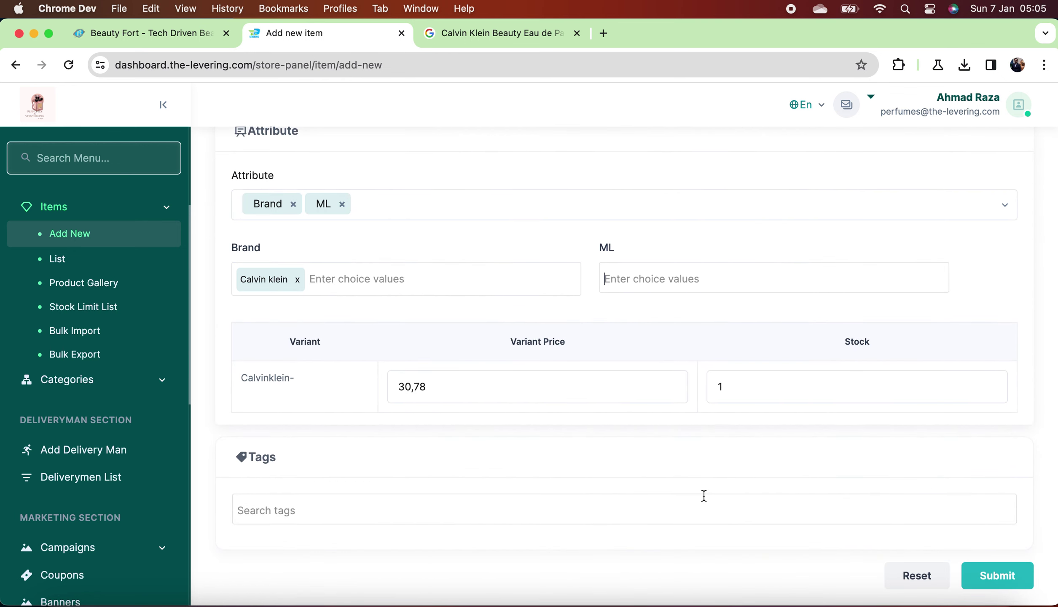
{"action": "left_click", "coordinate": [715, 347]}
{"action": "type", "text": "50 x 100"}
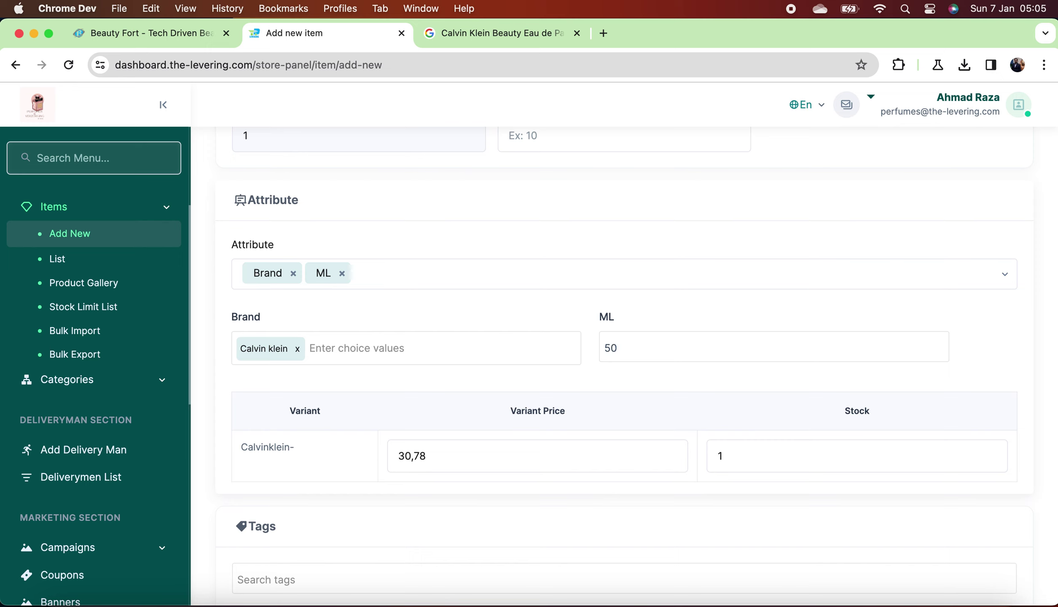
{"action": "key", "text": "Return"}
{"action": "type", "text": "100"}
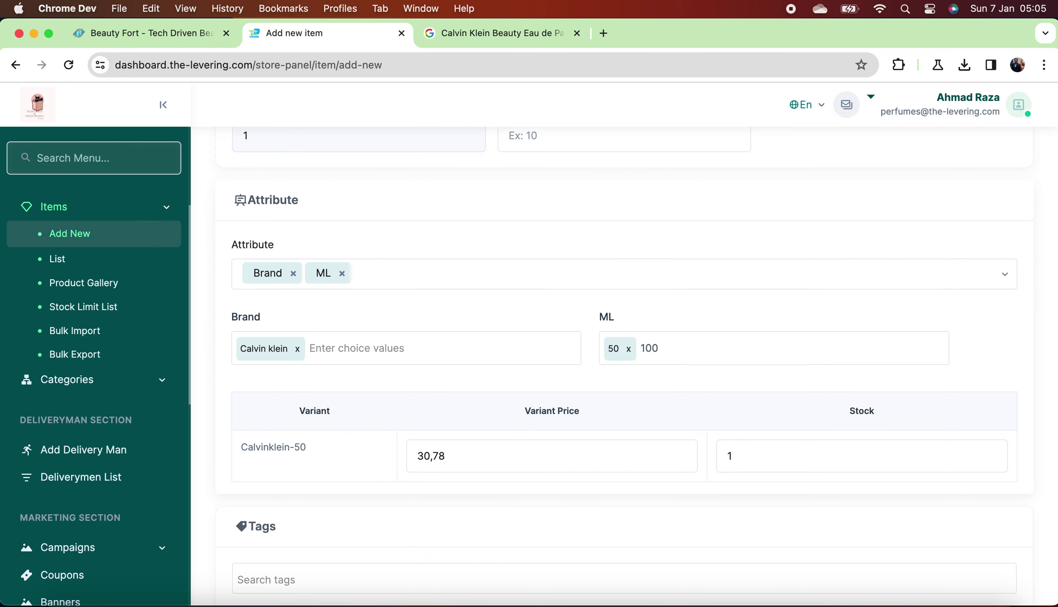
{"action": "key", "text": "Return"}
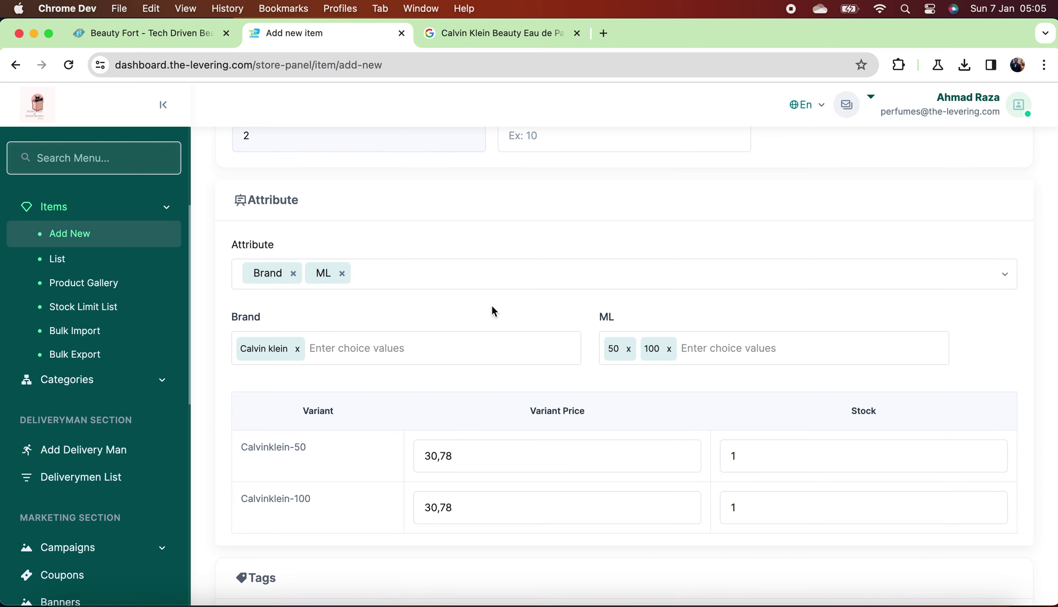
Look up the 50ml Calvin Klein Beauty Eau de Parfum's price on Beauty Fort and multiply 16,59 by 1,5 in Calculator.
{"action": "left_click", "coordinate": [177, 26]}
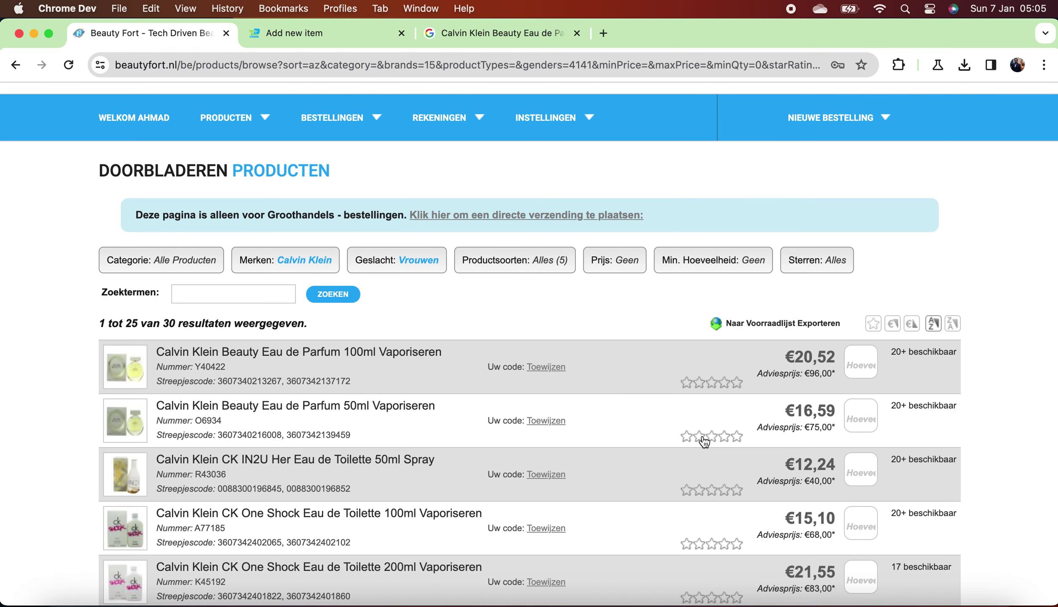
{"action": "key", "text": "ctrl+alt+c"}
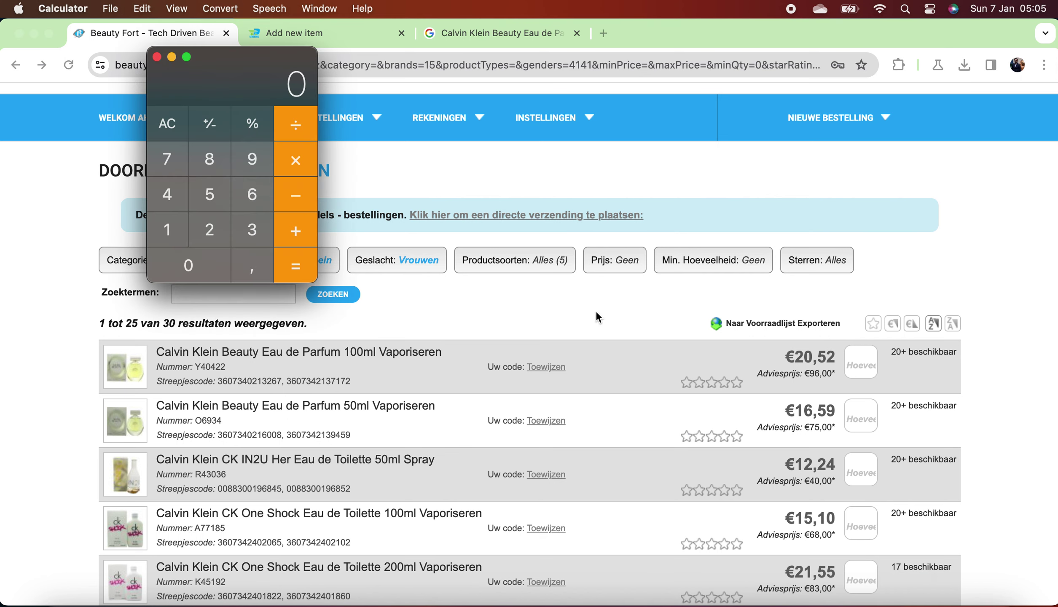
{"action": "type", "text": "16,59"}
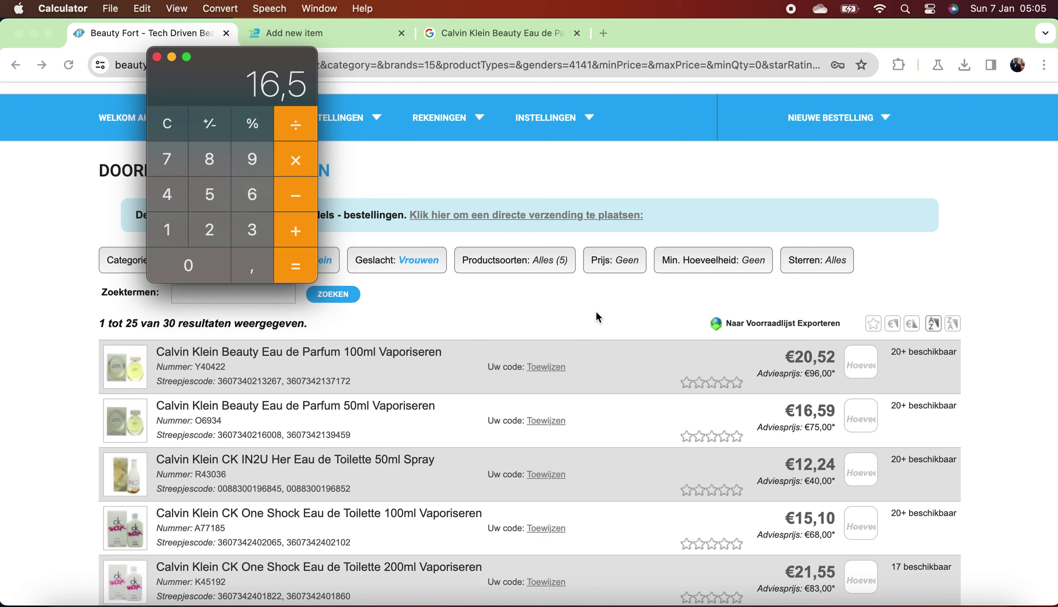
{"action": "left_click", "coordinate": [309, 164]}
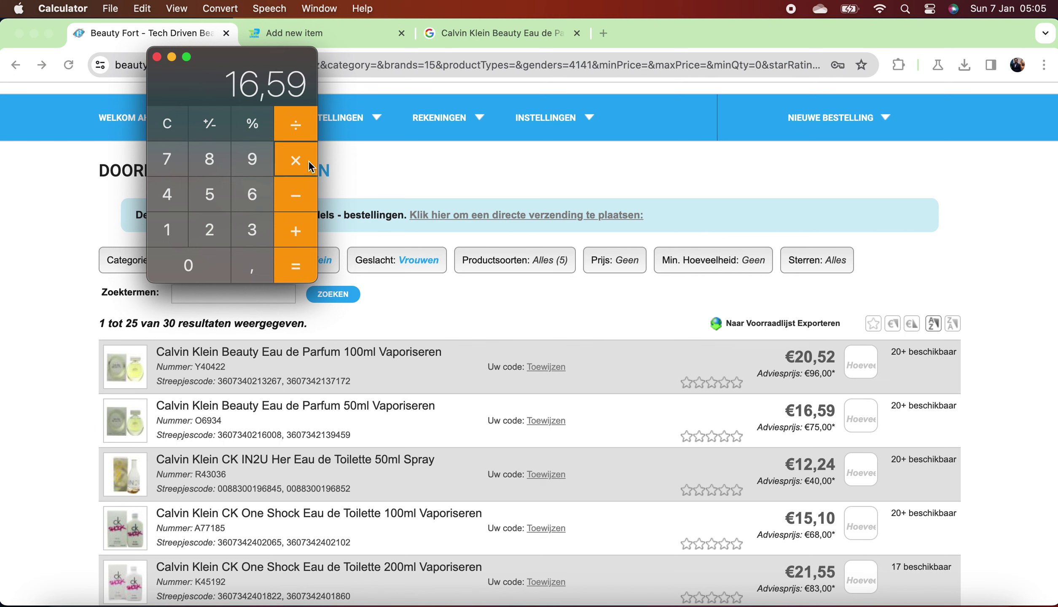
{"action": "left_click", "coordinate": [172, 237]}
{"action": "left_click", "coordinate": [244, 262]}
{"action": "left_click", "coordinate": [223, 204]}
{"action": "left_click", "coordinate": [303, 263]}
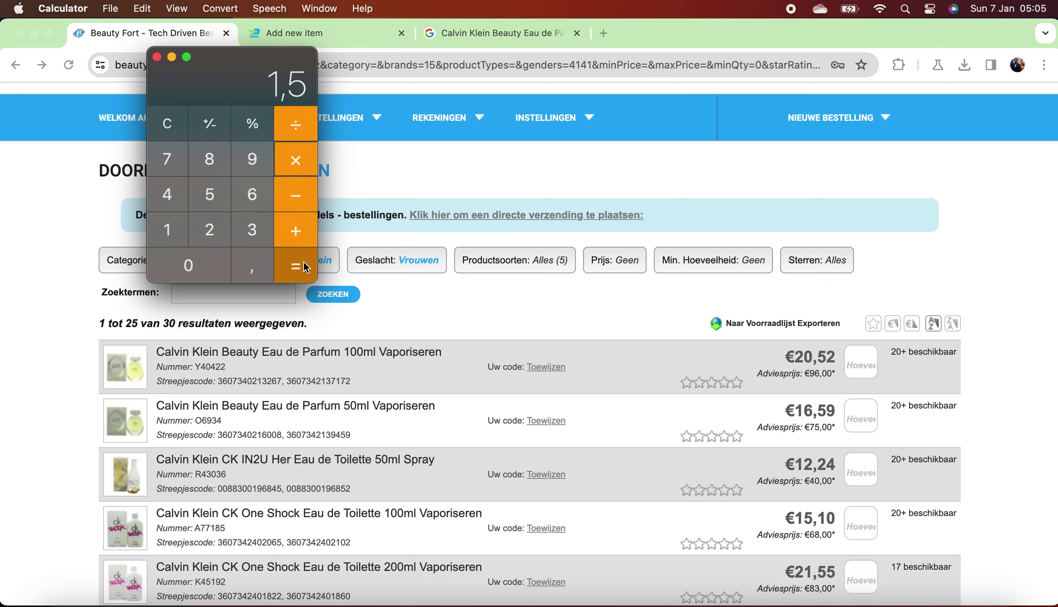
{"action": "left_click", "coordinate": [548, 376]}
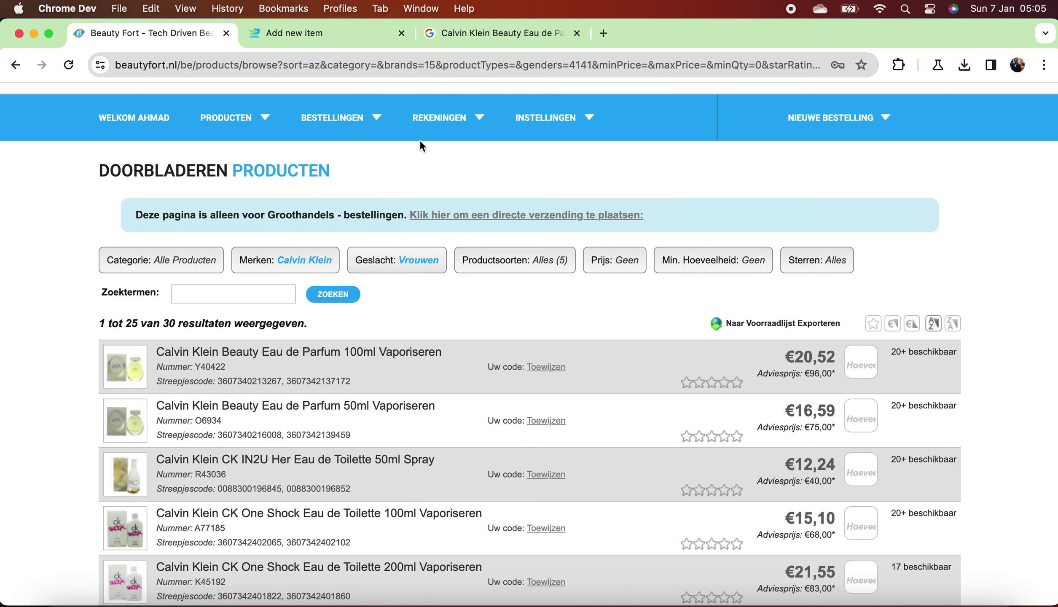
Return to the new item form and set the variant price of Calvinklein-50 to 24.88.
{"action": "left_click", "coordinate": [327, 39]}
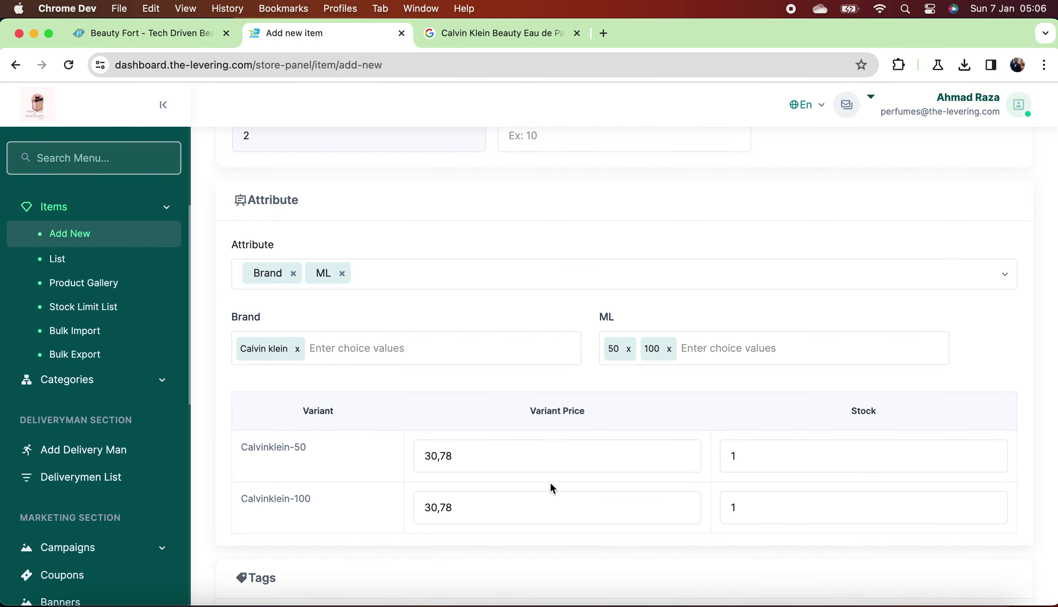
{"action": "double_click", "coordinate": [557, 463]}
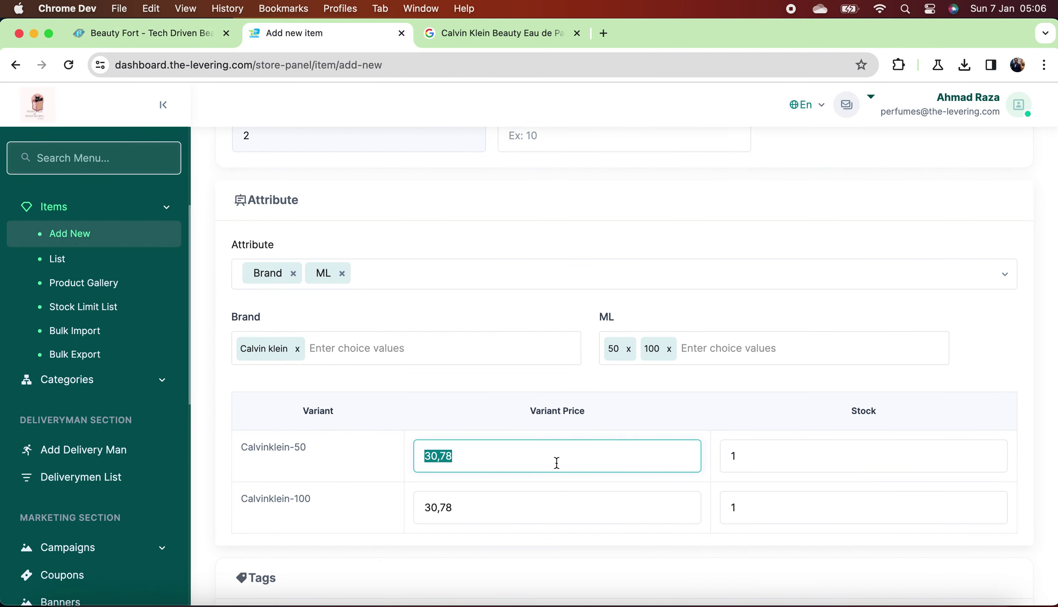
{"action": "type", "text": "24.88"}
Set the stock of both the Calvinklein-50 and Calvinklein-100 variants to 100.
{"action": "left_click", "coordinate": [776, 461]}
{"action": "type", "text": "00"}
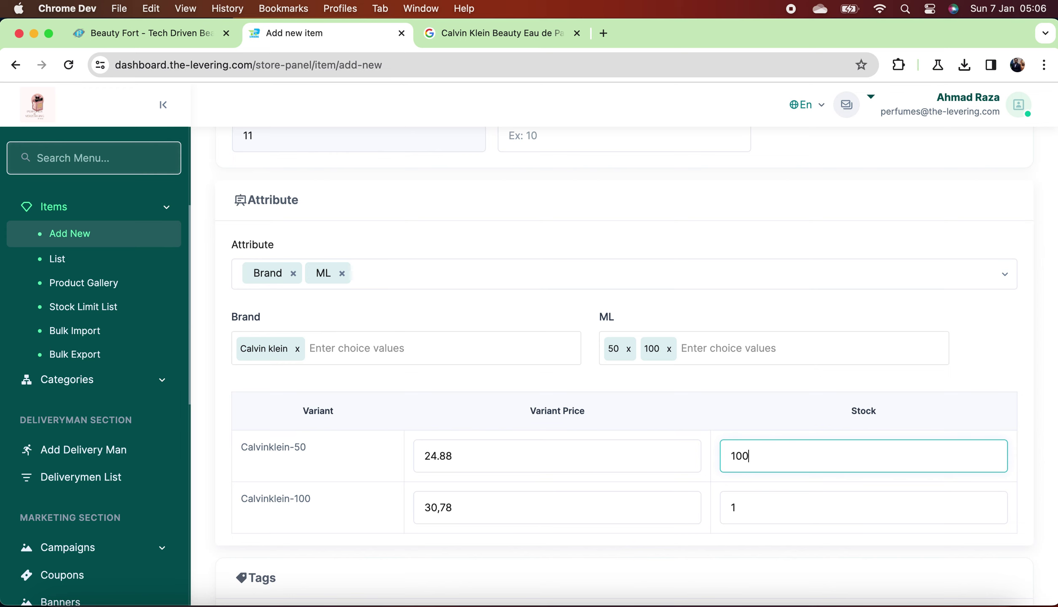
{"action": "left_click", "coordinate": [760, 508]}
{"action": "type", "text": "100"}
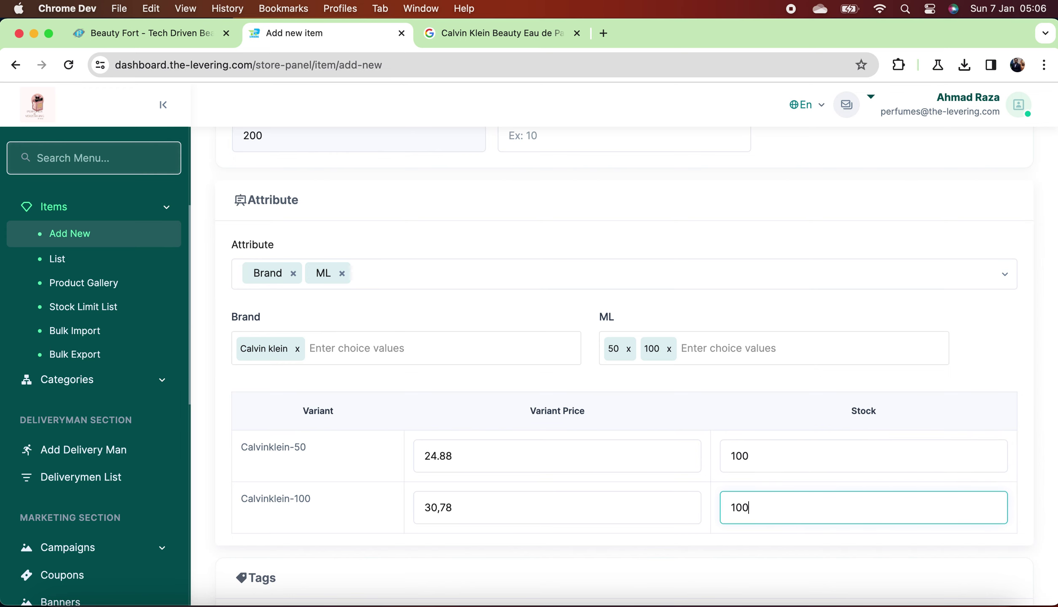
Enter CalvinKlein as the tag of the new item.
{"action": "scroll", "coordinate": [633, 457], "scroll_direction": "down", "scroll_amount": 5}
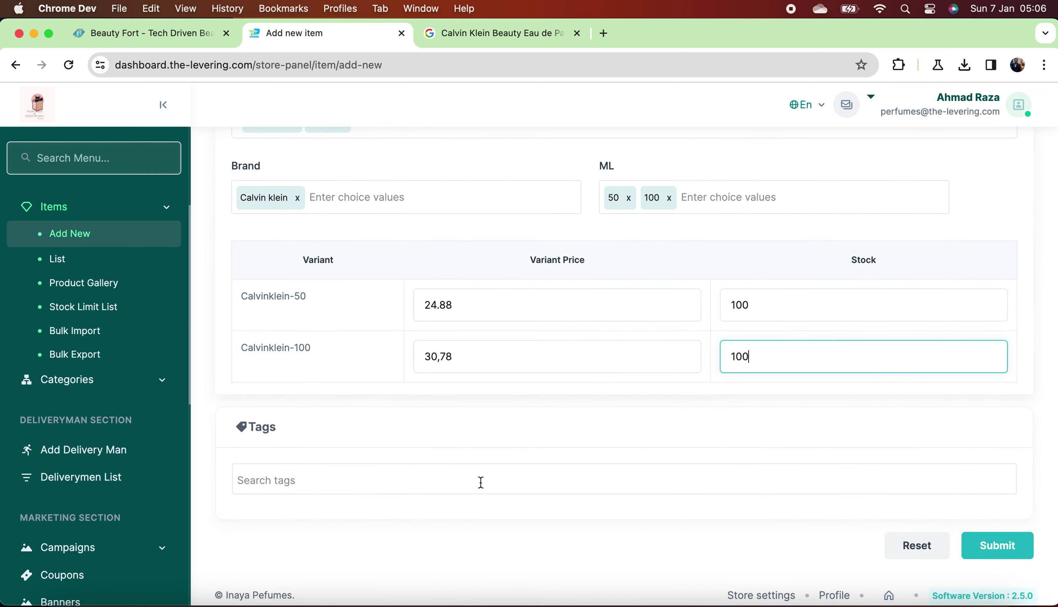
{"action": "left_click", "coordinate": [481, 481]}
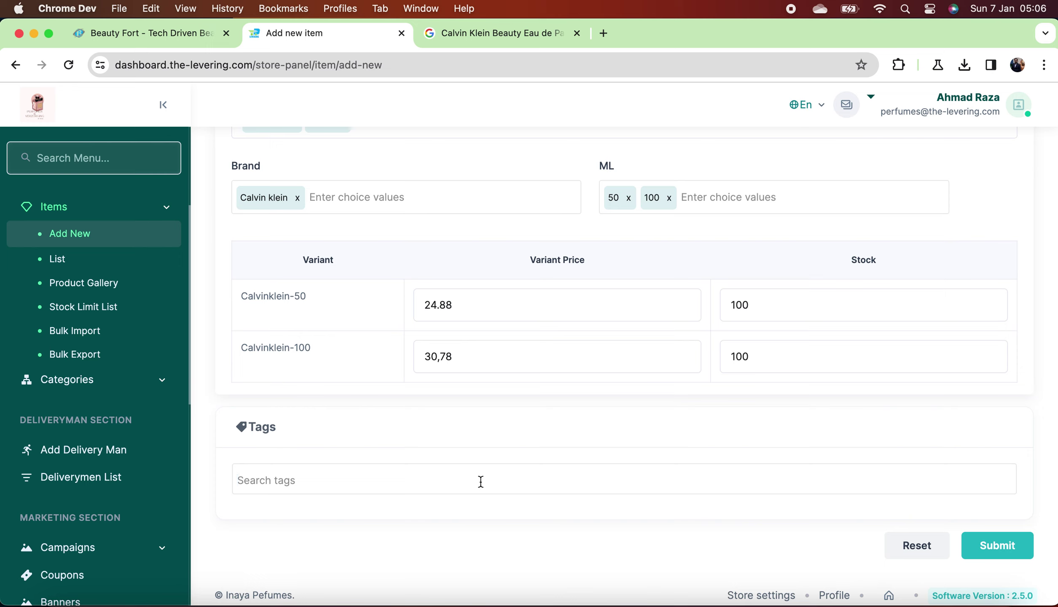
{"action": "type", "text": "CalvinKlein"}
Review the completed item form from the name down to the tags and submit the new item.
{"action": "scroll", "coordinate": [549, 361], "scroll_direction": "up", "scroll_amount": 15}
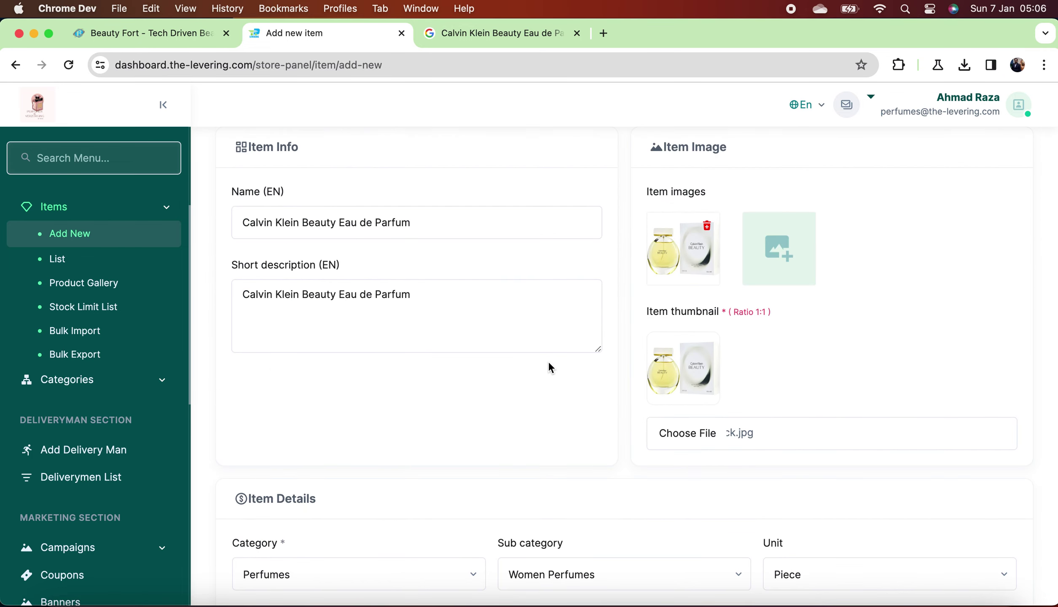
{"action": "scroll", "coordinate": [548, 361], "scroll_direction": "down", "scroll_amount": 15}
{"action": "left_click", "coordinate": [997, 530]}
{"action": "scroll", "coordinate": [780, 416], "scroll_direction": "up", "scroll_amount": 10}
{"action": "scroll", "coordinate": [780, 417], "scroll_direction": "up", "scroll_amount": 5}
{"action": "scroll", "coordinate": [779, 416], "scroll_direction": "down", "scroll_amount": 15}
{"action": "left_click", "coordinate": [1022, 536]}
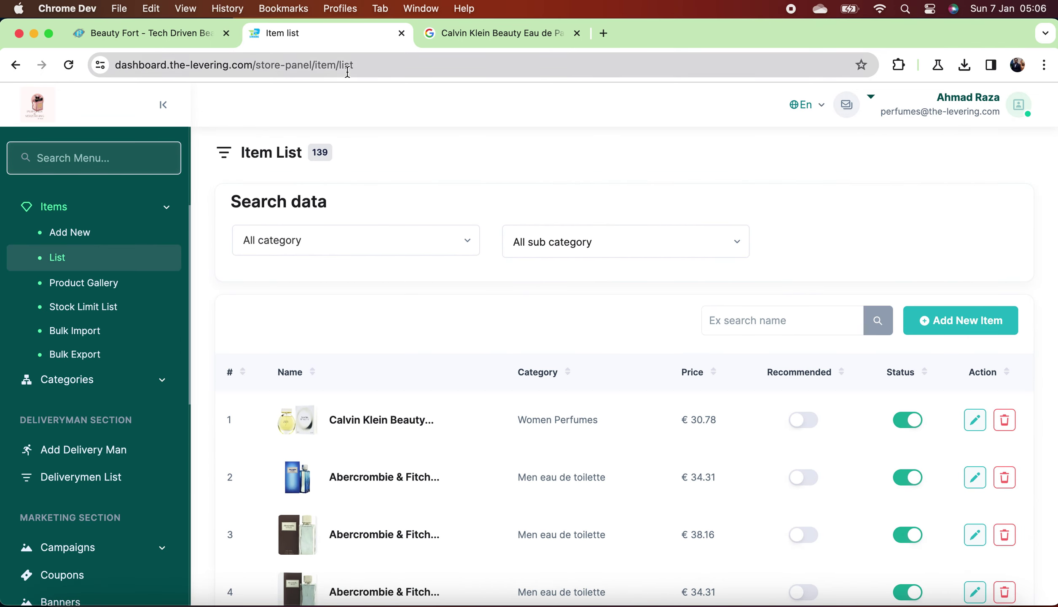
Switch to the Beauty Fort listing and copy the product name Calvin Klein CK IN2U Her Eau de Toilette without the size.
{"action": "left_click", "coordinate": [160, 38]}
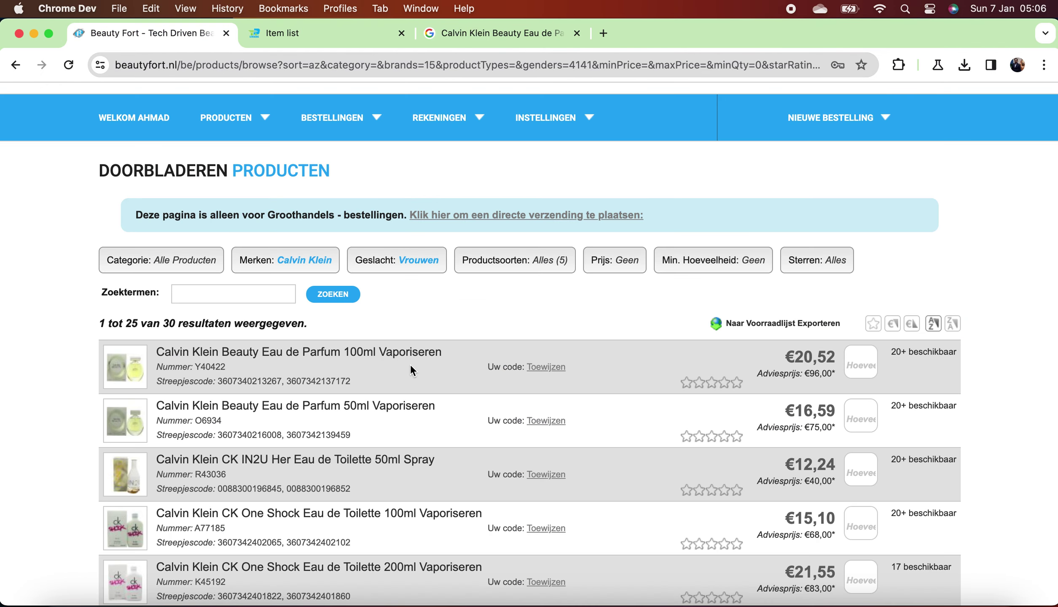
{"action": "scroll", "coordinate": [411, 371], "scroll_direction": "down", "scroll_amount": 3}
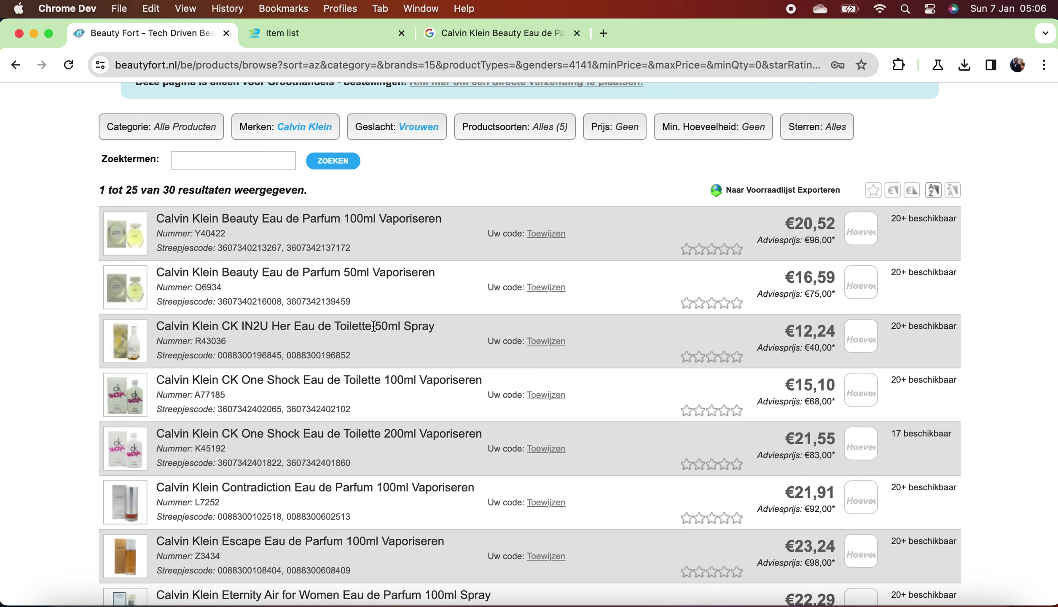
{"action": "left_click_drag", "start_coordinate": [371, 328], "coordinate": [155, 328]}
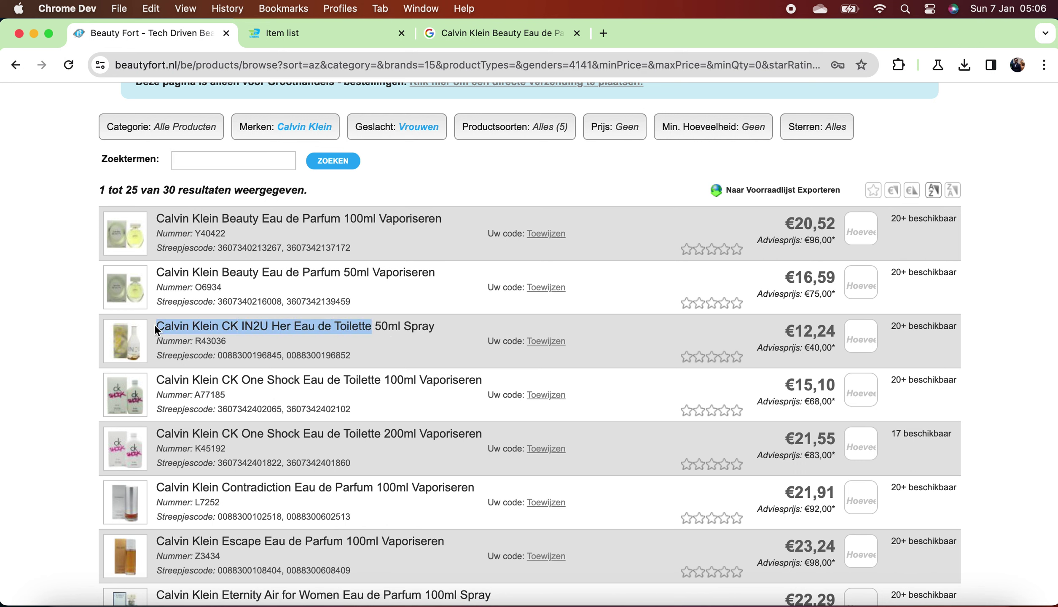
{"action": "right_click", "coordinate": [203, 328]}
{"action": "left_click", "coordinate": [325, 357]}
Open the store dashboard's Product Gallery and search it for calvin klein, refining the search to calvin klein perfume.
{"action": "left_click", "coordinate": [335, 44]}
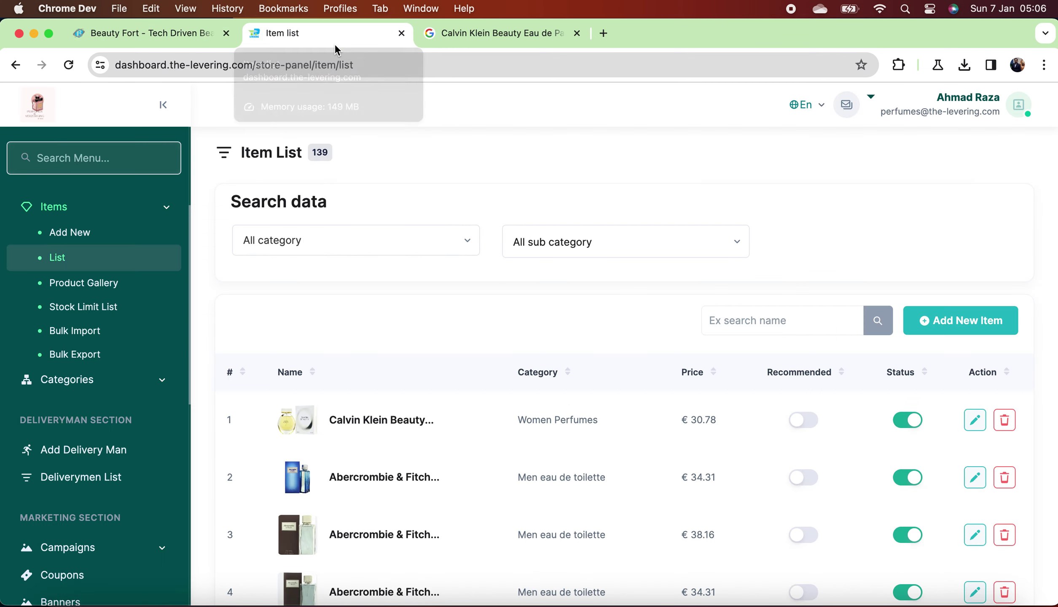
{"action": "left_click", "coordinate": [97, 286]}
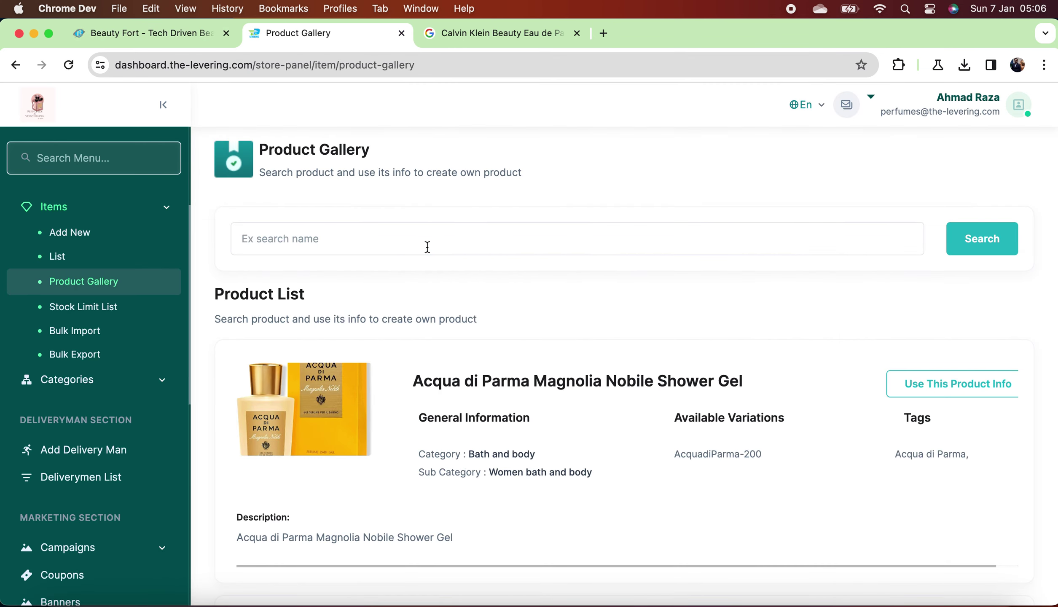
{"action": "left_click", "coordinate": [427, 247]}
{"action": "type", "text": "calvin klein"}
{"action": "key", "text": "Return"}
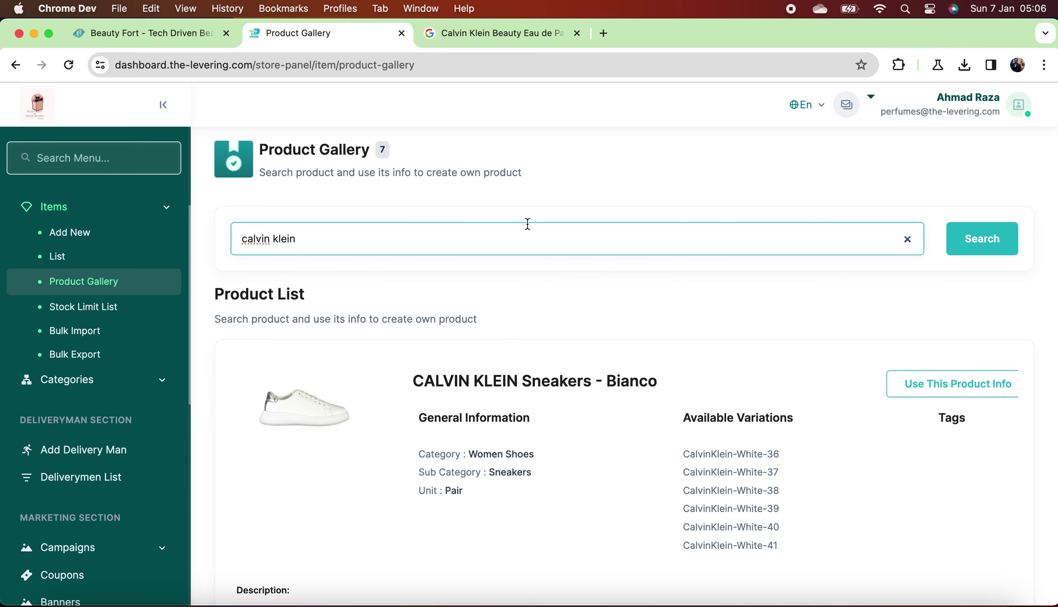
{"action": "type", "text": "perfume"}
{"action": "key", "text": "Return"}
Replace the gallery search with the copied product name, shorten it to Calvin Klein CK and look through the matching products.
{"action": "triple_click", "coordinate": [419, 239]}
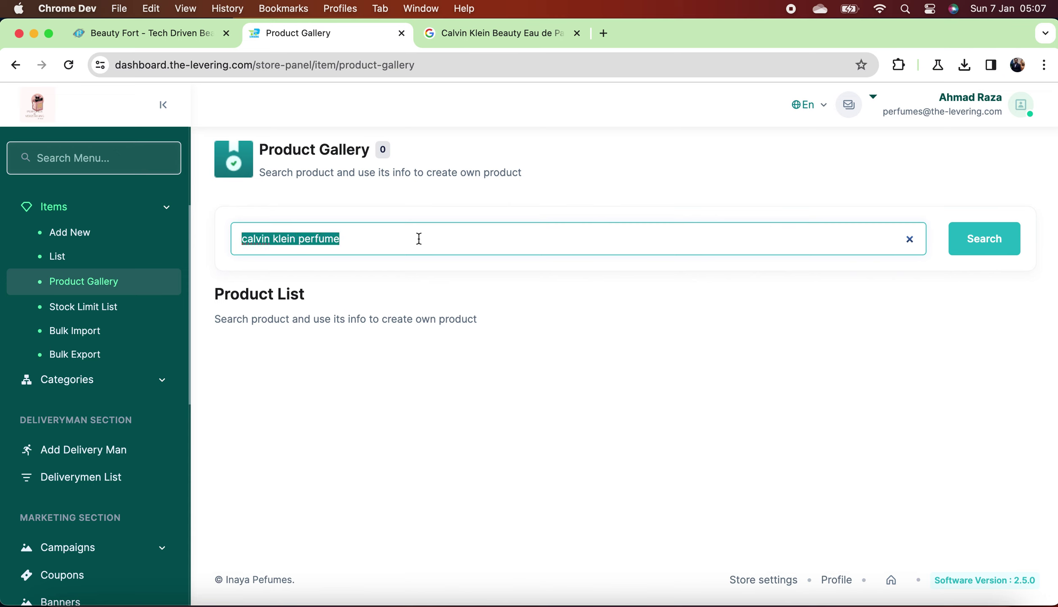
{"action": "key", "text": "super+v"}
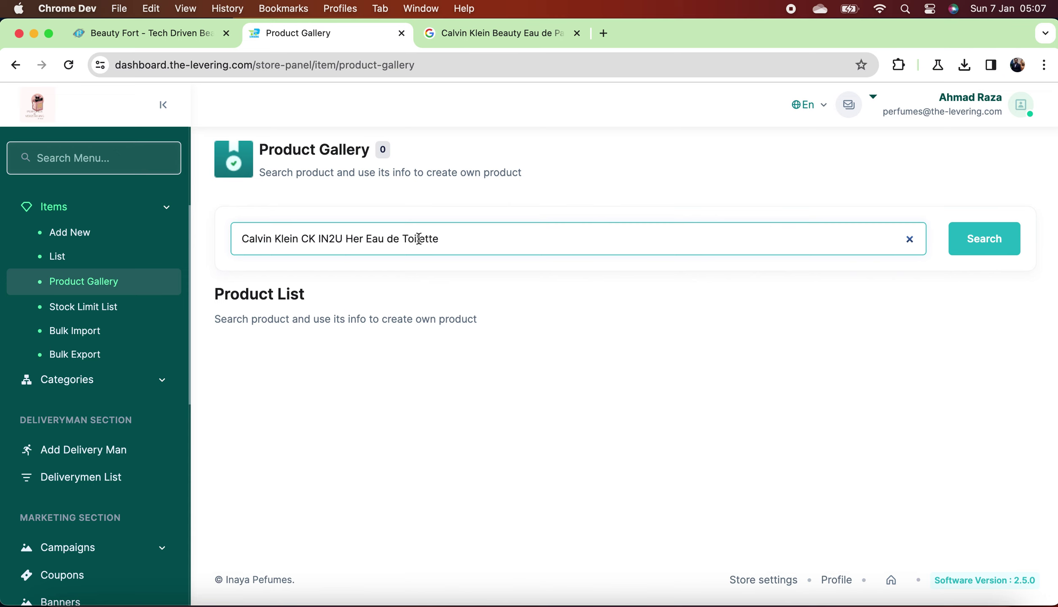
{"action": "key", "text": "BackSpace"}
{"action": "key", "text": "BackSpace"}
{"action": "key", "text": "BackSpace"}
{"action": "key", "text": "BackSpace"}
{"action": "key", "text": "BackSpace"}
{"action": "key", "text": "BackSpace"}
{"action": "key", "text": "BackSpace"}
{"action": "key", "text": "BackSpace"}
{"action": "key", "text": "BackSpace"}
{"action": "key", "text": "BackSpace"}
{"action": "key", "text": "BackSpace"}
{"action": "key", "text": "BackSpace"}
{"action": "key", "text": "BackSpace"}
{"action": "key", "text": "BackSpace"}
{"action": "key", "text": "BackSpace"}
{"action": "key", "text": "BackSpace"}
{"action": "key", "text": "BackSpace"}
{"action": "key", "text": "BackSpace"}
{"action": "key", "text": "BackSpace"}
{"action": "key", "text": "BackSpace"}
{"action": "key", "text": "BackSpace"}
{"action": "key", "text": "BackSpace"}
{"action": "key", "text": "BackSpace"}
{"action": "key", "text": "BackSpace"}
{"action": "key", "text": "BackSpace"}
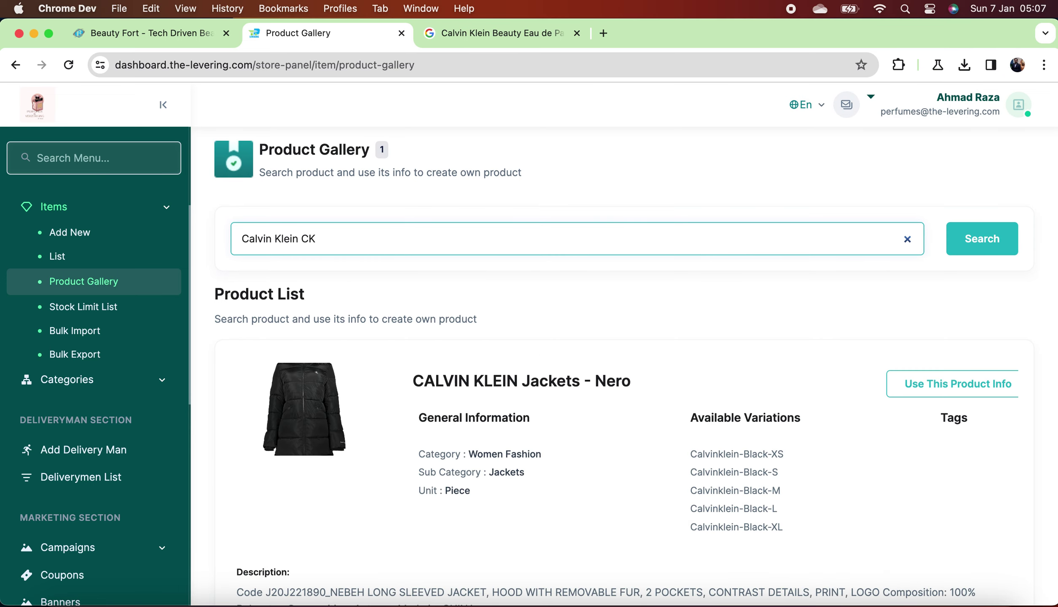
{"action": "scroll", "coordinate": [499, 289], "scroll_direction": "down", "scroll_amount": 3}
{"action": "scroll", "coordinate": [214, 236], "scroll_direction": "up", "scroll_amount": 3}
Open the Calvin Klein Beauty item from the store's item list and copy its full name.
{"action": "left_click", "coordinate": [57, 256]}
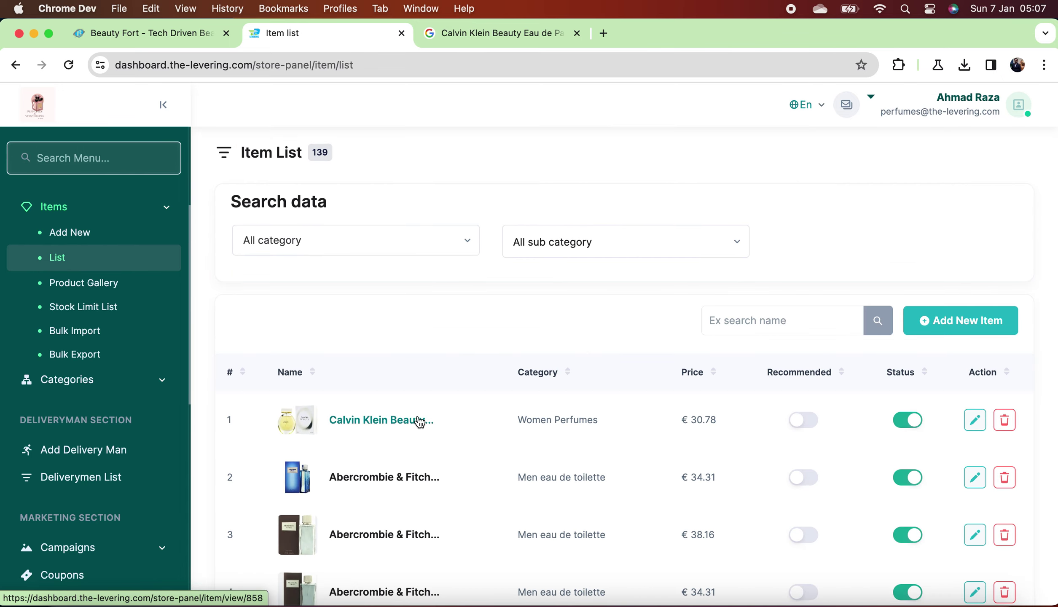
{"action": "left_click", "coordinate": [421, 420]}
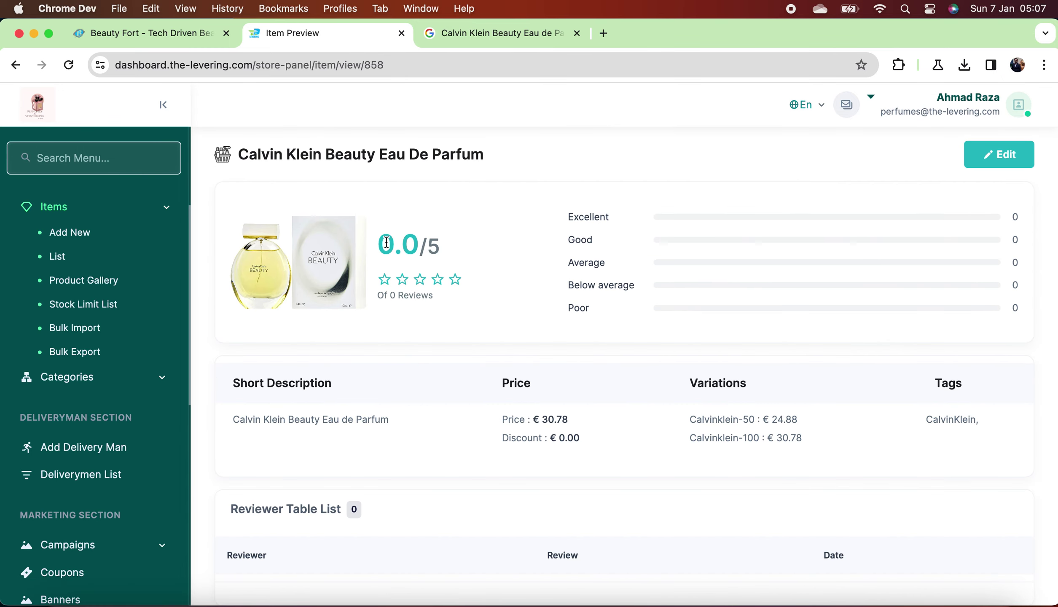
{"action": "triple_click", "coordinate": [435, 153]}
{"action": "right_click", "coordinate": [435, 150]}
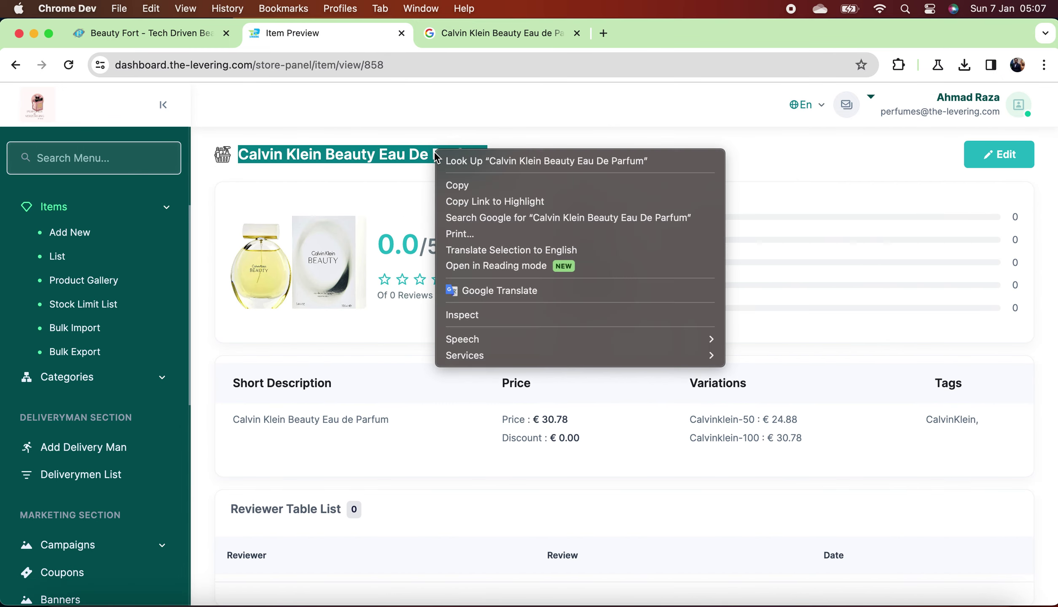
{"action": "left_click", "coordinate": [539, 192]}
Search the Product Gallery for the copied Calvin Klein Beauty Eau De Parfum name and use that product's info for a new item.
{"action": "left_click", "coordinate": [108, 286]}
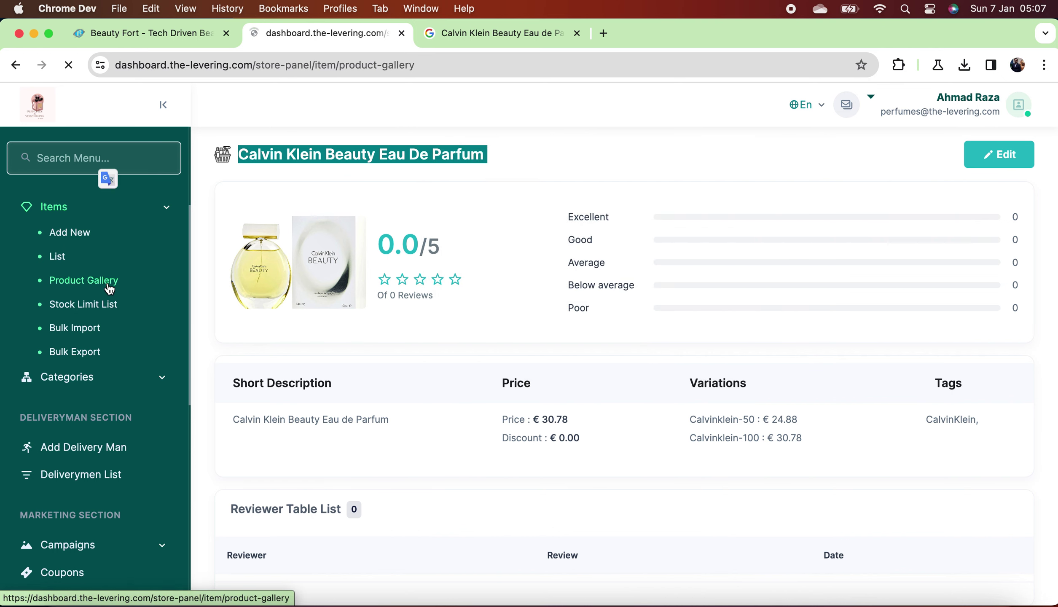
{"action": "left_click", "coordinate": [468, 244]}
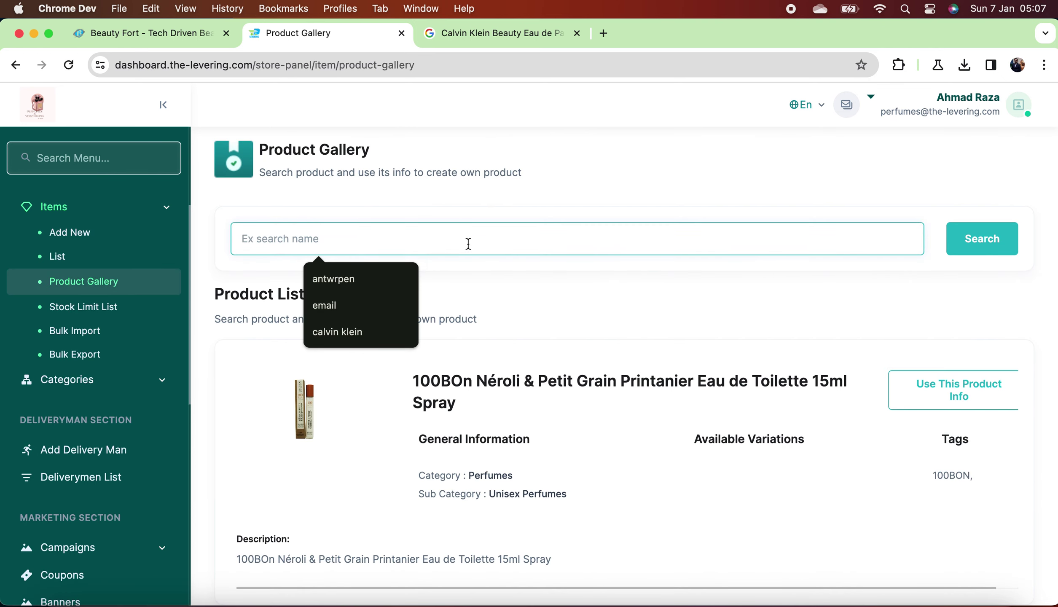
{"action": "key", "text": "super+v"}
{"action": "key", "text": "Return"}
{"action": "left_click", "coordinate": [926, 375]}
{"action": "left_click", "coordinate": [930, 376]}
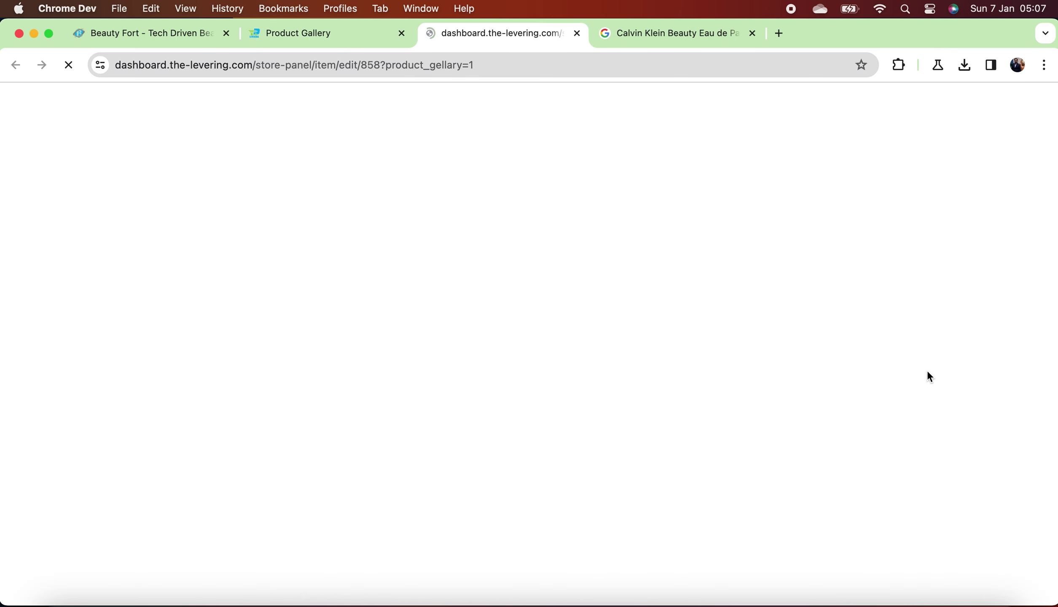
Switch to the Beauty Fort listing and copy the product name Calvin Klein CK IN2U Her Eau de Toilette 50ml.
{"action": "left_click", "coordinate": [127, 31]}
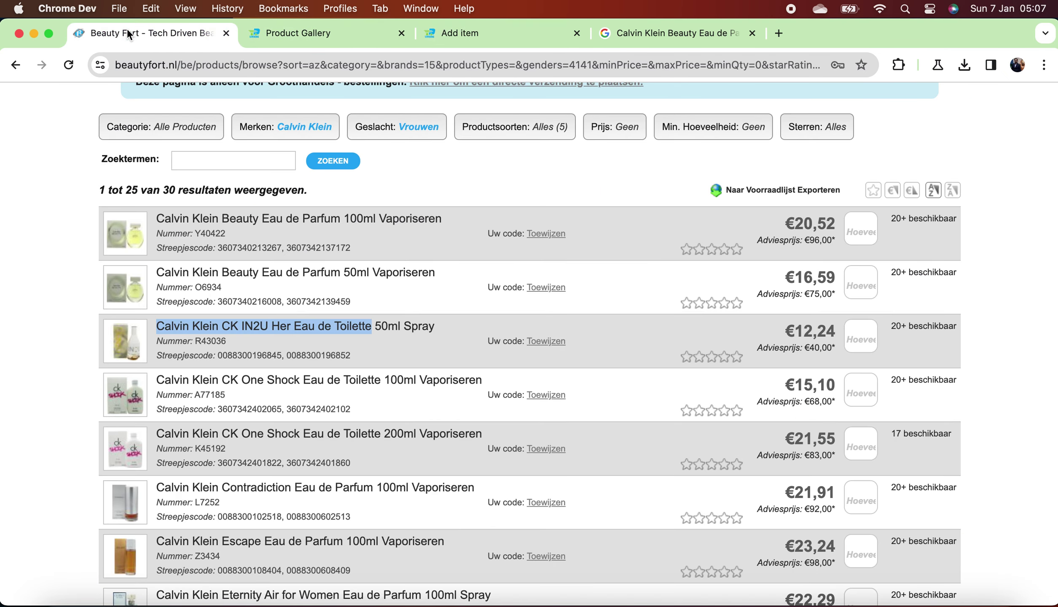
{"action": "right_click", "coordinate": [331, 328]}
{"action": "left_click", "coordinate": [391, 362]}
{"action": "left_click_drag", "start_coordinate": [403, 324], "coordinate": [151, 323]}
{"action": "right_click", "coordinate": [223, 324]}
{"action": "left_click", "coordinate": [362, 359]}
Switch to the Google image search and replace the query with the copied name Calvin Klein CK IN2U Her Eau de Toilette 50ml.
{"action": "left_click", "coordinate": [548, 28]}
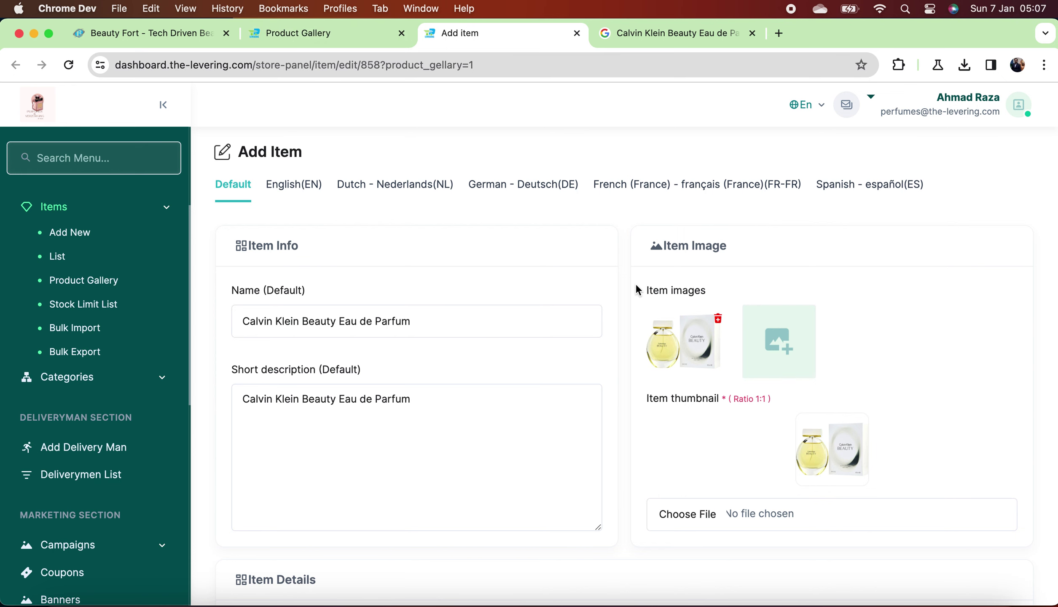
{"action": "left_click", "coordinate": [679, 32]}
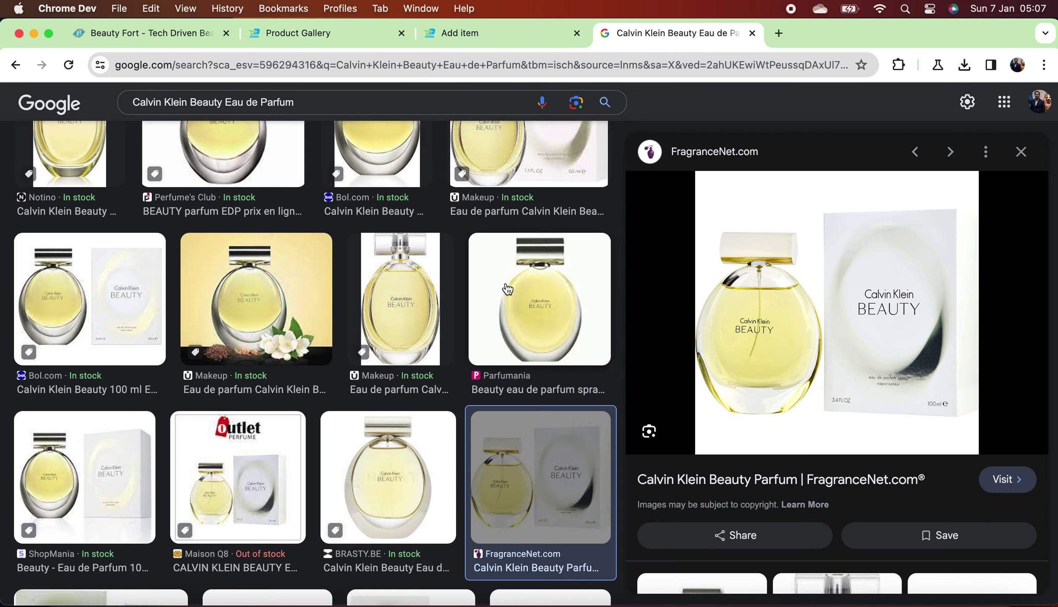
{"action": "left_click", "coordinate": [350, 105]}
{"action": "triple_click", "coordinate": [350, 105]}
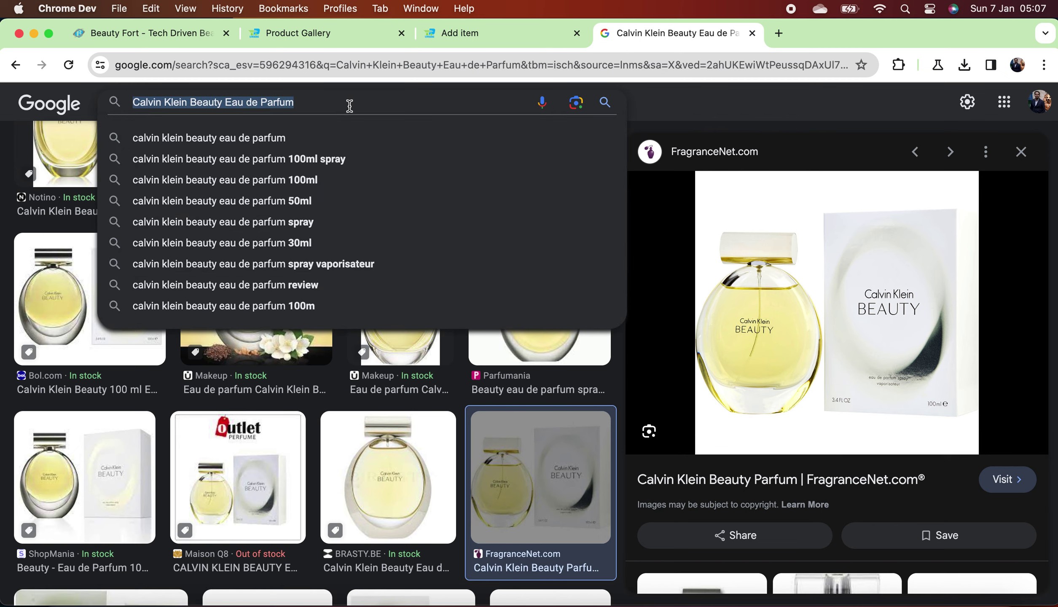
{"action": "key", "text": "cmd+v"}
{"action": "key", "text": "Return"}
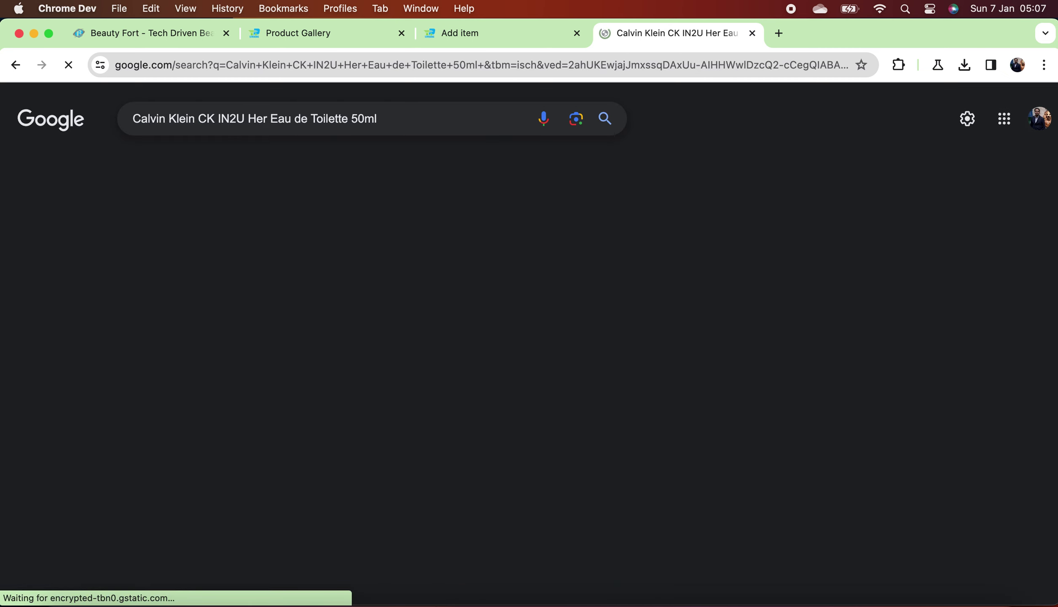
Browse the image results and open the Heathrow Boutique picture showing the CKIN2U box and bottle.
{"action": "scroll", "coordinate": [439, 390], "scroll_direction": "down", "scroll_amount": 5}
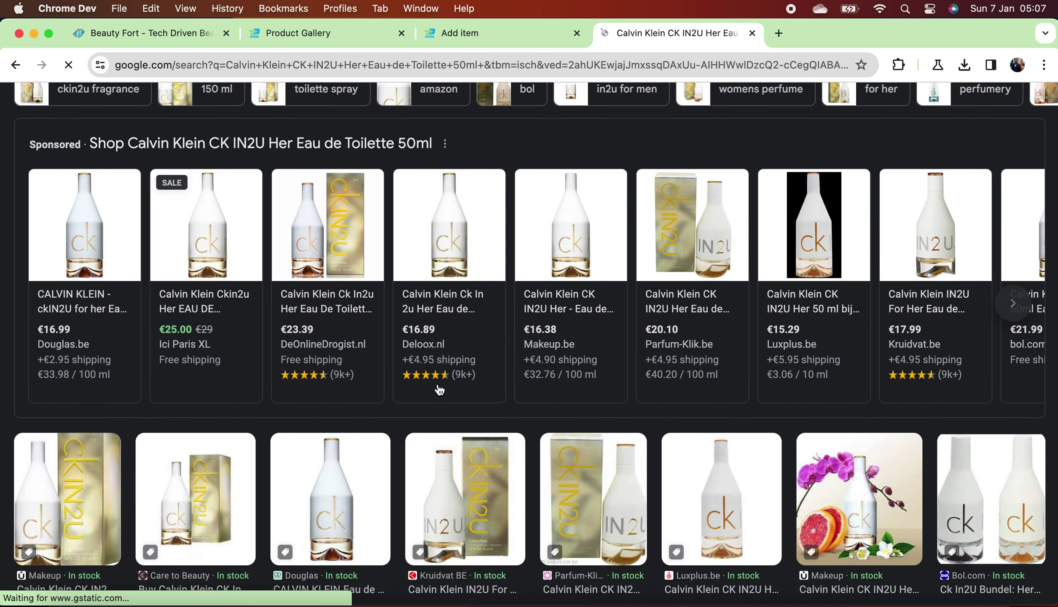
{"action": "scroll", "coordinate": [472, 411], "scroll_direction": "down", "scroll_amount": 5}
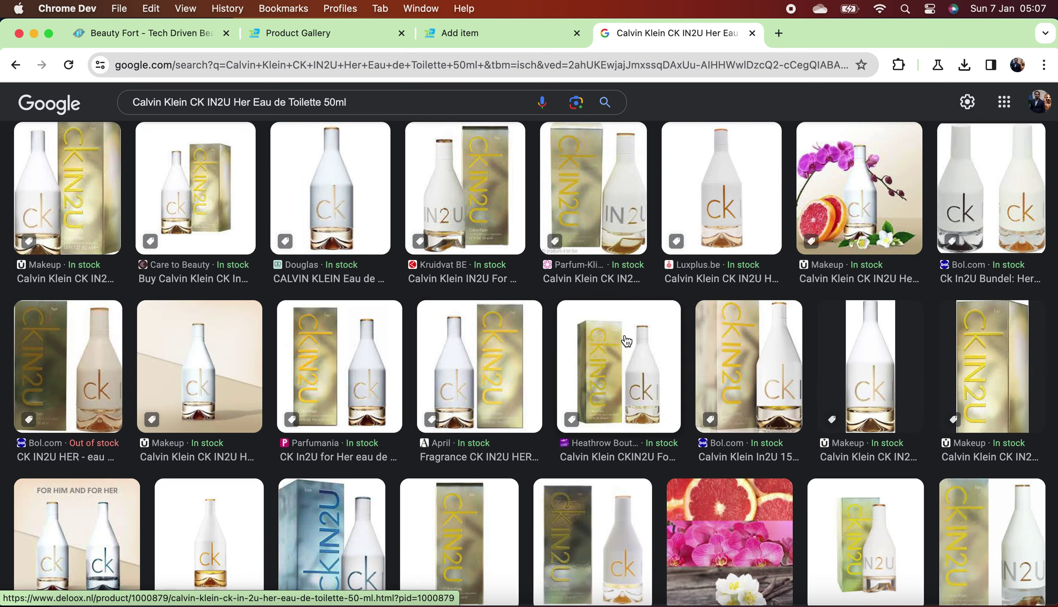
{"action": "scroll", "coordinate": [627, 341], "scroll_direction": "down", "scroll_amount": 2}
{"action": "scroll", "coordinate": [627, 341], "scroll_direction": "down", "scroll_amount": 2}
{"action": "scroll", "coordinate": [627, 341], "scroll_direction": "up", "scroll_amount": 2}
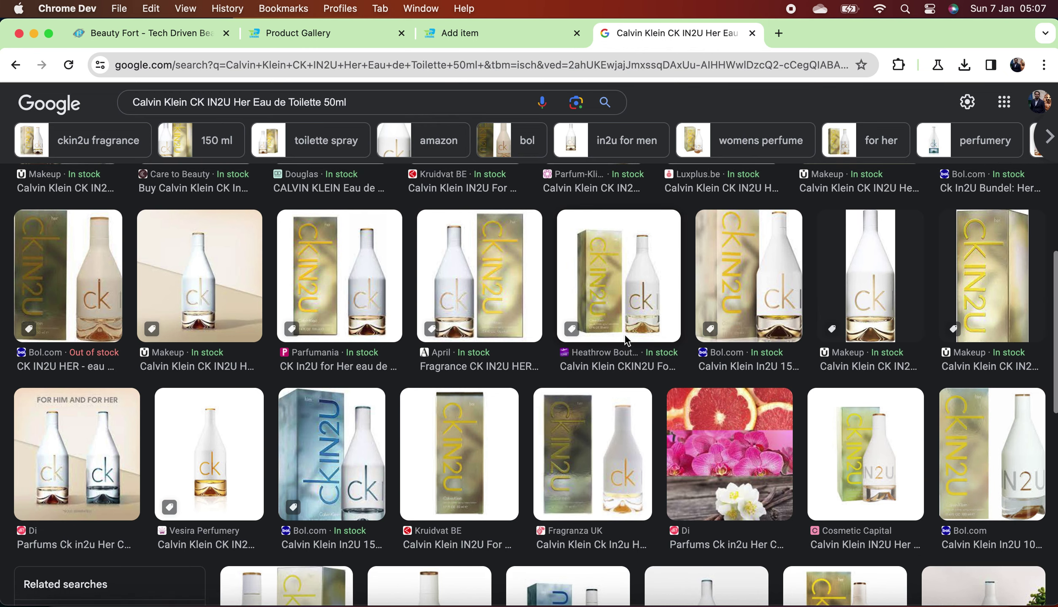
{"action": "left_click", "coordinate": [627, 320]}
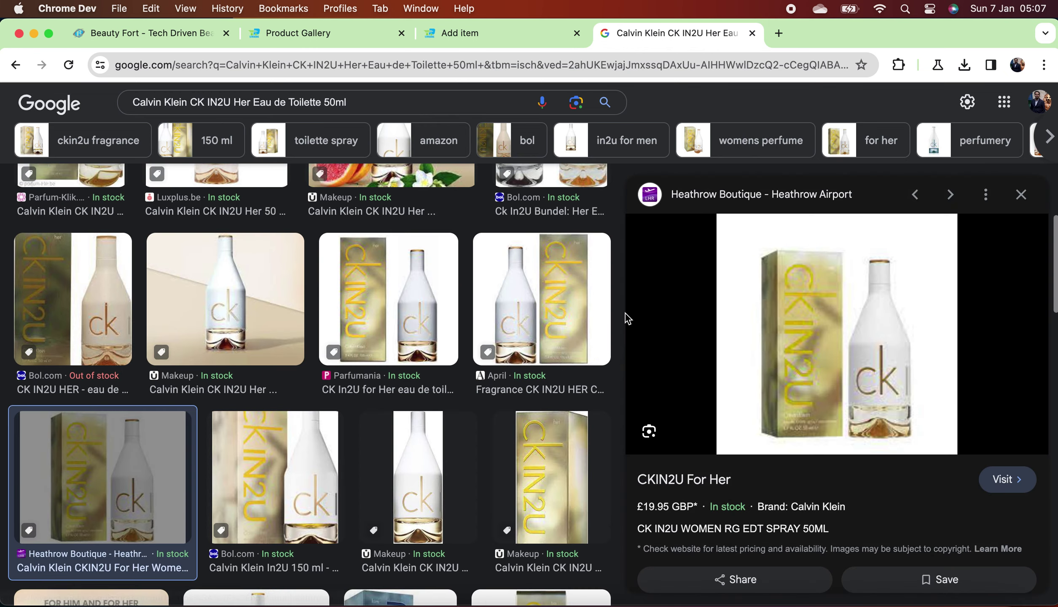
Save the previewed CKIN2U image to the calvinklein folder as 2012743detailImage01.jpg.
{"action": "right_click", "coordinate": [818, 349]}
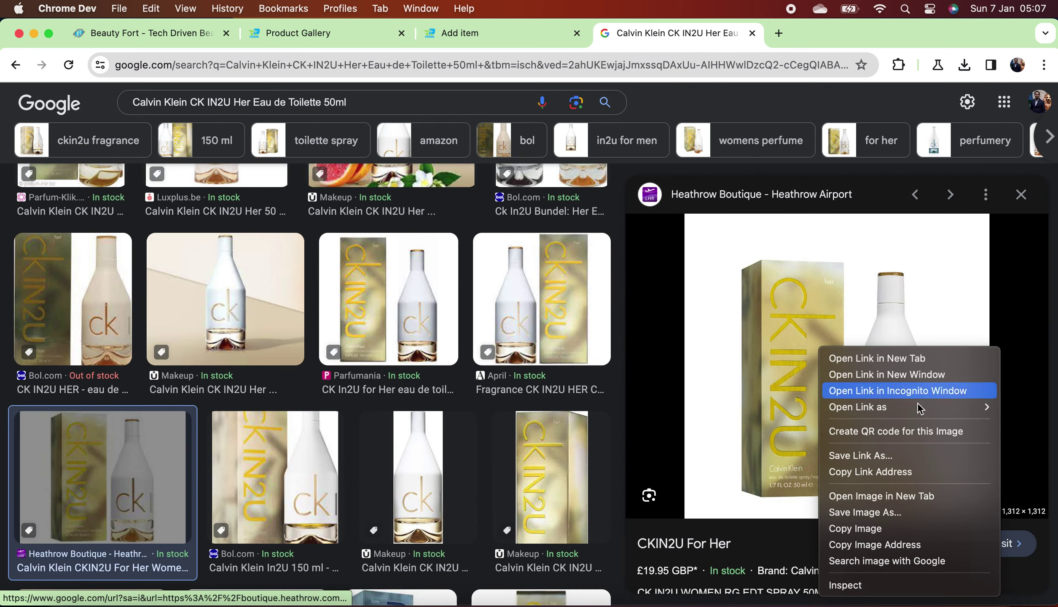
{"action": "left_click", "coordinate": [930, 515]}
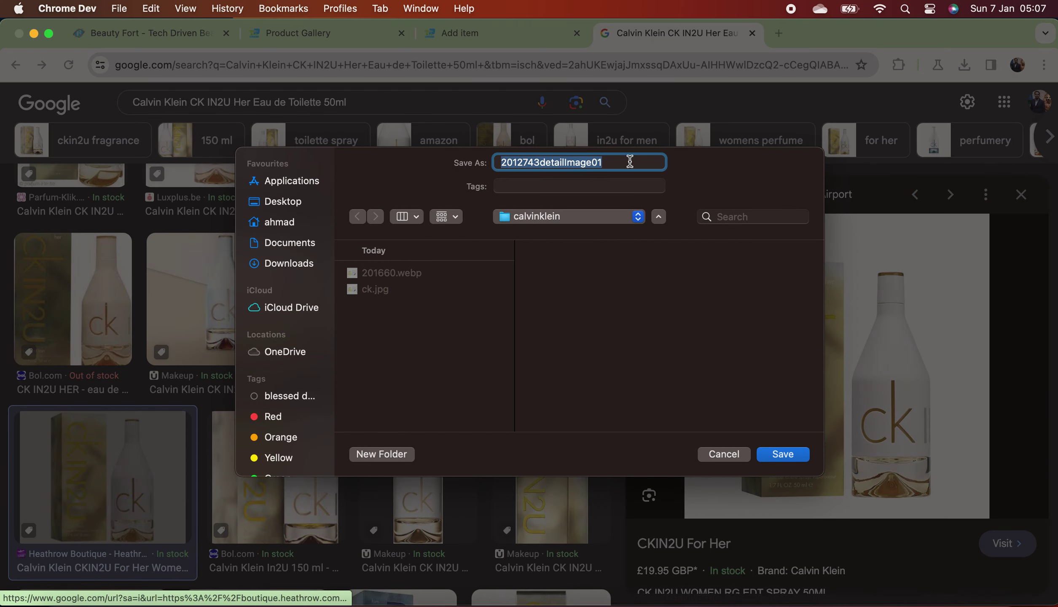
{"action": "left_click", "coordinate": [632, 163]}
{"action": "type", "text": "jpg"}
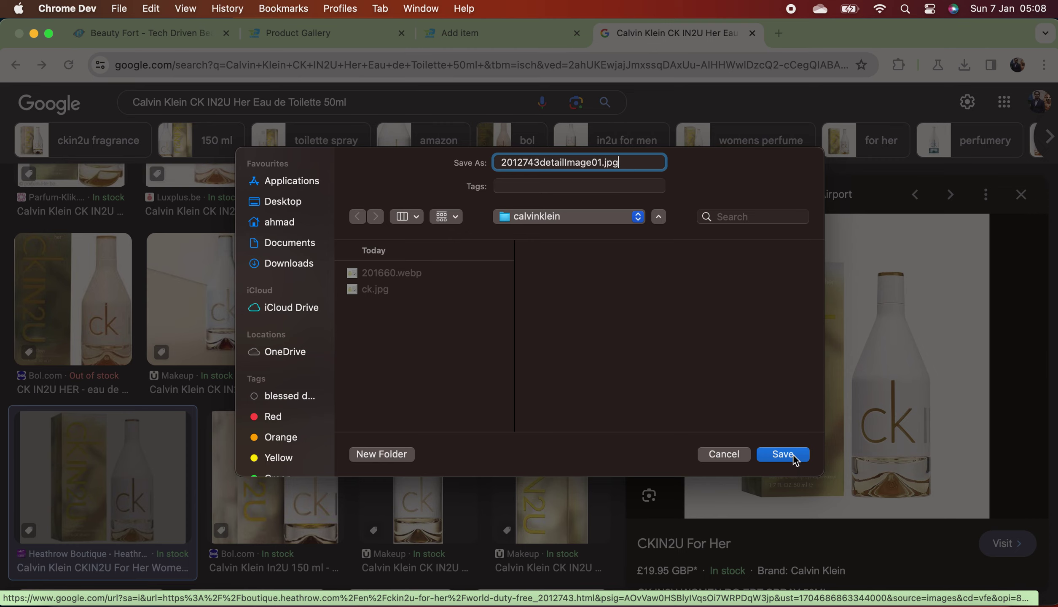
{"action": "left_click", "coordinate": [794, 456]}
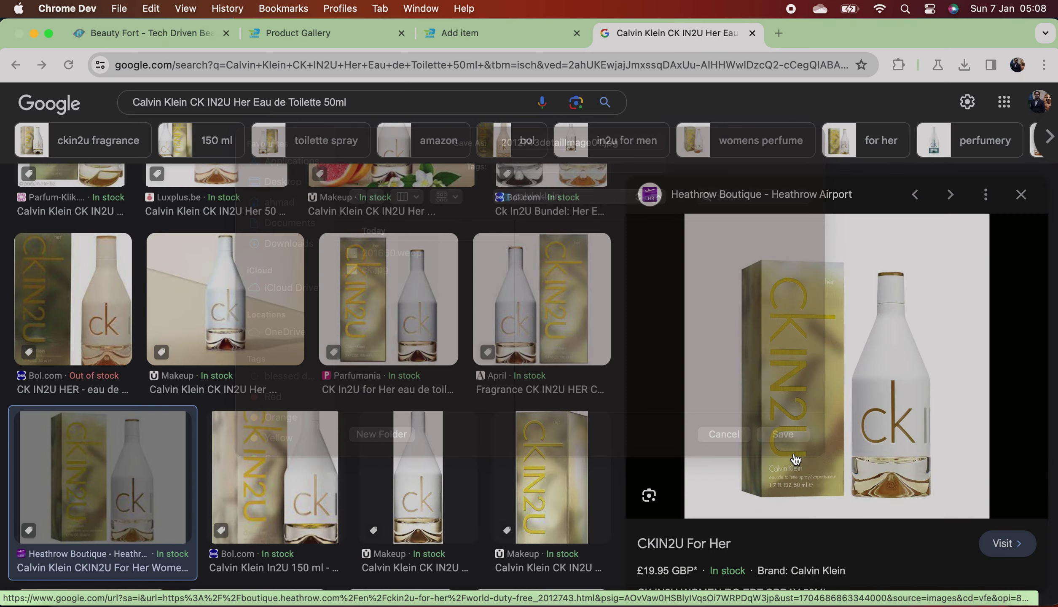
Return to the new item form and add 2012743detailImage01.jpg to the item images.
{"action": "left_click", "coordinate": [504, 33]}
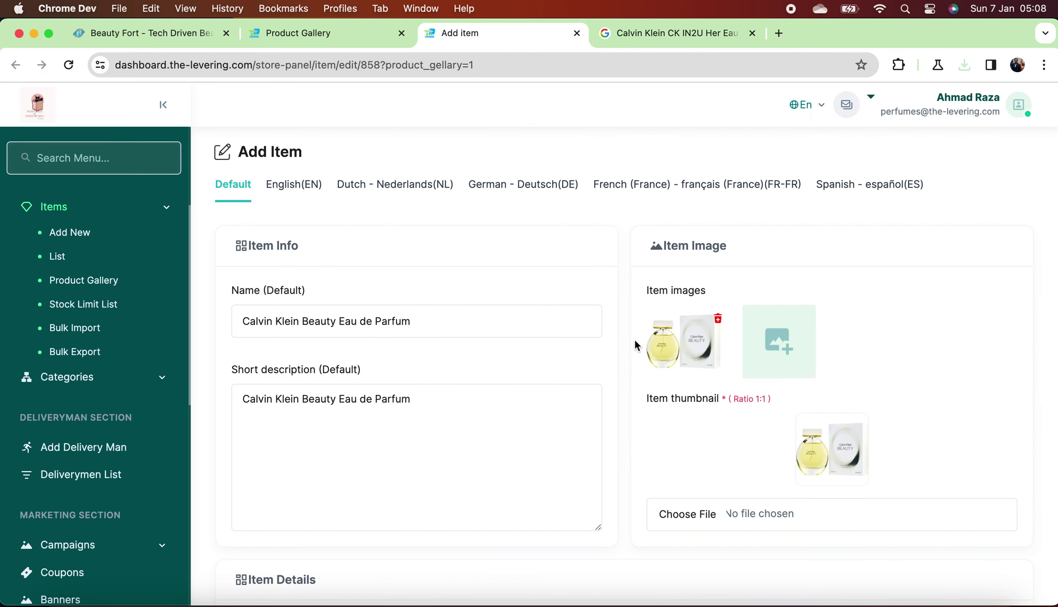
{"action": "left_click", "coordinate": [770, 347]}
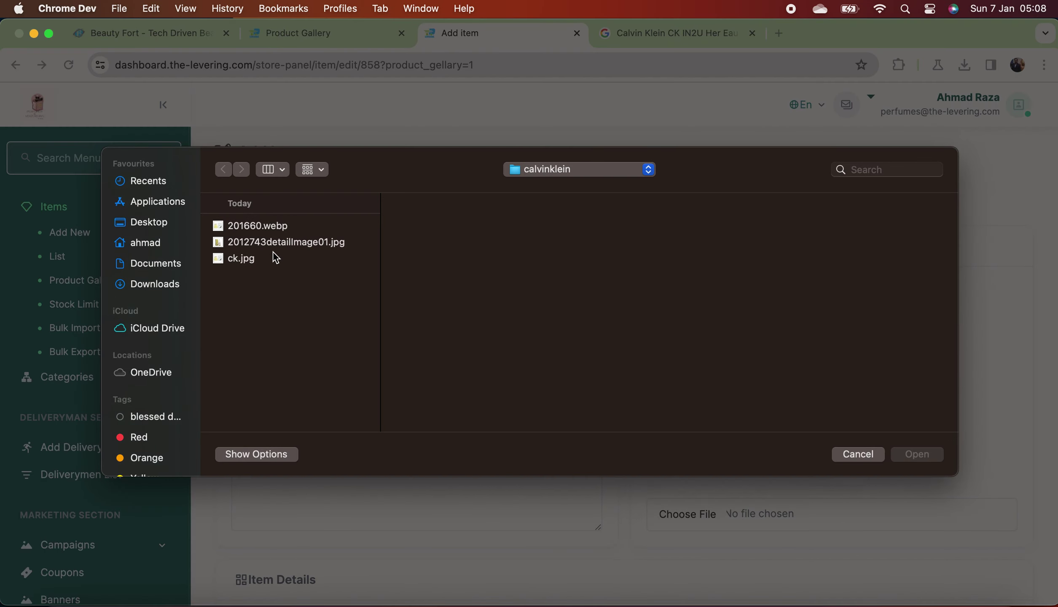
{"action": "left_click", "coordinate": [265, 244]}
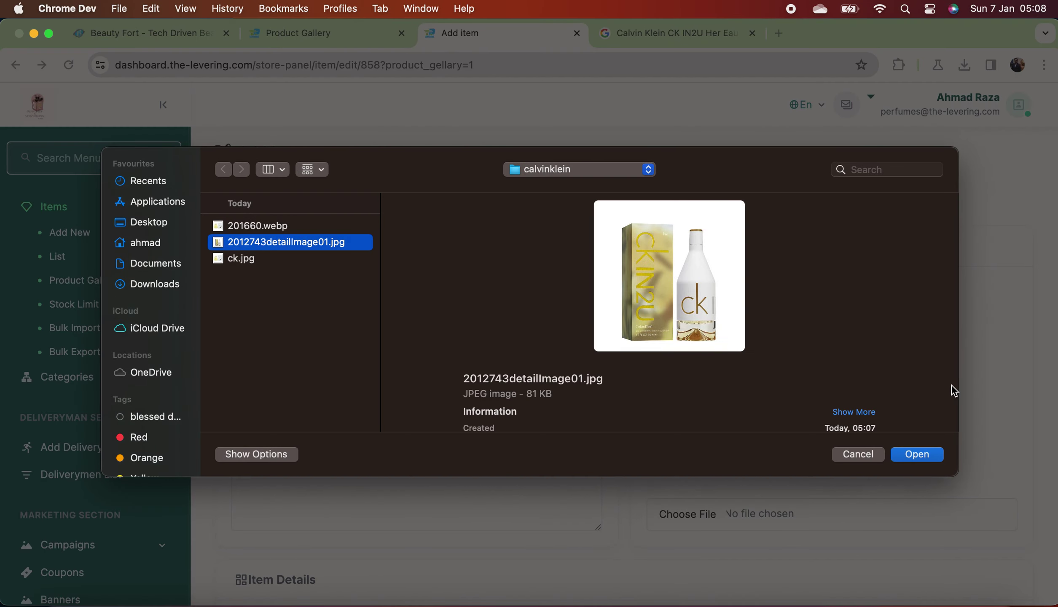
{"action": "left_click", "coordinate": [919, 457]}
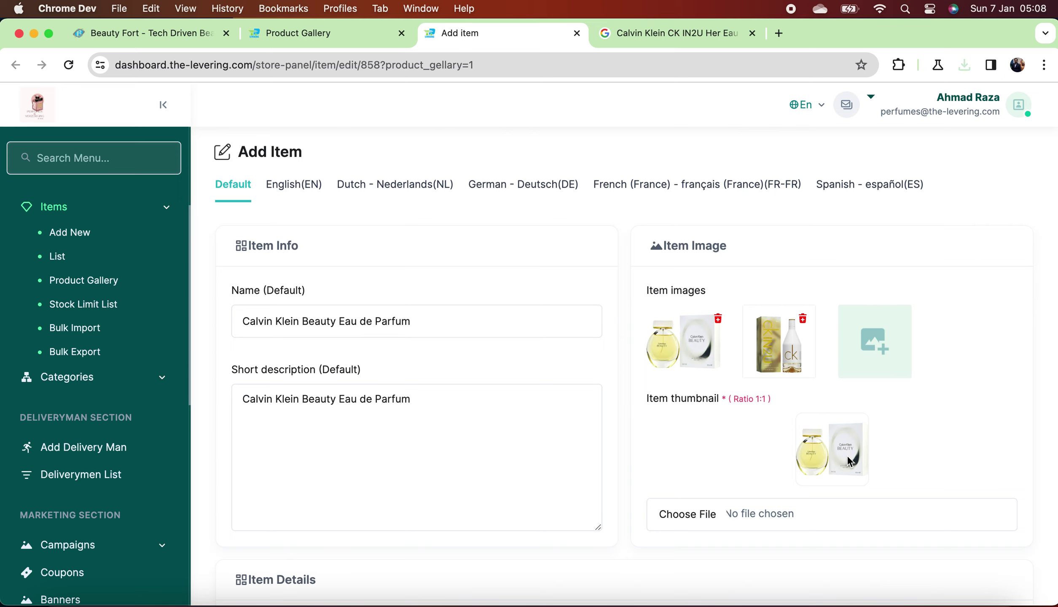
Set 2012743detailImage01.jpg as the item thumbnail and remove the old Beauty picture from the item images.
{"action": "left_click", "coordinate": [807, 527]}
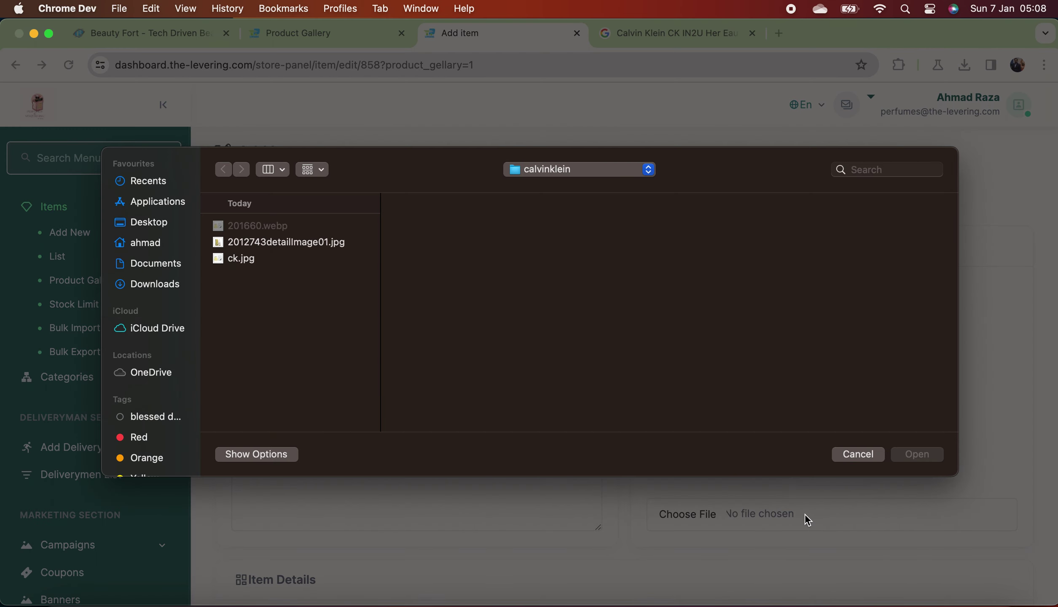
{"action": "left_click", "coordinate": [287, 242]}
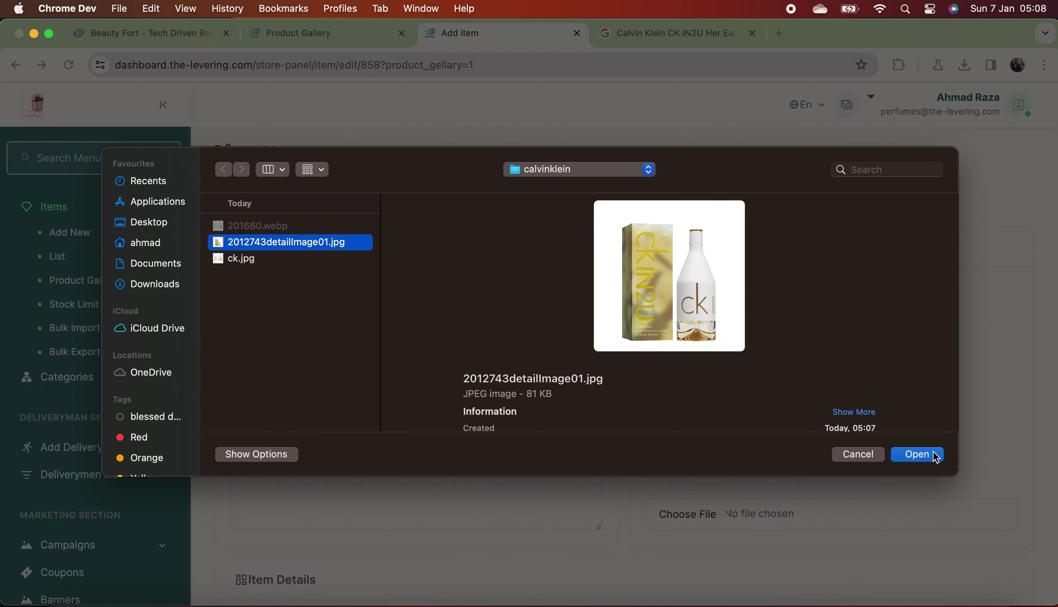
{"action": "left_click", "coordinate": [918, 454]}
{"action": "left_click", "coordinate": [719, 322]}
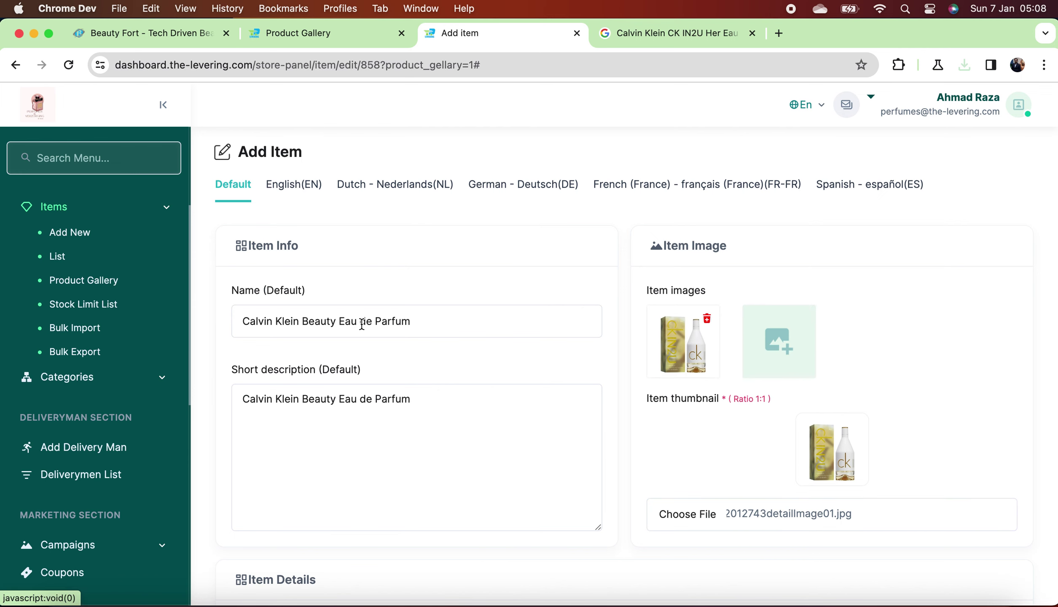
Set the default name and short description to Calvin Klein CK IN2U Her Eau de Toilette 50ml.
{"action": "triple_click", "coordinate": [460, 318]}
{"action": "type", "text": "Calvin Klein CK IN2U Her Eau de Toilette 50ml"}
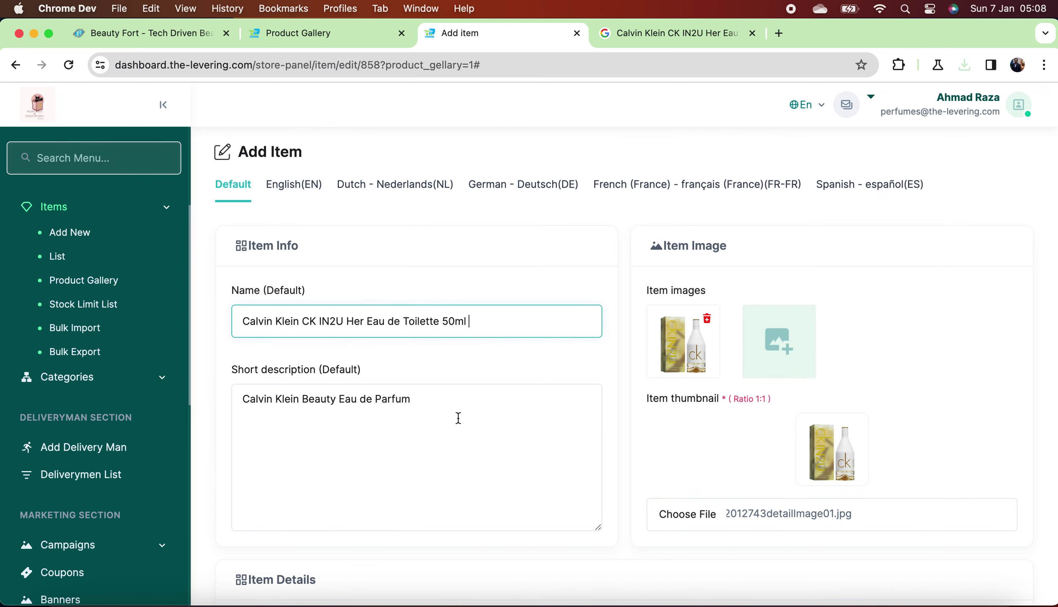
{"action": "triple_click", "coordinate": [468, 403]}
{"action": "type", "text": "Calvin Klein CK IN2U Her Eau de Toilette 50ml"}
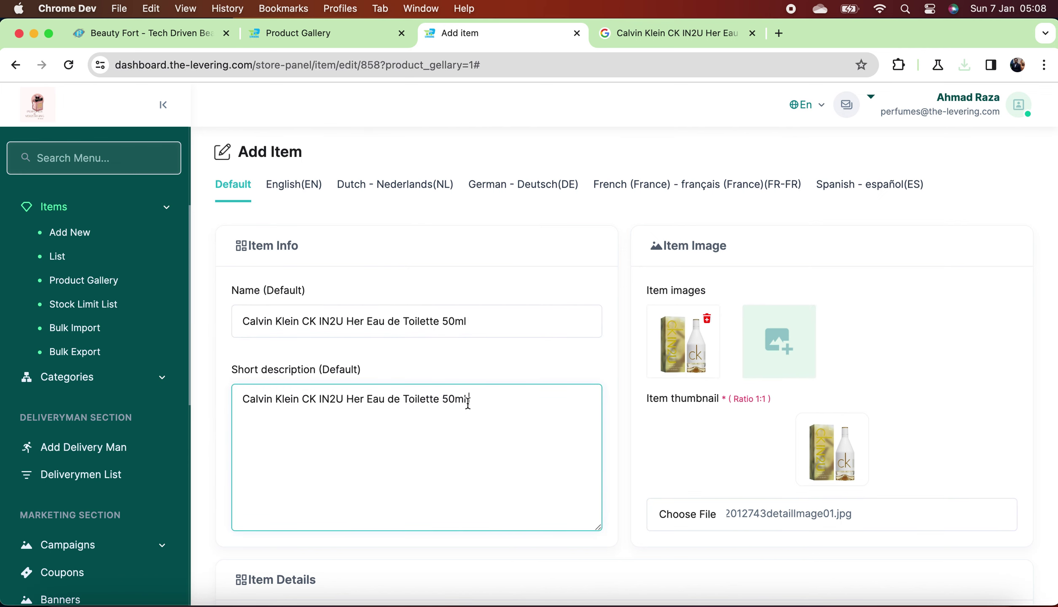
Set the English name and short description to Calvin Klein CK IN2U Her Eau de Toilette 50ml.
{"action": "scroll", "coordinate": [468, 405], "scroll_direction": "down", "scroll_amount": 3}
{"action": "scroll", "coordinate": [468, 405], "scroll_direction": "up", "scroll_amount": 3}
{"action": "left_click", "coordinate": [302, 185]}
{"action": "triple_click", "coordinate": [425, 325]}
{"action": "type", "text": "Calvin Klein CK IN2U Her Eau de Toilette 50ml"}
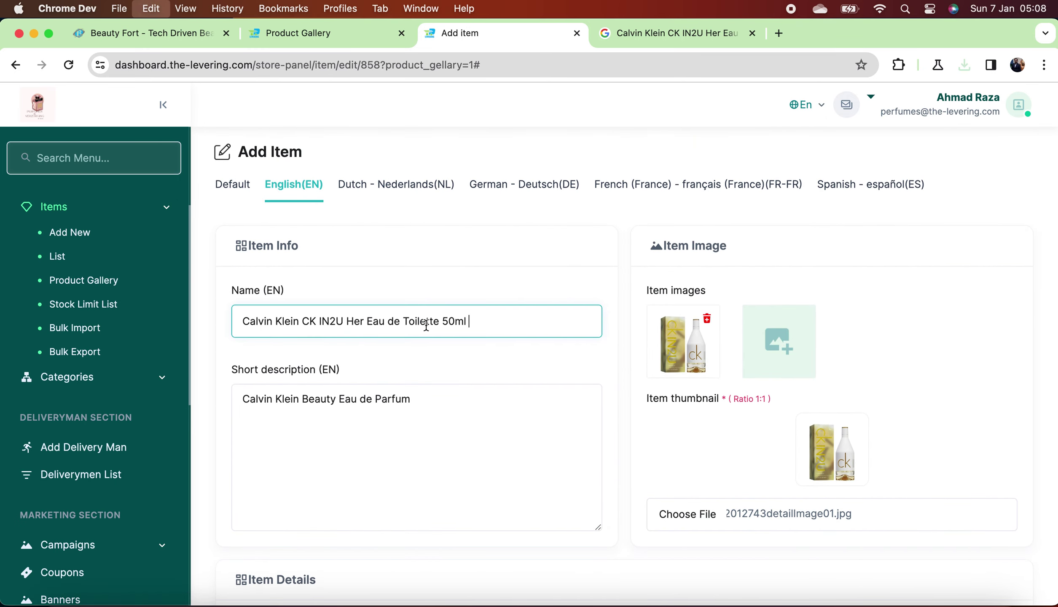
{"action": "triple_click", "coordinate": [465, 397]}
{"action": "type", "text": "Calvin Klein CK IN2U Her Eau de Toilette 50ml"}
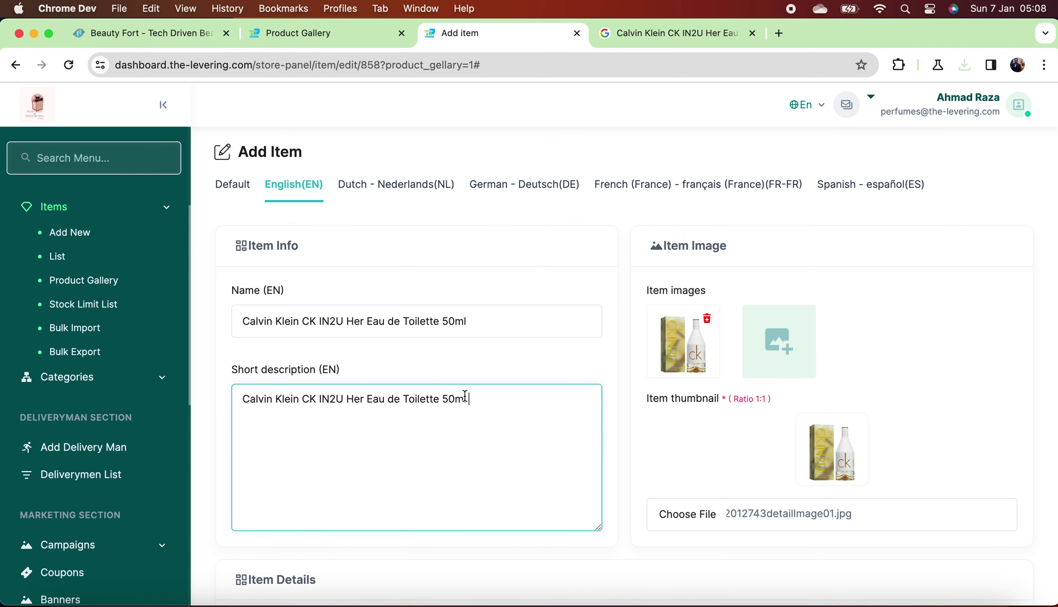
Change the item's category to Women eau de toilet by filtering the category choices for women e.
{"action": "scroll", "coordinate": [464, 396], "scroll_direction": "down", "scroll_amount": 8}
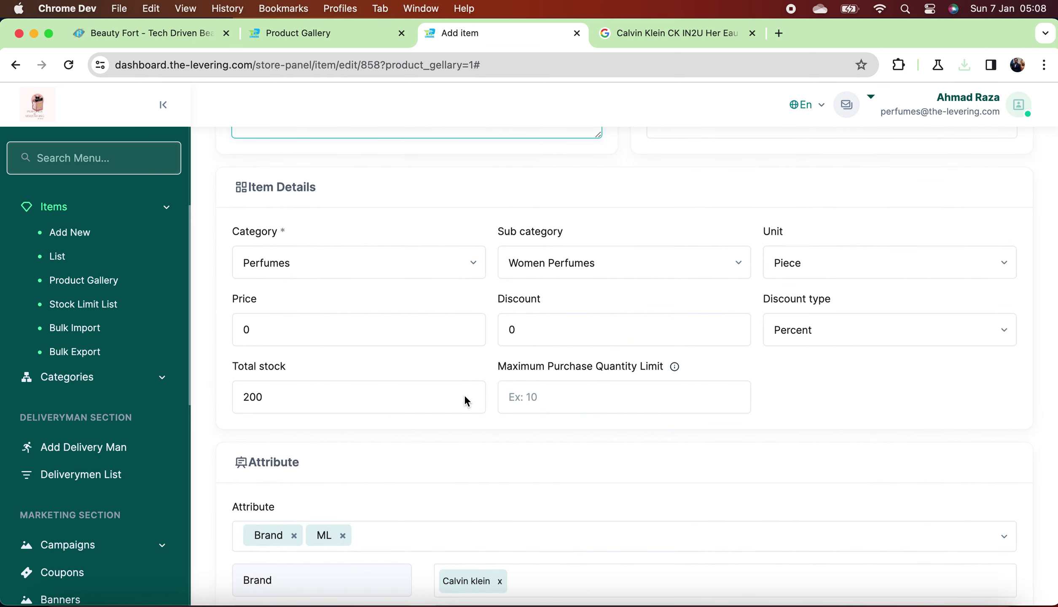
{"action": "left_click", "coordinate": [438, 265]}
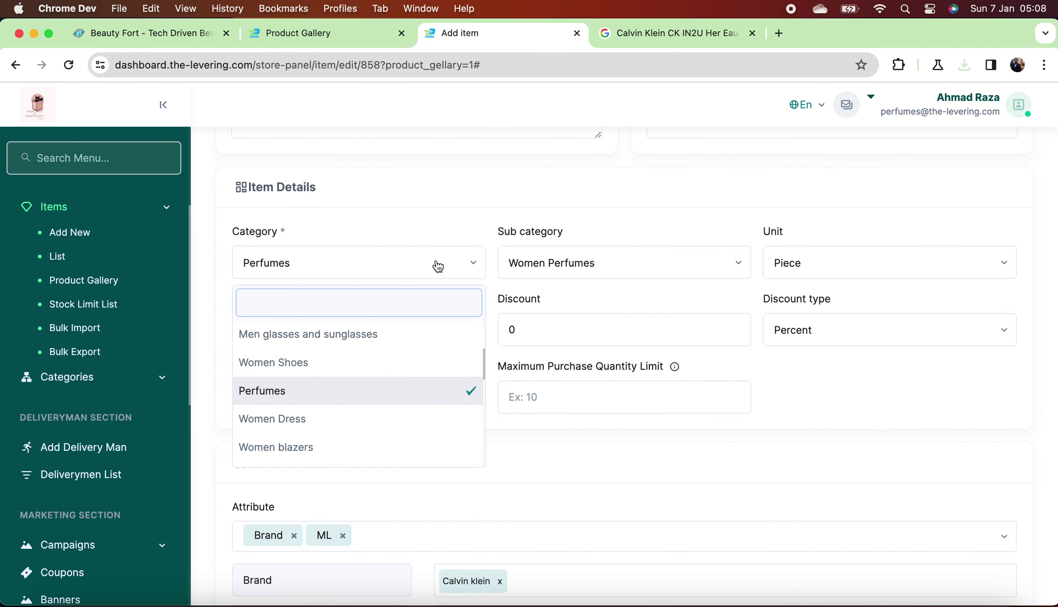
{"action": "type", "text": "eua"}
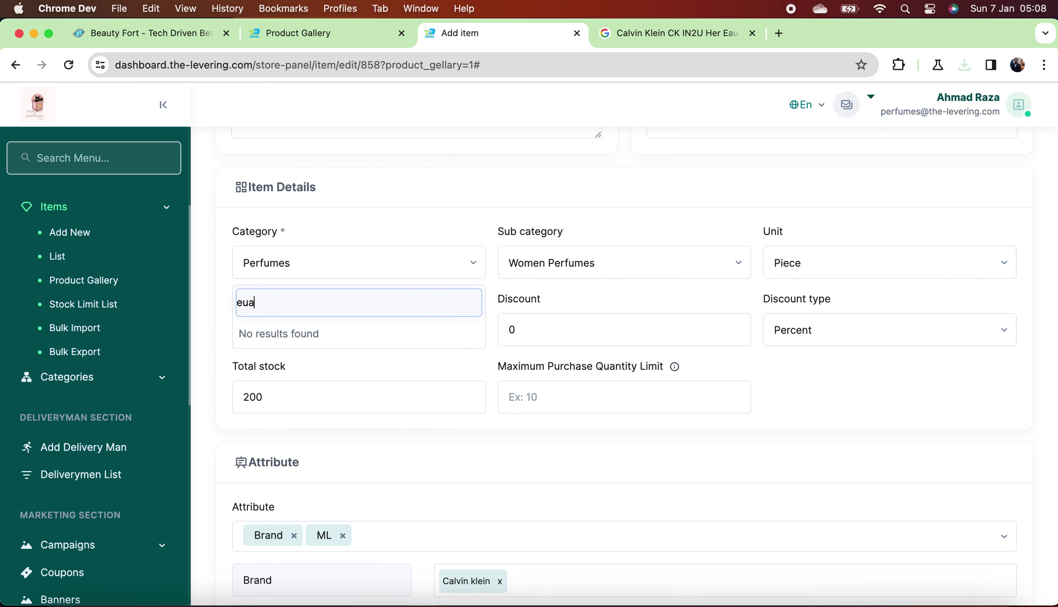
{"action": "key", "text": "BackSpace"}
{"action": "key", "text": "BackSpace"}
{"action": "key", "text": "BackSpace"}
{"action": "type", "text": "wom"}
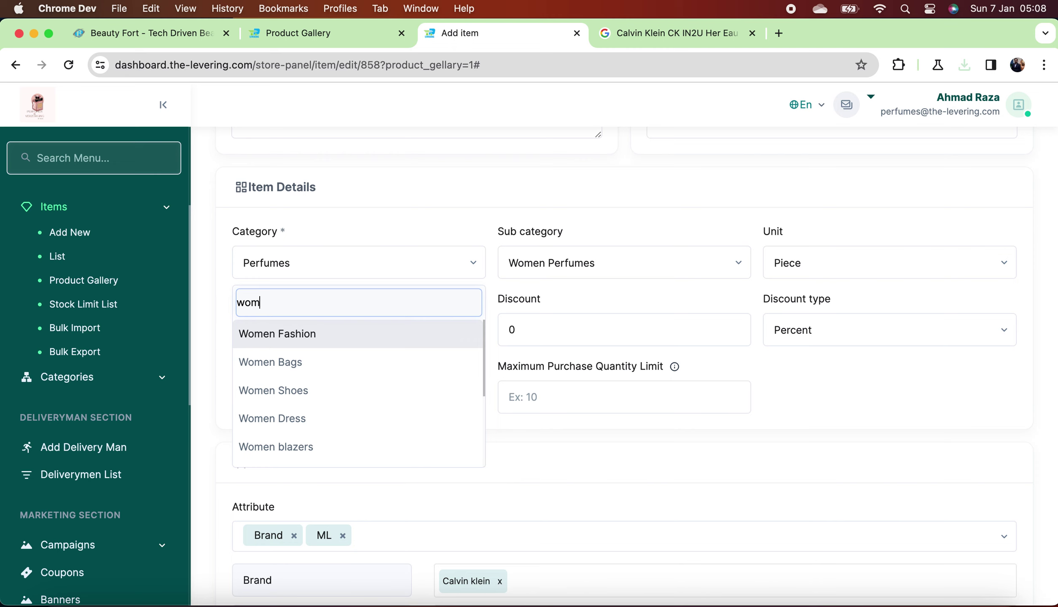
{"action": "type", "text": "en e"}
{"action": "left_click", "coordinate": [377, 323]}
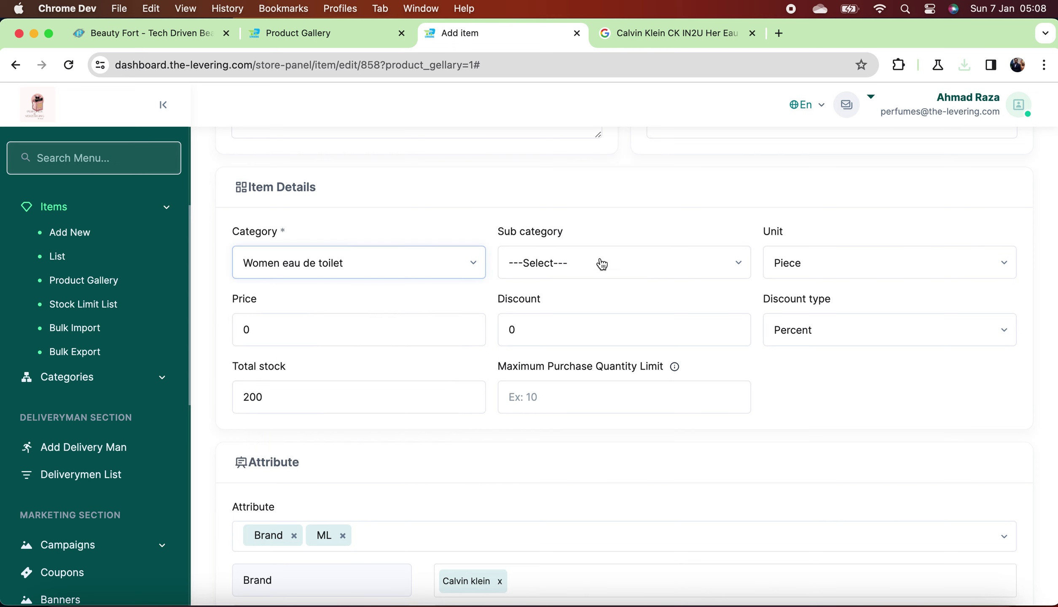
Set the item's sub category to Women eau de toilette.
{"action": "left_click", "coordinate": [648, 269]}
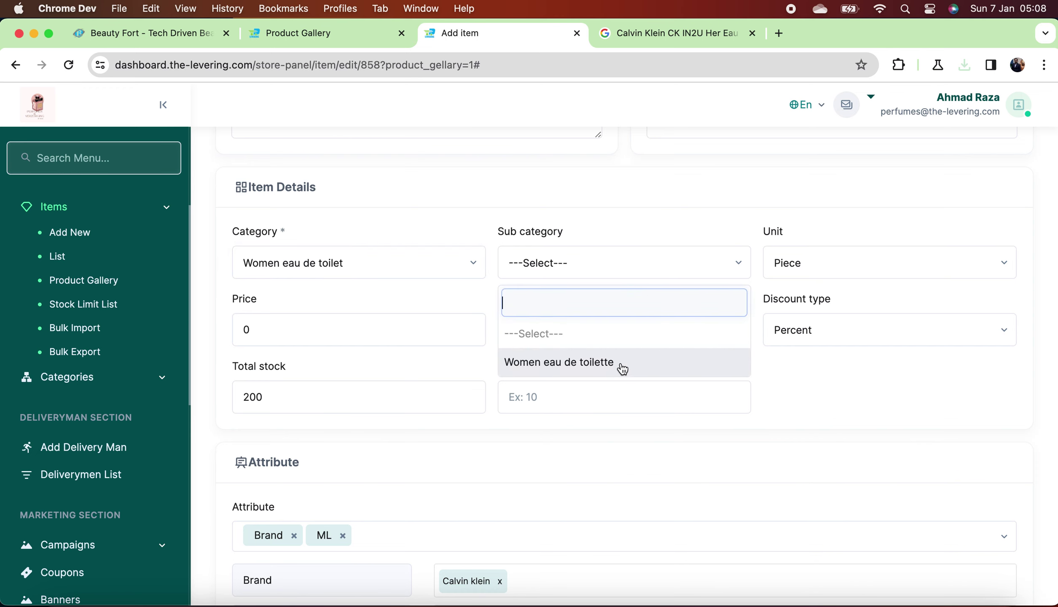
{"action": "left_click", "coordinate": [622, 367]}
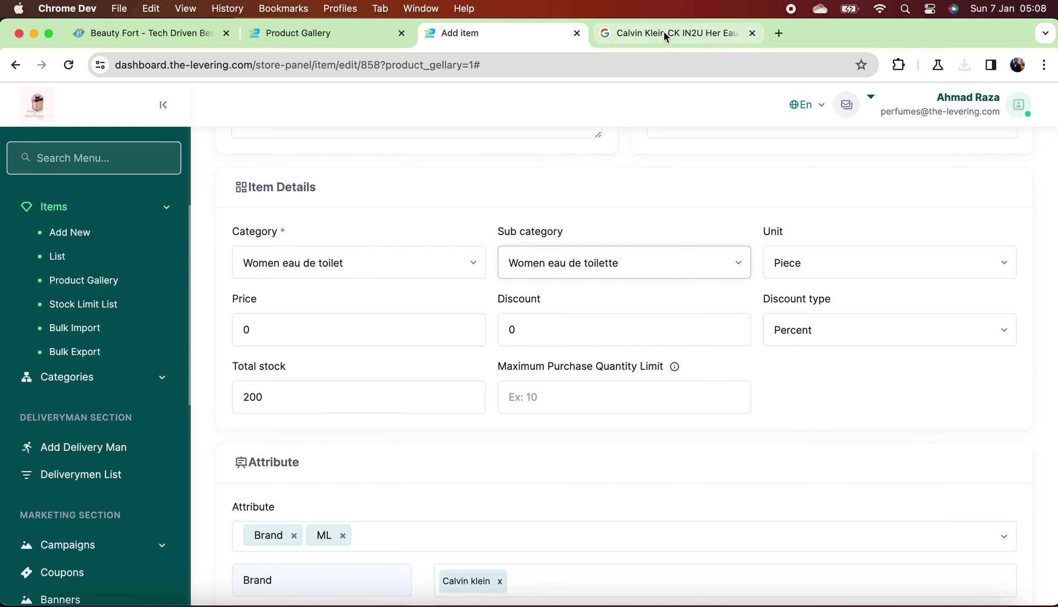
Calculate the selling price in Calculator by multiplying the CK IN2U Her supplier price of 12,24 by 1,5, and return to the item form.
{"action": "left_click", "coordinate": [148, 40]}
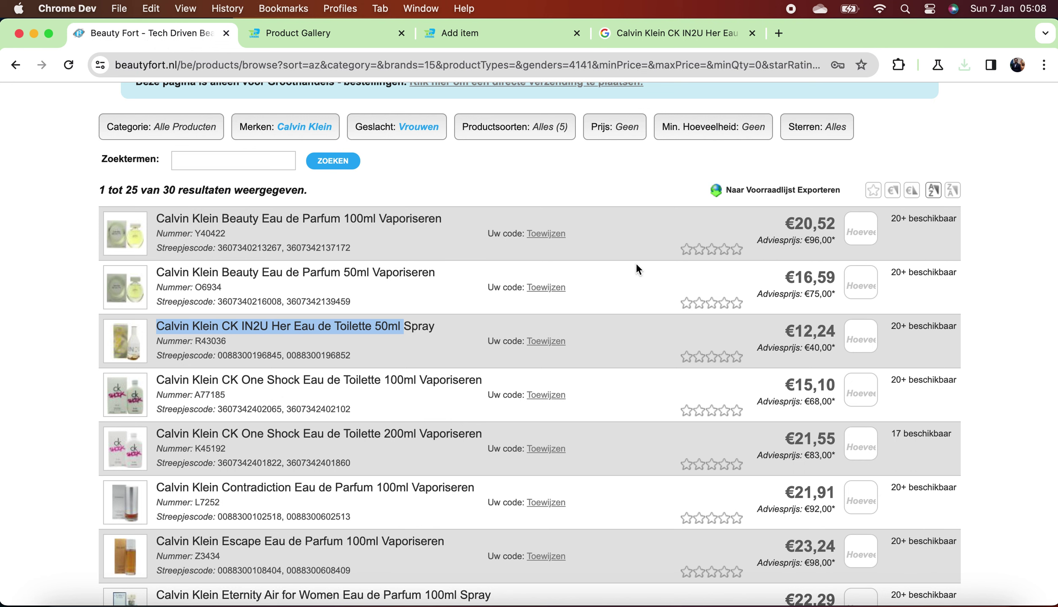
{"action": "left_click", "coordinate": [932, 604]}
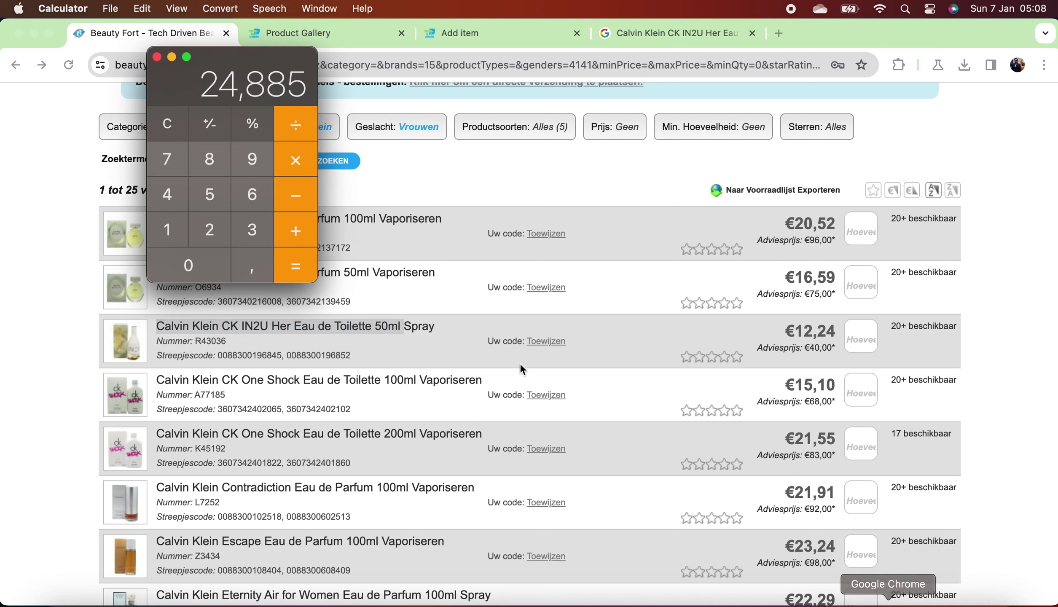
{"action": "key", "text": "Escape"}
{"action": "type", "text": "1"}
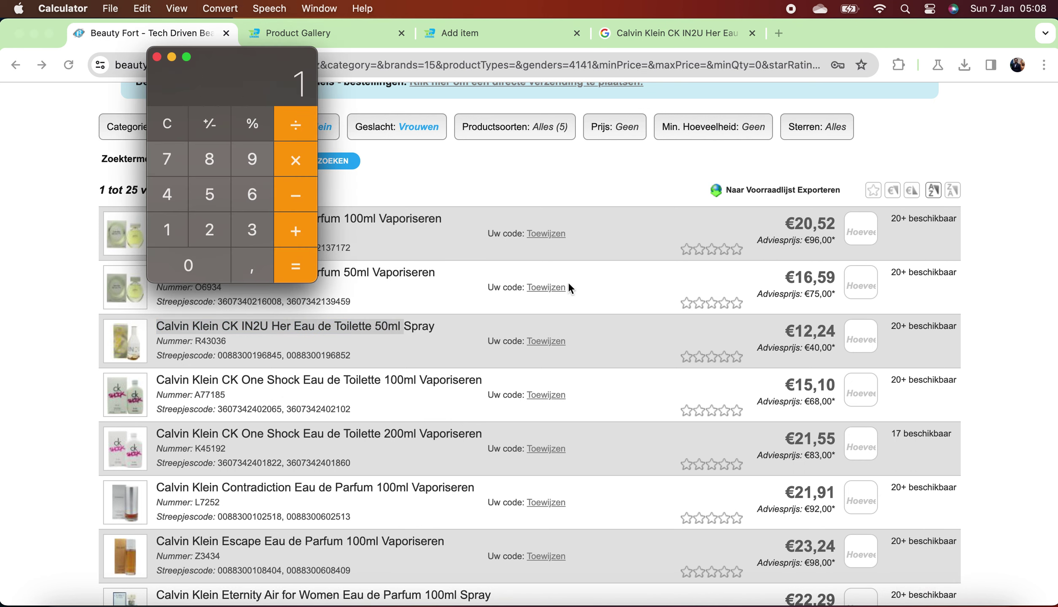
{"action": "type", "text": "2,24"}
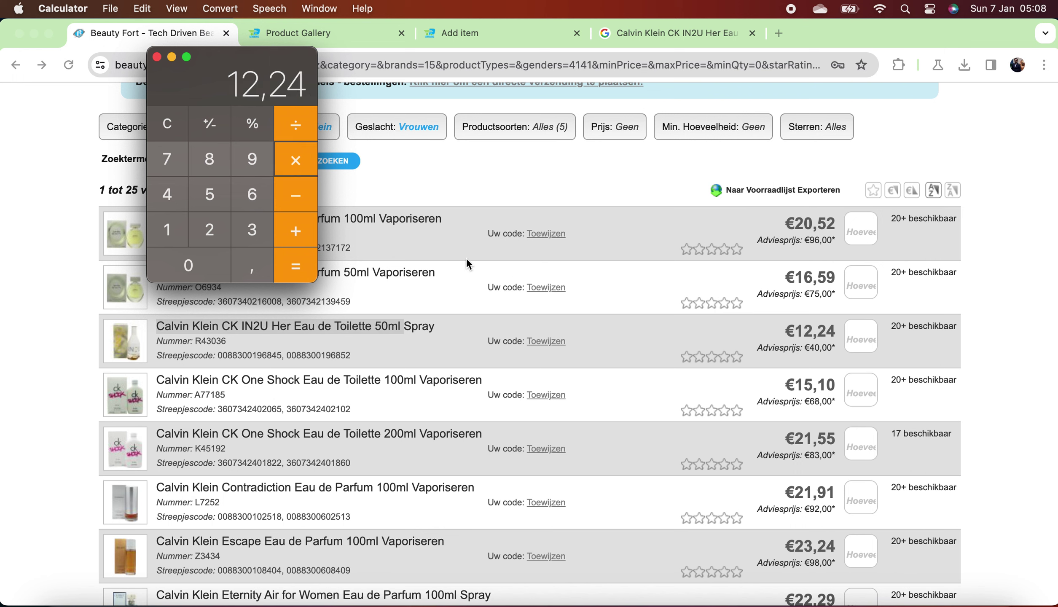
{"action": "type", "text": "1,5"}
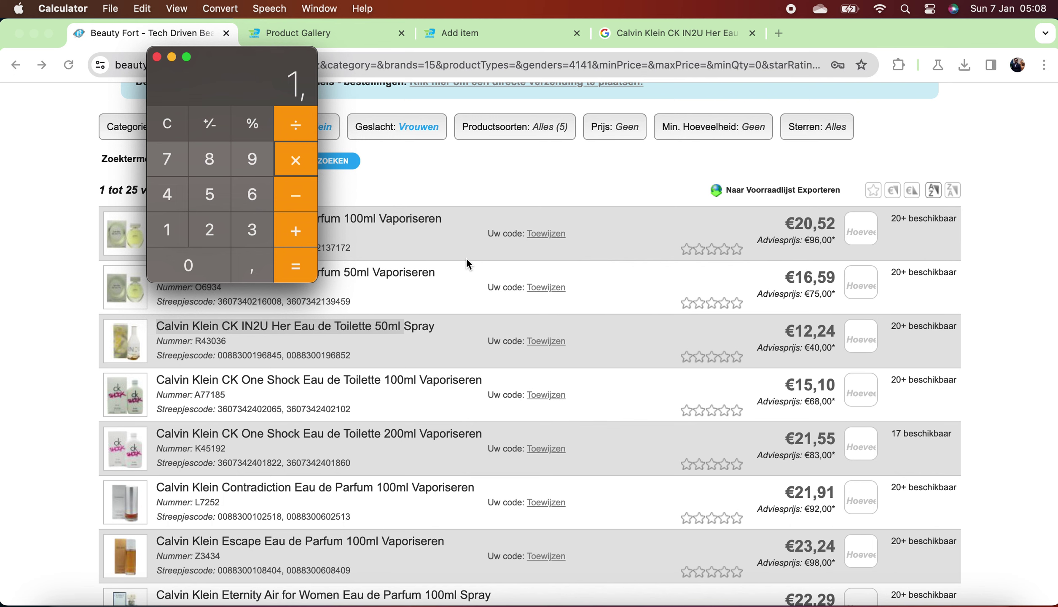
{"action": "left_click", "coordinate": [296, 270]}
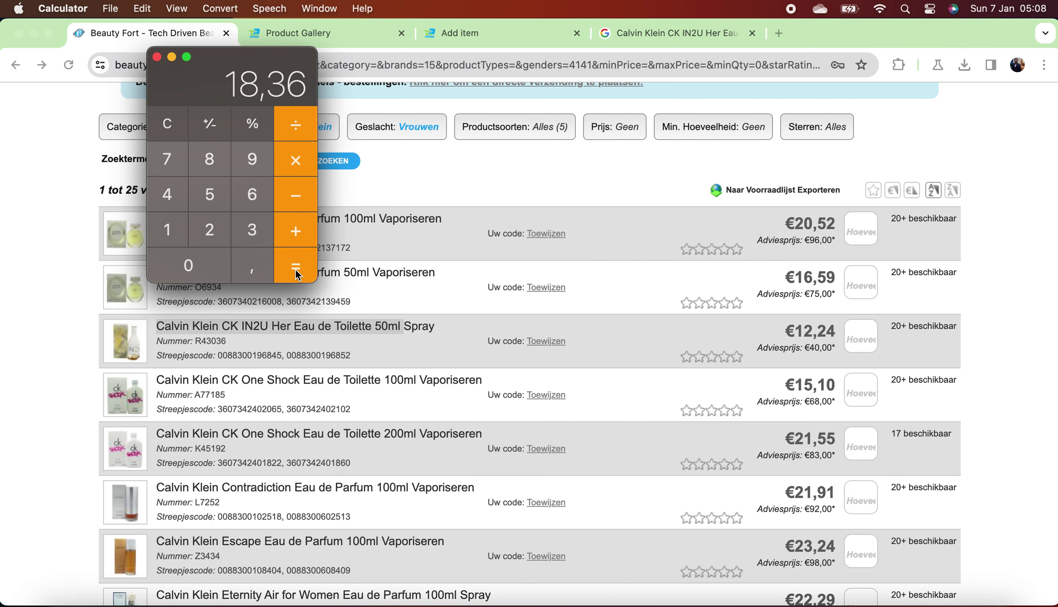
{"action": "left_click", "coordinate": [551, 331]}
{"action": "left_click", "coordinate": [481, 33]}
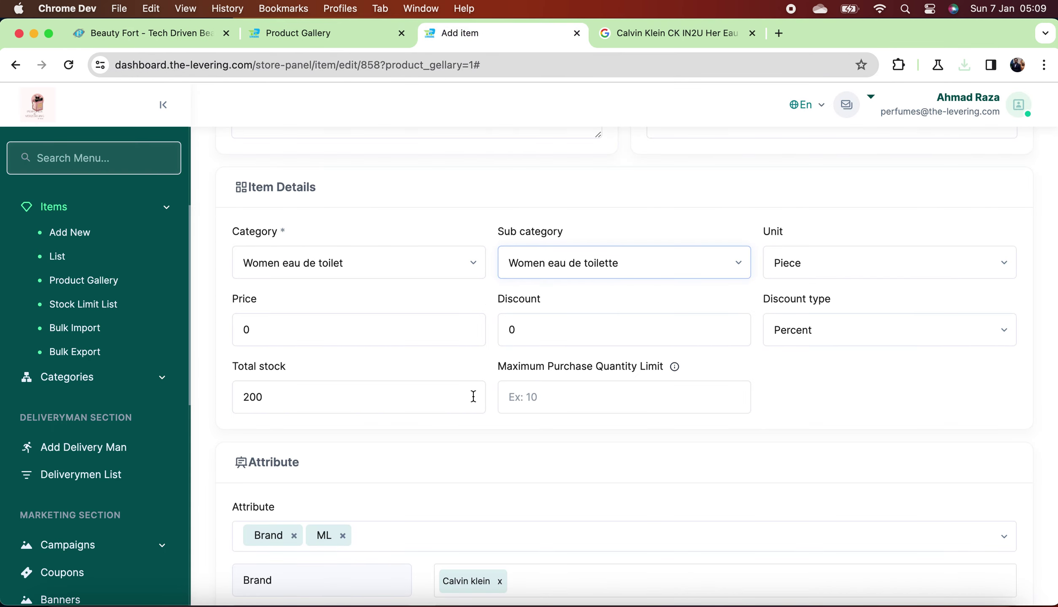
Remove the 100 value from the ML attribute and set the item's price to 18.36.
{"action": "scroll", "coordinate": [473, 396], "scroll_direction": "down", "scroll_amount": 5}
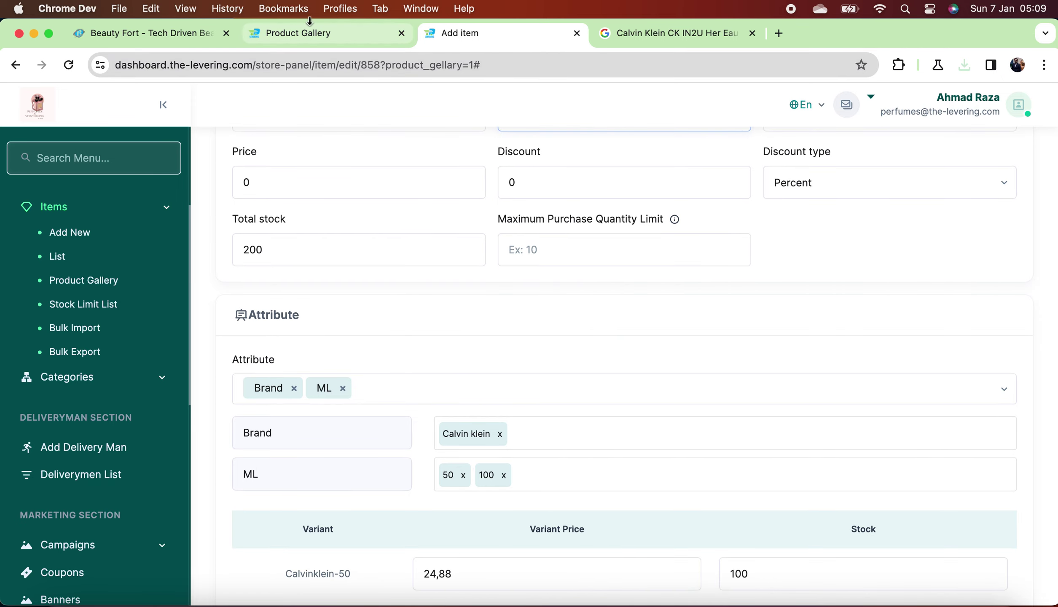
{"action": "left_click", "coordinate": [153, 33]}
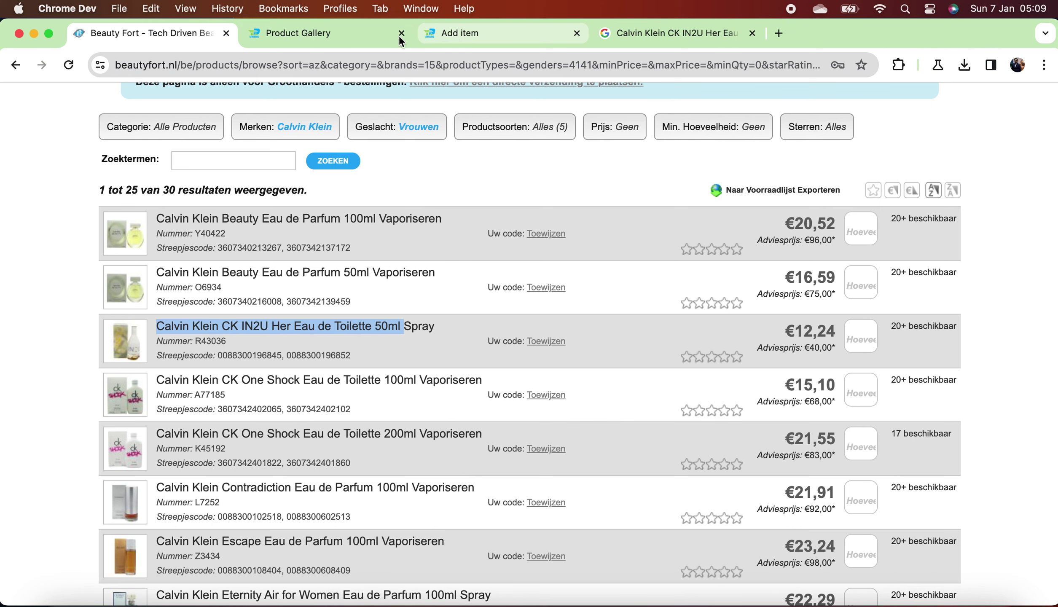
{"action": "left_click", "coordinate": [460, 33]}
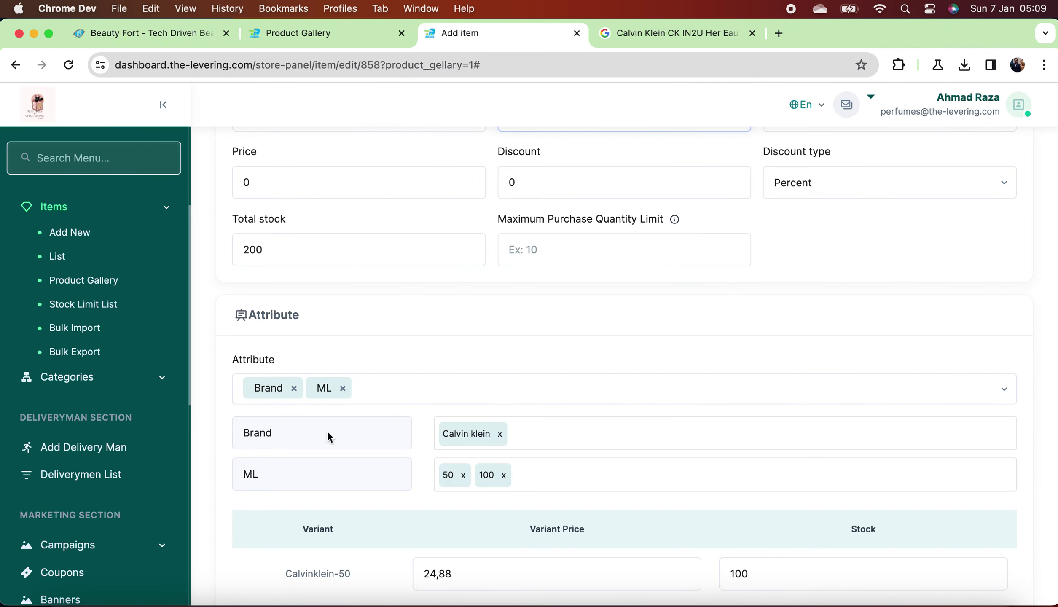
{"action": "left_click", "coordinate": [504, 476]}
{"action": "double_click", "coordinate": [297, 190]}
{"action": "type", "text": "18"}
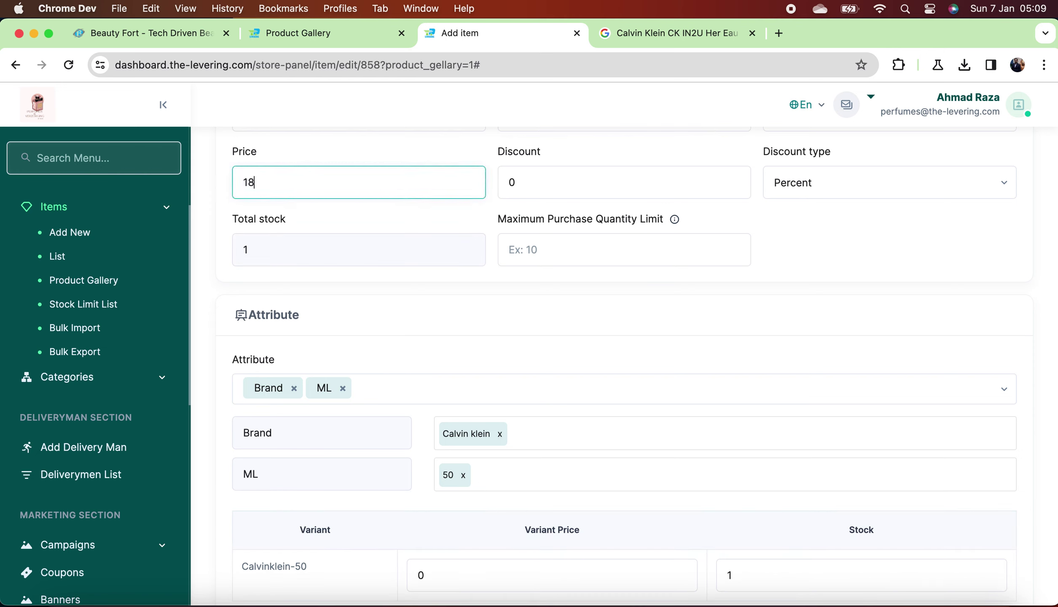
{"action": "type", "text": ".36"}
Set the Calvinklein-50 variant's price to 18.36 and its stock to 100, and submit the item.
{"action": "scroll", "coordinate": [637, 380], "scroll_direction": "down", "scroll_amount": 1}
{"action": "scroll", "coordinate": [638, 381], "scroll_direction": "down", "scroll_amount": 1}
{"action": "double_click", "coordinate": [508, 445]}
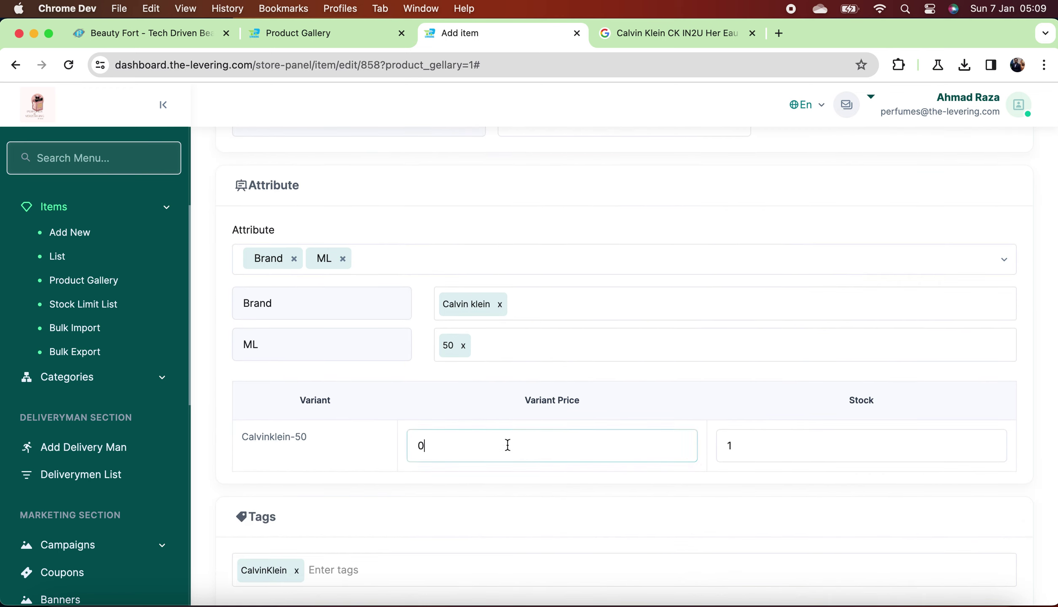
{"action": "type", "text": "1"}
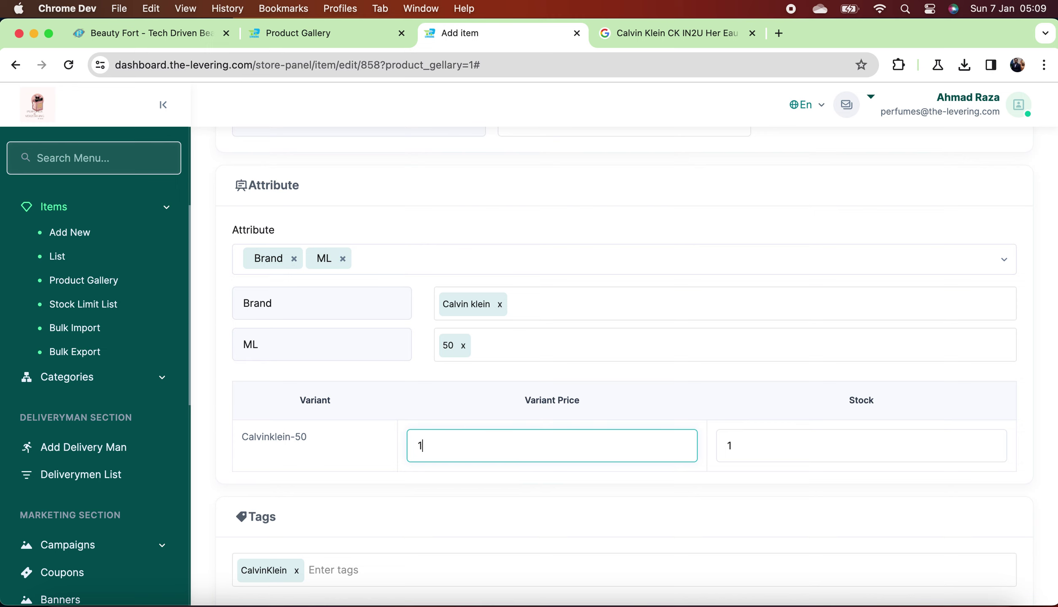
{"action": "type", "text": "8.36"}
{"action": "left_click", "coordinate": [806, 455]}
{"action": "type", "text": "00"}
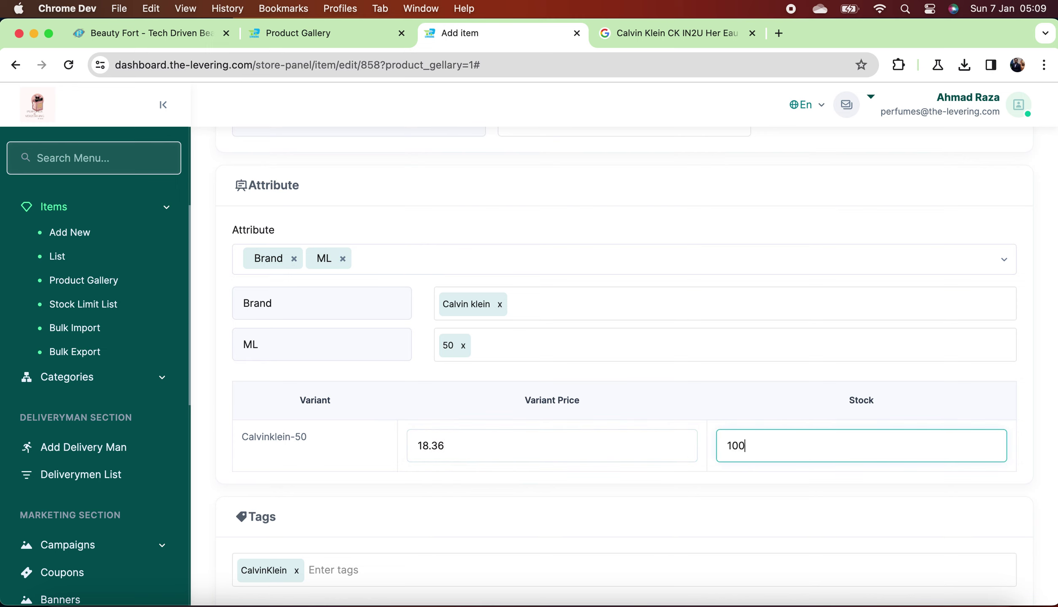
{"action": "scroll", "coordinate": [628, 369], "scroll_direction": "down", "scroll_amount": 3}
{"action": "left_click", "coordinate": [1000, 586]}
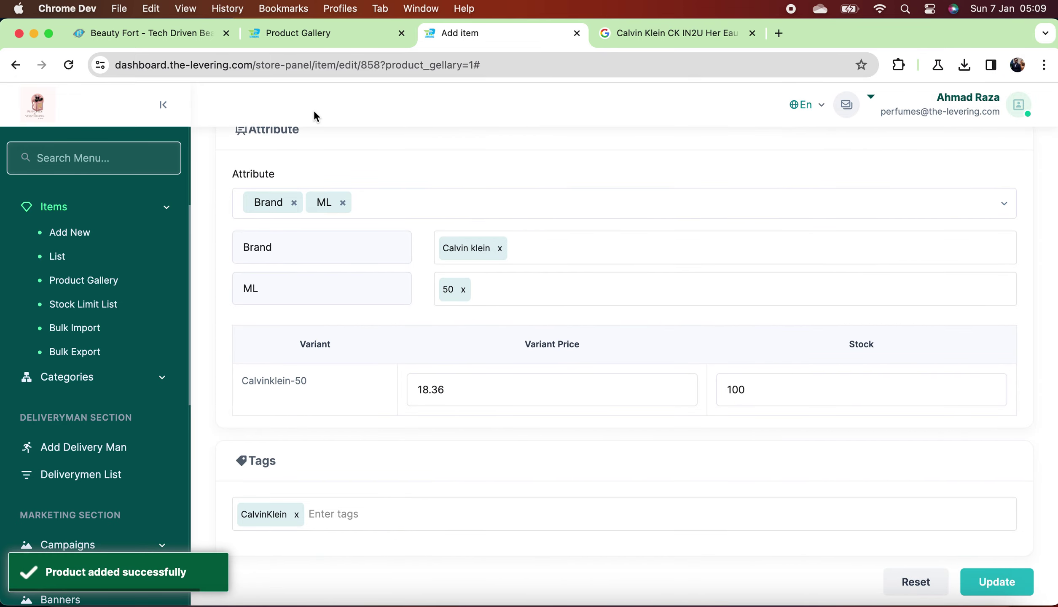
Copy the product name Calvin Klein CK One Shock Eau de Toilette 100ml from the Beauty Fort product list.
{"action": "left_click", "coordinate": [157, 25]}
{"action": "scroll", "coordinate": [424, 285], "scroll_direction": "down", "scroll_amount": 3}
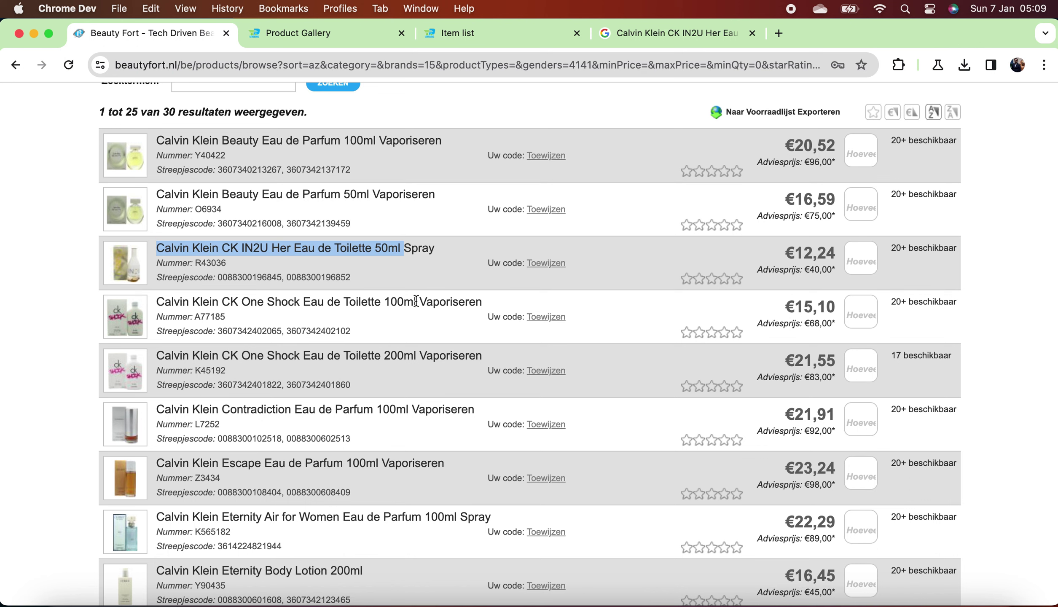
{"action": "left_click_drag", "start_coordinate": [416, 301], "coordinate": [175, 288]}
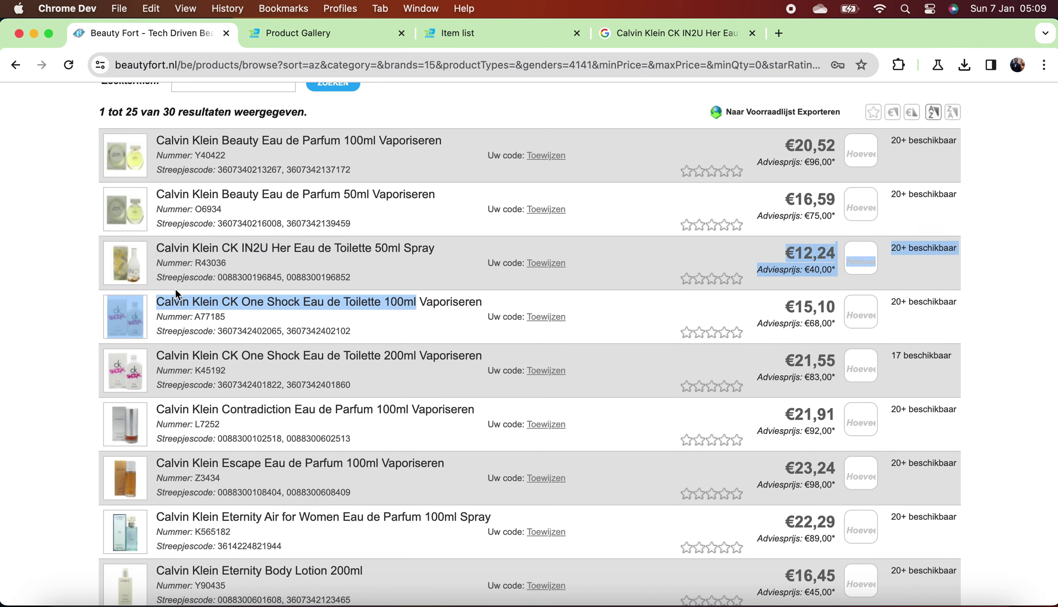
{"action": "left_click", "coordinate": [270, 307]}
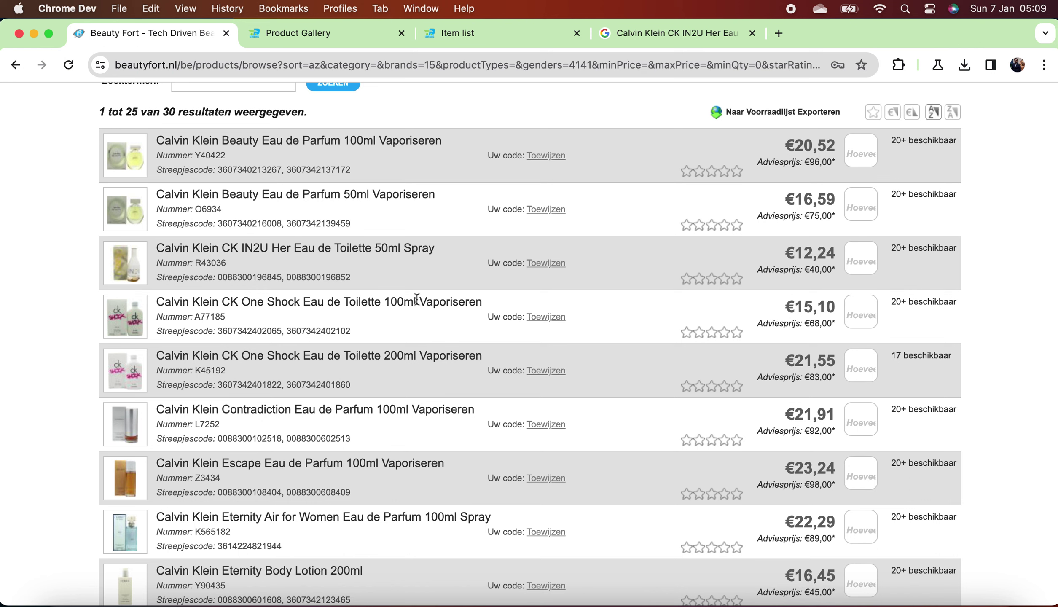
{"action": "left_click_drag", "start_coordinate": [417, 301], "coordinate": [161, 302]}
{"action": "right_click", "coordinate": [287, 303]}
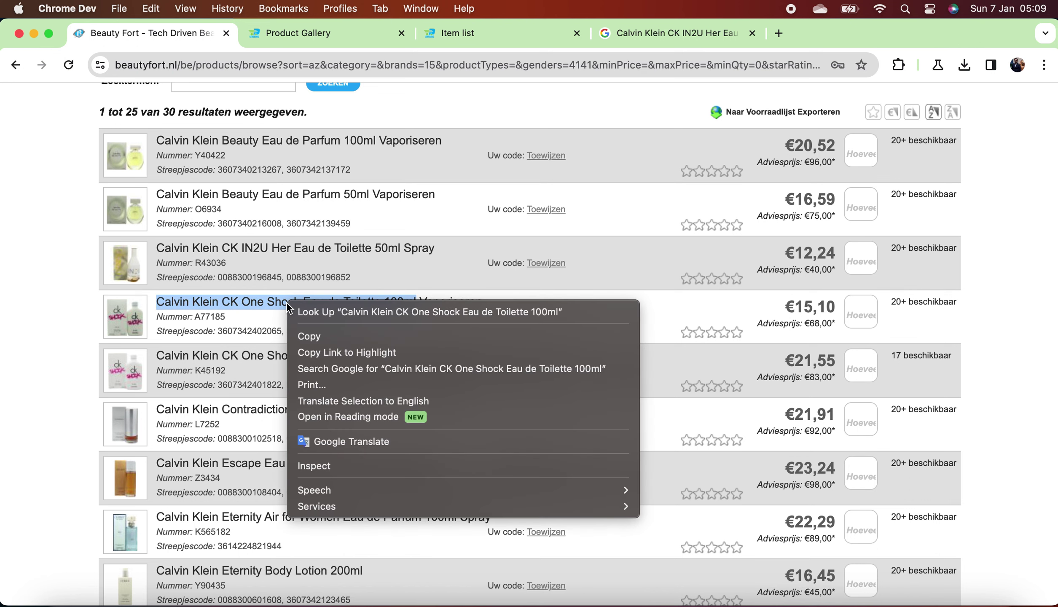
{"action": "left_click", "coordinate": [432, 340]}
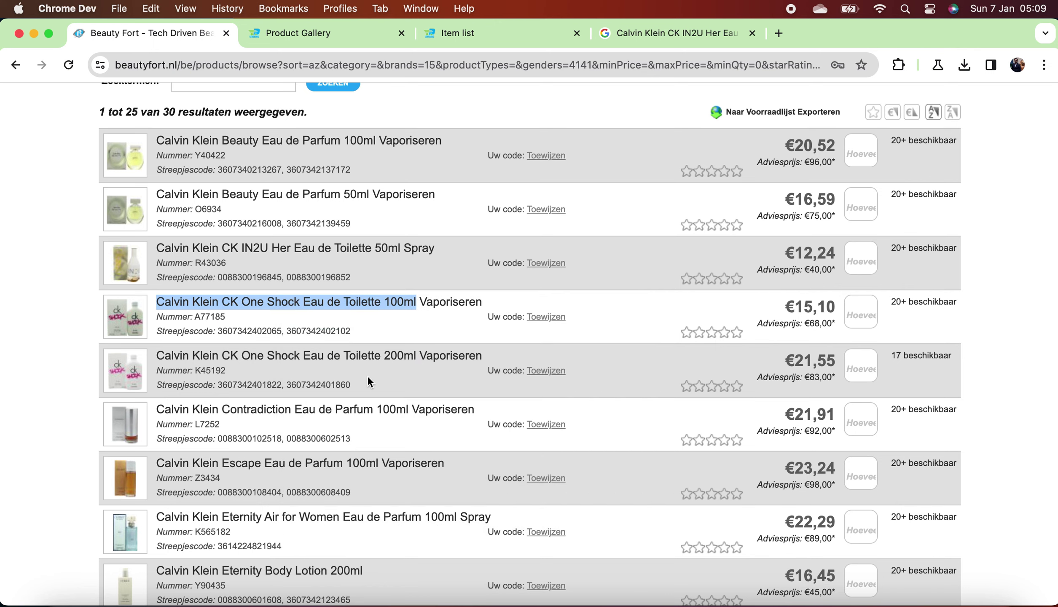
Search Google Images for Calvin Klein CK One Shock Eau de Toilette 100ml.
{"action": "left_click", "coordinate": [661, 22]}
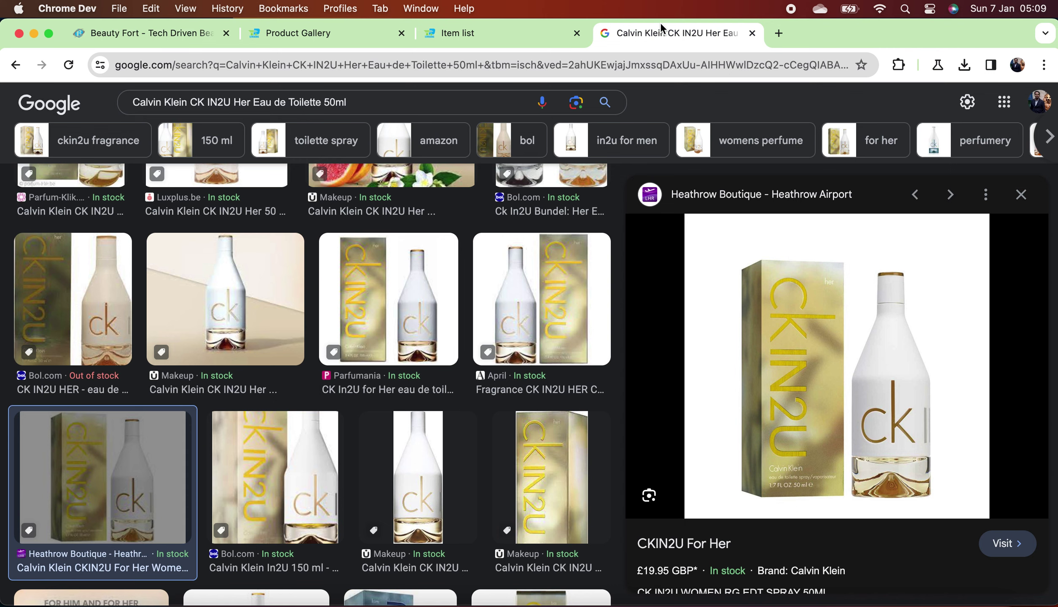
{"action": "triple_click", "coordinate": [371, 102]}
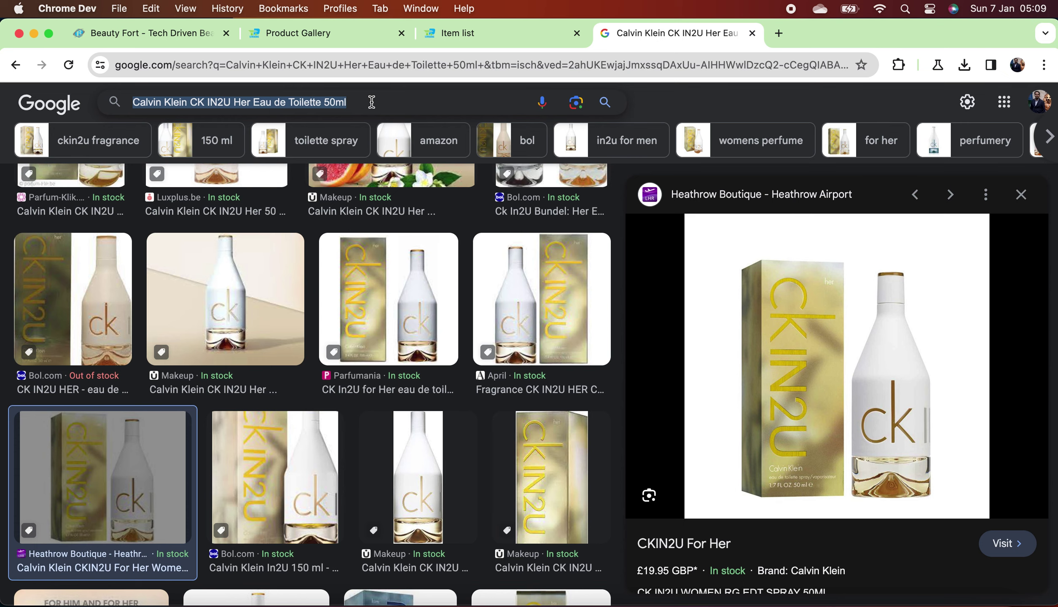
{"action": "key", "text": "super+v"}
{"action": "key", "text": "Return"}
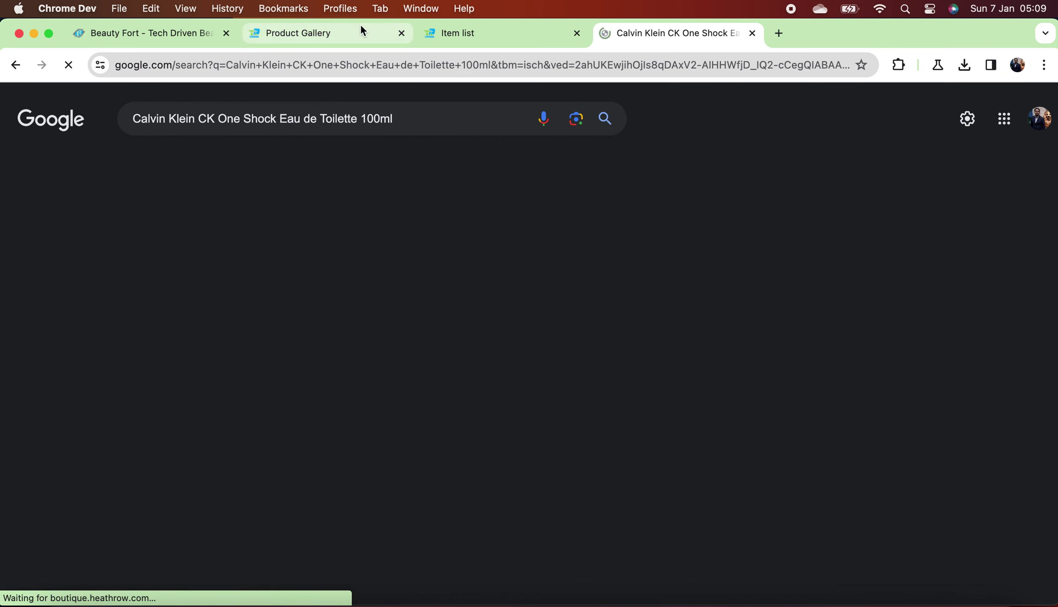
Close the item list and start a new item from the Calvin Klein Beauty Eau de Parfum info in the Product Gallery.
{"action": "left_click", "coordinate": [475, 28]}
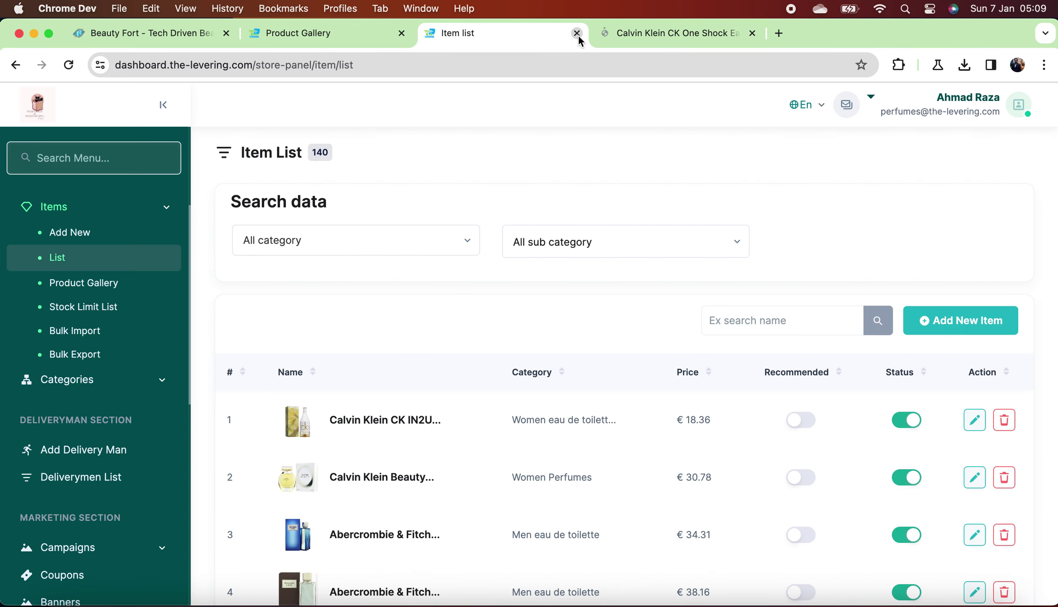
{"action": "left_click", "coordinate": [577, 33]}
{"action": "left_click", "coordinate": [348, 30]}
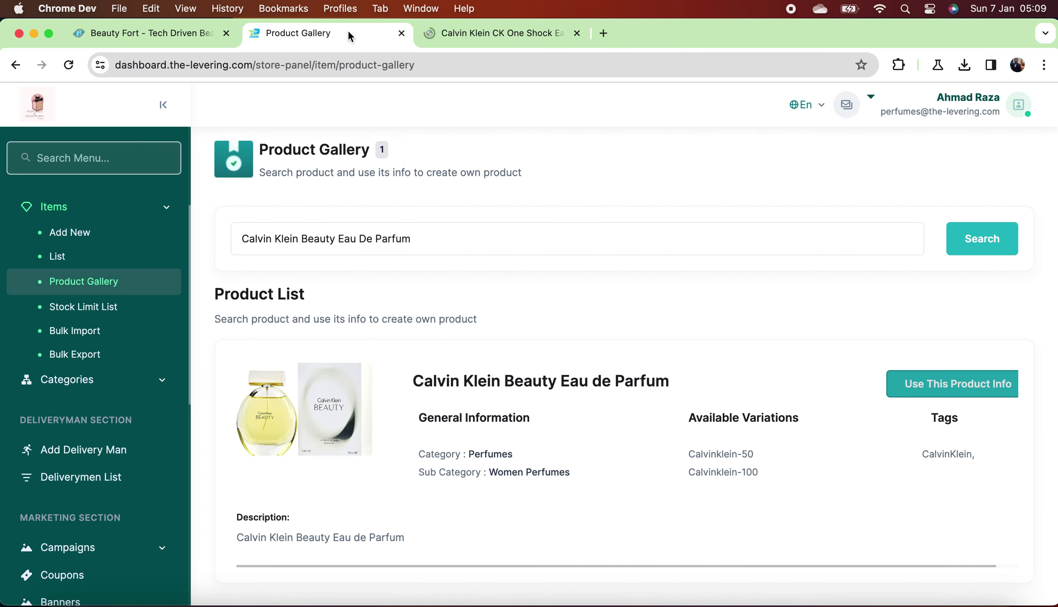
{"action": "left_click", "coordinate": [965, 384]}
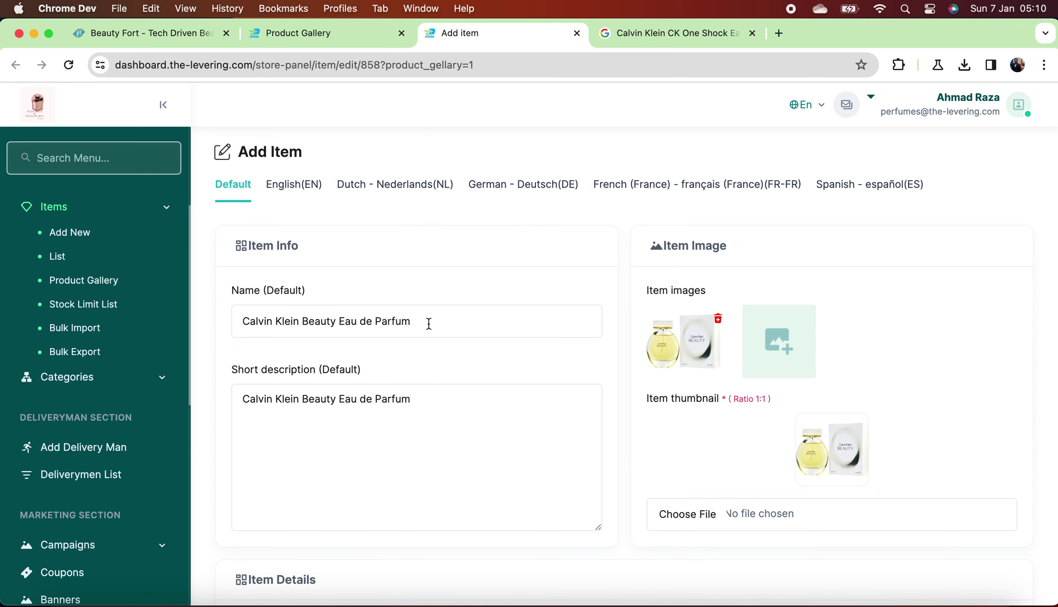
Set the default name to Calvin Klein CK One Shock Eau de Toilette, without the 100ml size.
{"action": "triple_click", "coordinate": [428, 324]}
{"action": "key", "text": "super+v"}
{"action": "key", "text": "BackSpace"}
{"action": "key", "text": "BackSpace"}
{"action": "key", "text": "BackSpace"}
{"action": "key", "text": "BackSpace"}
{"action": "key", "text": "BackSpace"}
{"action": "key", "text": "BackSpace"}
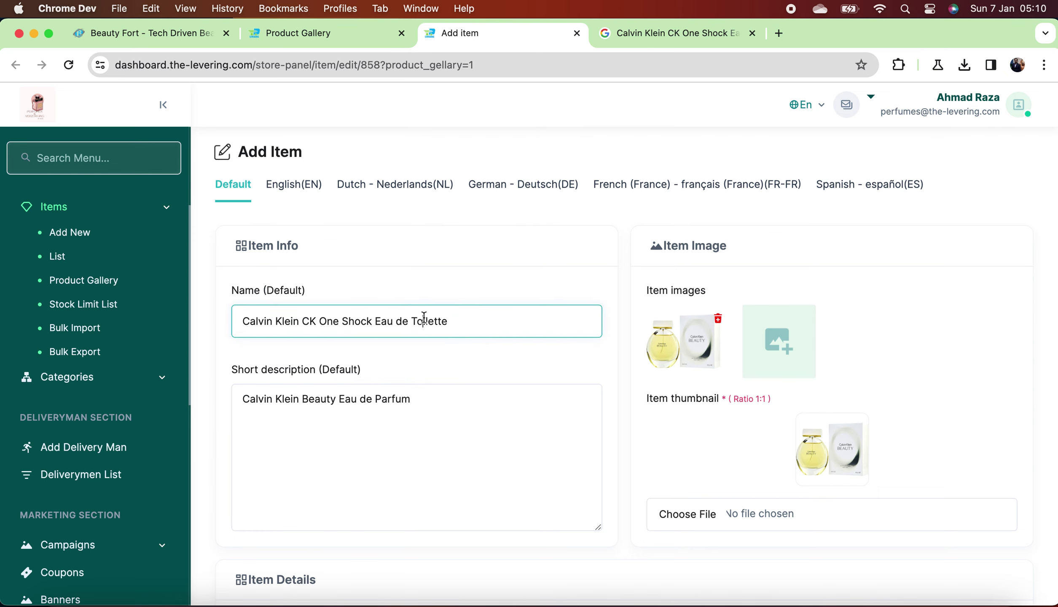
Copy the default name Calvin Klein CK One Shock Eau de Toilette into the default short description, replacing its text.
{"action": "triple_click", "coordinate": [423, 317]}
{"action": "right_click", "coordinate": [423, 316]}
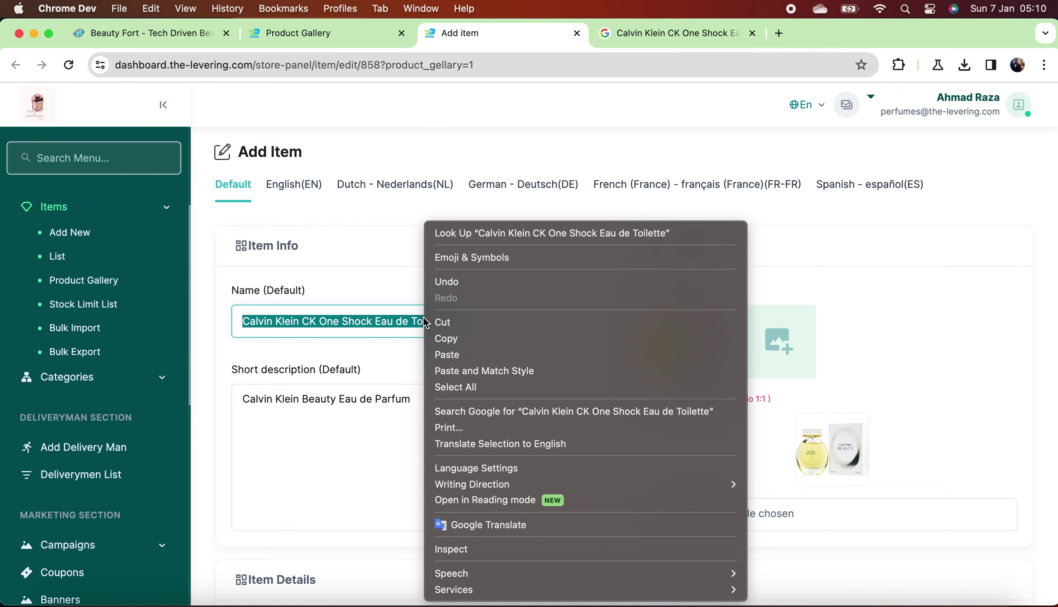
{"action": "left_click", "coordinate": [533, 338]}
{"action": "triple_click", "coordinate": [463, 393]}
{"action": "type", "text": "v"}
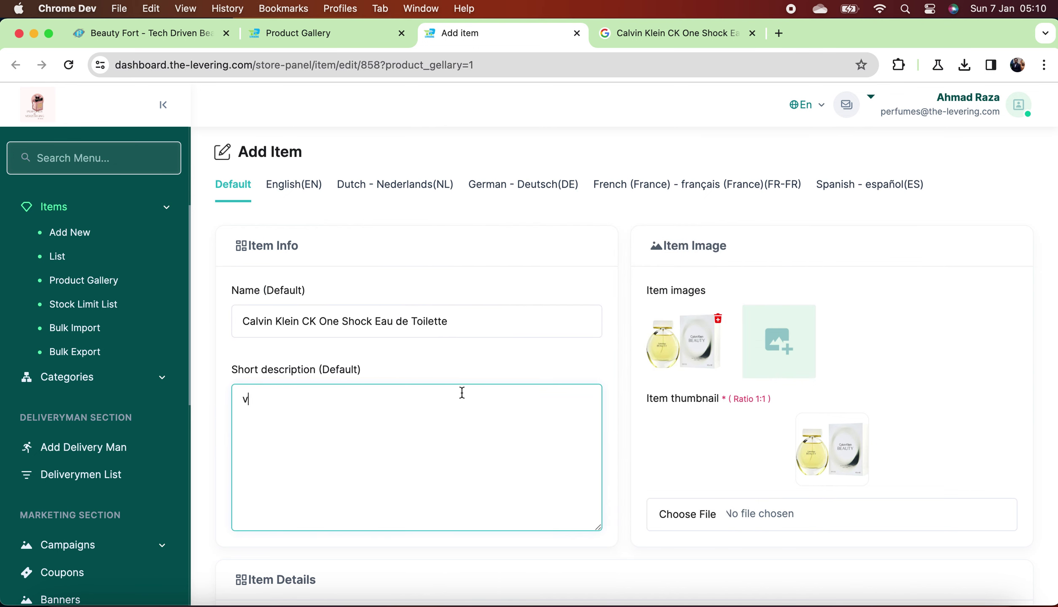
{"action": "type", "text": "v"}
{"action": "key", "text": "BackSpace"}
{"action": "key", "text": "super+v"}
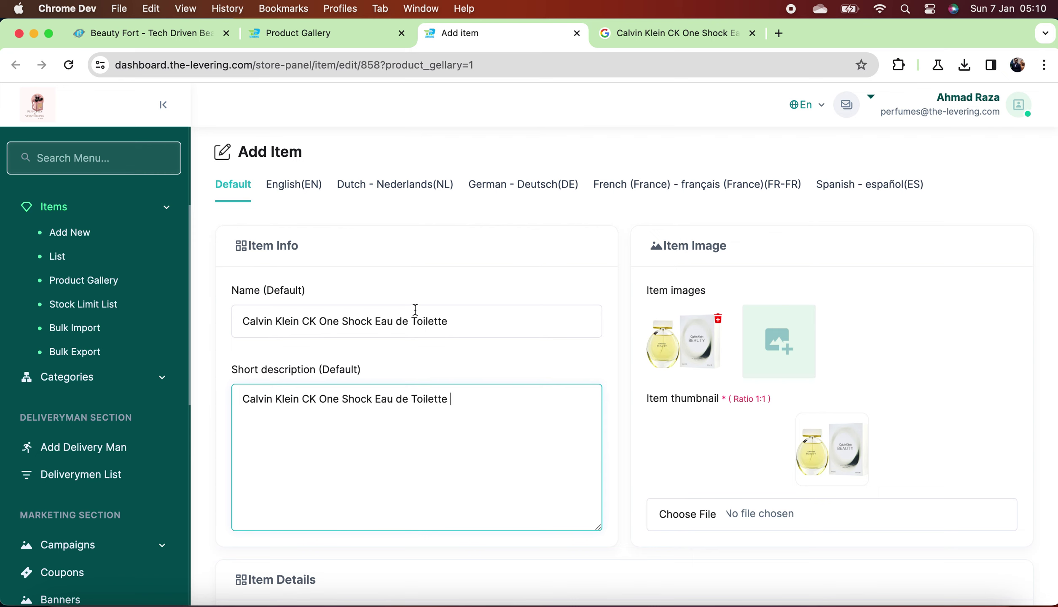
Set the English name and short description to Calvin Klein CK One Shock Eau de Toilette.
{"action": "left_click", "coordinate": [294, 184]}
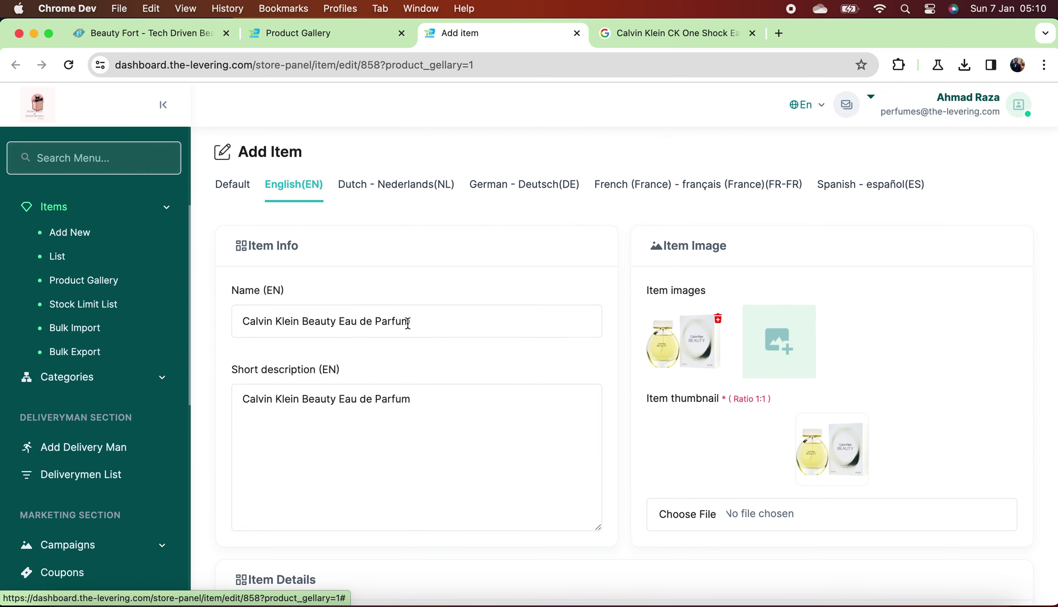
{"action": "double_click", "coordinate": [428, 319]}
{"action": "key", "text": "super+a"}
{"action": "key", "text": "super+v"}
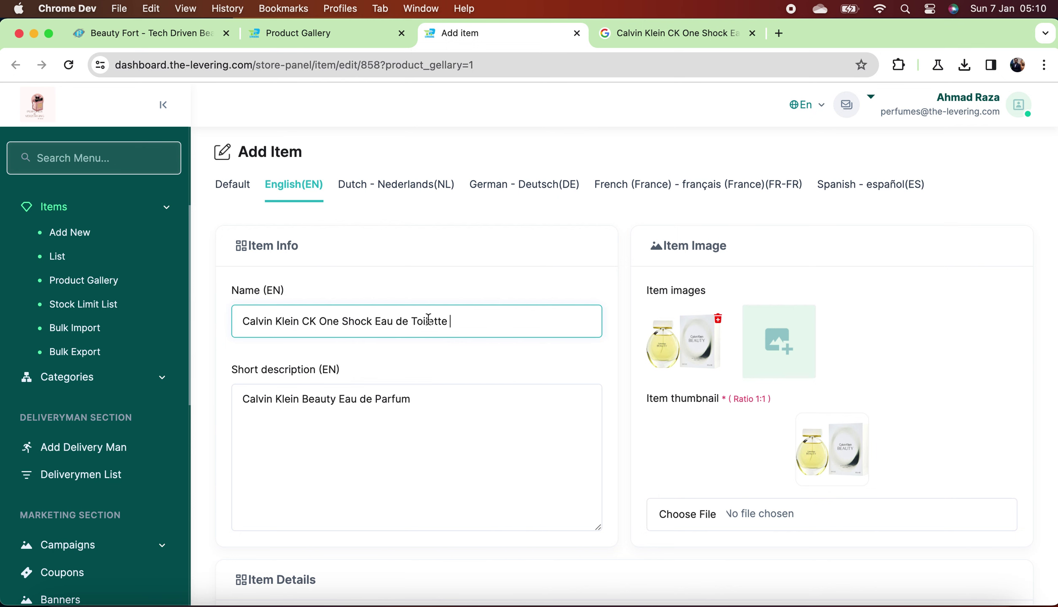
{"action": "triple_click", "coordinate": [457, 401]}
{"action": "key", "text": "super+v"}
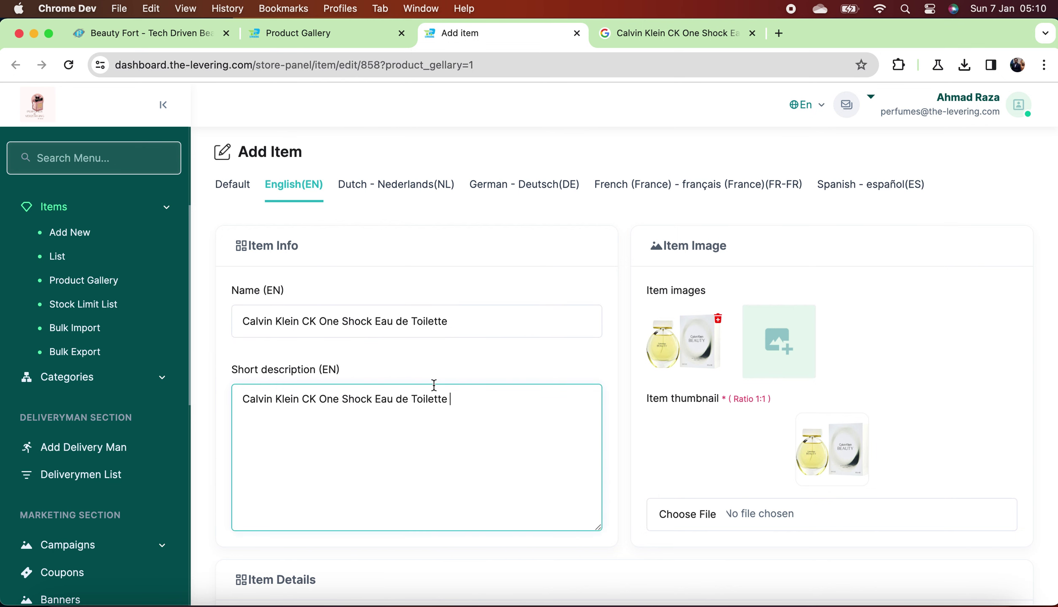
Save the Perfume's Club image of the CK One Shock For Her bottle from the Google image results as 33891.jpg in the calvinklein folder.
{"action": "left_click", "coordinate": [691, 30]}
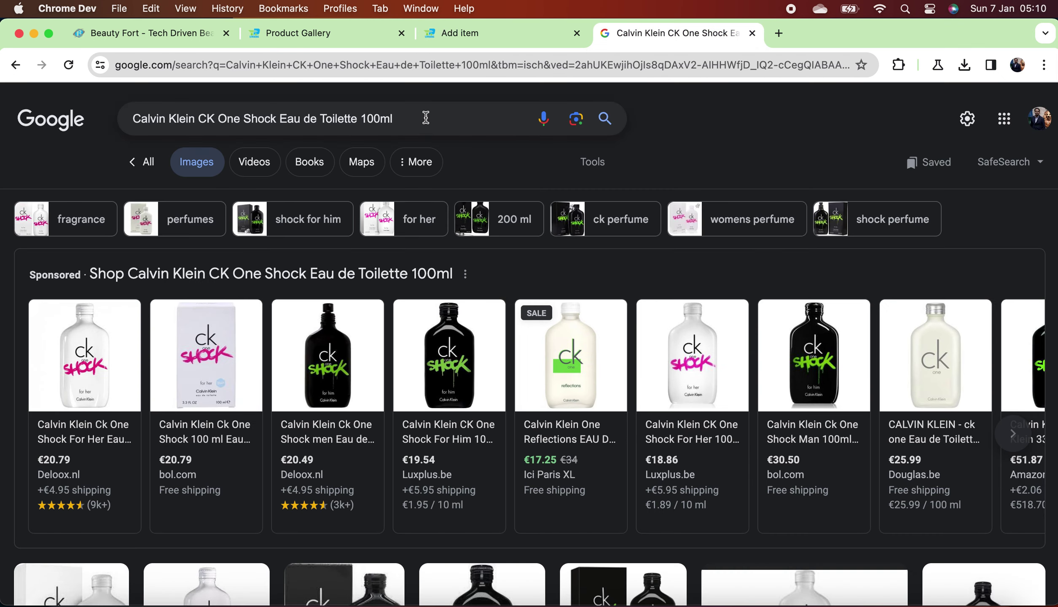
{"action": "triple_click", "coordinate": [425, 120]}
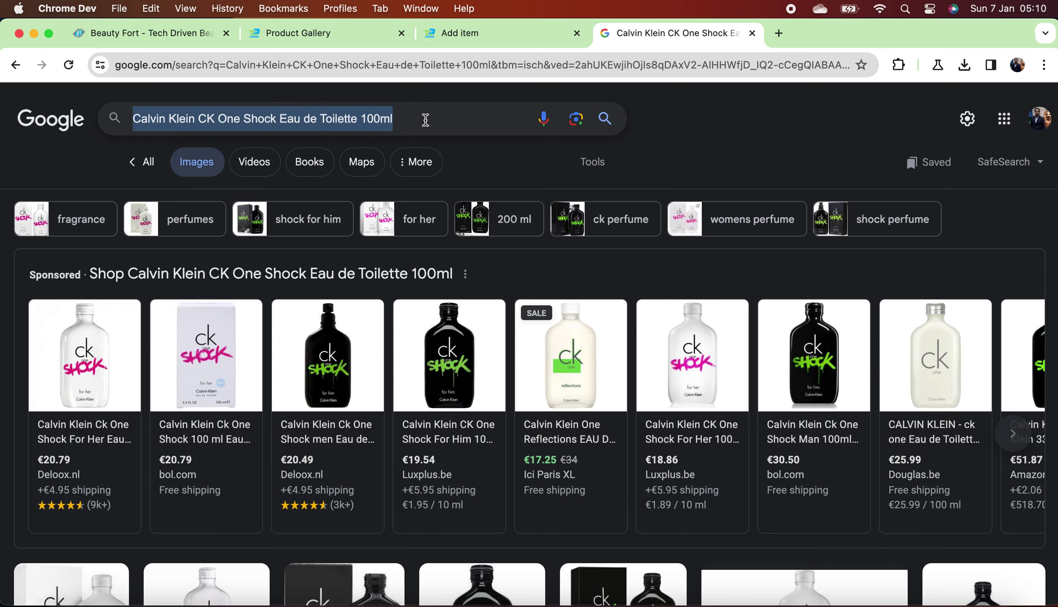
{"action": "scroll", "coordinate": [524, 508], "scroll_direction": "down", "scroll_amount": 6}
{"action": "scroll", "coordinate": [524, 508], "scroll_direction": "down", "scroll_amount": 3}
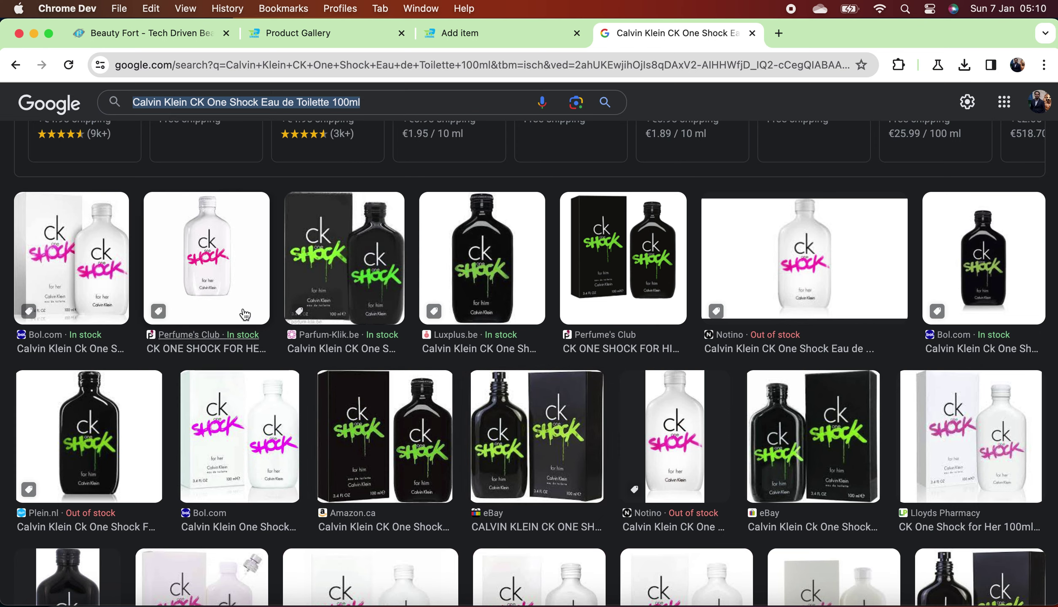
{"action": "left_click", "coordinate": [235, 295]}
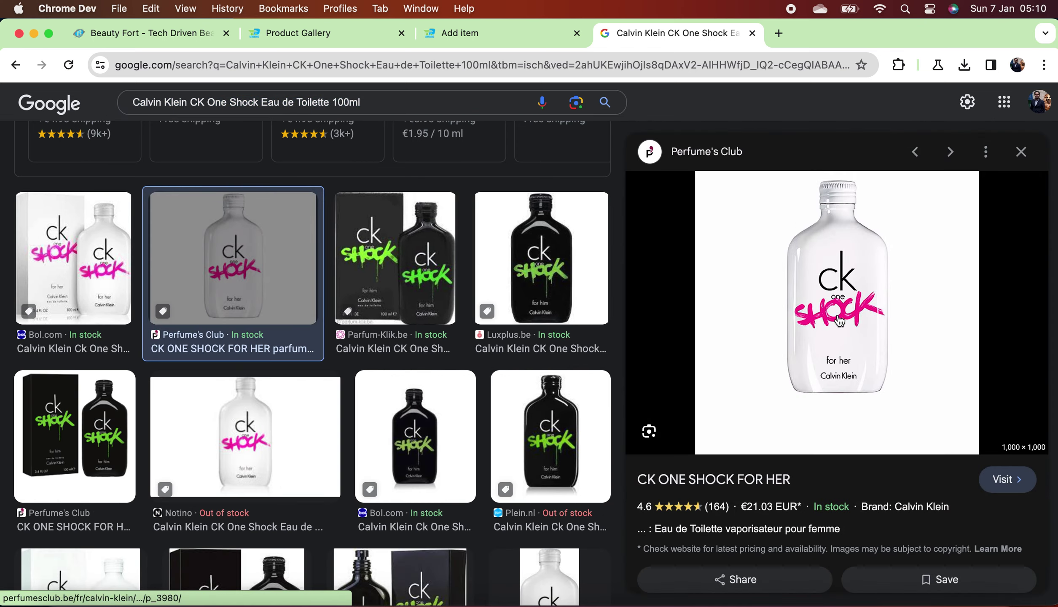
{"action": "right_click", "coordinate": [839, 320]}
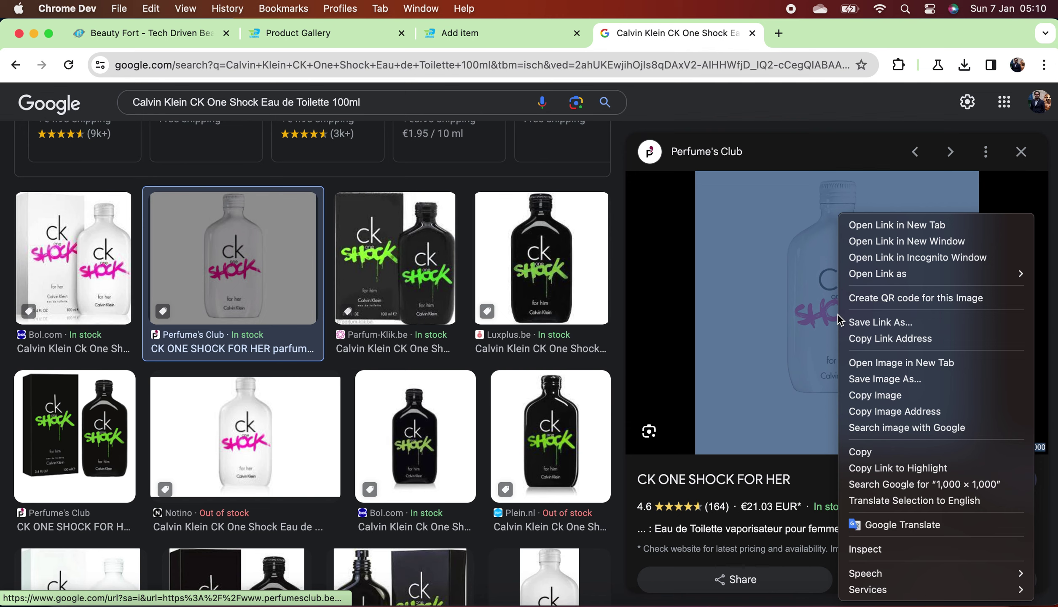
{"action": "left_click", "coordinate": [955, 379]}
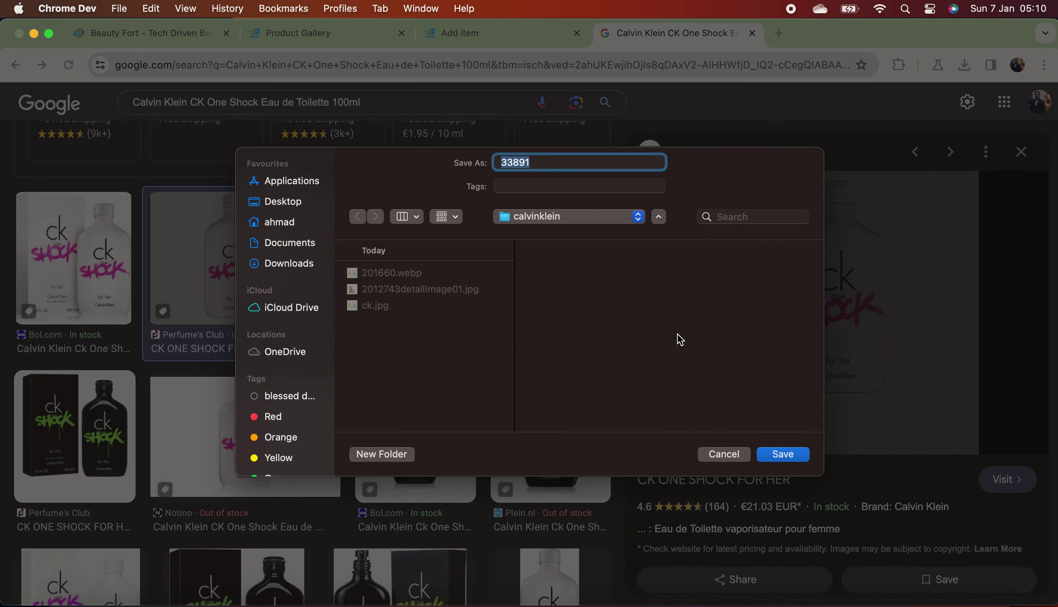
{"action": "key", "text": "Right"}
{"action": "type", "text": ".jpg"}
{"action": "left_click", "coordinate": [776, 455]}
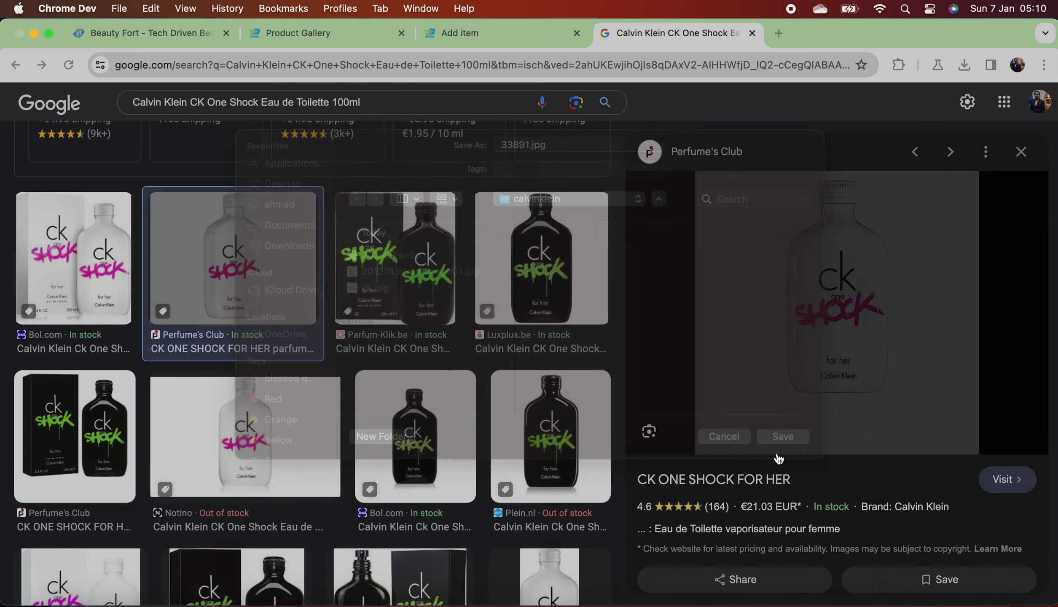
Add 33891.jpg from the calvinklein folder to the images of the new item.
{"action": "left_click", "coordinate": [497, 40]}
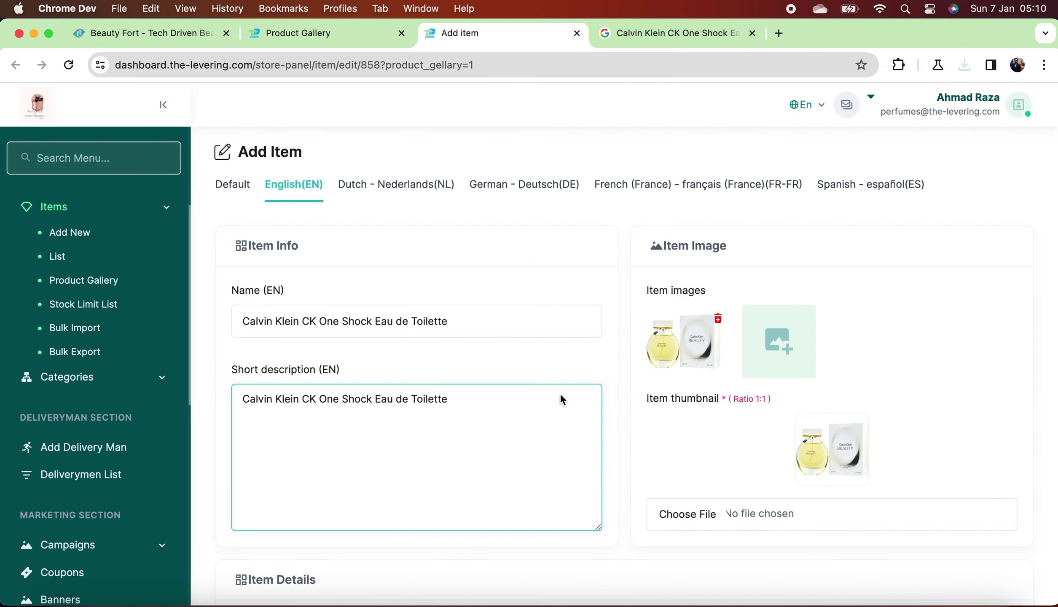
{"action": "left_click", "coordinate": [772, 362]}
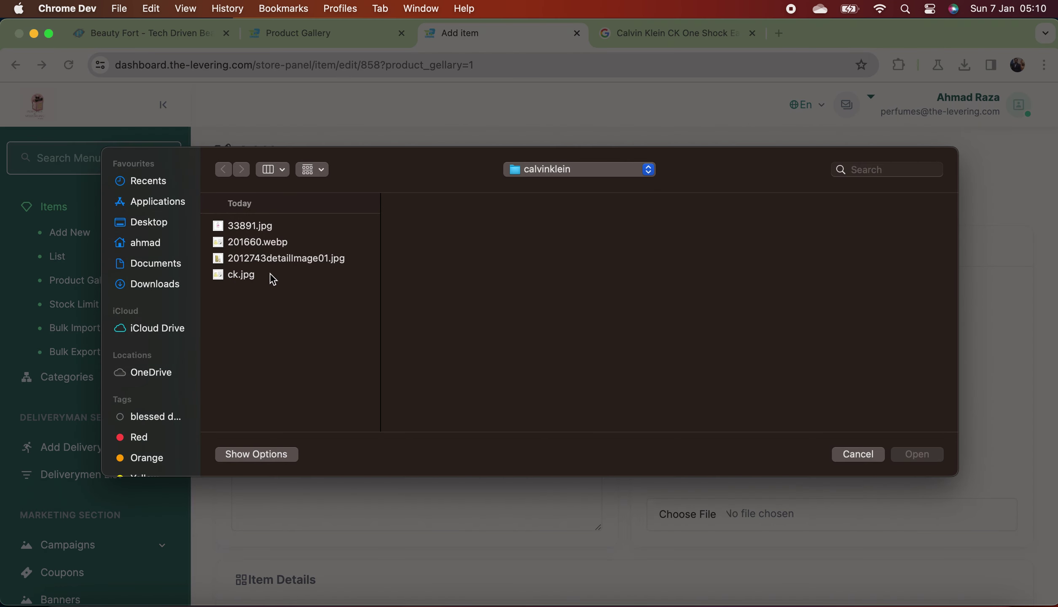
{"action": "left_click", "coordinate": [245, 276]}
{"action": "left_click", "coordinate": [264, 228]}
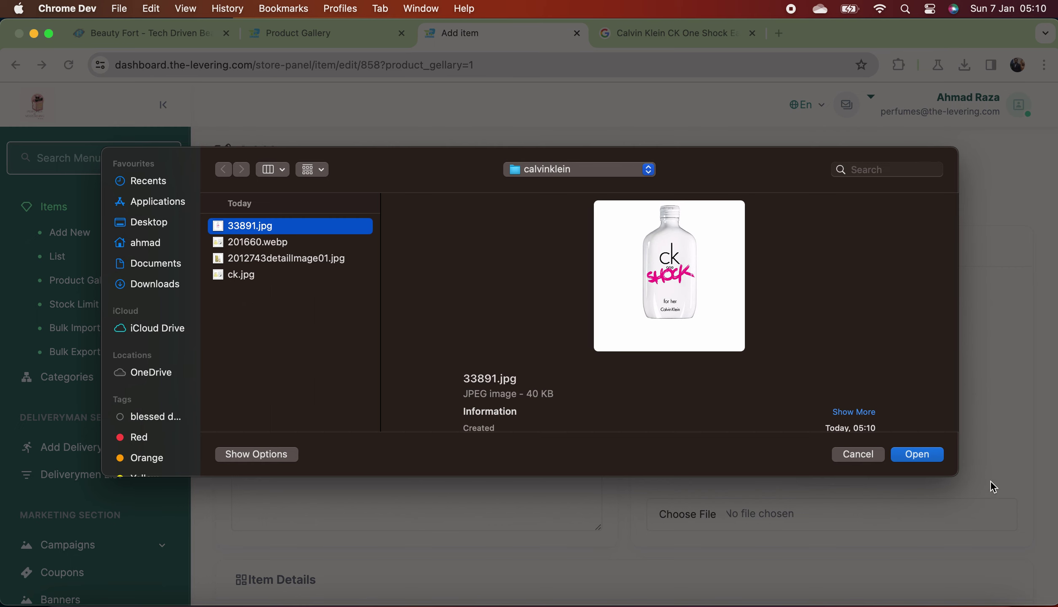
{"action": "left_click", "coordinate": [918, 454]}
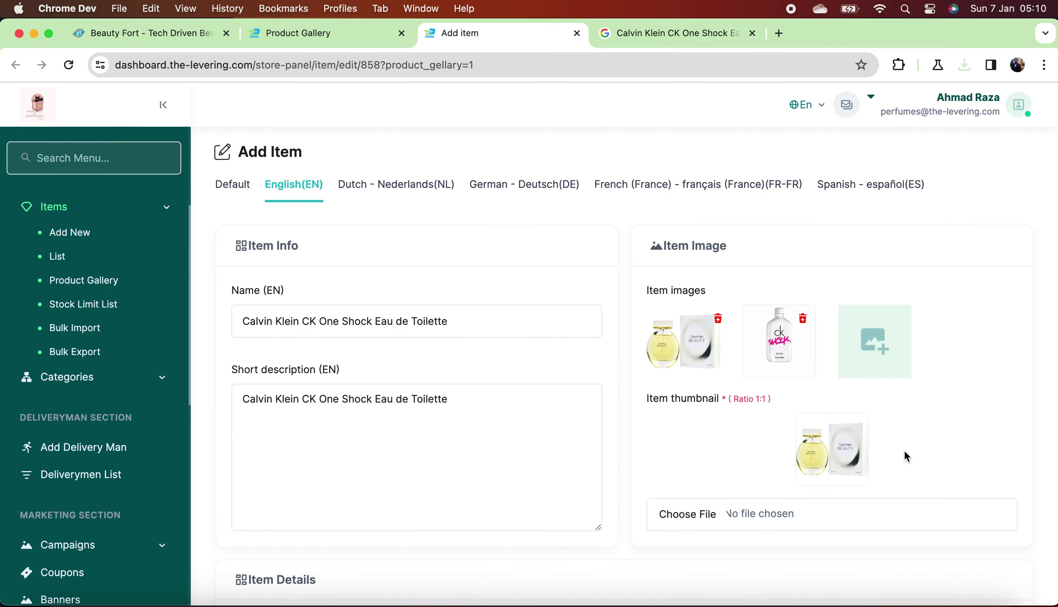
Use 33891.jpg as the item thumbnail and remove the old Calvin Klein Beauty picture from the item images.
{"action": "left_click", "coordinate": [826, 510]}
{"action": "left_click", "coordinate": [258, 225]}
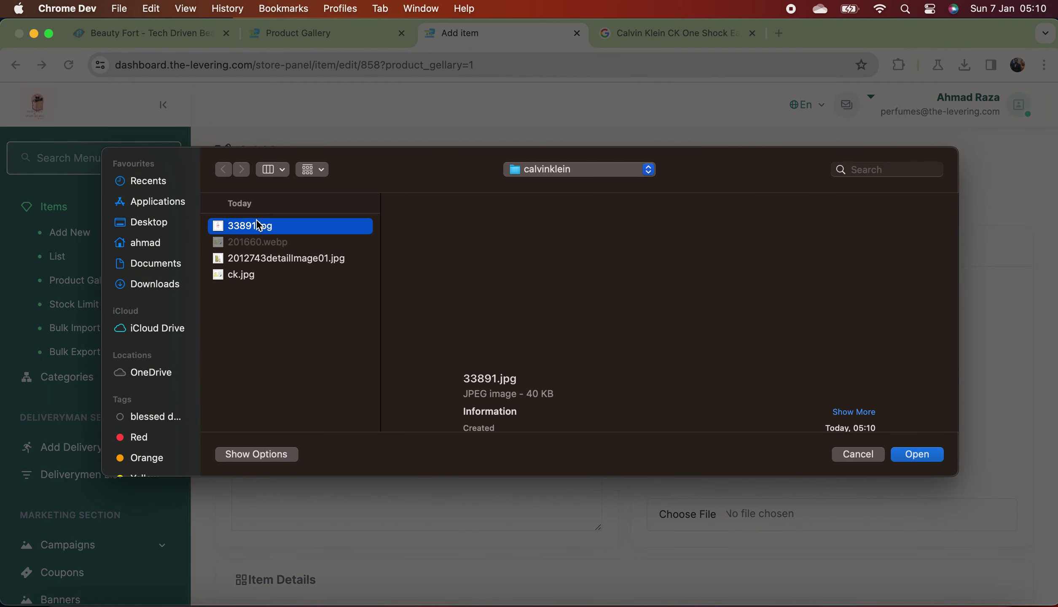
{"action": "left_click", "coordinate": [936, 453]}
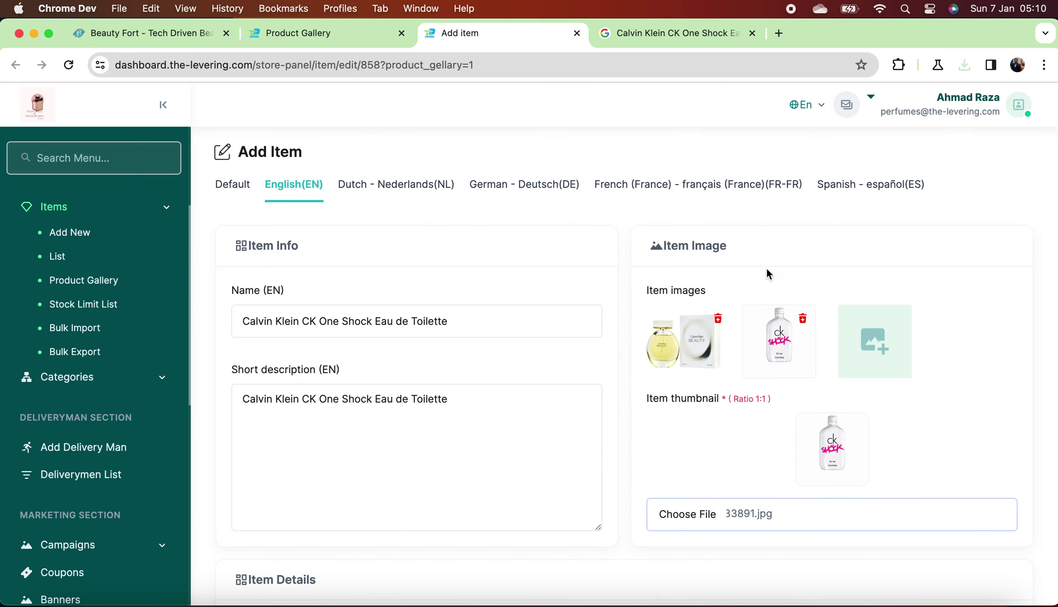
{"action": "left_click", "coordinate": [718, 319]}
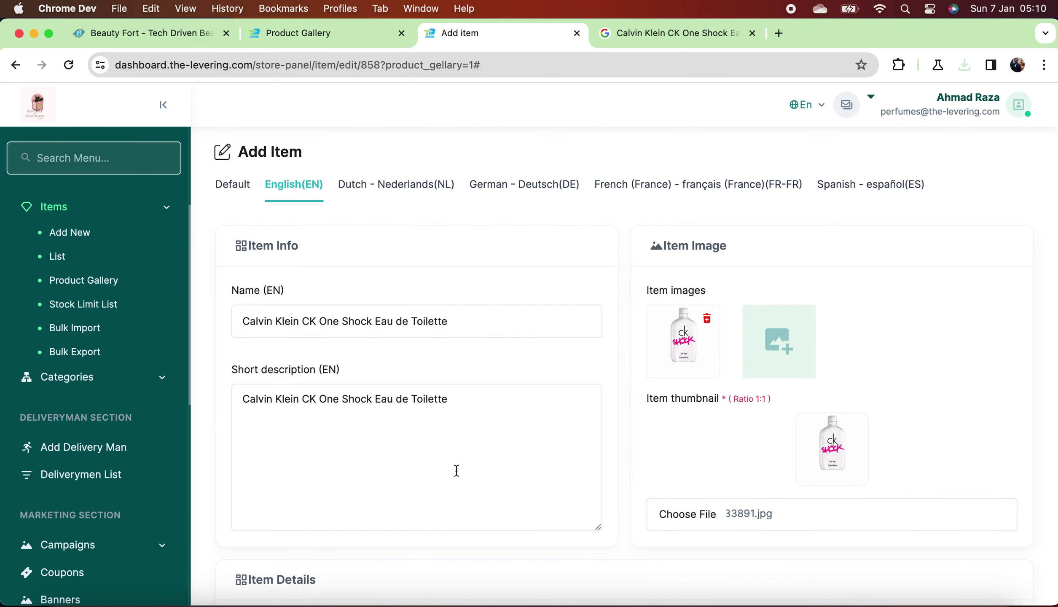
Set the item's category to Women eau de toilet and its sub category to Women eau de toilette.
{"action": "scroll", "coordinate": [456, 471], "scroll_direction": "down", "scroll_amount": 7}
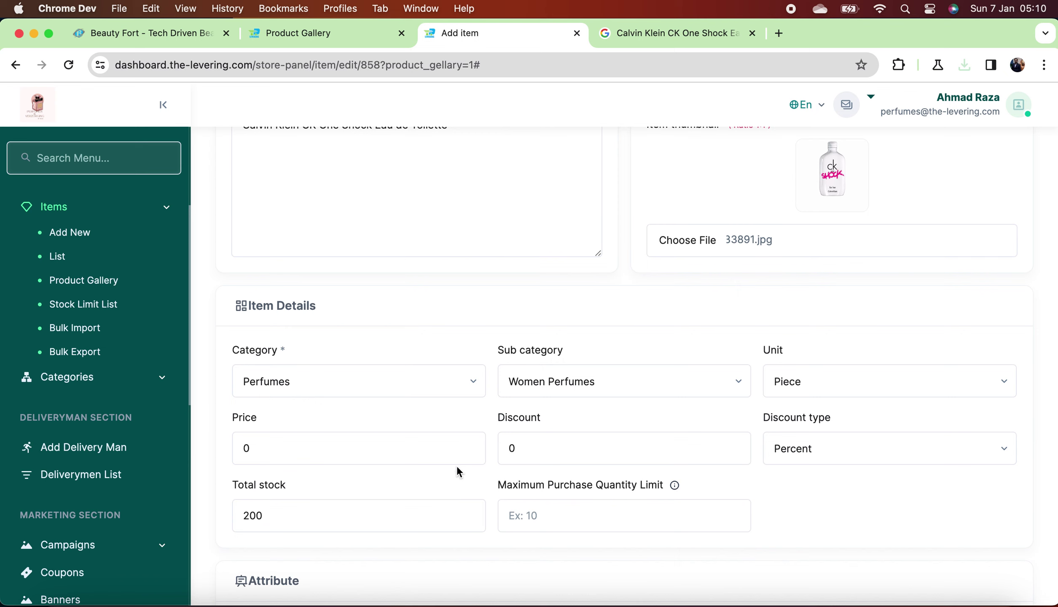
{"action": "left_click", "coordinate": [438, 388]}
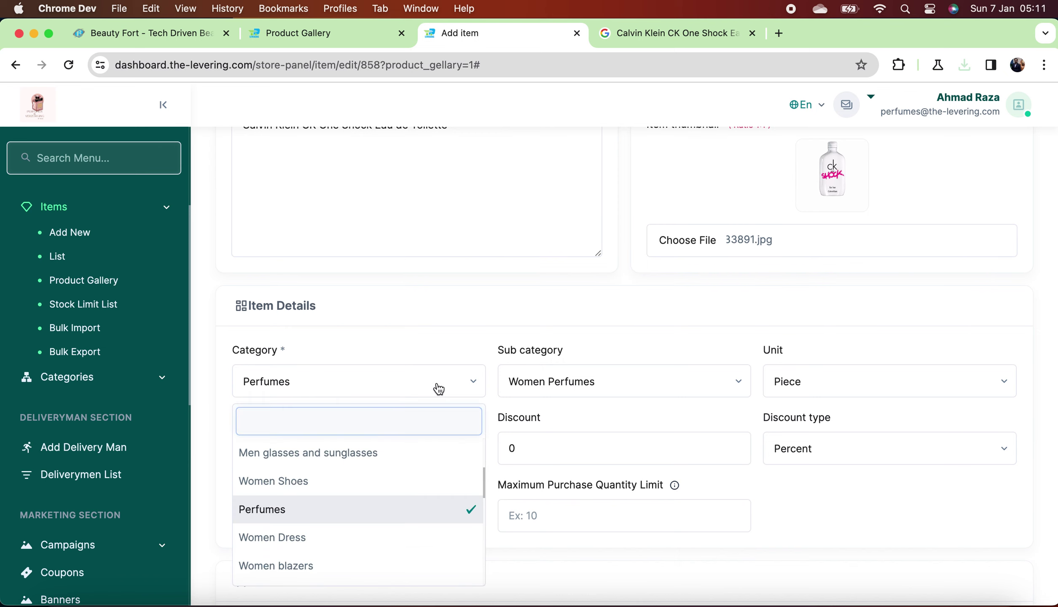
{"action": "type", "text": "women "}
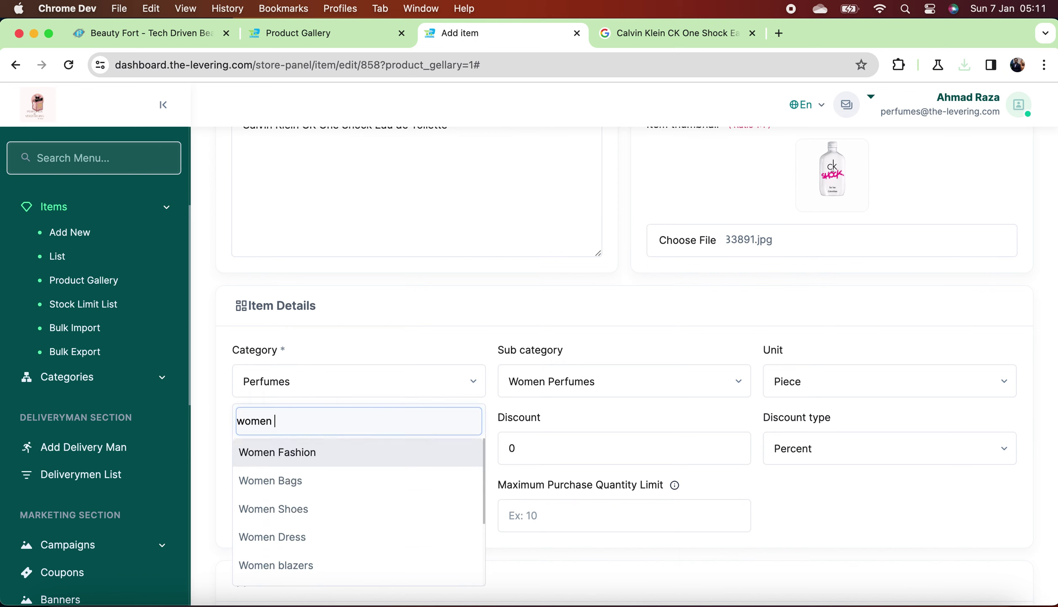
{"action": "type", "text": "eu"}
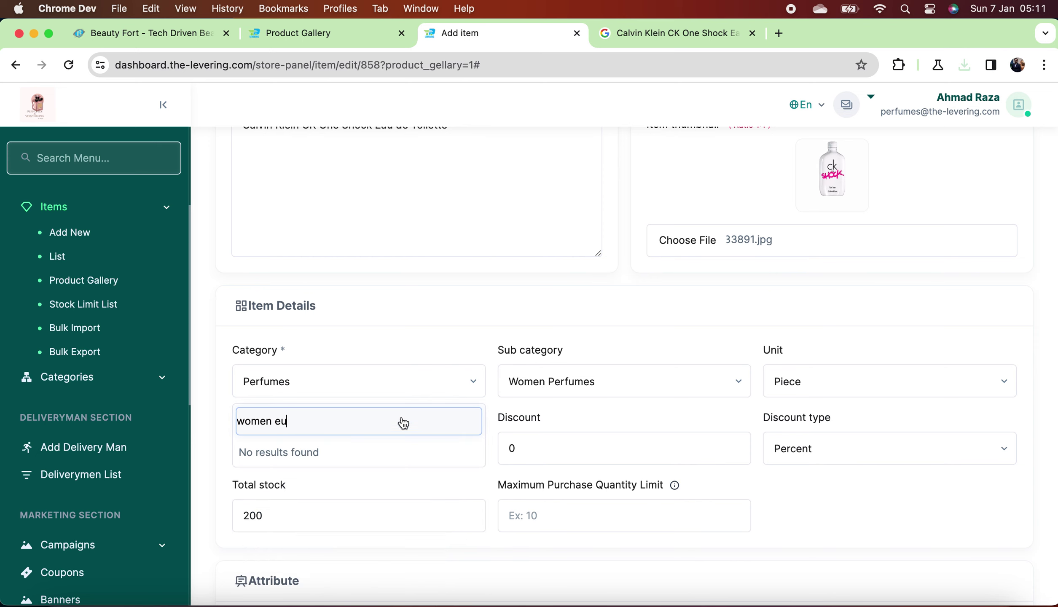
{"action": "key", "text": "BackSpace"}
{"action": "key", "text": "BackSpace"}
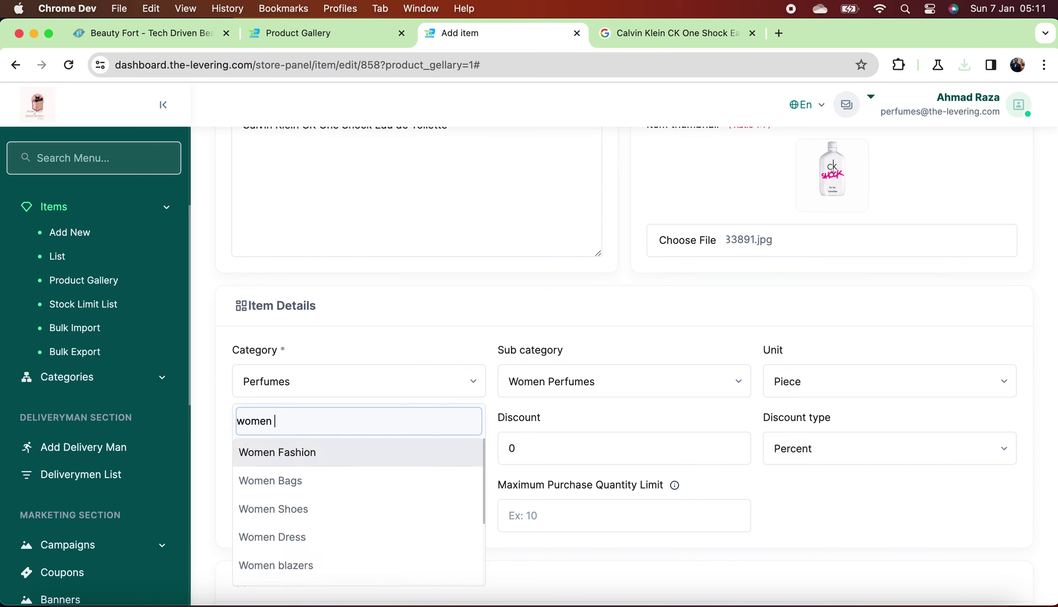
{"action": "type", "text": "a"}
{"action": "key", "text": "BackSpace"}
{"action": "type", "text": "e"}
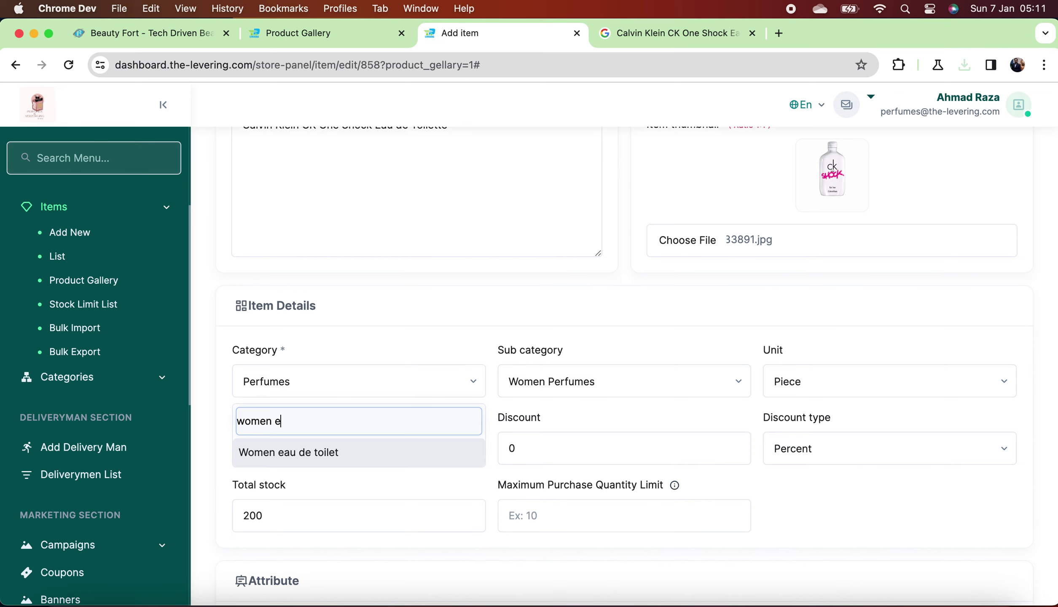
{"action": "left_click", "coordinate": [357, 453]}
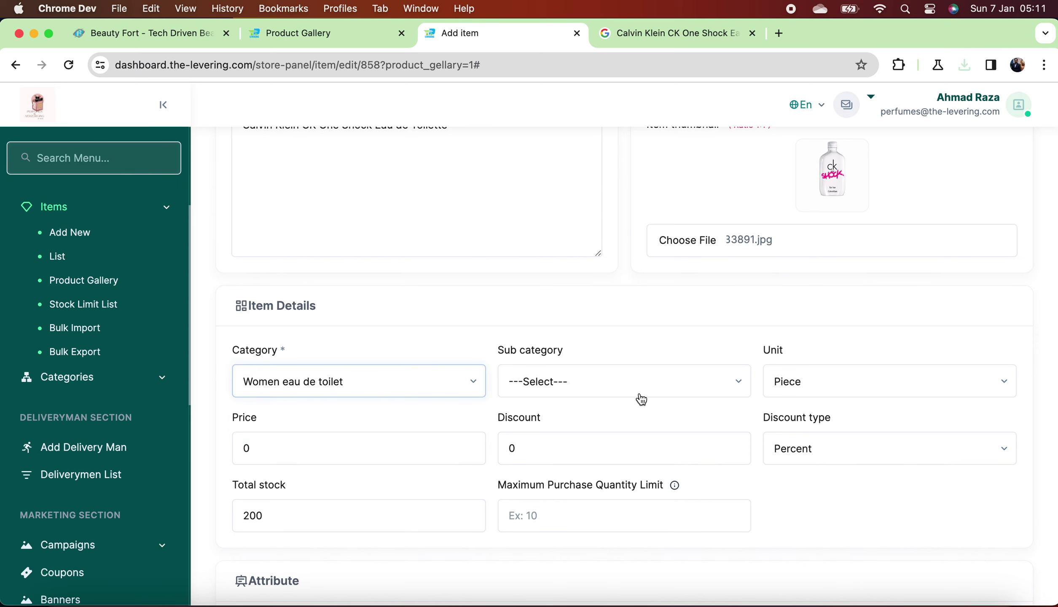
{"action": "left_click", "coordinate": [666, 387]}
{"action": "left_click", "coordinate": [614, 483]}
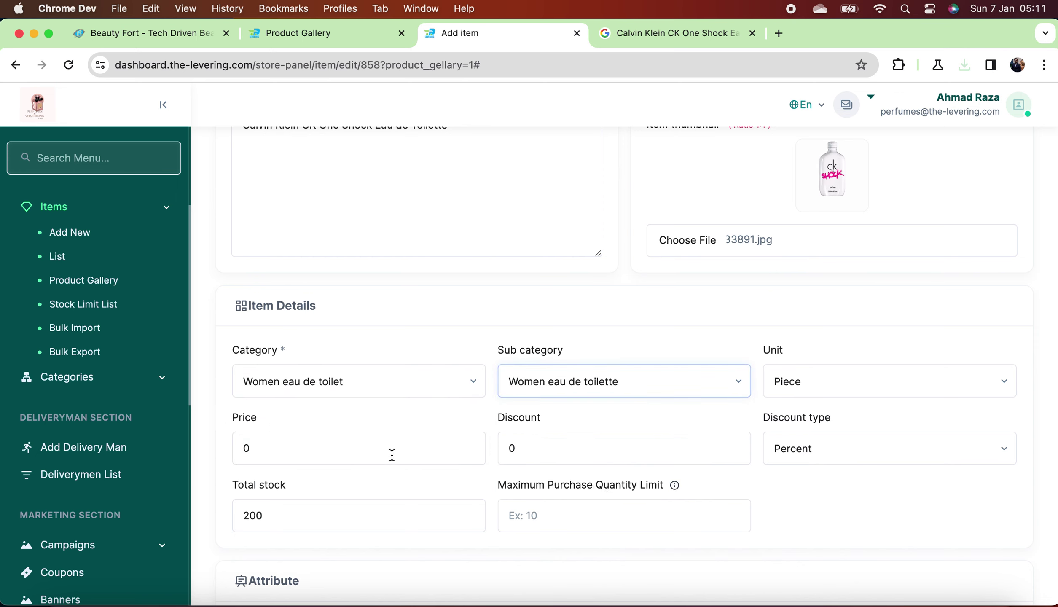
Switch to the Beauty Fort price list and multiply the 100ml CK One Shock price of 15,10 by 1,5 in Calculator.
{"action": "left_click", "coordinate": [156, 43]}
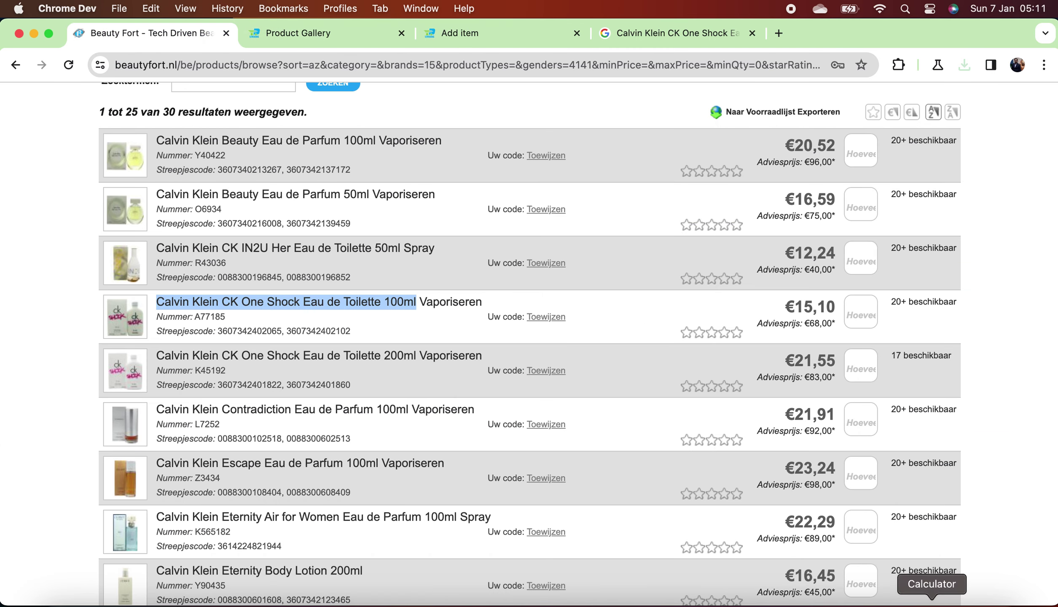
{"action": "left_click", "coordinate": [932, 604]}
{"action": "key", "text": "Escape"}
{"action": "type", "text": "15"}
{"action": "left_click", "coordinate": [307, 167]}
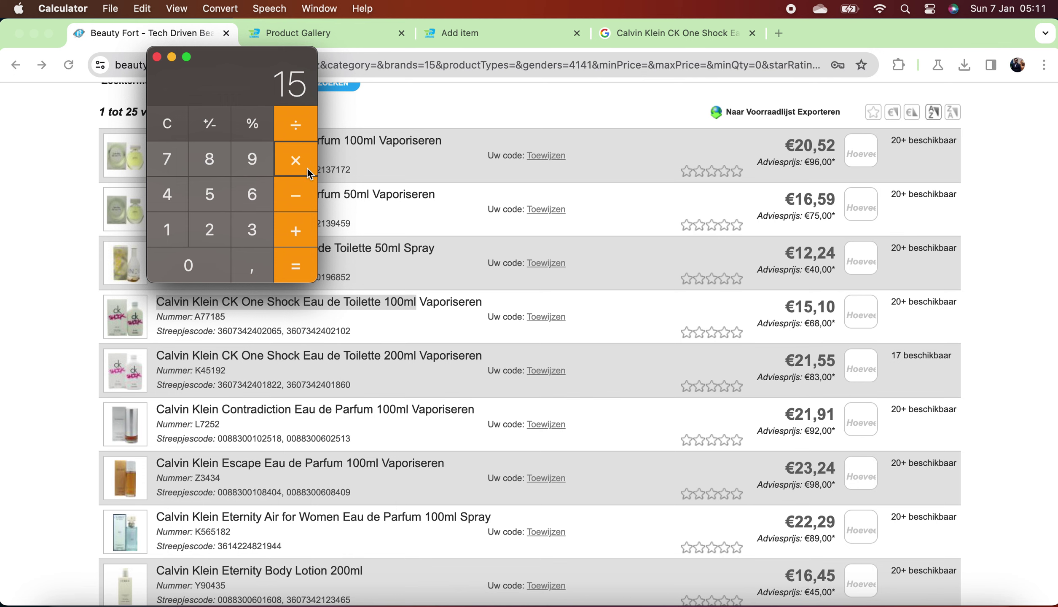
{"action": "key", "text": "Escape"}
{"action": "key", "text": "Escape"}
{"action": "type", "text": "15,10"}
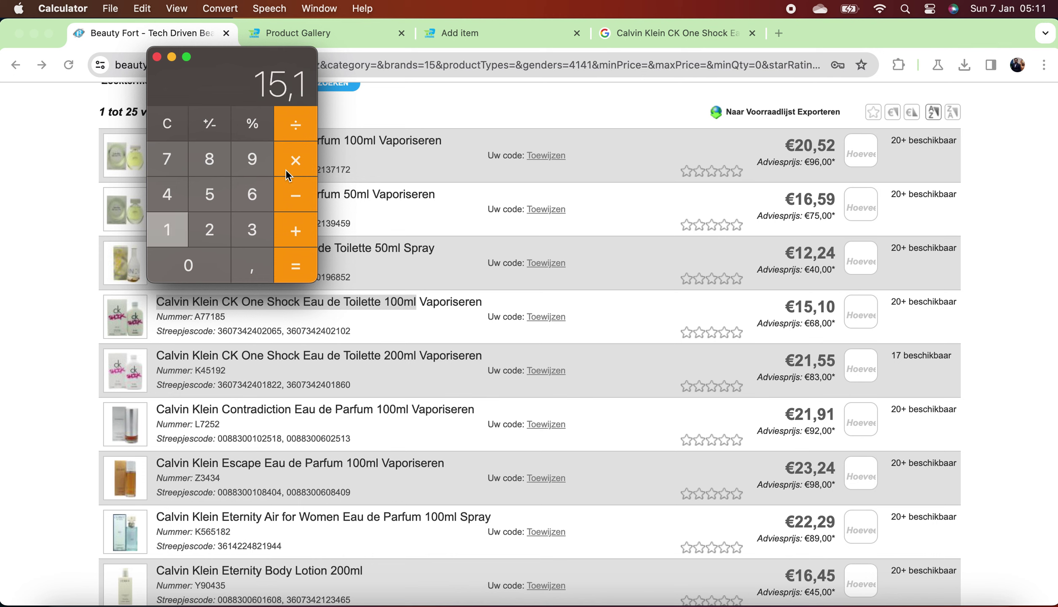
{"action": "left_click", "coordinate": [297, 162]}
{"action": "type", "text": "1,5"}
{"action": "left_click", "coordinate": [303, 268]}
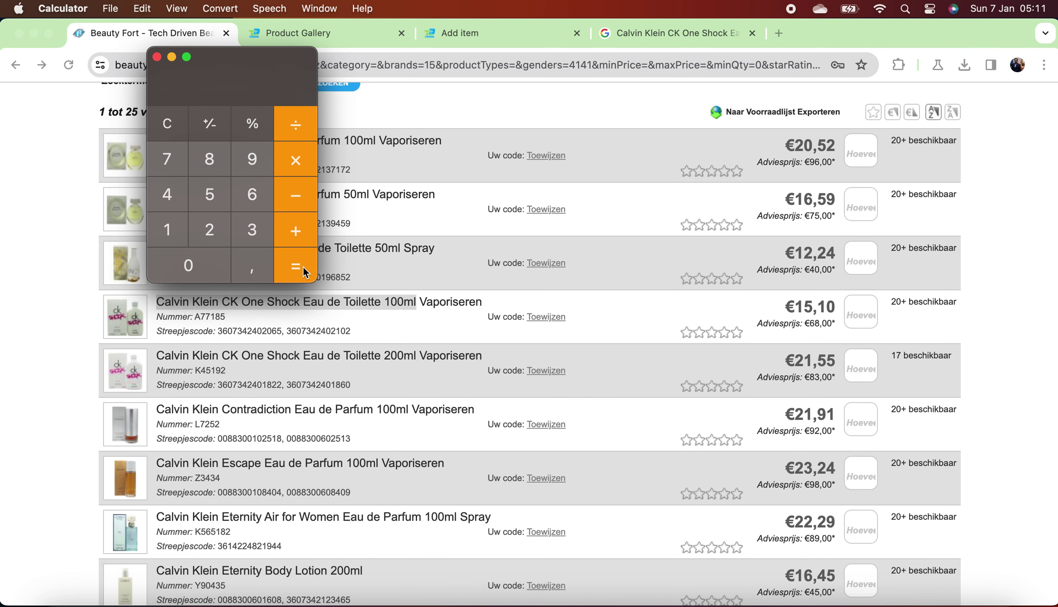
Return to the Add Item form and set the item's price to 22.65.
{"action": "left_click", "coordinate": [442, 77]}
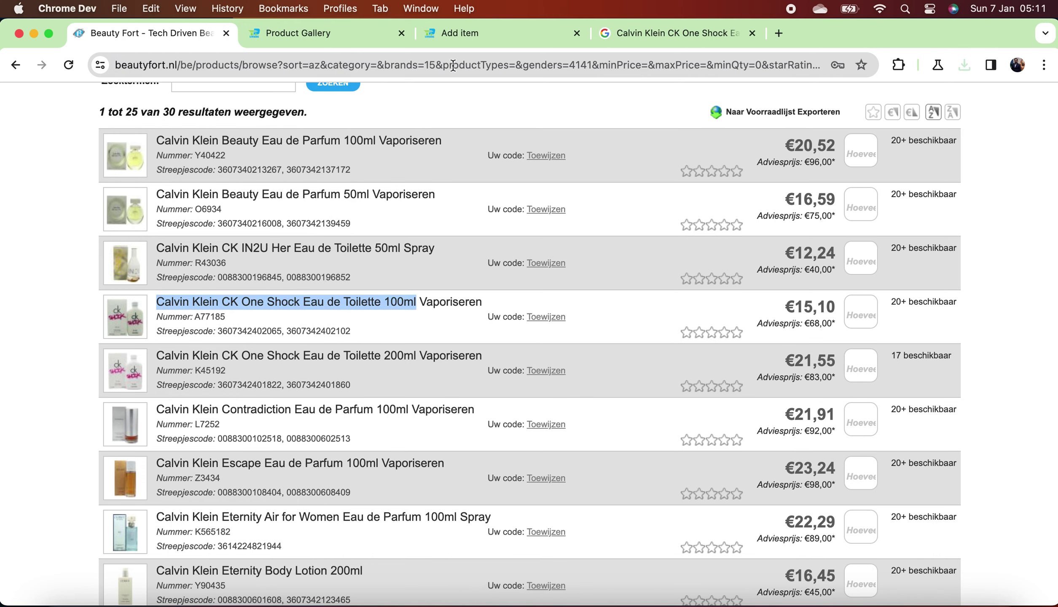
{"action": "left_click", "coordinate": [518, 36]}
{"action": "double_click", "coordinate": [360, 441]}
{"action": "type", "text": "22"}
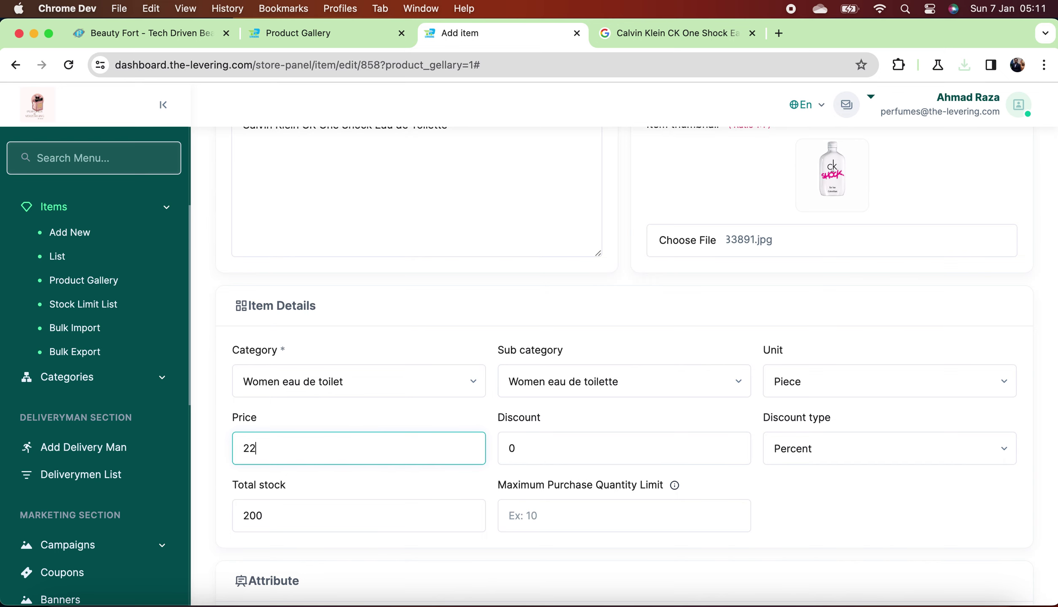
{"action": "type", "text": ".65"}
Remove the 50 size from the ML attribute and add 200 alongside 100.
{"action": "scroll", "coordinate": [432, 466], "scroll_direction": "down", "scroll_amount": 6}
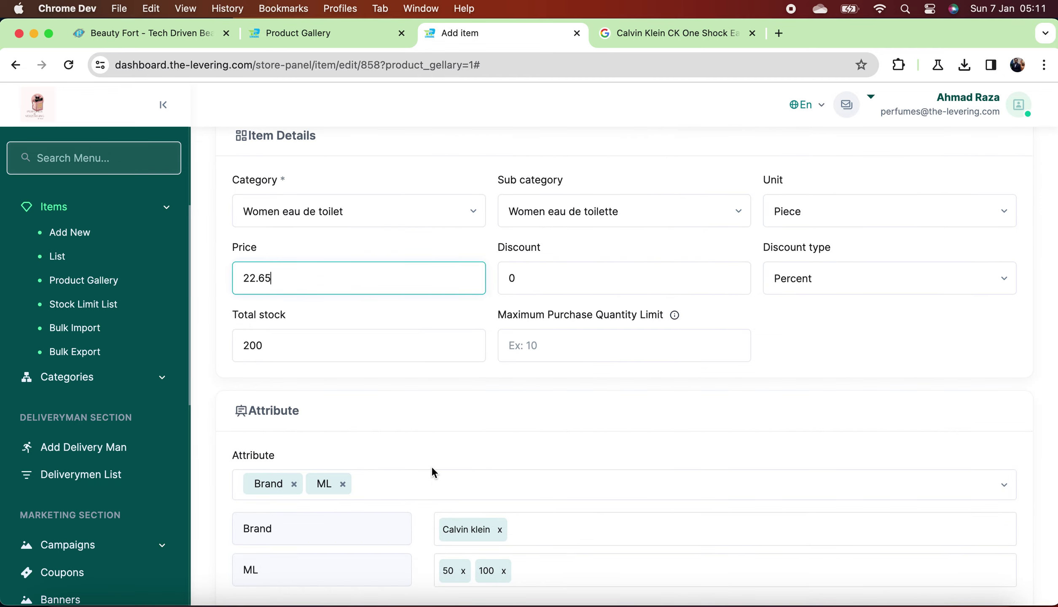
{"action": "left_click", "coordinate": [477, 487]}
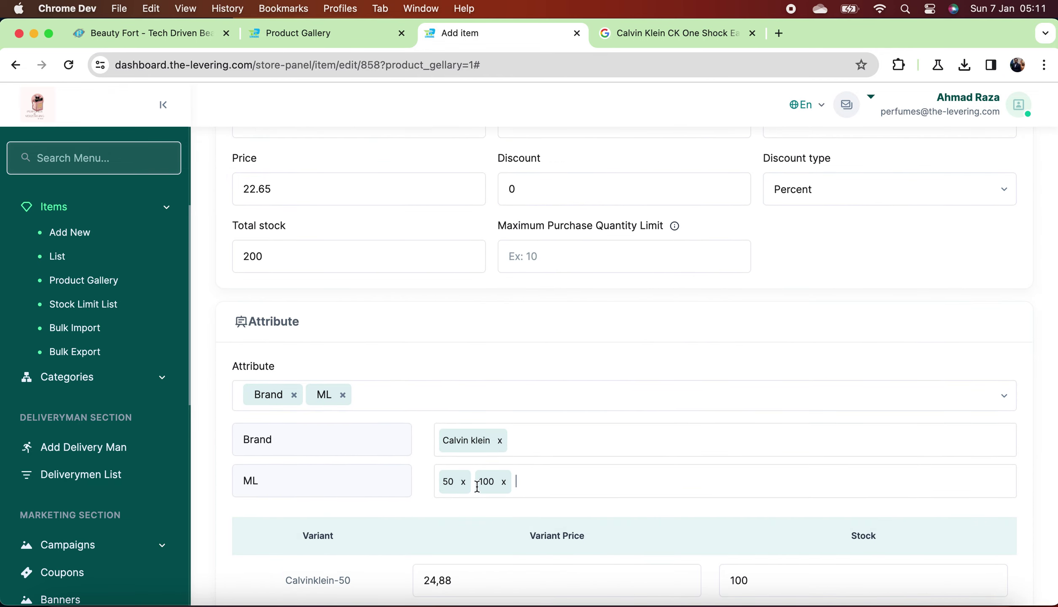
{"action": "key", "text": "Left"}
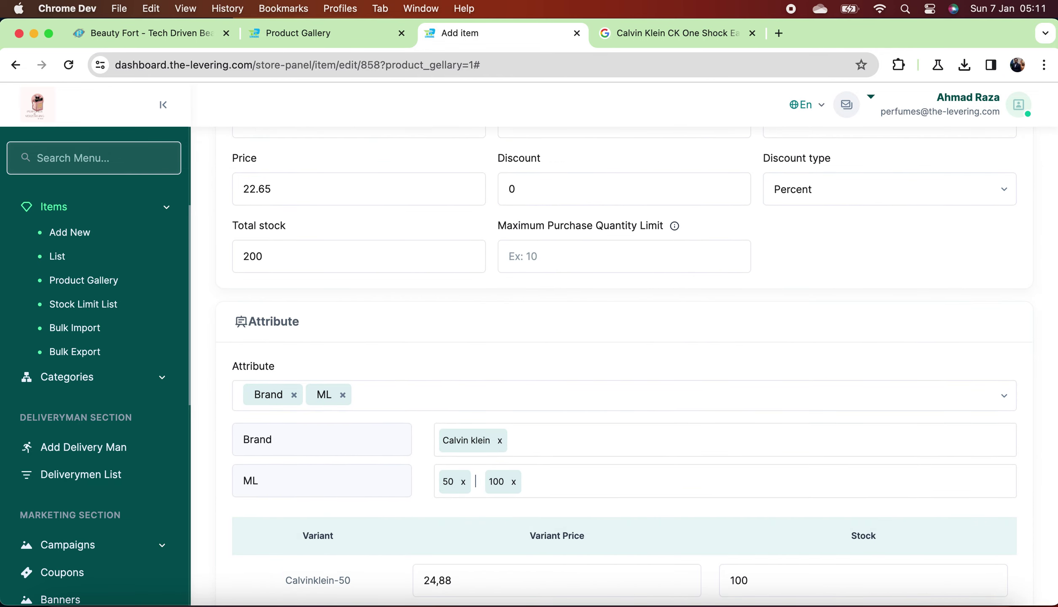
{"action": "key", "text": "BackSpace"}
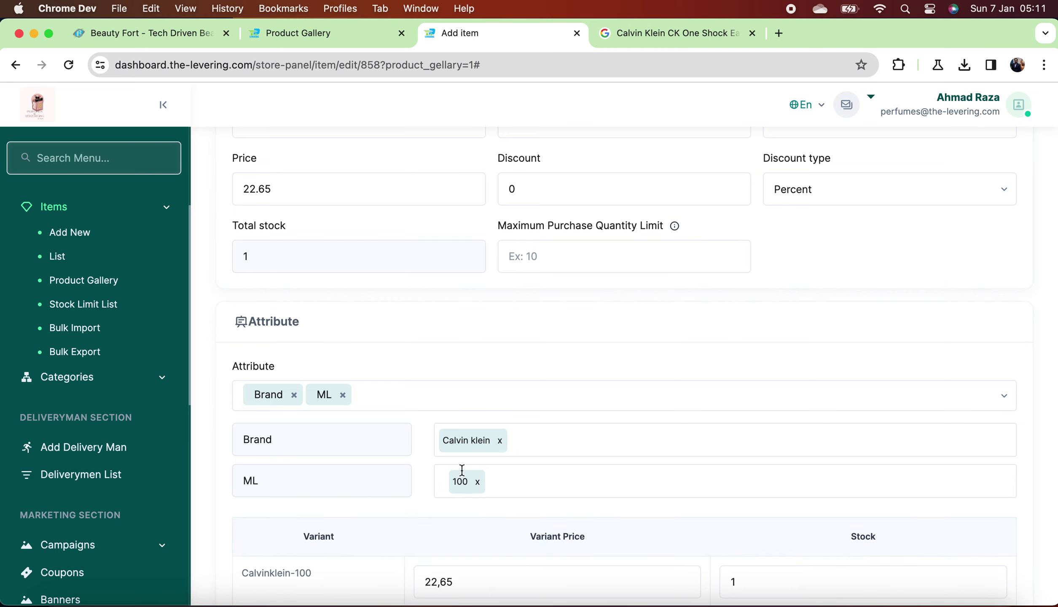
{"action": "type", "text": "200 x"}
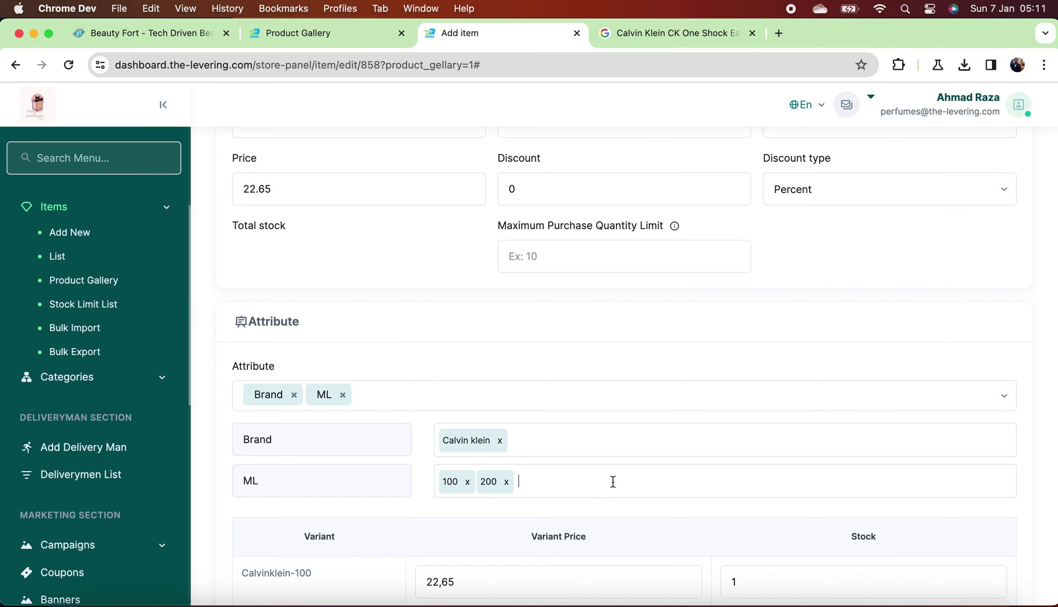
Set the stock of the Calvinklein-100 variant to 100.
{"action": "scroll", "coordinate": [612, 482], "scroll_direction": "down", "scroll_amount": 4}
{"action": "left_click", "coordinate": [793, 457]}
{"action": "type", "text": "00"}
Switch to the Beauty Fort price list and multiply the 200ml CK One Shock price of 21,55 by 1,5 in Calculator.
{"action": "left_click", "coordinate": [192, 43]}
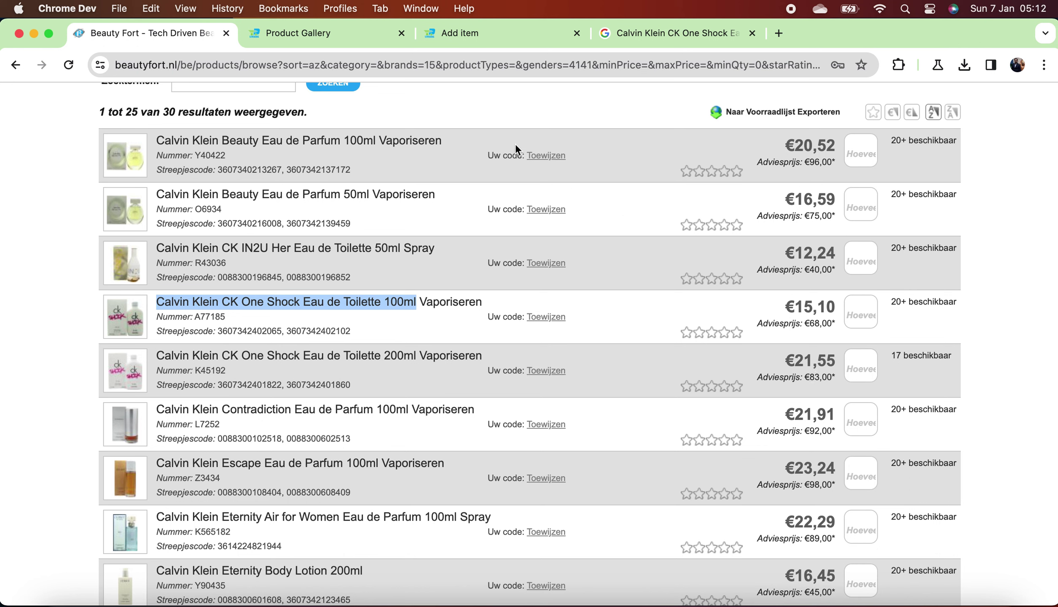
{"action": "left_click", "coordinate": [932, 603]}
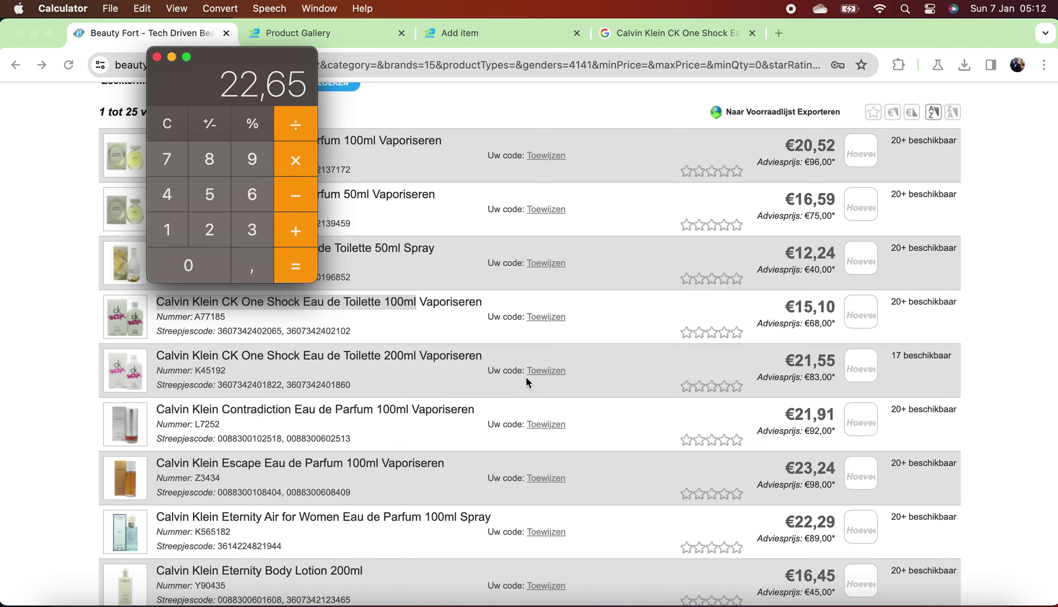
{"action": "key", "text": "Escape"}
{"action": "key", "text": "2"}
{"action": "key", "text": "1"}
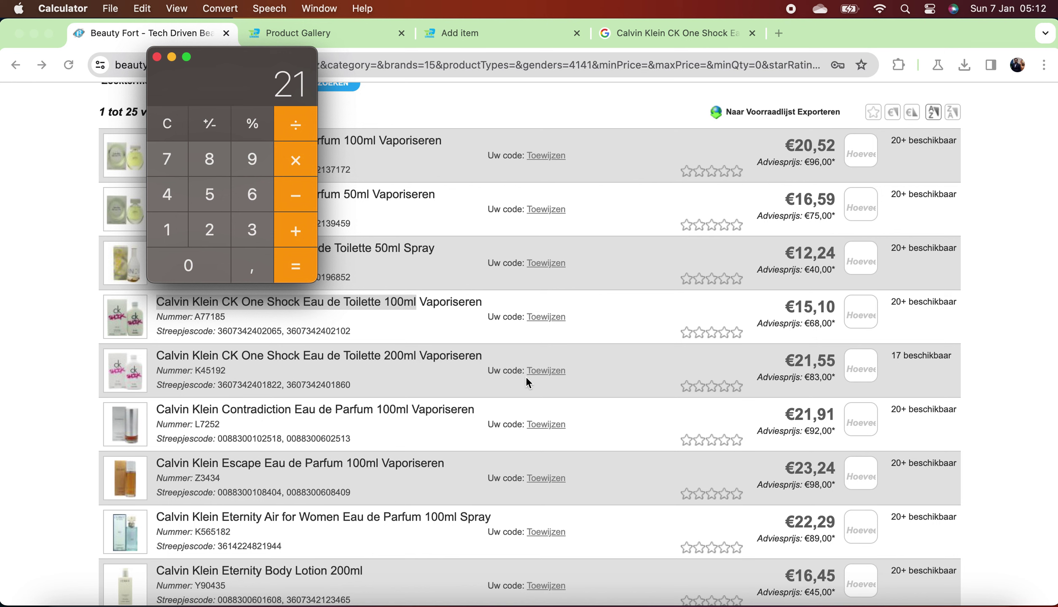
{"action": "key", "text": "comma"}
{"action": "key", "text": "5"}
{"action": "key", "text": "5"}
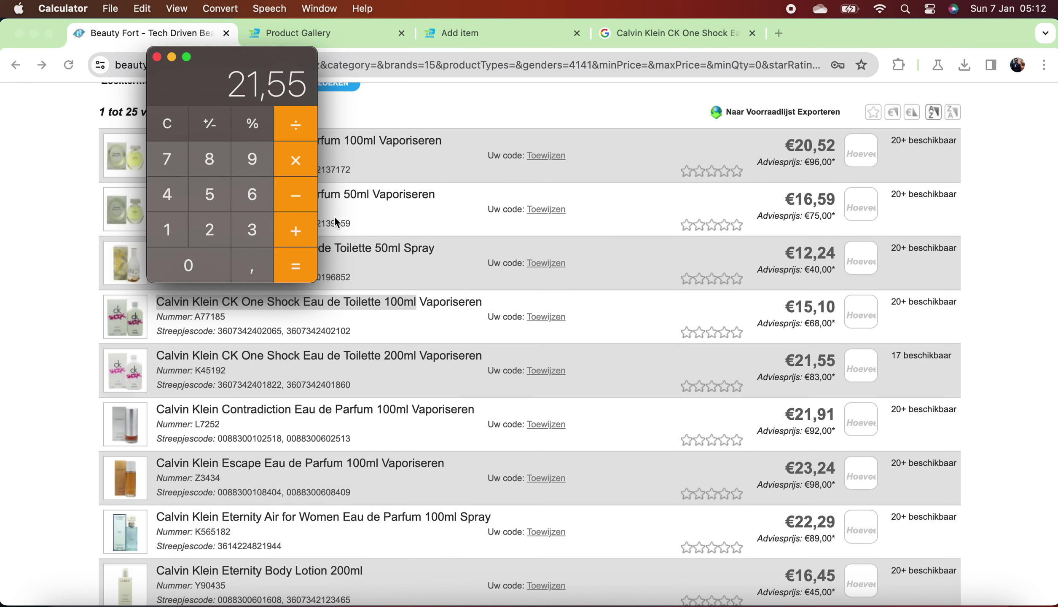
{"action": "key", "text": "1"}
{"action": "key", "text": "comma"}
{"action": "key", "text": "5"}
{"action": "left_click", "coordinate": [294, 270]}
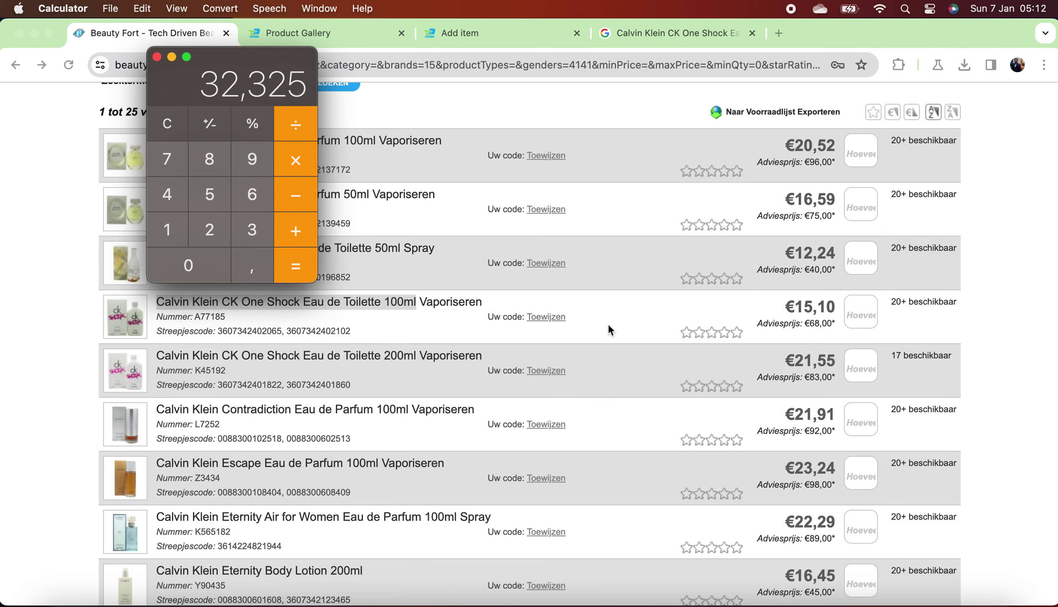
{"action": "left_click", "coordinate": [665, 315]}
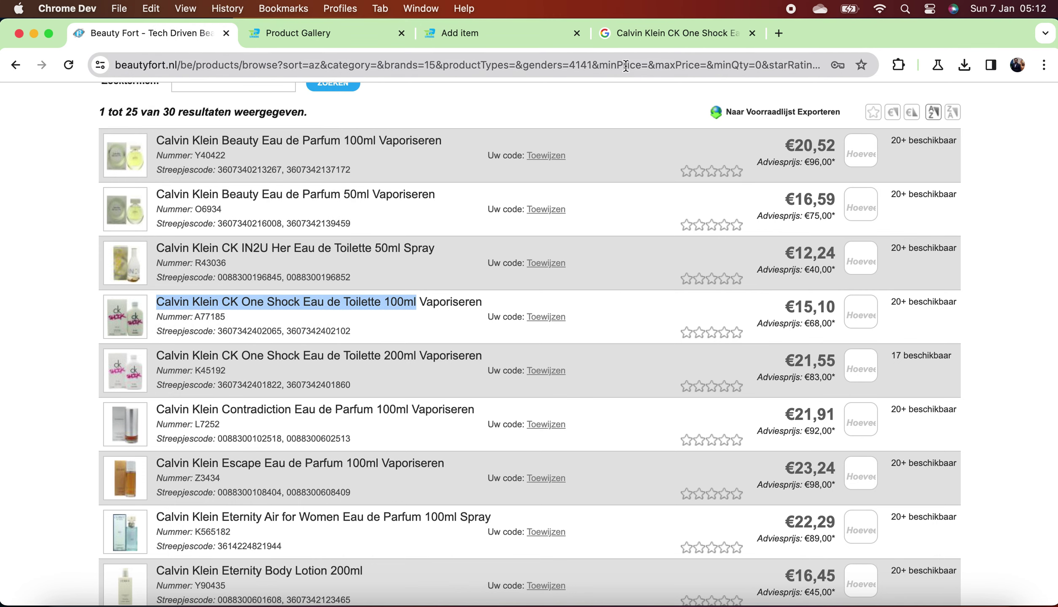
Return to the Add Item form and set the Calvinklein-200 variant's price to 32.32 and its stock to 100.
{"action": "left_click", "coordinate": [498, 33]}
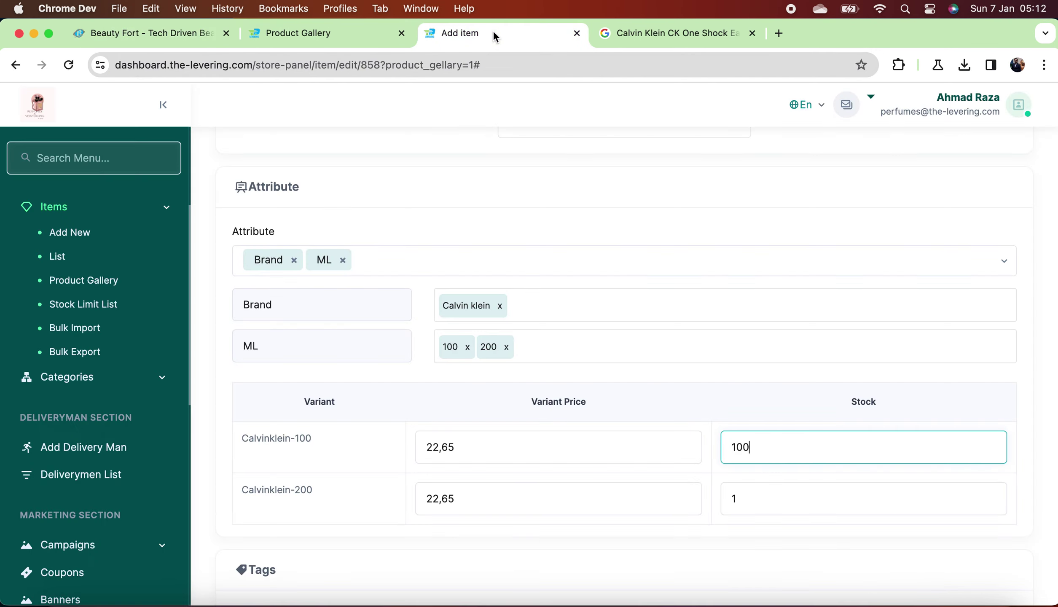
{"action": "double_click", "coordinate": [548, 502]}
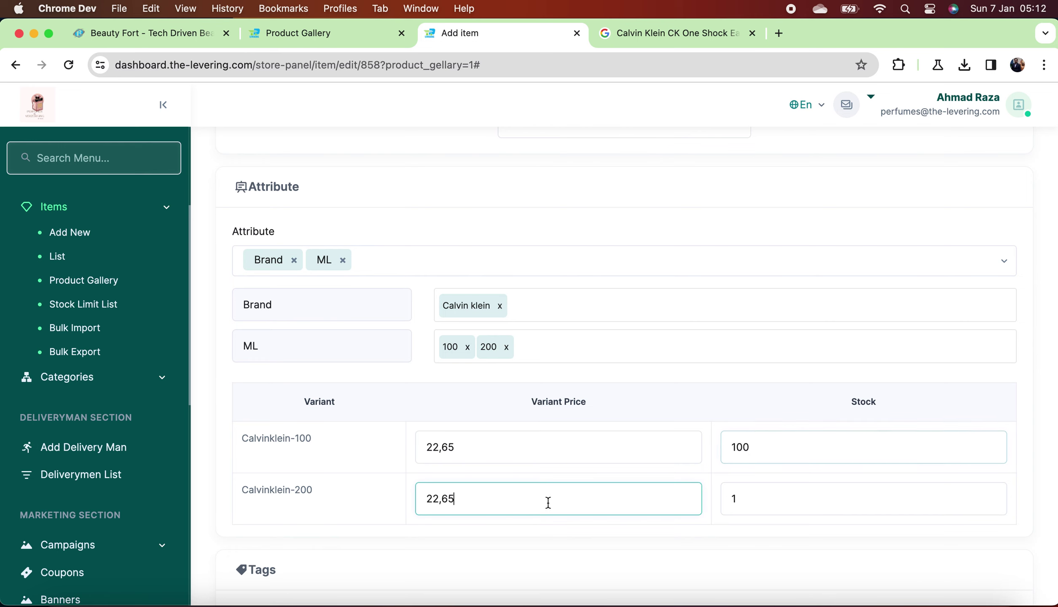
{"action": "type", "text": "32.32"}
{"action": "left_click", "coordinate": [762, 500]}
{"action": "type", "text": "00"}
Review the completed CK One Shock Eau de Toilette form and save the item.
{"action": "scroll", "coordinate": [862, 448], "scroll_direction": "down", "scroll_amount": 4}
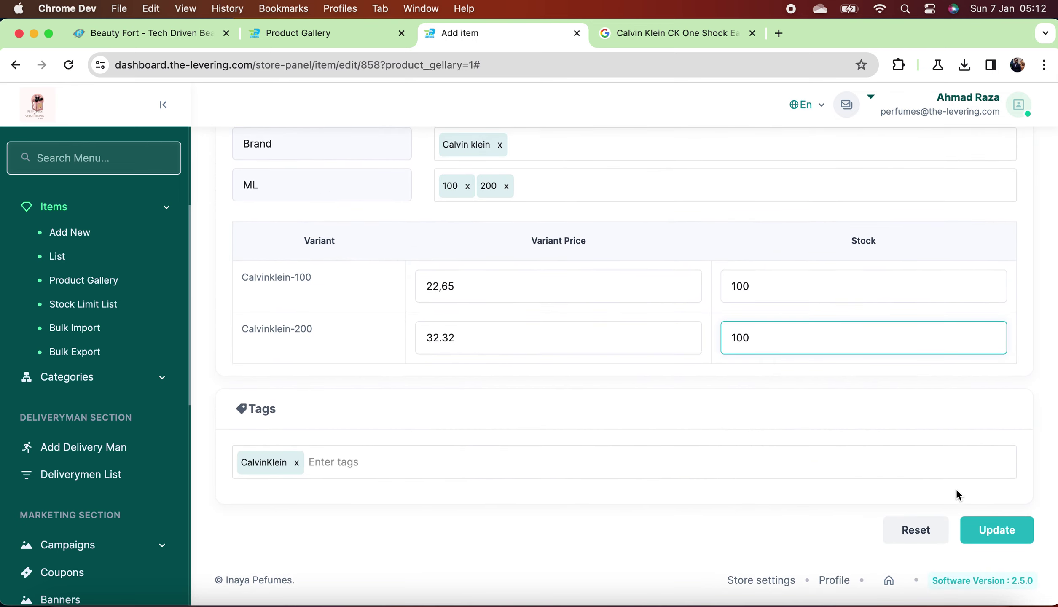
{"action": "scroll", "coordinate": [701, 371], "scroll_direction": "up", "scroll_amount": 15}
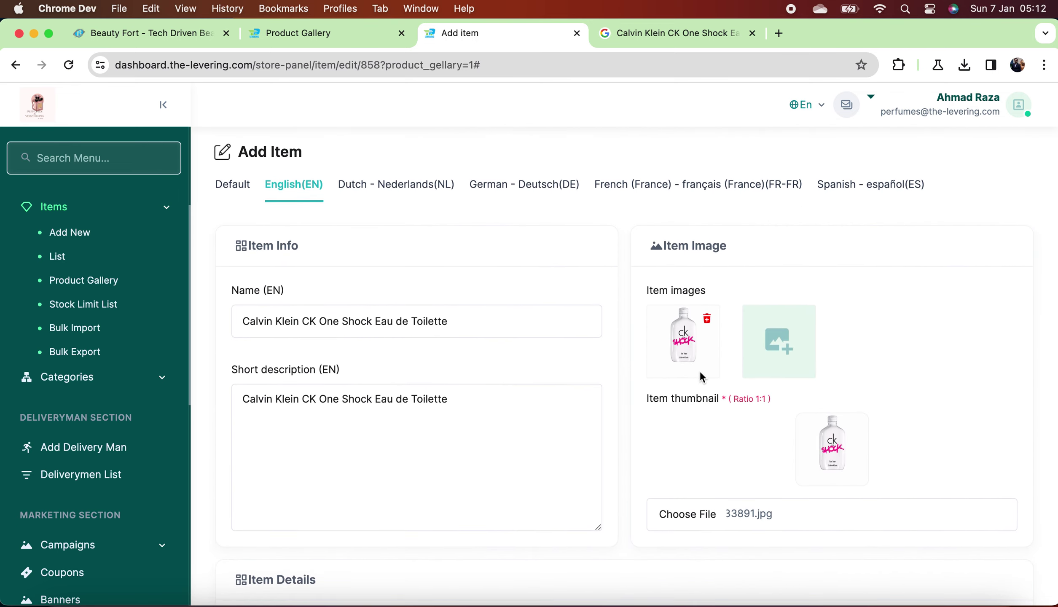
{"action": "scroll", "coordinate": [701, 370], "scroll_direction": "down", "scroll_amount": 15}
{"action": "left_click", "coordinate": [996, 527]}
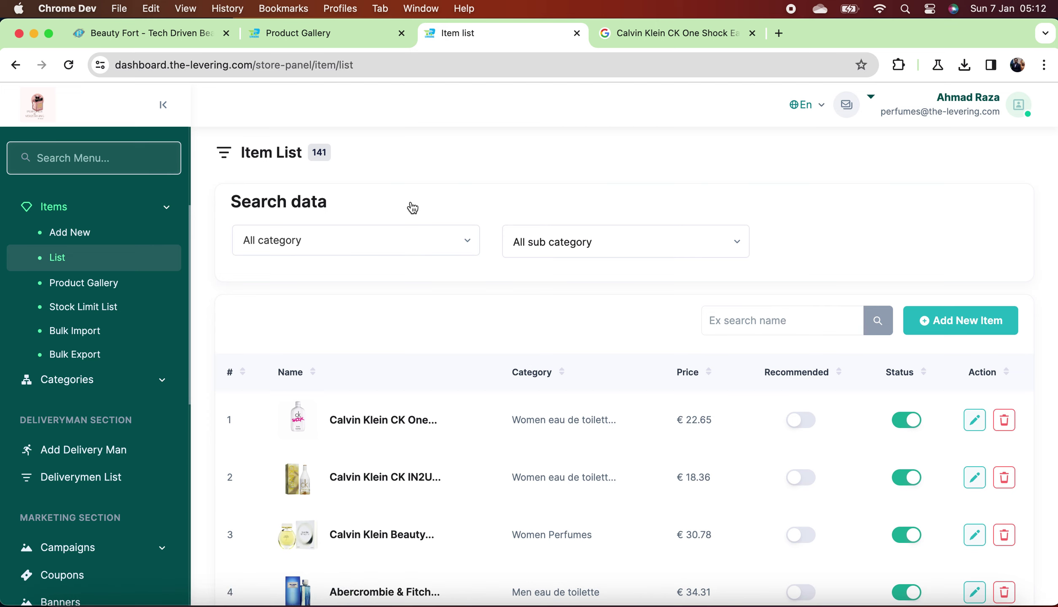
Copy the product name "Calvin Klein Contradiction Eau de Parfum 100ml" from the Beauty Fort price list.
{"action": "left_click", "coordinate": [155, 35]}
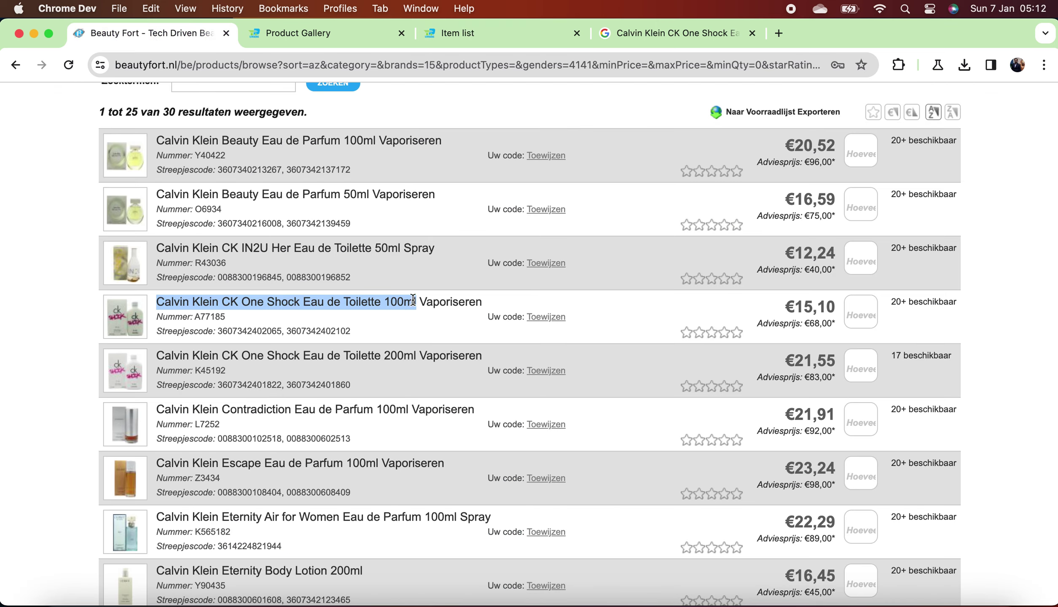
{"action": "scroll", "coordinate": [393, 363], "scroll_direction": "down", "scroll_amount": 3}
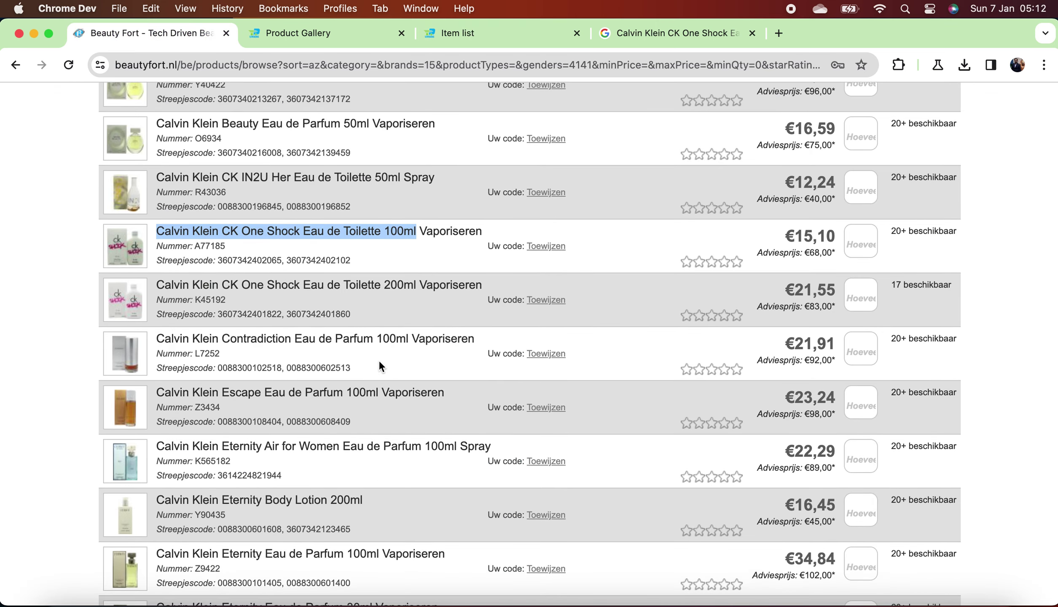
{"action": "left_click_drag", "start_coordinate": [373, 338], "coordinate": [153, 336]}
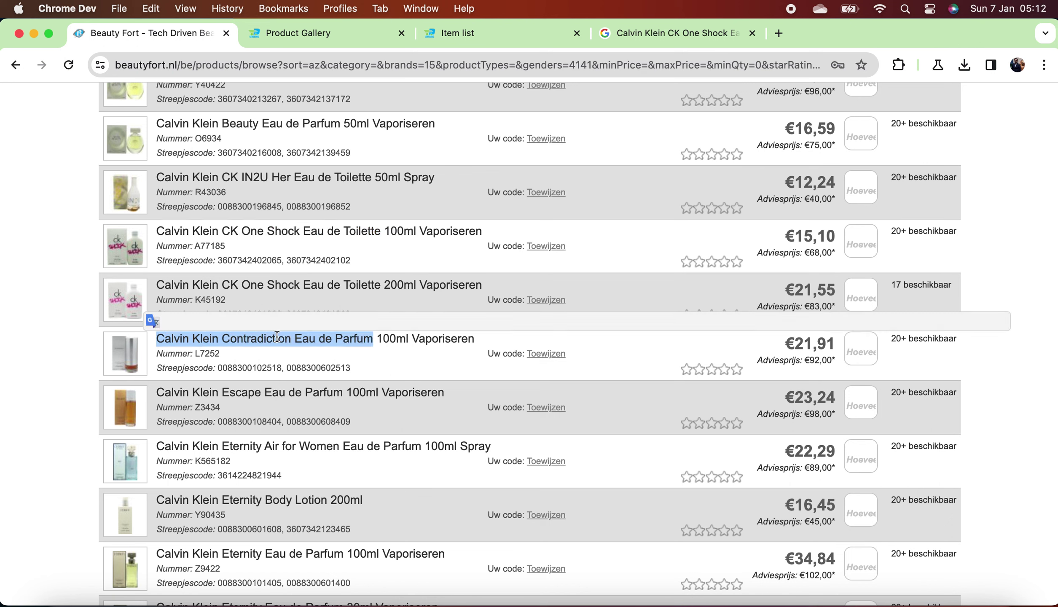
{"action": "left_click_drag", "start_coordinate": [411, 338], "coordinate": [150, 340]}
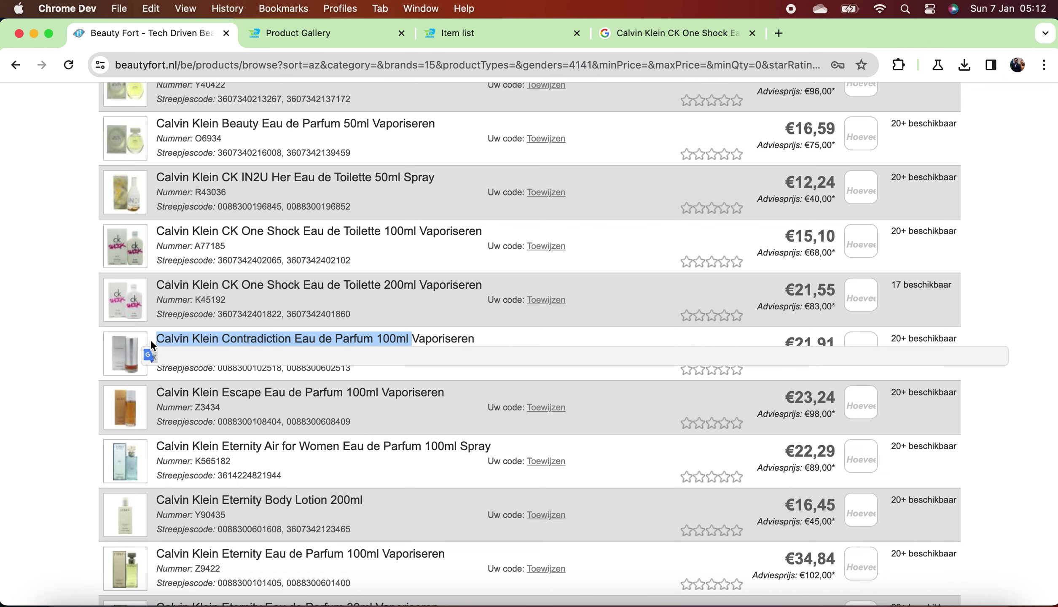
{"action": "right_click", "coordinate": [232, 340]}
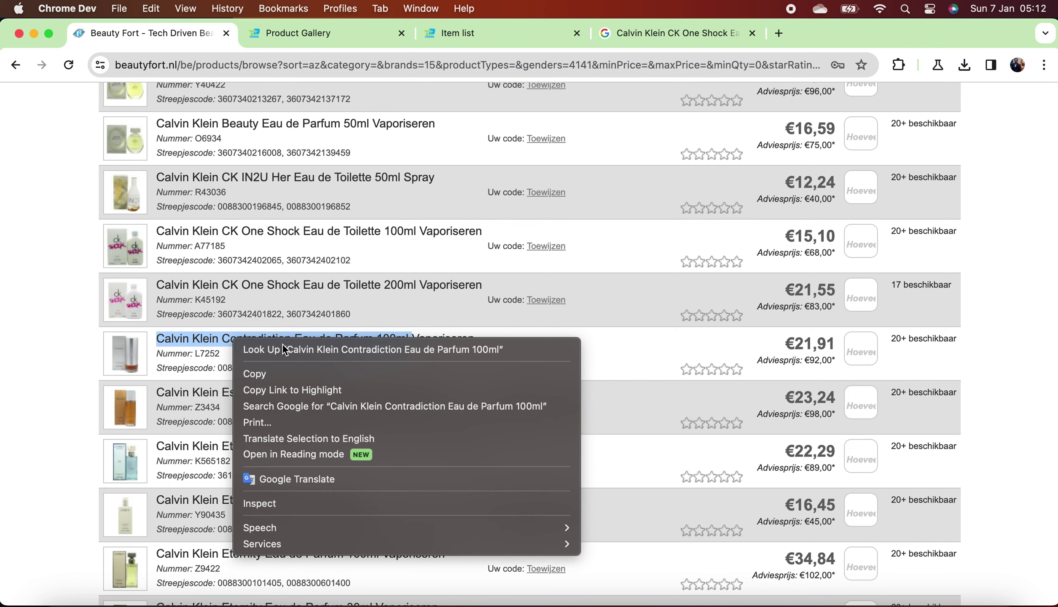
{"action": "left_click", "coordinate": [344, 366]}
Close the Item List page and start a new item from the Calvin Klein Beauty Eau de Parfum info in the Product Gallery.
{"action": "left_click", "coordinate": [485, 33]}
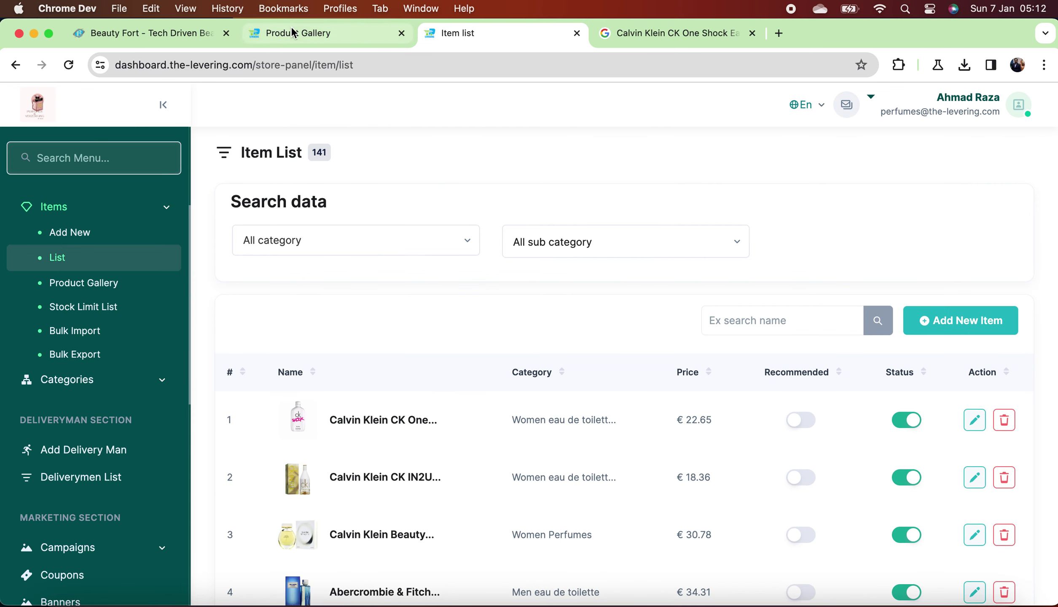
{"action": "left_click", "coordinate": [169, 37]}
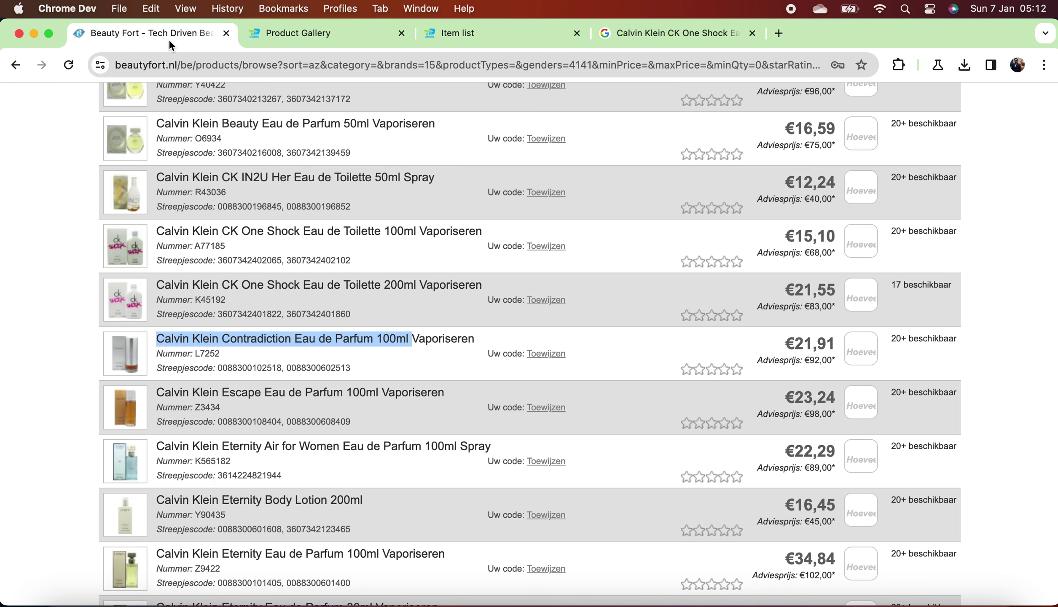
{"action": "left_click", "coordinate": [321, 36]}
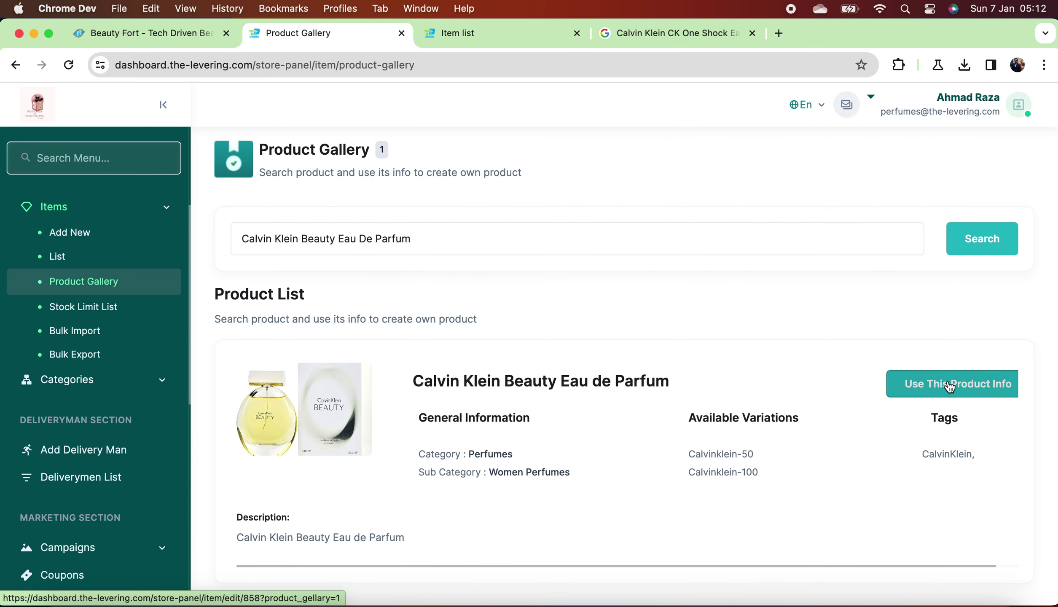
{"action": "left_click", "coordinate": [467, 33]}
{"action": "left_click", "coordinate": [577, 34]}
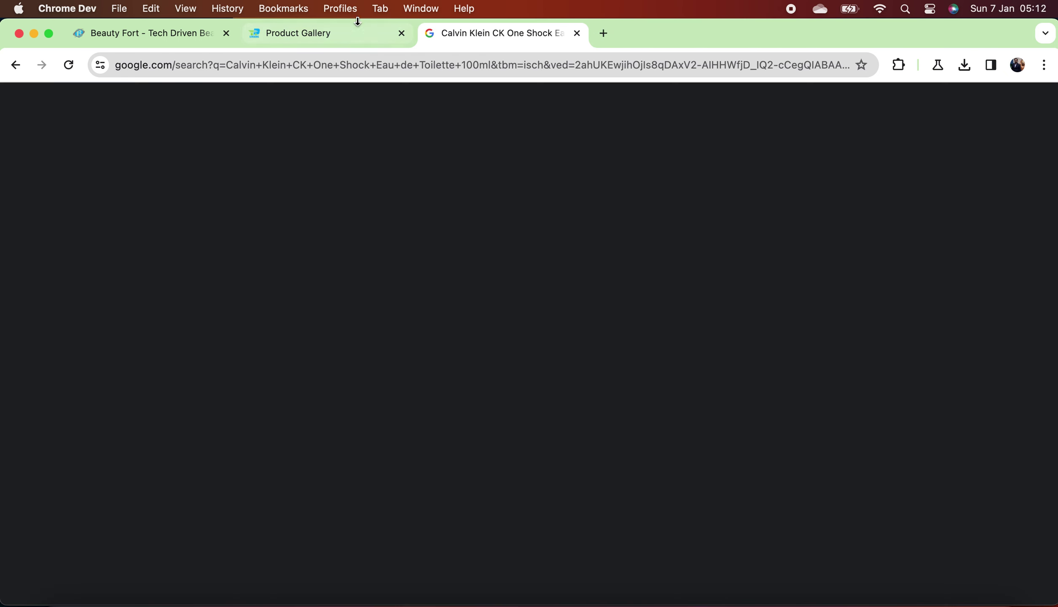
{"action": "left_click", "coordinate": [349, 33]}
{"action": "scroll", "coordinate": [757, 463], "scroll_direction": "down", "scroll_amount": 2}
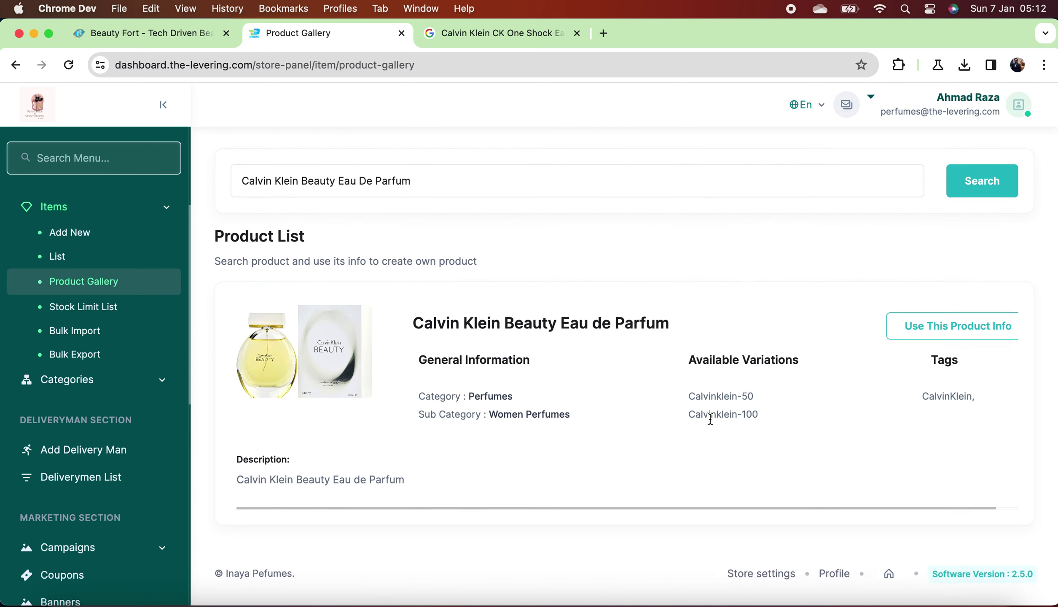
{"action": "left_click", "coordinate": [960, 340]}
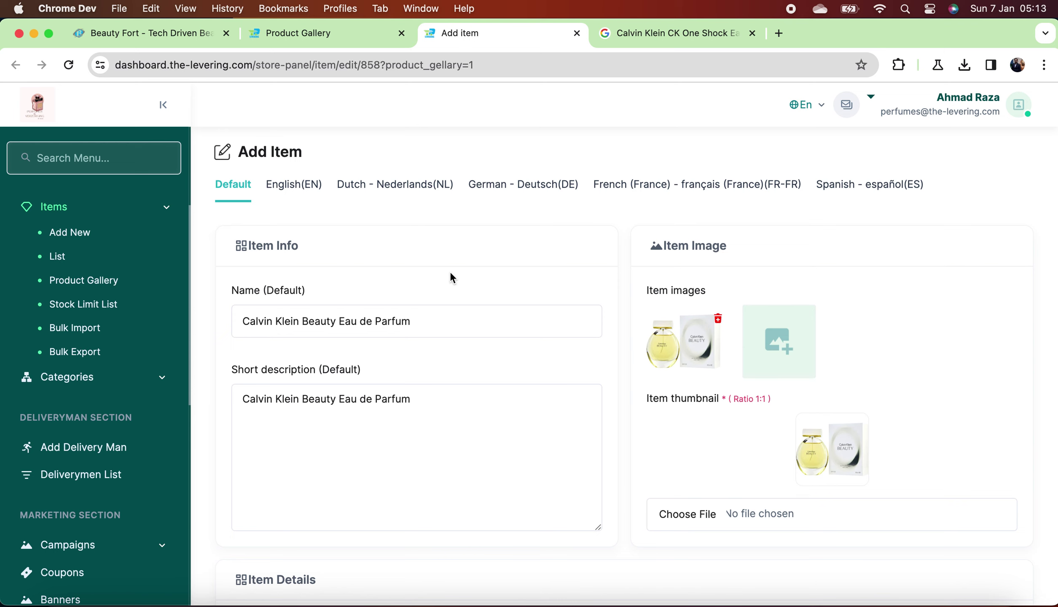
Replace the default name and short description with the copied "Calvin Klein Contradiction Eau de Parfum 100ml".
{"action": "triple_click", "coordinate": [469, 324]}
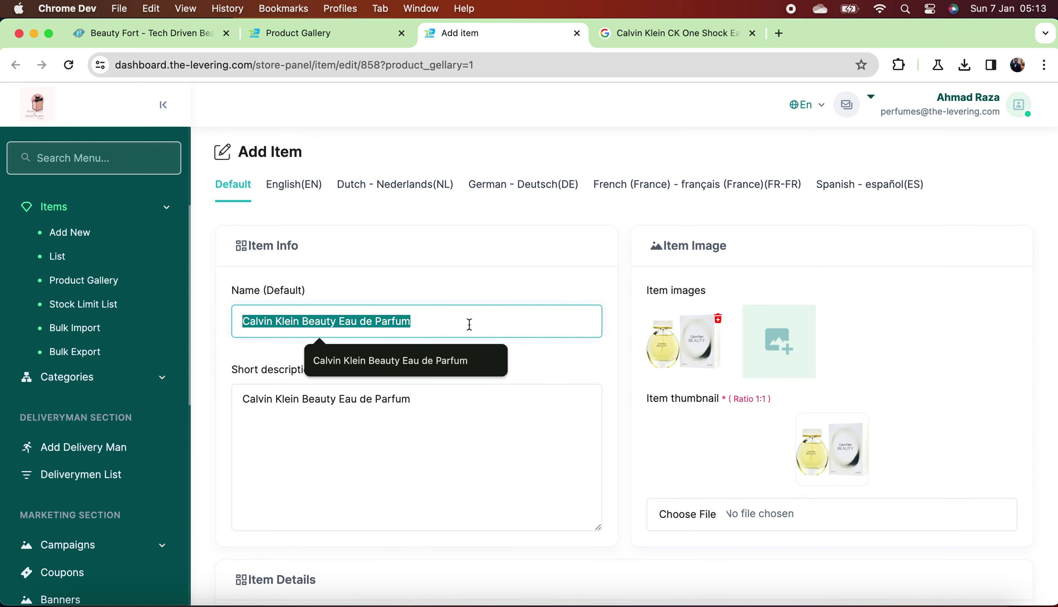
{"action": "type", "text": "d"}
{"action": "key", "text": "BackSpace"}
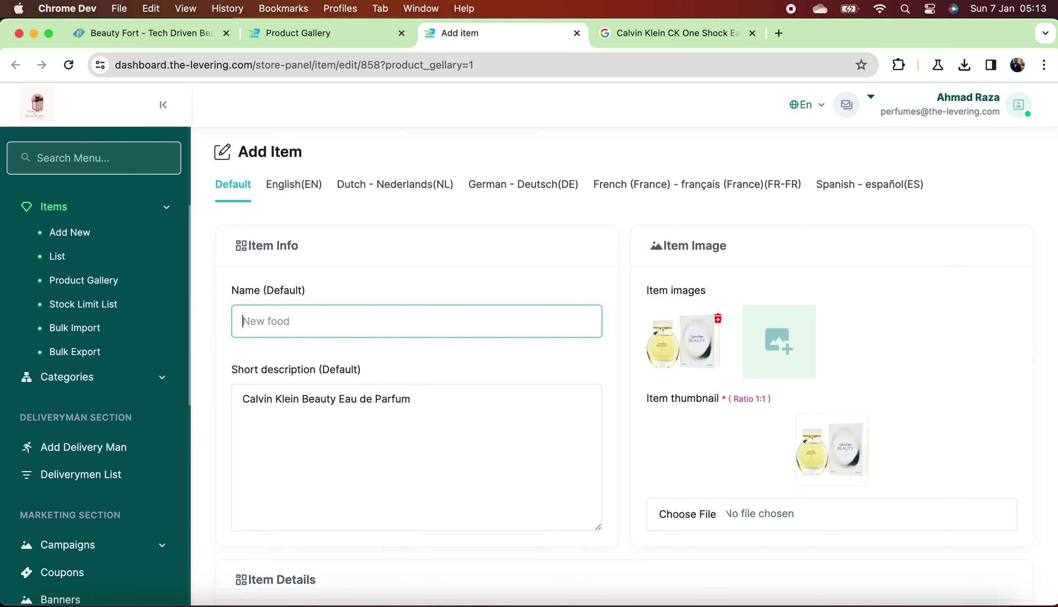
{"action": "key", "text": "super+v"}
{"action": "left_click", "coordinate": [451, 402]}
{"action": "key", "text": "super+a"}
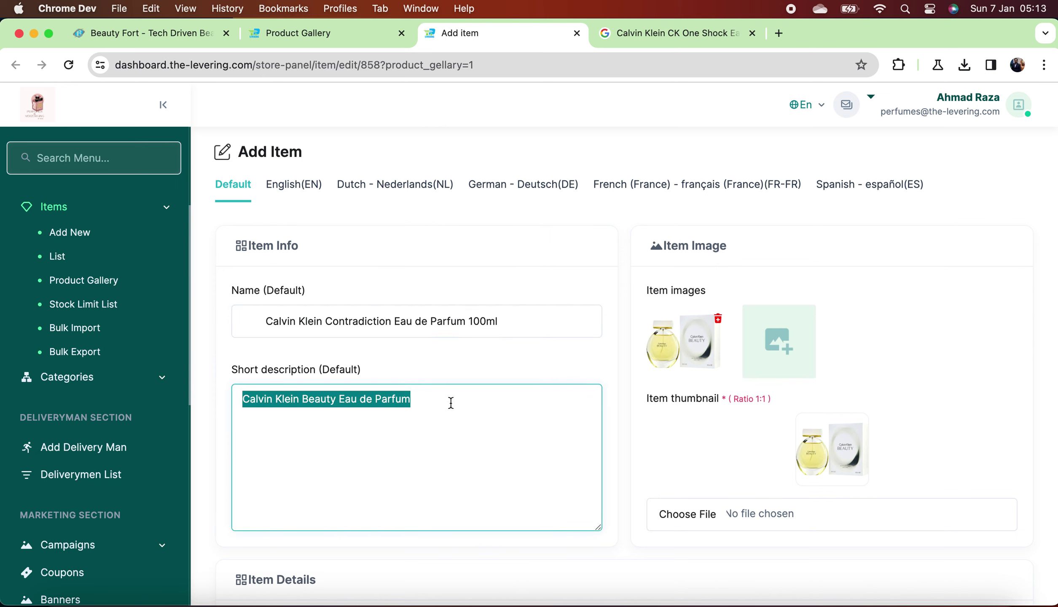
{"action": "key", "text": "super+v"}
Replace the English name and short description with "Calvin Klein Contradiction Eau de Parfum 100ml".
{"action": "left_click", "coordinate": [295, 185]}
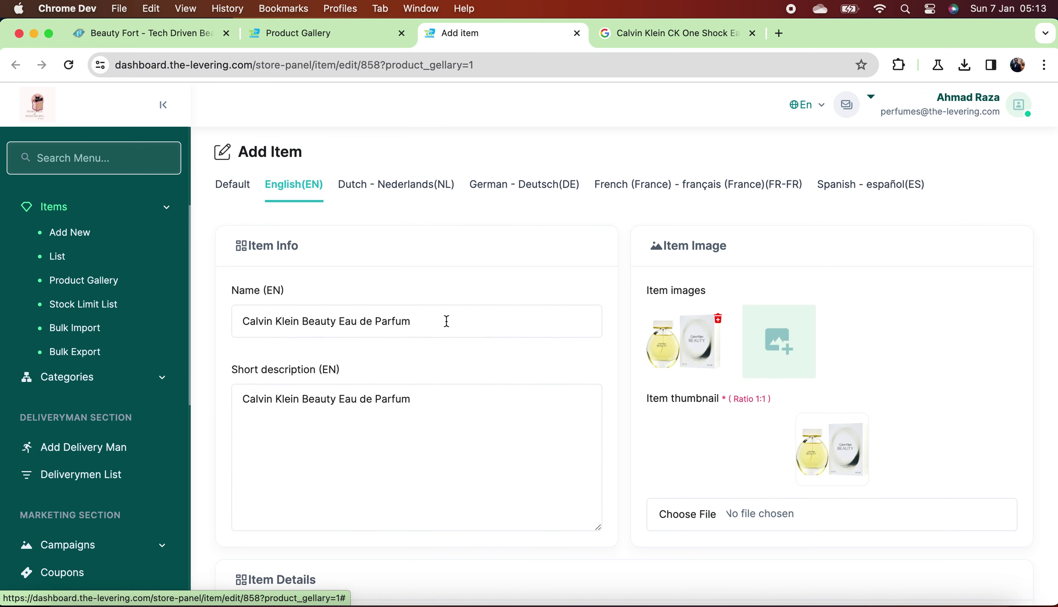
{"action": "triple_click", "coordinate": [489, 319]}
{"action": "key", "text": "super+v"}
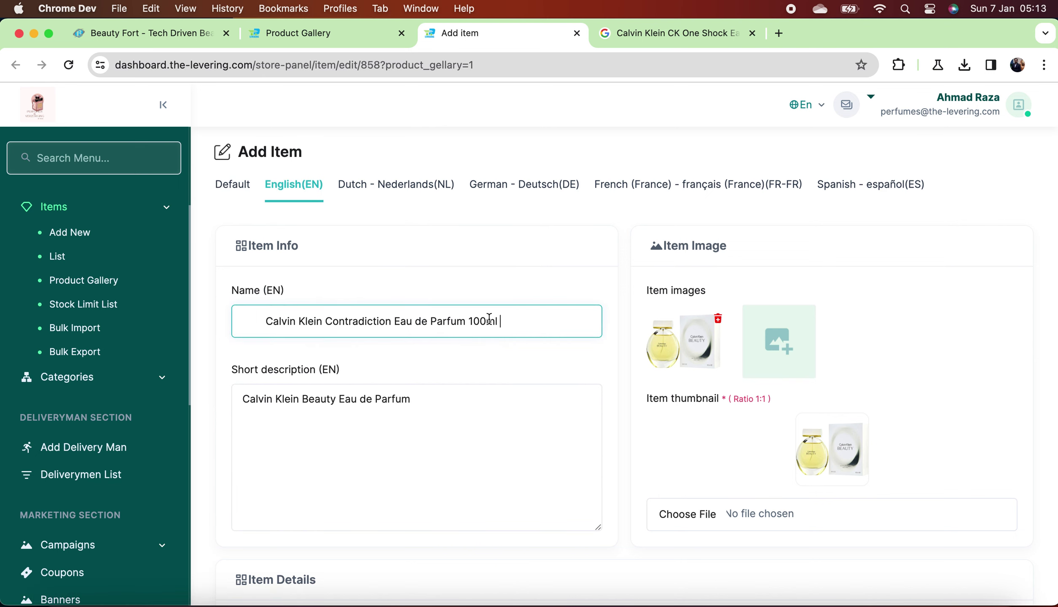
{"action": "triple_click", "coordinate": [499, 406]}
{"action": "key", "text": "super+v"}
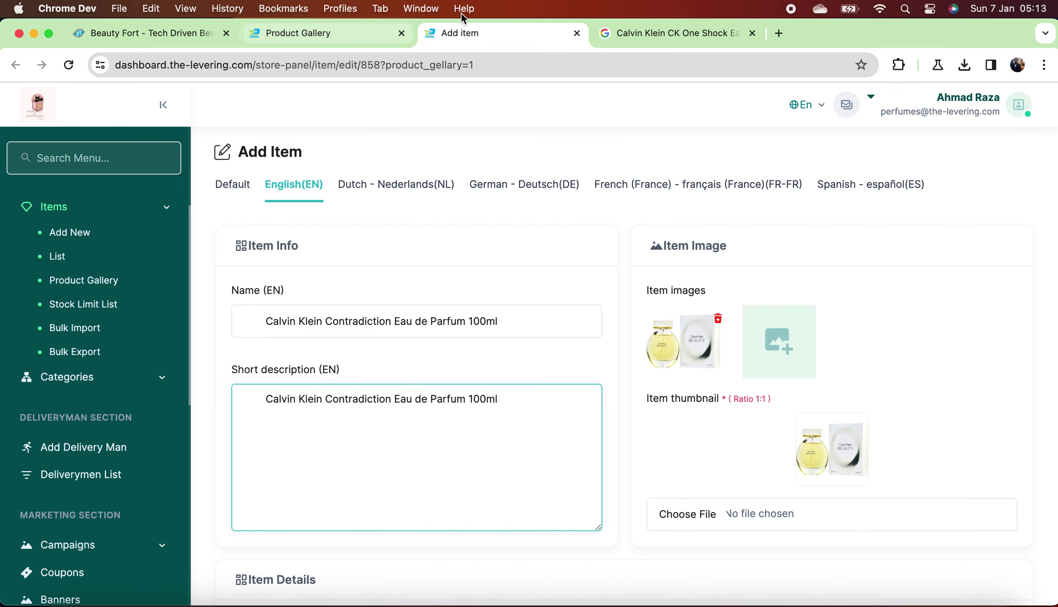
Switch to Google Images and search for "Calvin Klein Contradiction Eau de Parfum 100ml".
{"action": "left_click", "coordinate": [682, 30]}
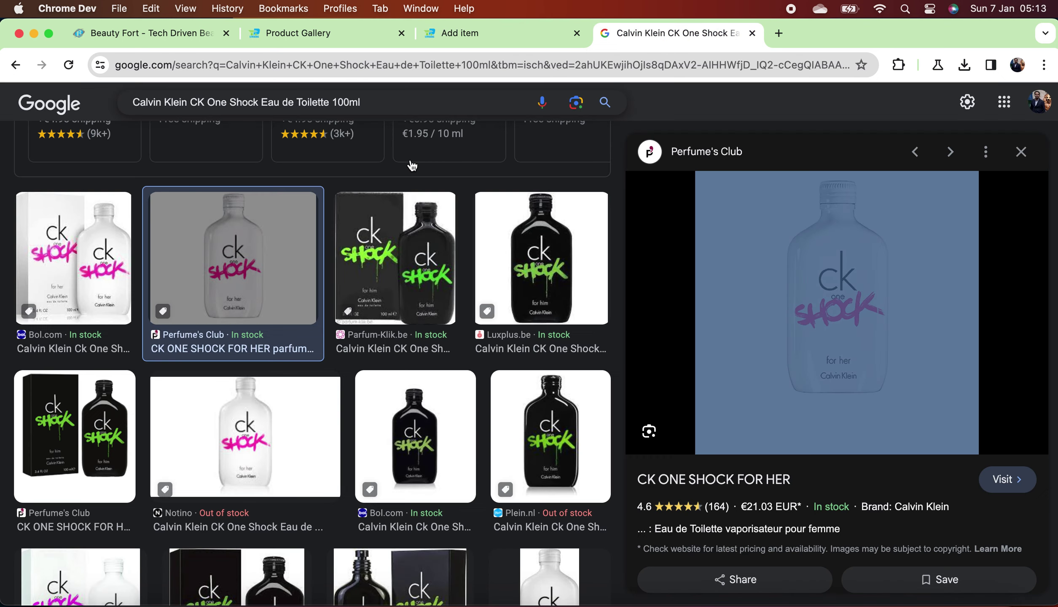
{"action": "triple_click", "coordinate": [411, 101]}
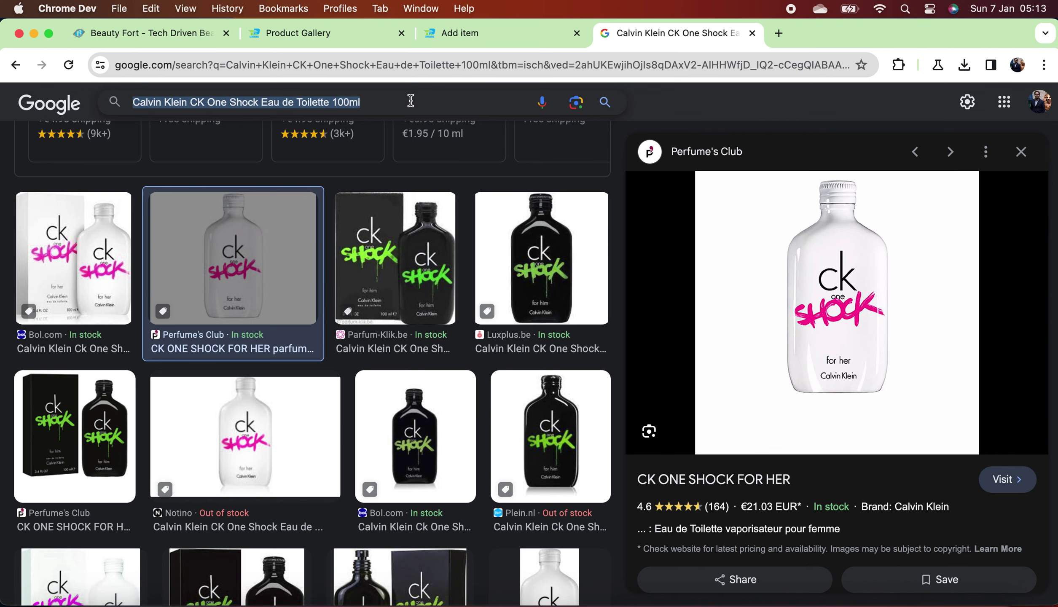
{"action": "key", "text": "super+v"}
{"action": "key", "text": "Return"}
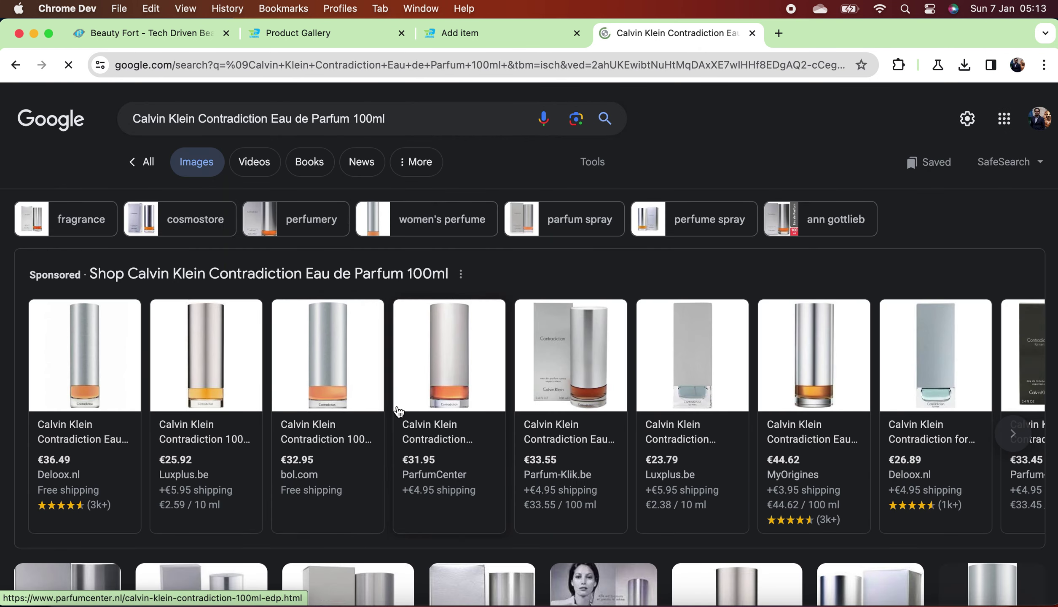
Preview the Parfumfrance.com and VPerfumes pictures of Contradiction and browse further results for a suitable product image.
{"action": "scroll", "coordinate": [399, 412], "scroll_direction": "down", "scroll_amount": 7}
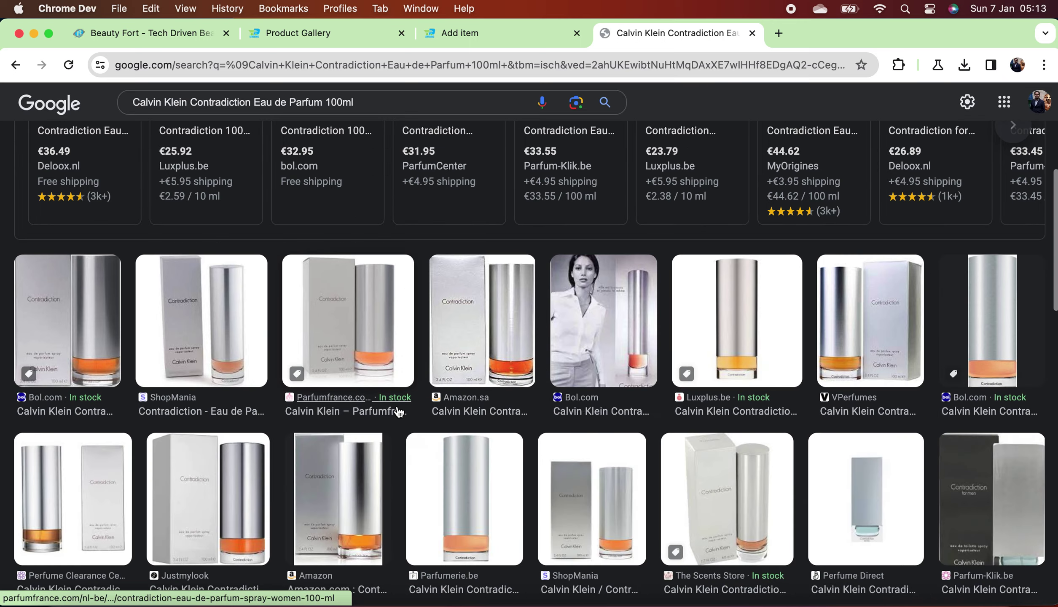
{"action": "left_click", "coordinate": [385, 326]}
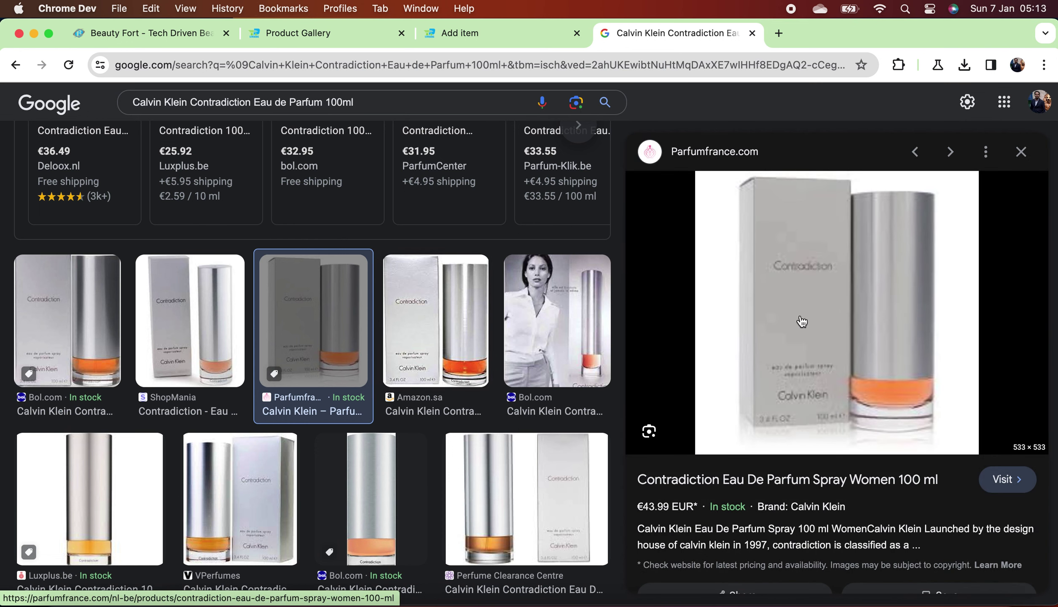
{"action": "left_click", "coordinate": [246, 540]}
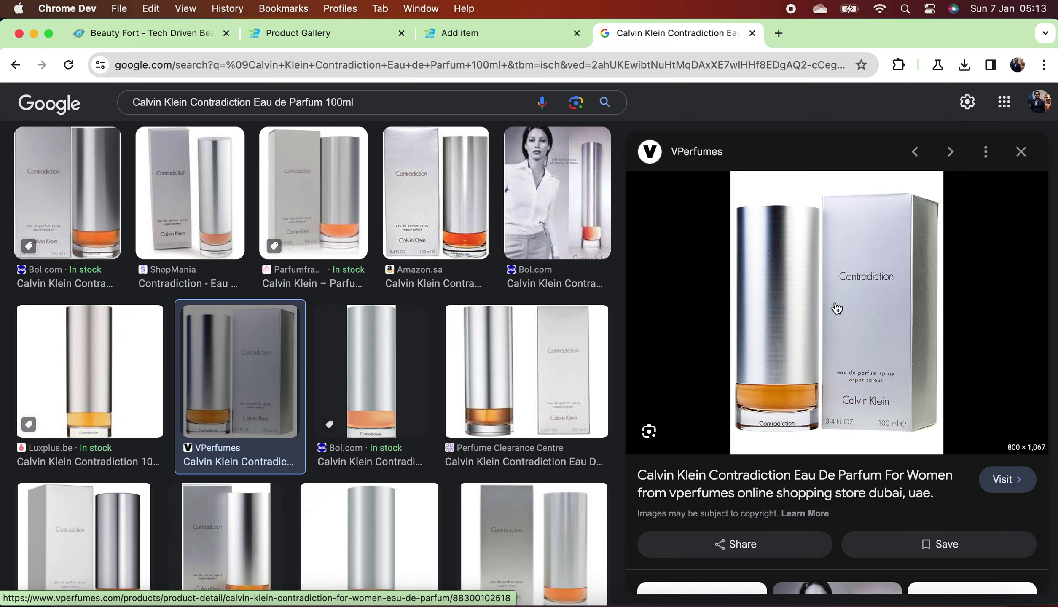
{"action": "scroll", "coordinate": [564, 525], "scroll_direction": "down", "scroll_amount": 6}
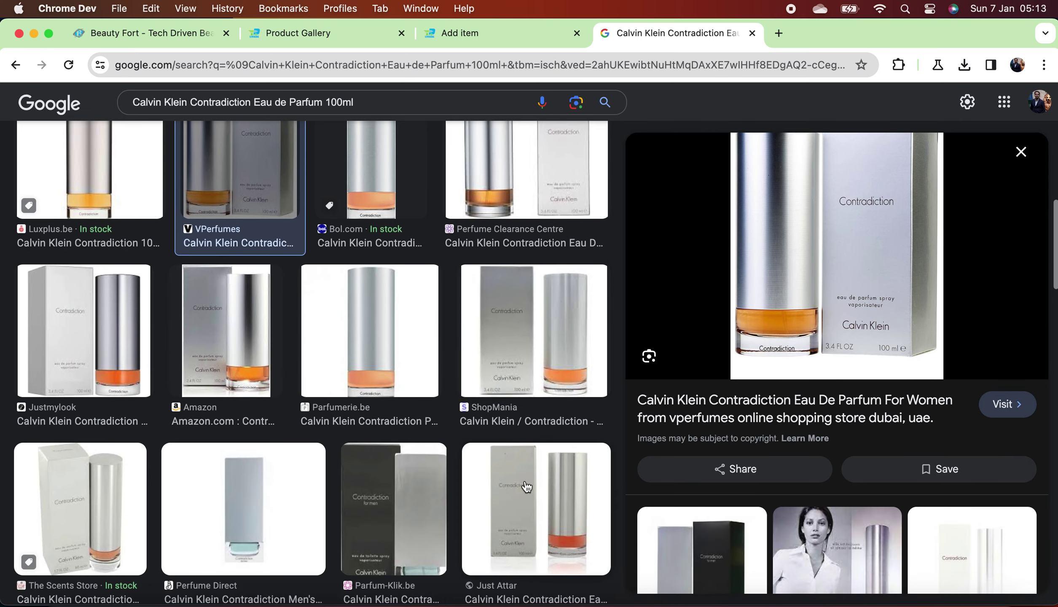
Save Just Attar's Calvin Klein Contradiction image to the calvinklein folder, adding the .jpg extension to its file name.
{"action": "left_click", "coordinate": [528, 489]}
{"action": "right_click", "coordinate": [820, 282]}
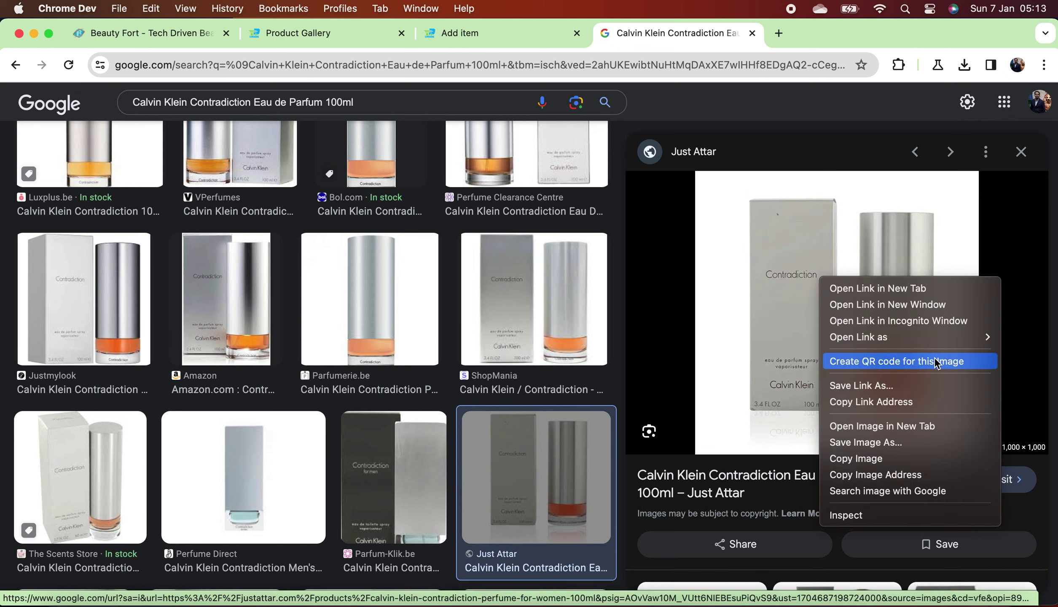
{"action": "left_click", "coordinate": [939, 442]}
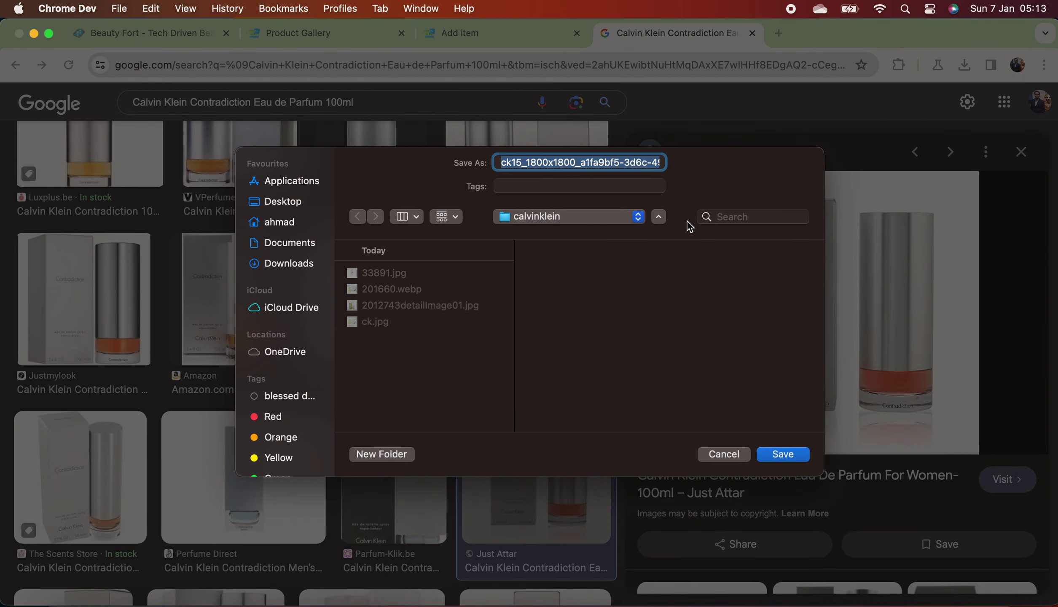
{"action": "key", "text": "Right"}
{"action": "type", "text": ".jpg"}
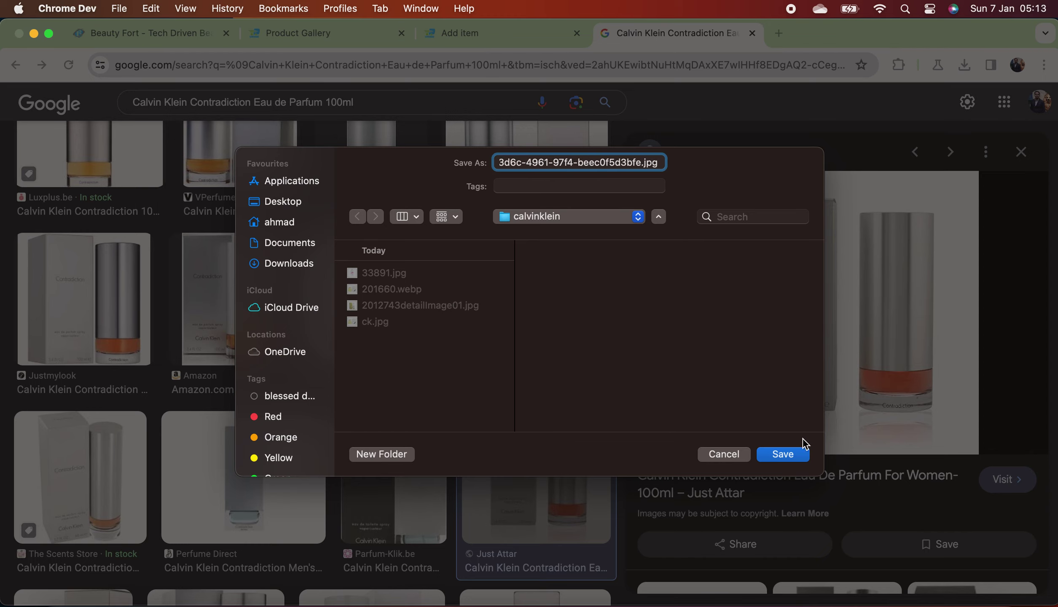
{"action": "left_click", "coordinate": [793, 454]}
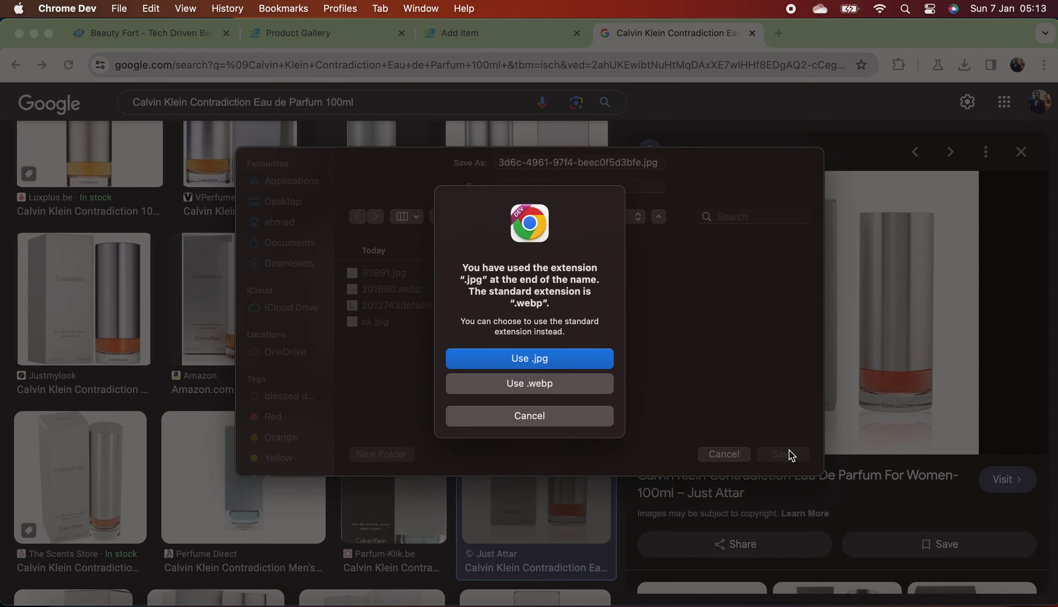
{"action": "left_click", "coordinate": [565, 362]}
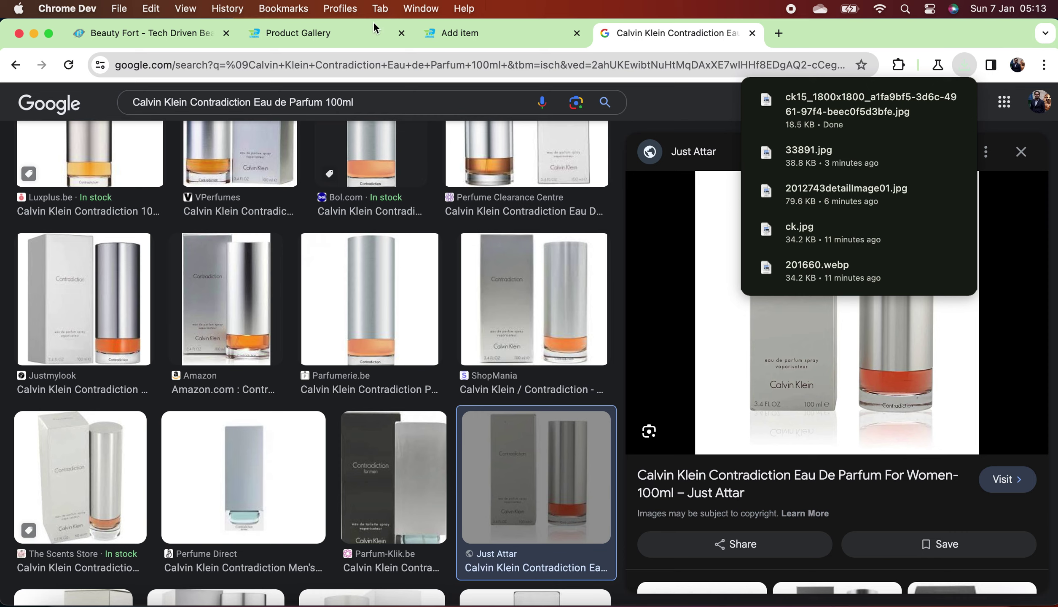
Add the newly saved ck15_1800x1800 Contradiction JPG to the item images in the Add Item form.
{"action": "left_click", "coordinate": [517, 32]}
{"action": "left_click", "coordinate": [764, 333]}
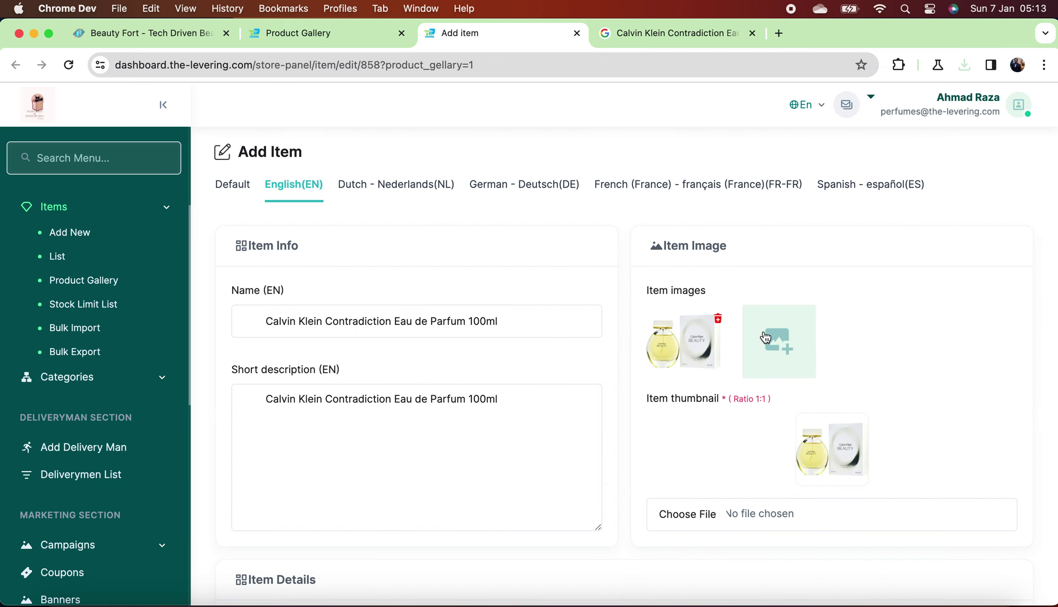
{"action": "left_click", "coordinate": [278, 259]}
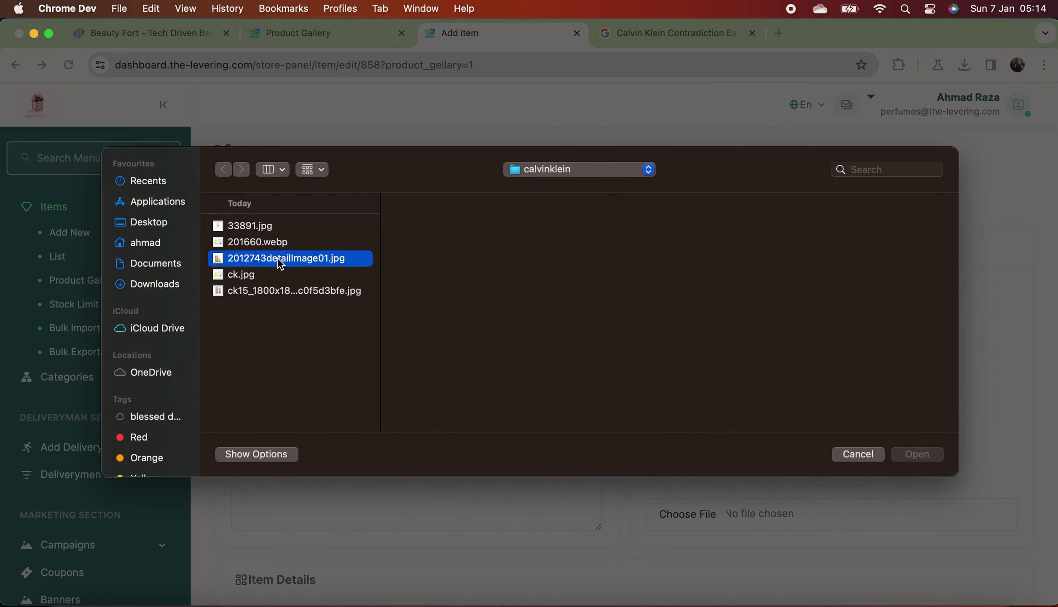
{"action": "left_click", "coordinate": [262, 240]}
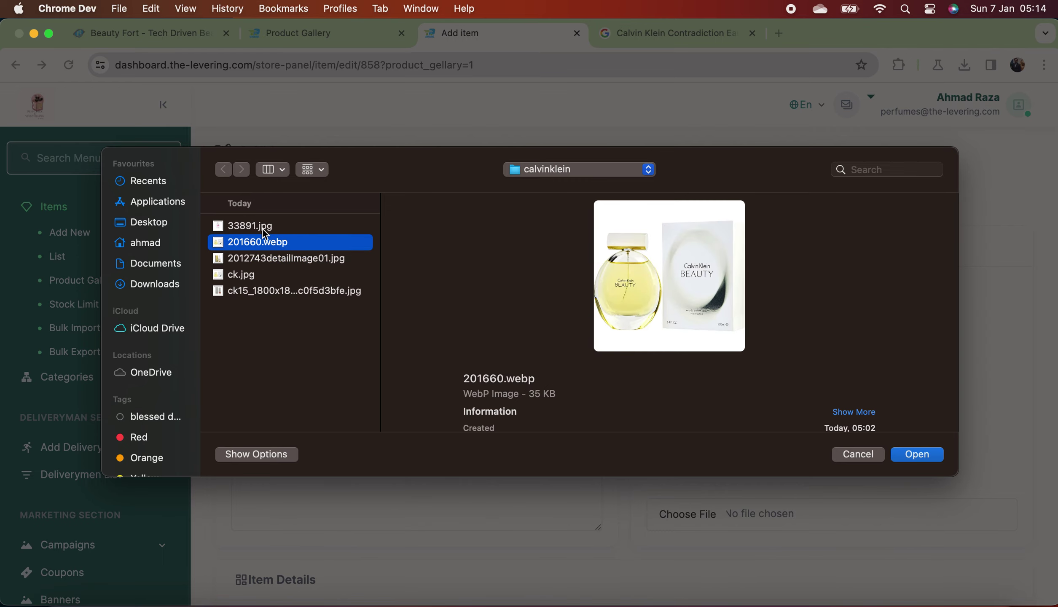
{"action": "left_click", "coordinate": [263, 229]}
{"action": "left_click", "coordinate": [279, 294]}
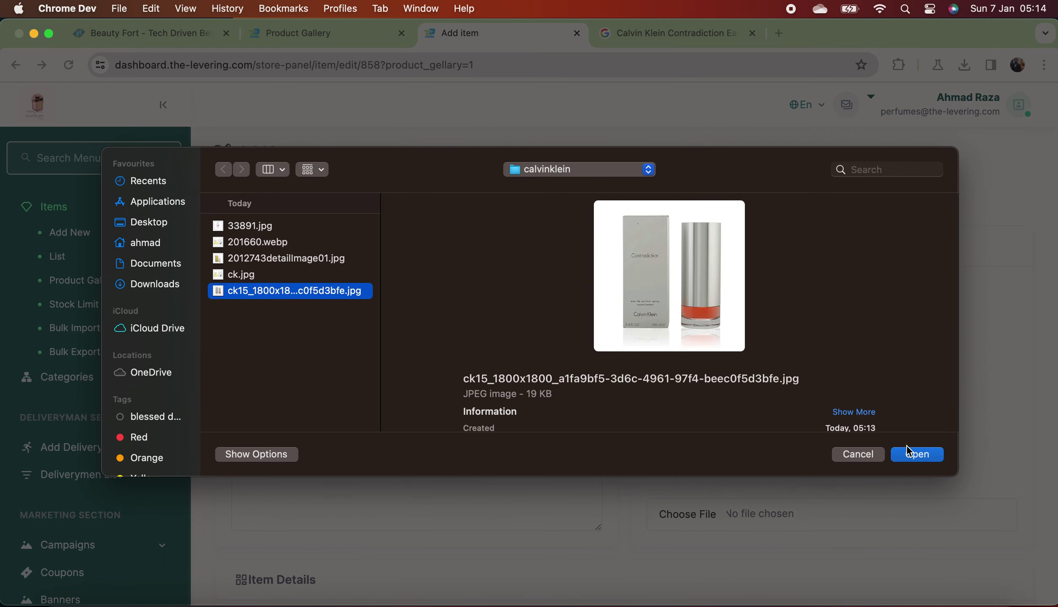
{"action": "left_click", "coordinate": [919, 455]}
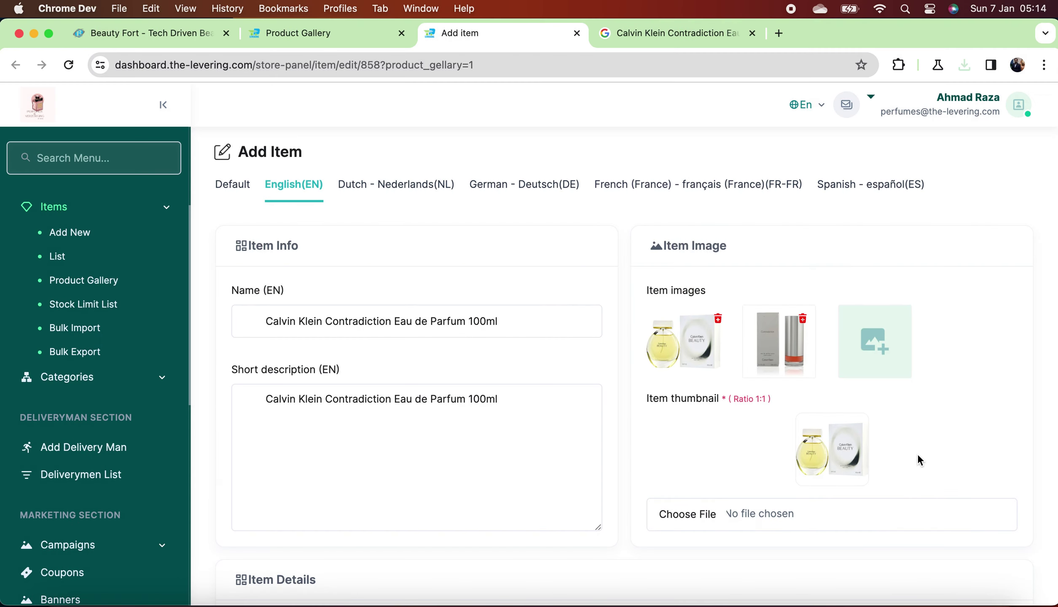
Set the ck15_1800x1800 Contradiction JPG as the item thumbnail and remove the Calvin Klein Beauty picture from the item images.
{"action": "left_click", "coordinate": [791, 517]}
{"action": "left_click", "coordinate": [314, 295]}
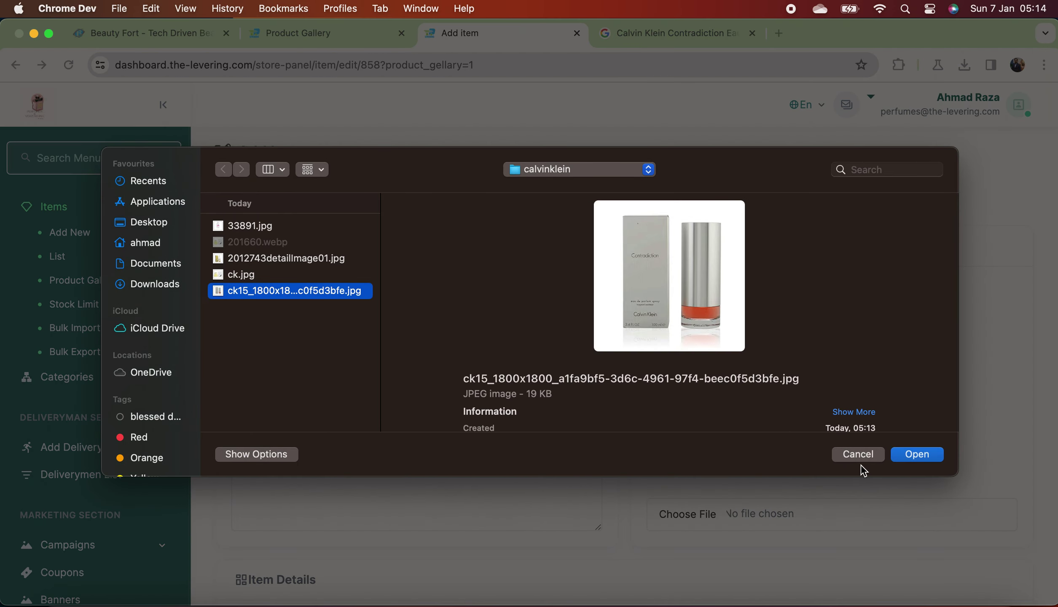
{"action": "left_click", "coordinate": [928, 459]}
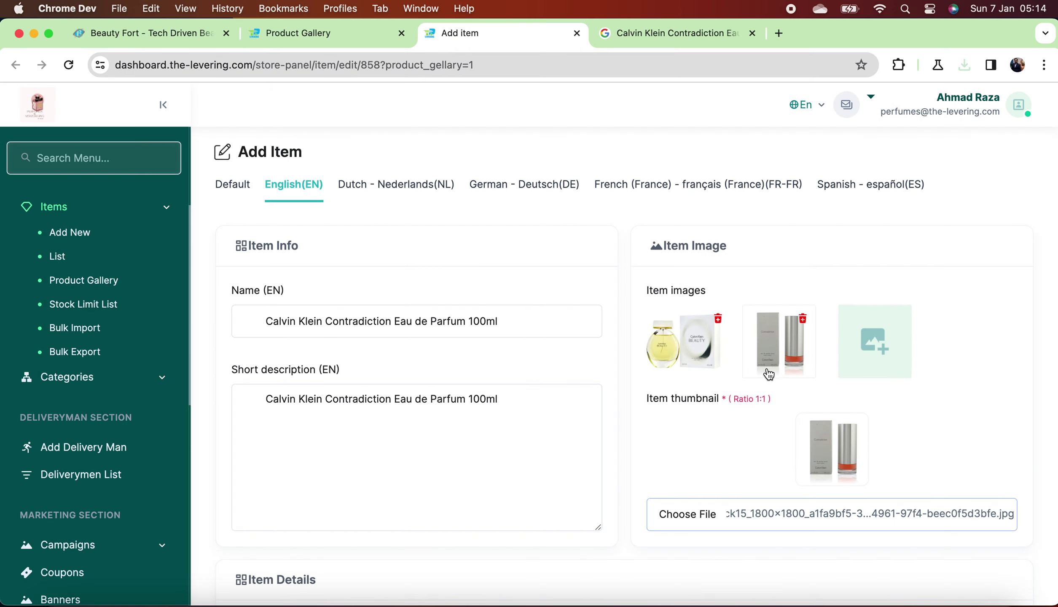
{"action": "left_click", "coordinate": [718, 318]}
Look up the Contradiction 100ml supplier price on Beauty Fort and multiply 21,91 by 1,5 in Calculator.
{"action": "scroll", "coordinate": [424, 425], "scroll_direction": "down", "scroll_amount": 5}
{"action": "scroll", "coordinate": [424, 426], "scroll_direction": "down", "scroll_amount": 4}
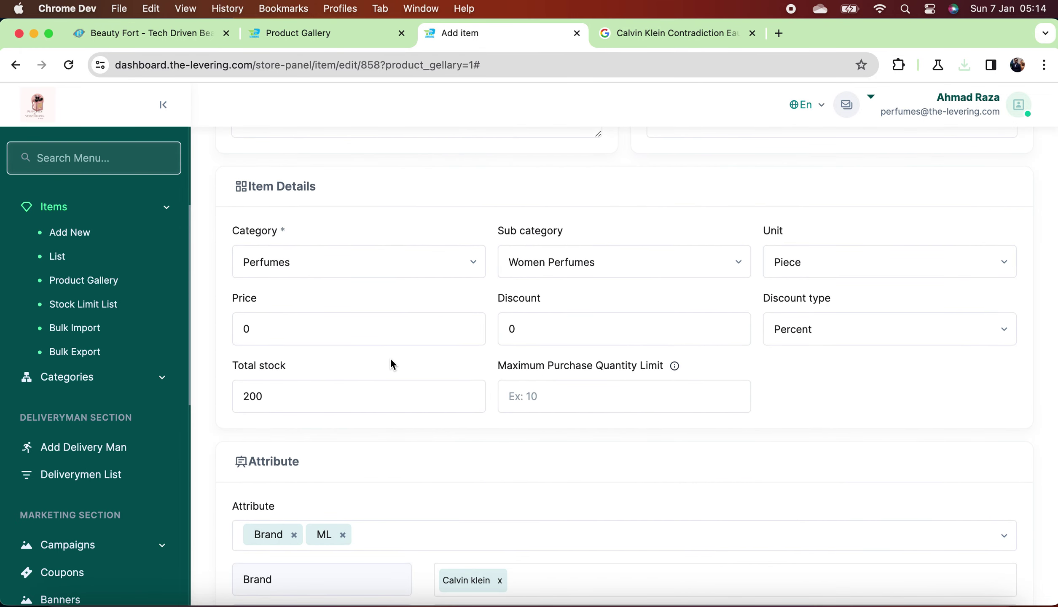
{"action": "left_click", "coordinate": [329, 331]}
{"action": "left_click", "coordinate": [176, 32]}
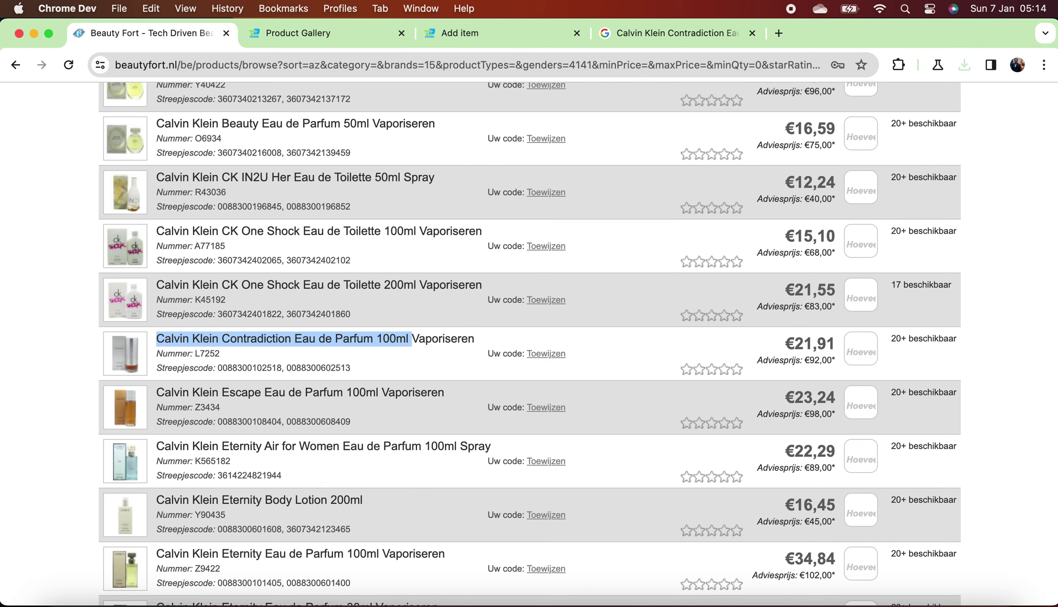
{"action": "left_click", "coordinate": [932, 601]}
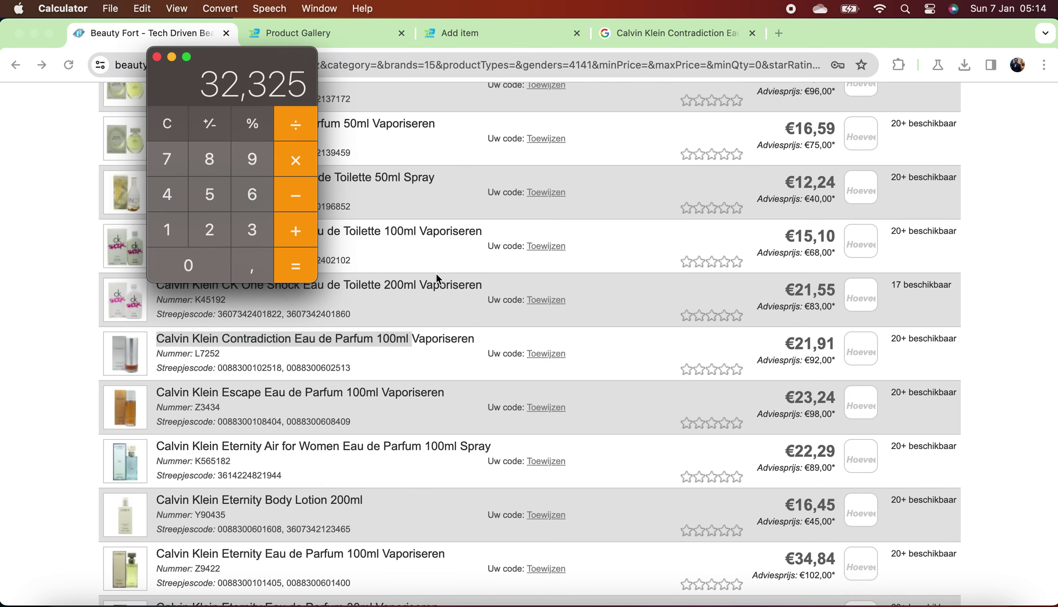
{"action": "left_click", "coordinate": [179, 124]}
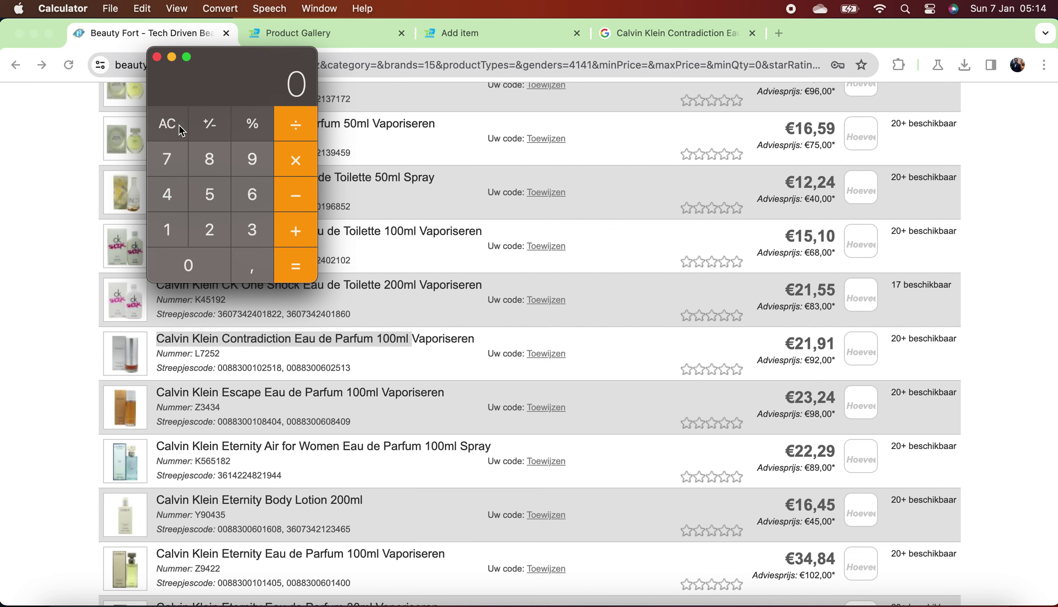
{"action": "type", "text": "21,91"}
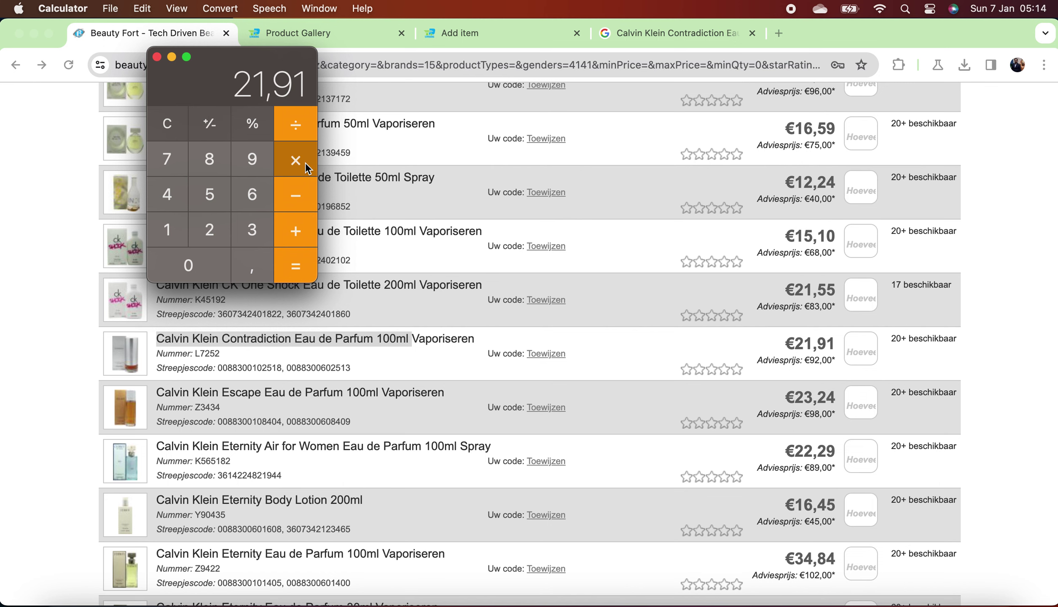
{"action": "type", "text": "1,5"}
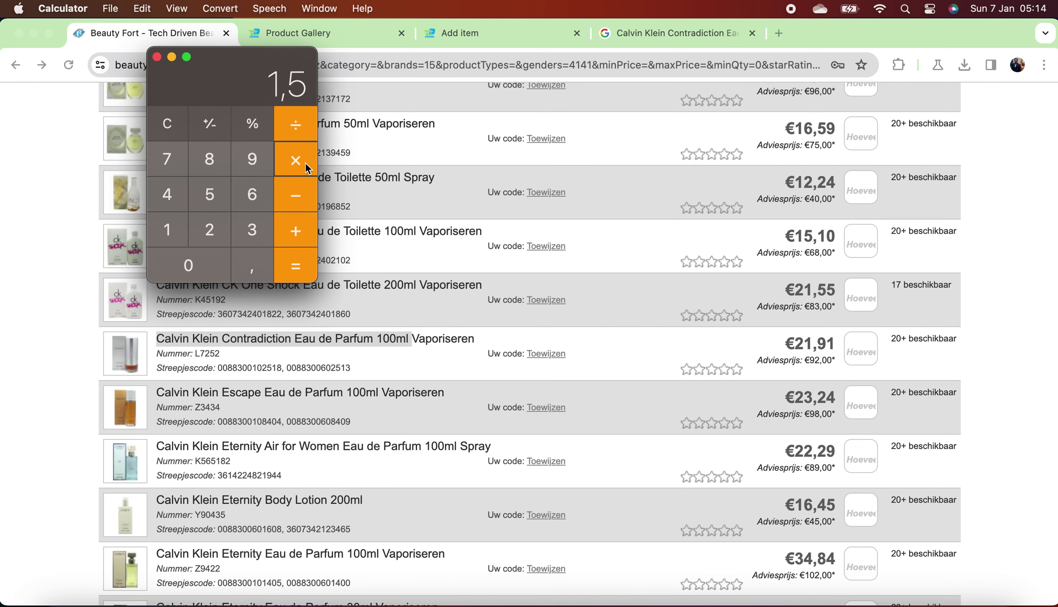
{"action": "left_click", "coordinate": [300, 266]}
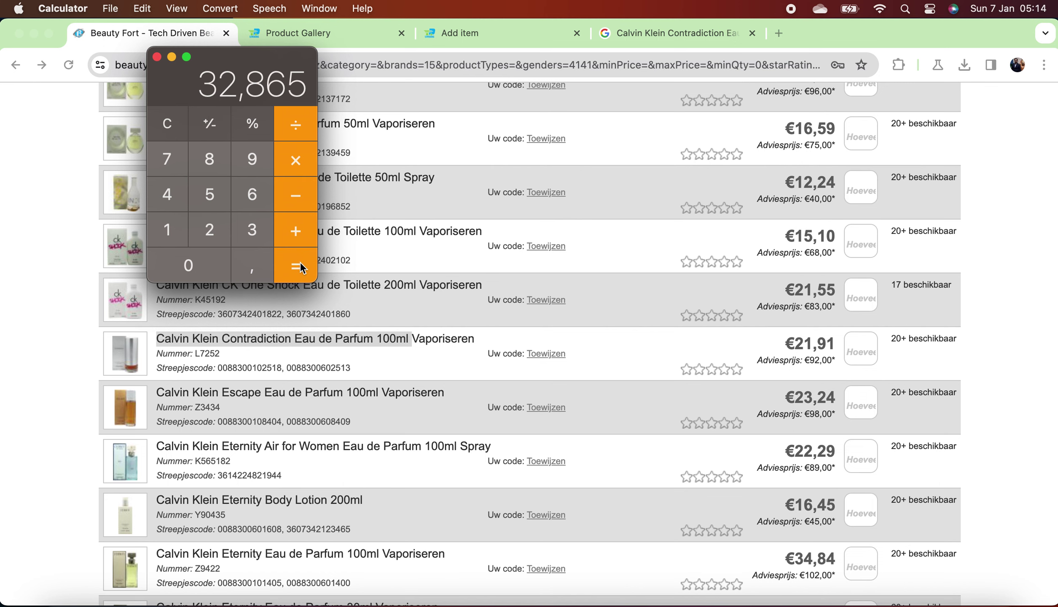
Return to the Add Item form and set the item price to 32.86.
{"action": "left_click", "coordinate": [597, 354]}
{"action": "left_click", "coordinate": [479, 32]}
{"action": "double_click", "coordinate": [351, 339]}
{"action": "type", "text": "32"}
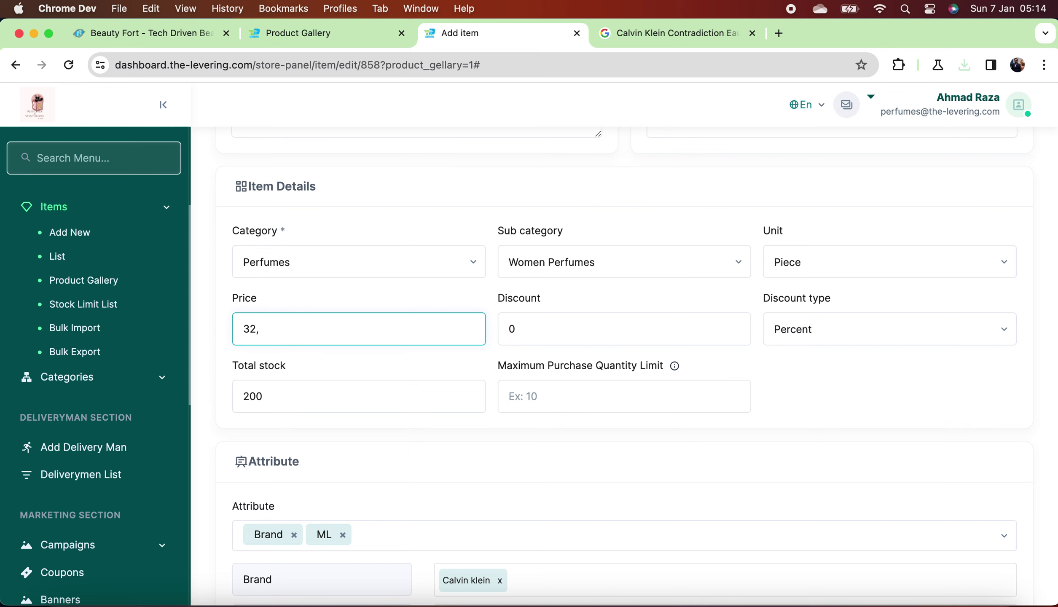
{"action": "type", "text": ".86"}
{"action": "left_click", "coordinate": [509, 419]}
Remove the 50 value from the ML attribute and set the Calvinklein-100 variant stock to 100.
{"action": "scroll", "coordinate": [510, 420], "scroll_direction": "down", "scroll_amount": 5}
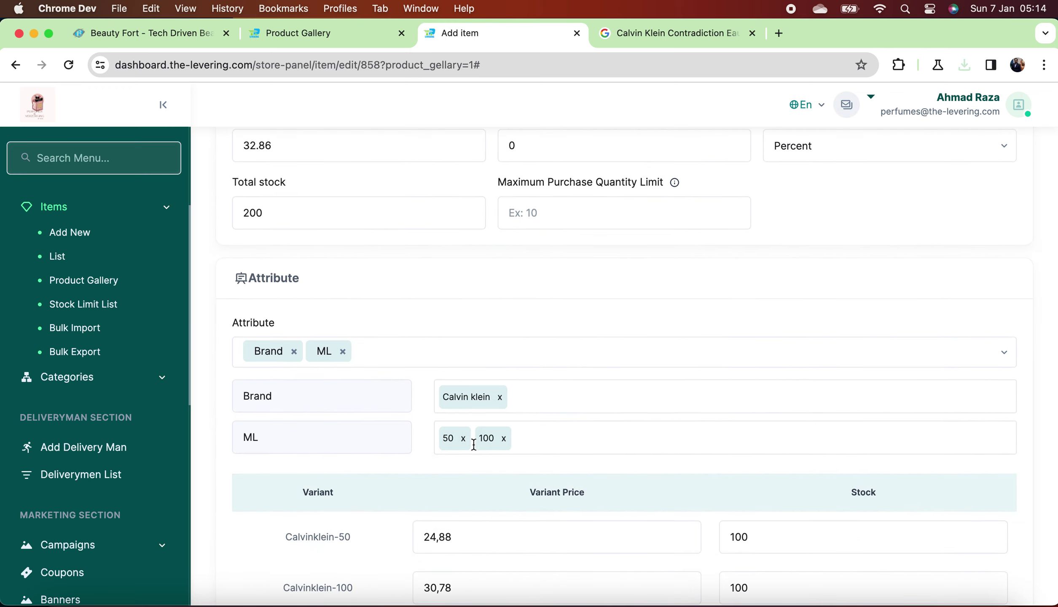
{"action": "left_click", "coordinate": [463, 440]}
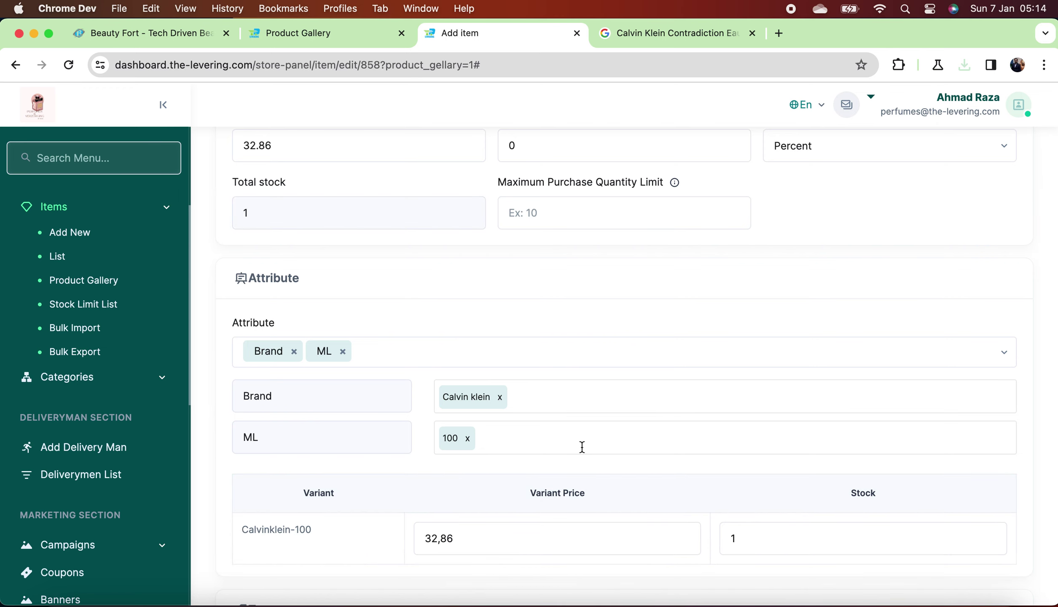
{"action": "left_click", "coordinate": [780, 543]}
{"action": "type", "text": "00"}
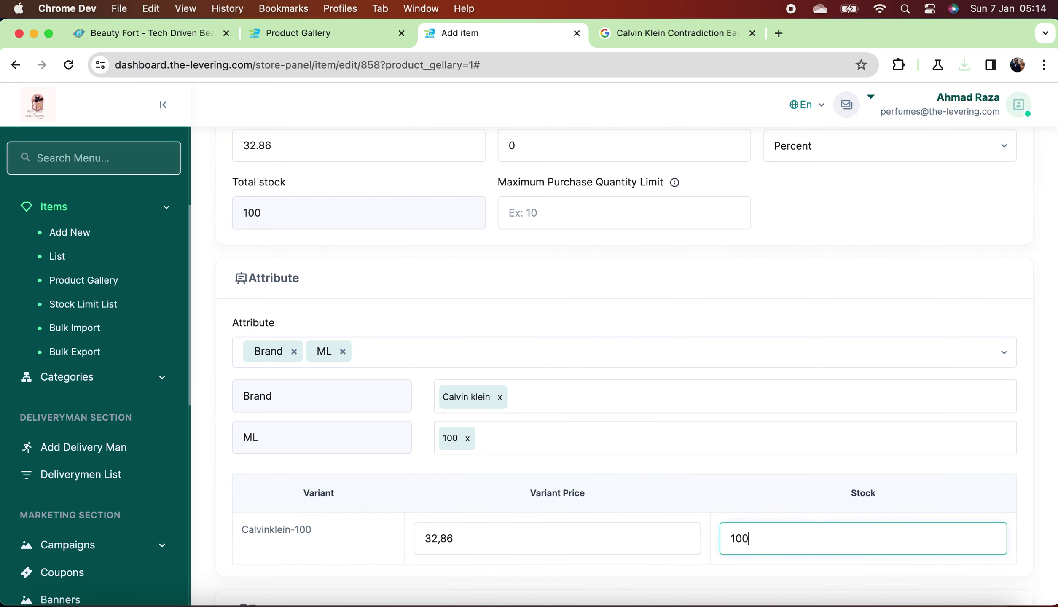
Review the completed Contradiction item form and submit the product.
{"action": "scroll", "coordinate": [733, 452], "scroll_direction": "up", "scroll_amount": 9}
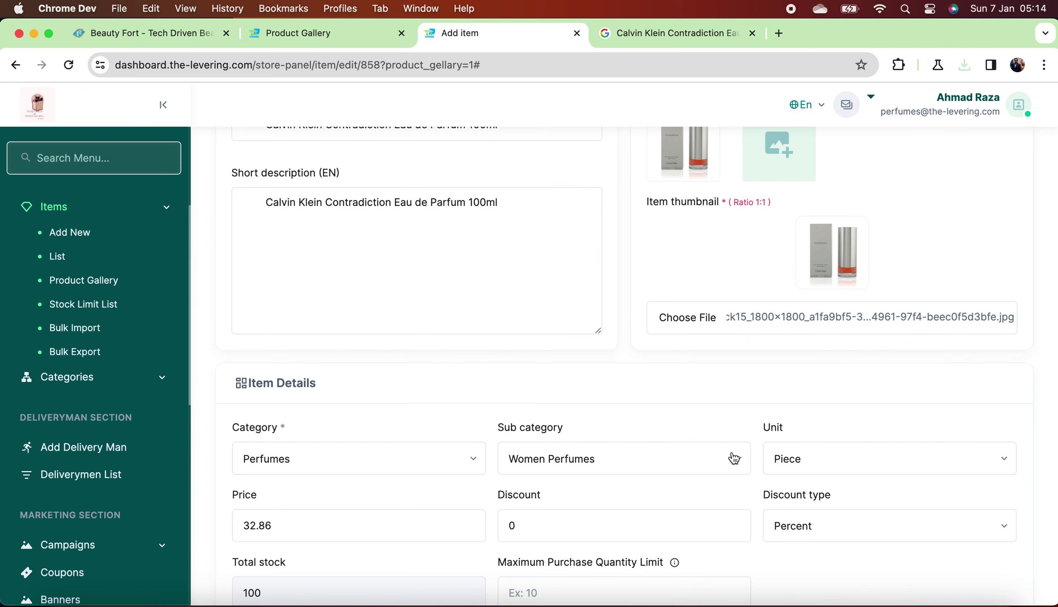
{"action": "scroll", "coordinate": [734, 458], "scroll_direction": "down", "scroll_amount": 9}
{"action": "left_click", "coordinate": [1011, 539]}
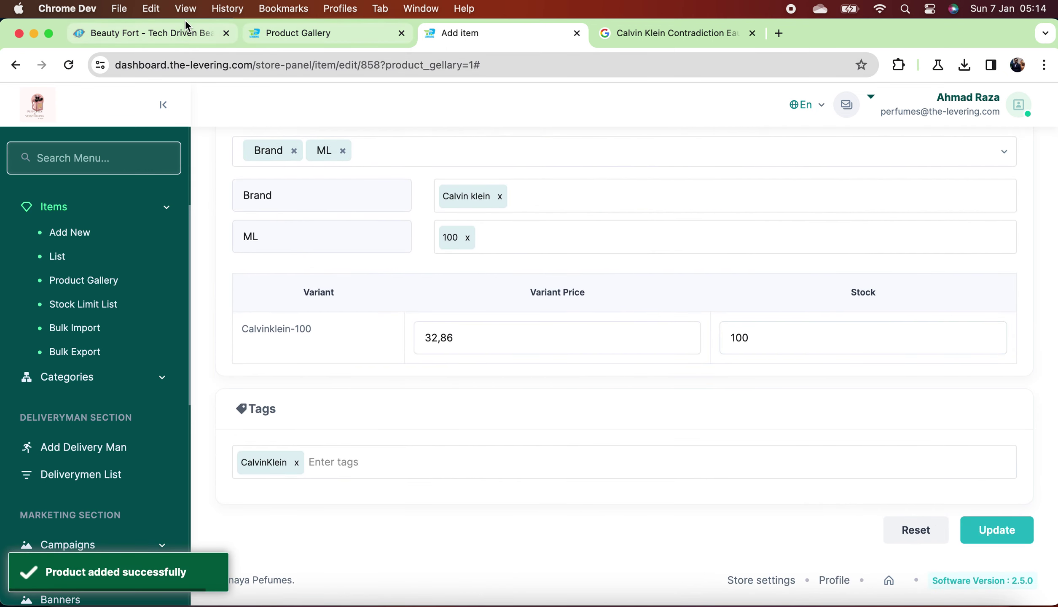
Copy the product name "Calvin Klein Escape Eau de Parfum 100ml" from the Beauty Fort list.
{"action": "left_click", "coordinate": [180, 33]}
{"action": "scroll", "coordinate": [428, 363], "scroll_direction": "down", "scroll_amount": 2}
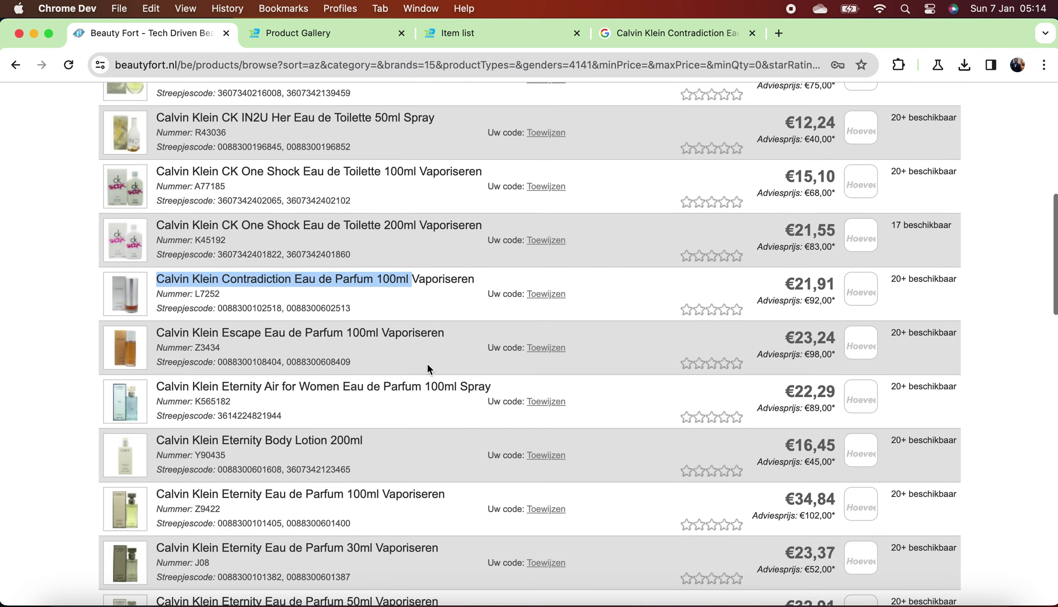
{"action": "left_click_drag", "start_coordinate": [380, 332], "coordinate": [156, 333]}
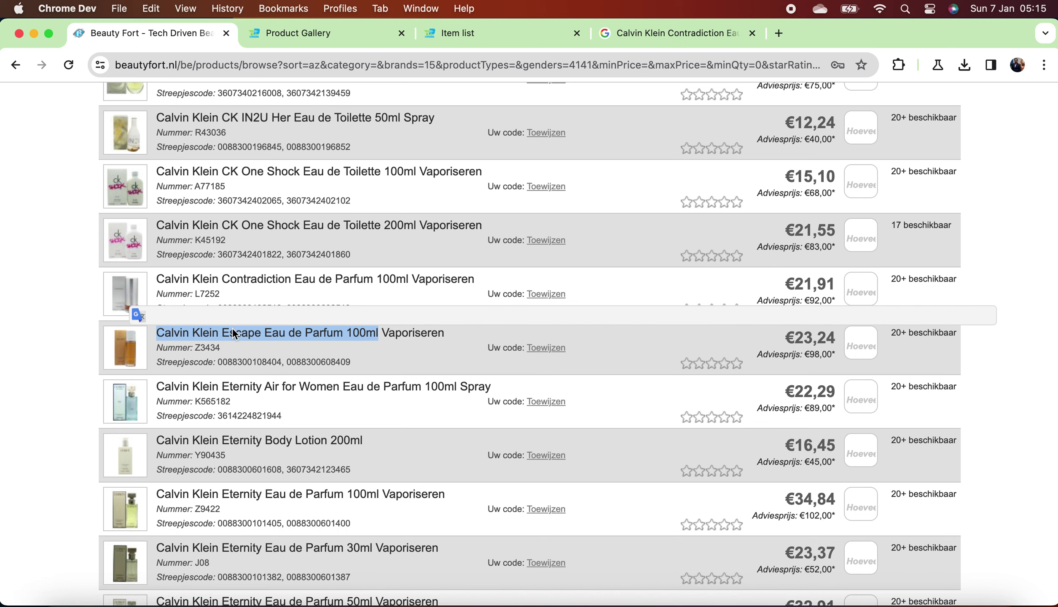
{"action": "right_click", "coordinate": [234, 334]}
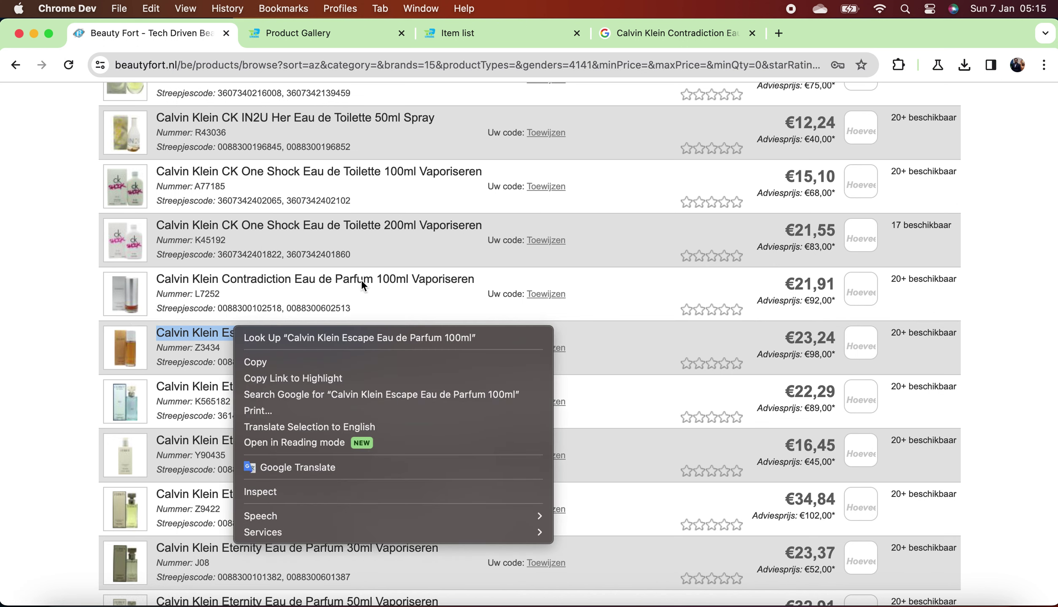
{"action": "left_click", "coordinate": [256, 362]}
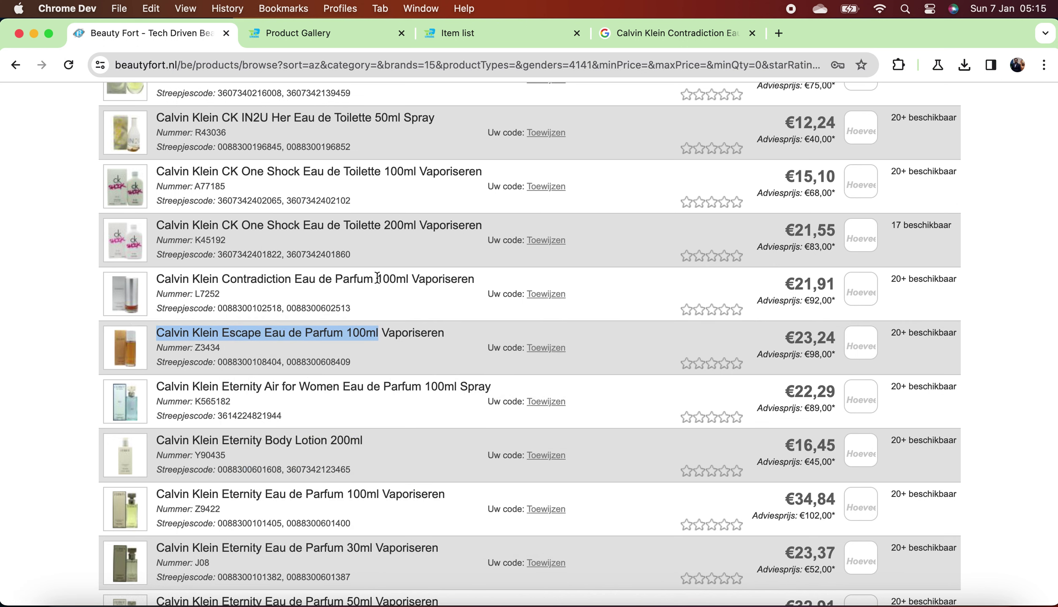
Close the item list, find "Calvin Klein Contradiction Eau de Parfum 100ml" in the product gallery, and start a new item from its info.
{"action": "left_click", "coordinate": [468, 32]}
{"action": "left_click", "coordinate": [577, 33]}
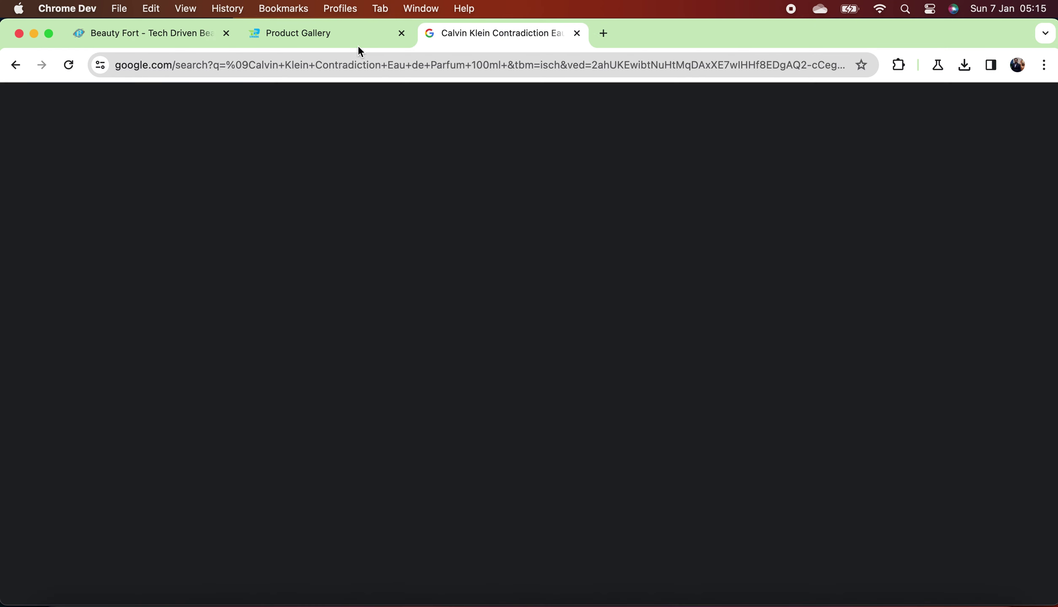
{"action": "left_click", "coordinate": [335, 39]}
{"action": "triple_click", "coordinate": [531, 187]}
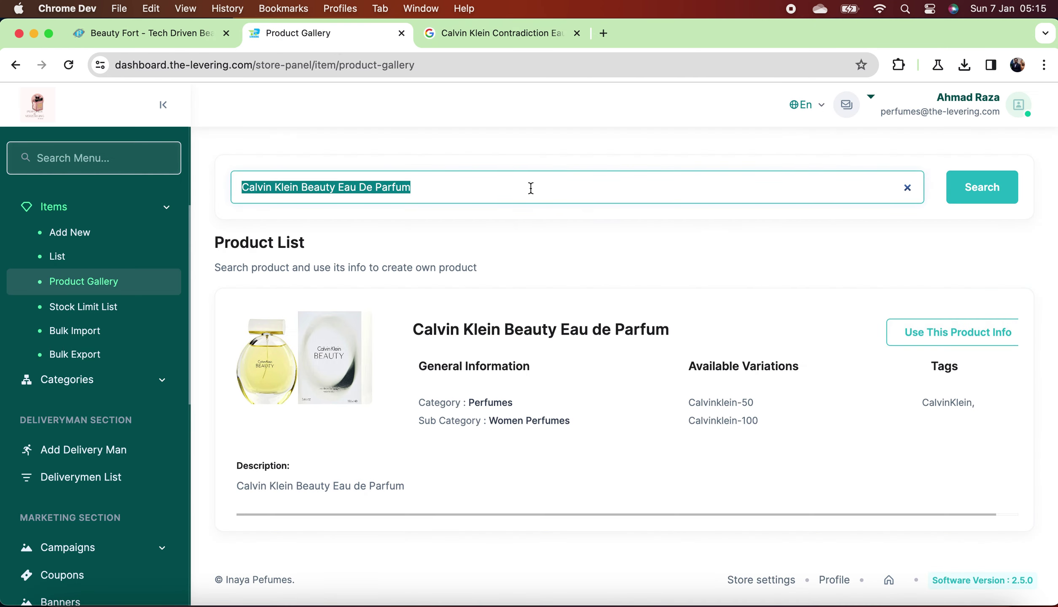
{"action": "type", "text": "Calvin Klein Contradiction Eau de Parfum 100ml"}
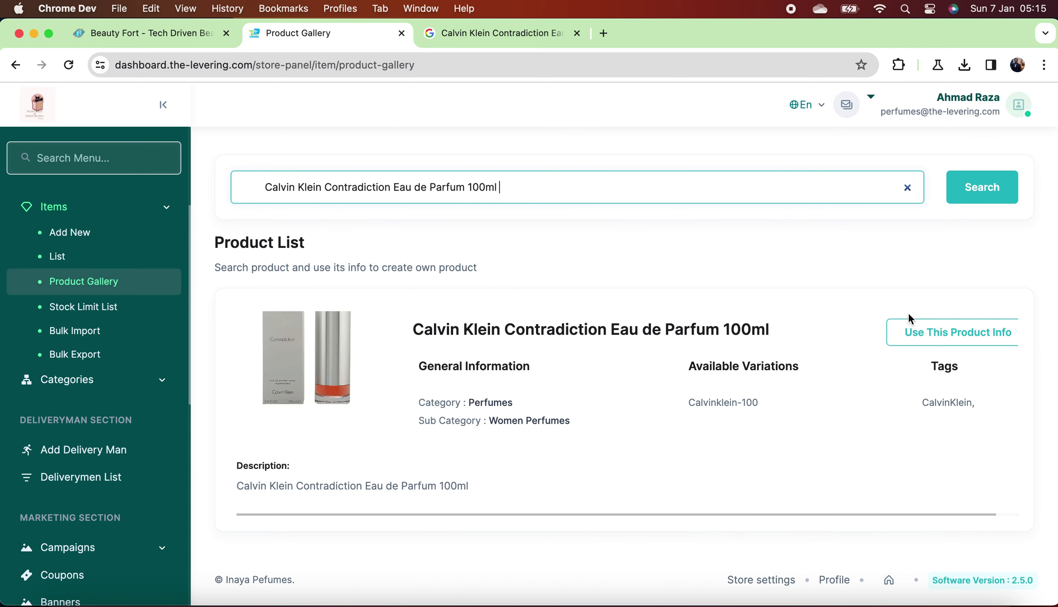
{"action": "left_click", "coordinate": [913, 331]}
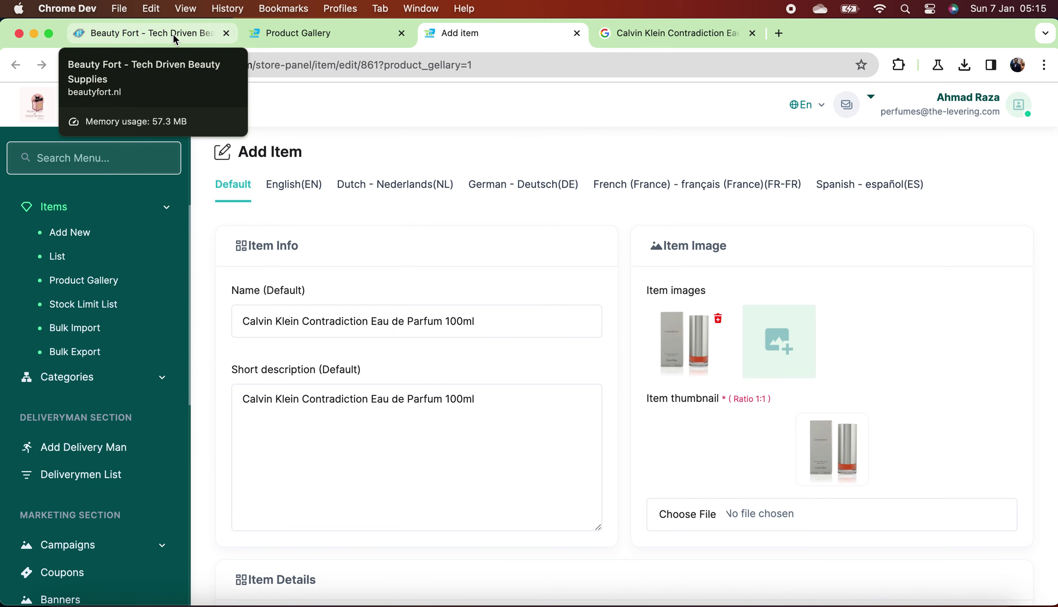
{"action": "left_click", "coordinate": [402, 33]}
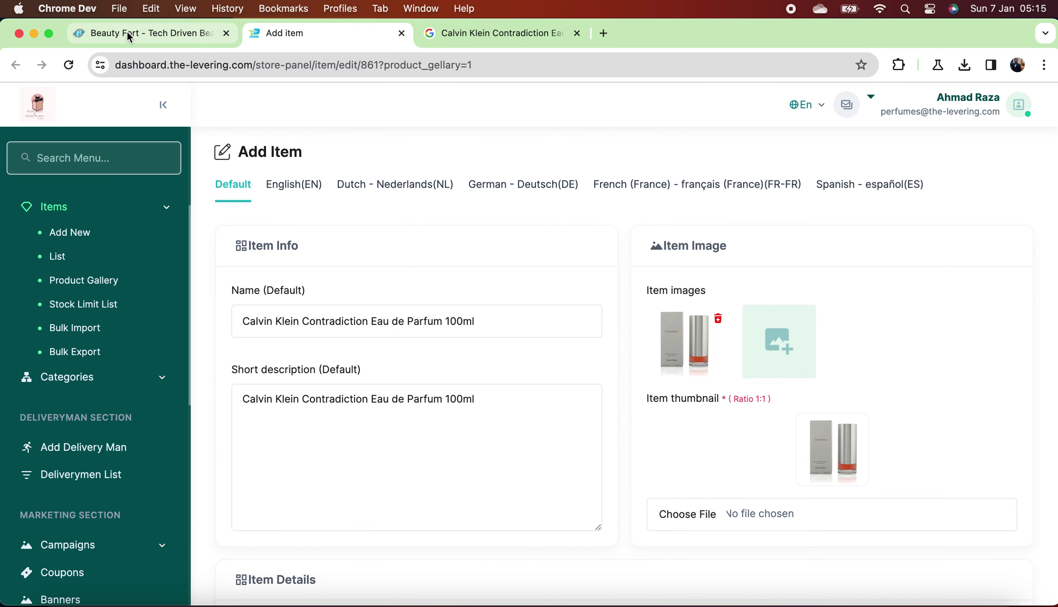
Copy "Calvin Klein Escape Eau de Parfum 100ml" from the Beauty Fort list and use it as the item's default name and short description.
{"action": "left_click", "coordinate": [128, 34]}
{"action": "right_click", "coordinate": [340, 335]}
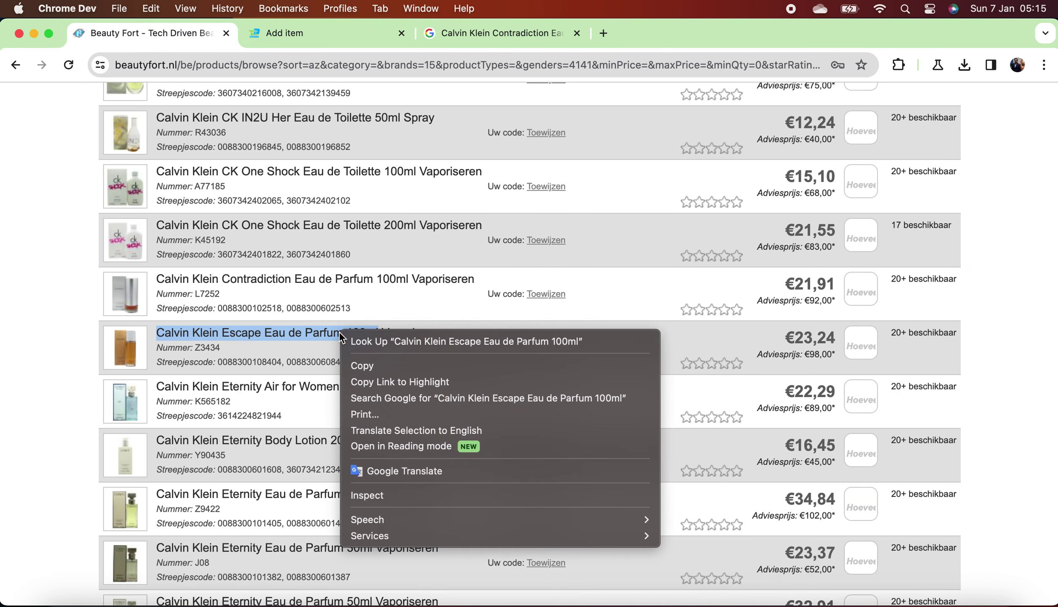
{"action": "left_click", "coordinate": [462, 369]}
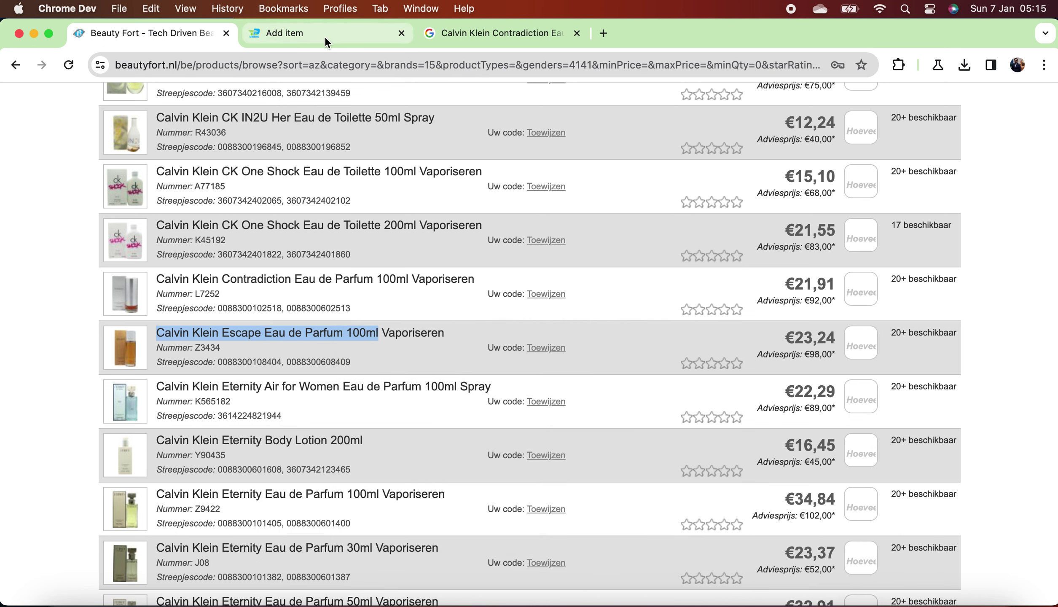
{"action": "left_click", "coordinate": [325, 35]}
{"action": "triple_click", "coordinate": [395, 315]}
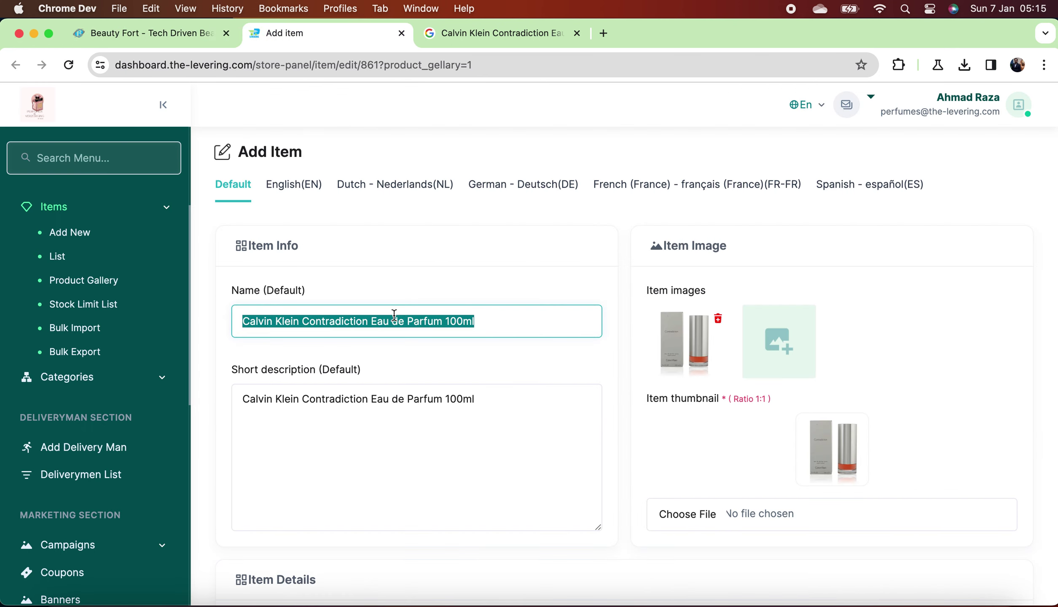
{"action": "key", "text": "super+v"}
{"action": "triple_click", "coordinate": [417, 408]}
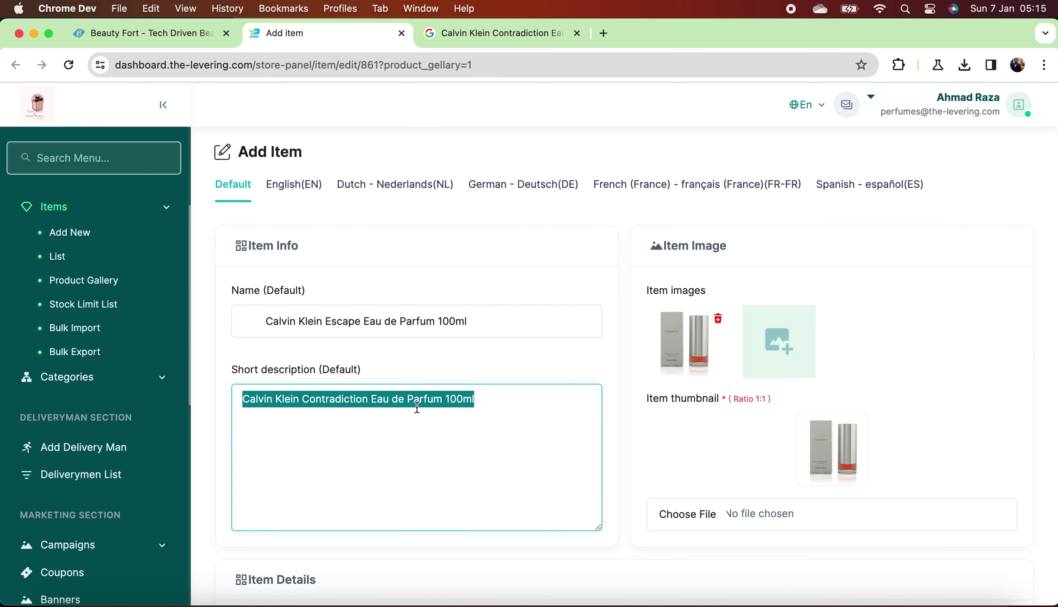
{"action": "key", "text": "super+v"}
Replace the item's English name and short description with "Calvin Klein Escape Eau de Parfum 100ml".
{"action": "left_click", "coordinate": [302, 188]}
{"action": "triple_click", "coordinate": [378, 314]}
{"action": "key", "text": "super+v"}
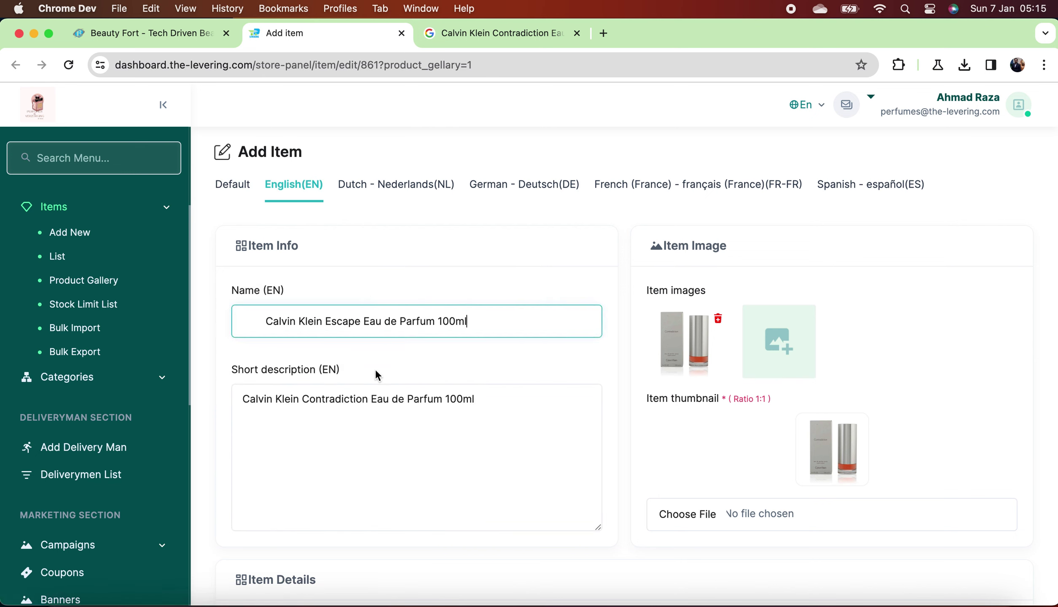
{"action": "triple_click", "coordinate": [384, 401]}
{"action": "key", "text": "super+v"}
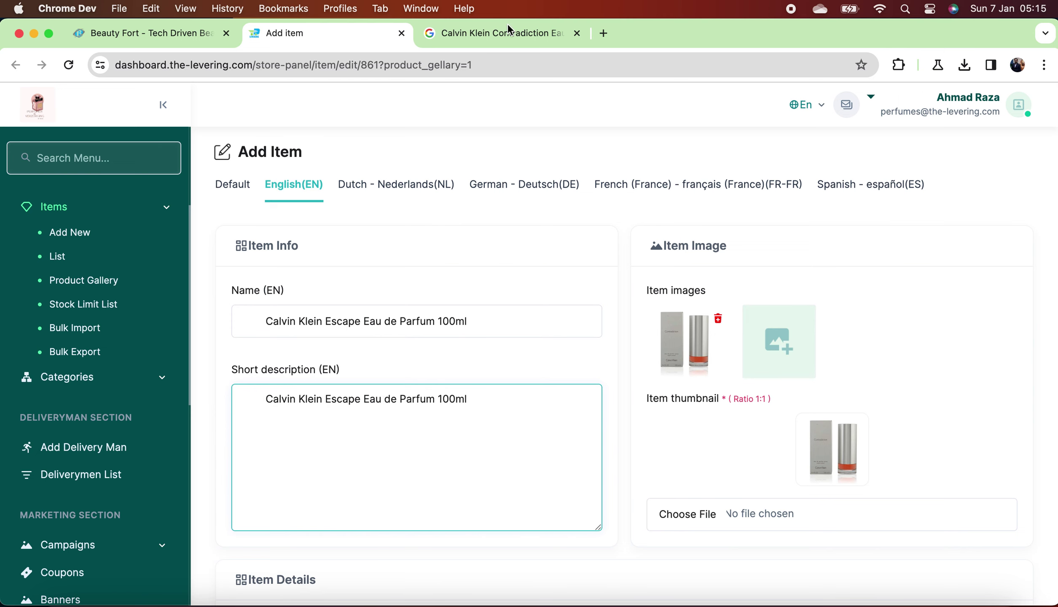
Search Google Images for "Calvin Klein Escape Eau de Parfum 100ml".
{"action": "left_click", "coordinate": [518, 39]}
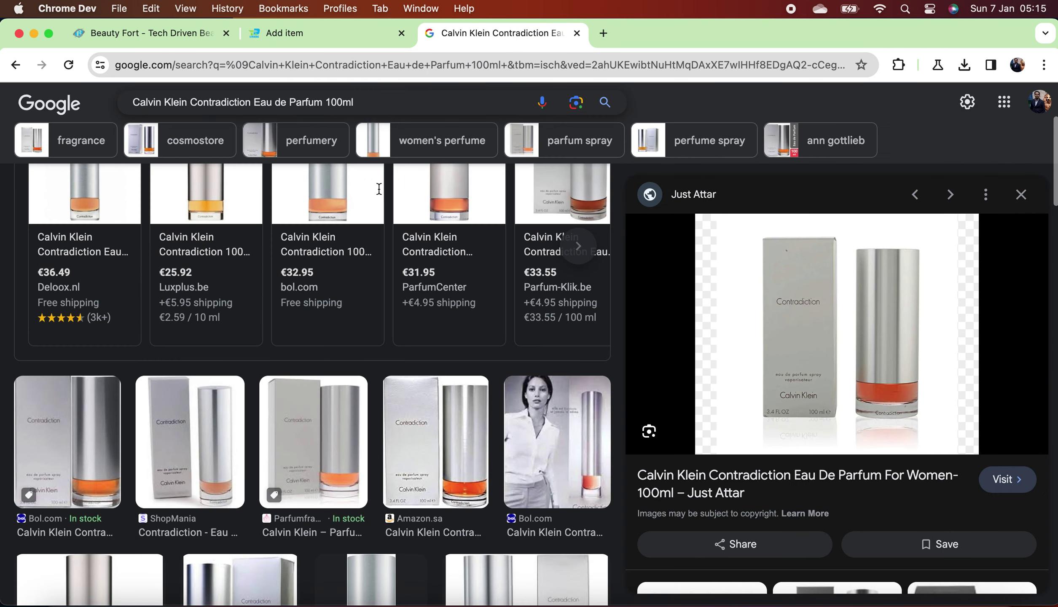
{"action": "triple_click", "coordinate": [407, 111]}
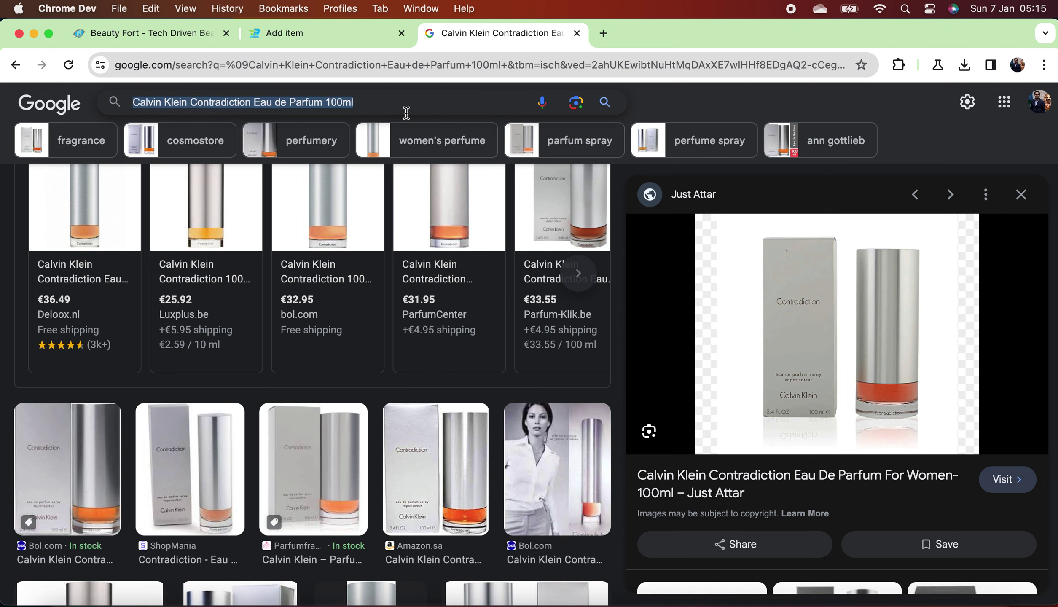
{"action": "key", "text": "super+v"}
{"action": "key", "text": "Return"}
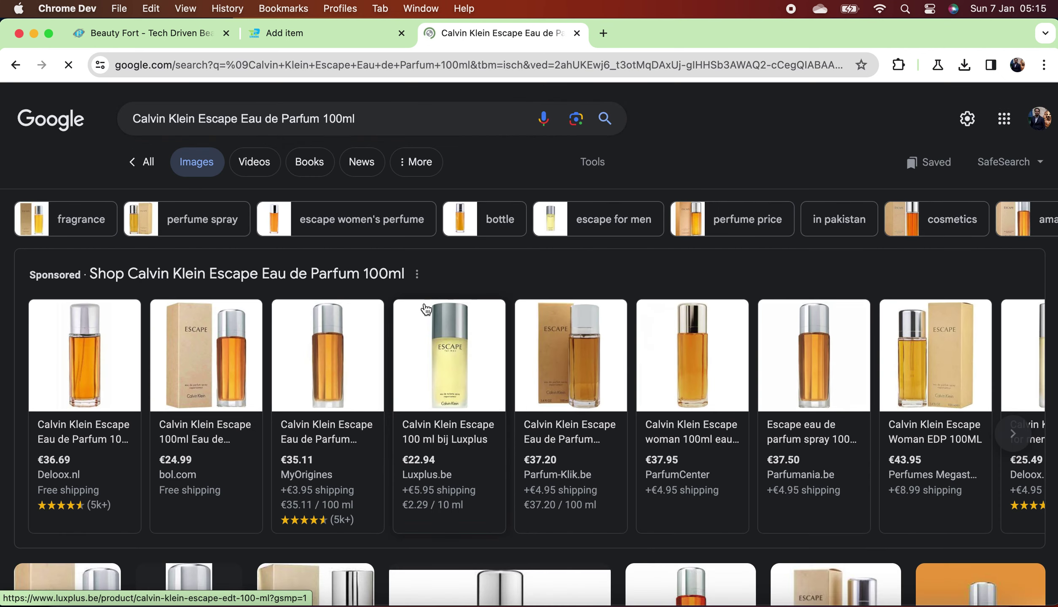
Save the BRASTY.BE image of the Escape box and bottle to the calvinklein folder as 2369-3.
{"action": "scroll", "coordinate": [426, 309], "scroll_direction": "down", "scroll_amount": 5}
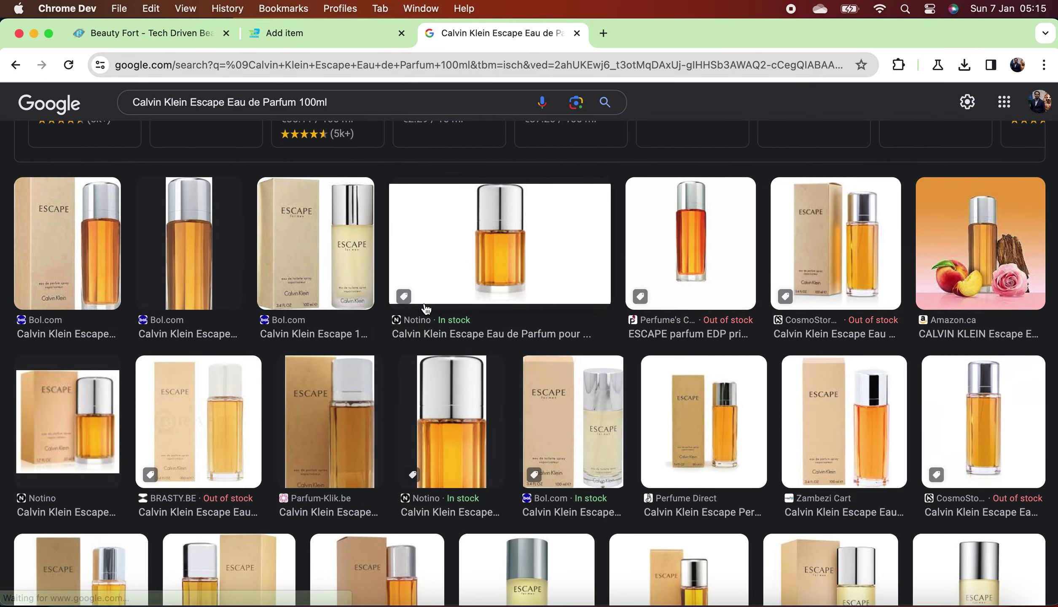
{"action": "scroll", "coordinate": [377, 383], "scroll_direction": "down", "scroll_amount": 2}
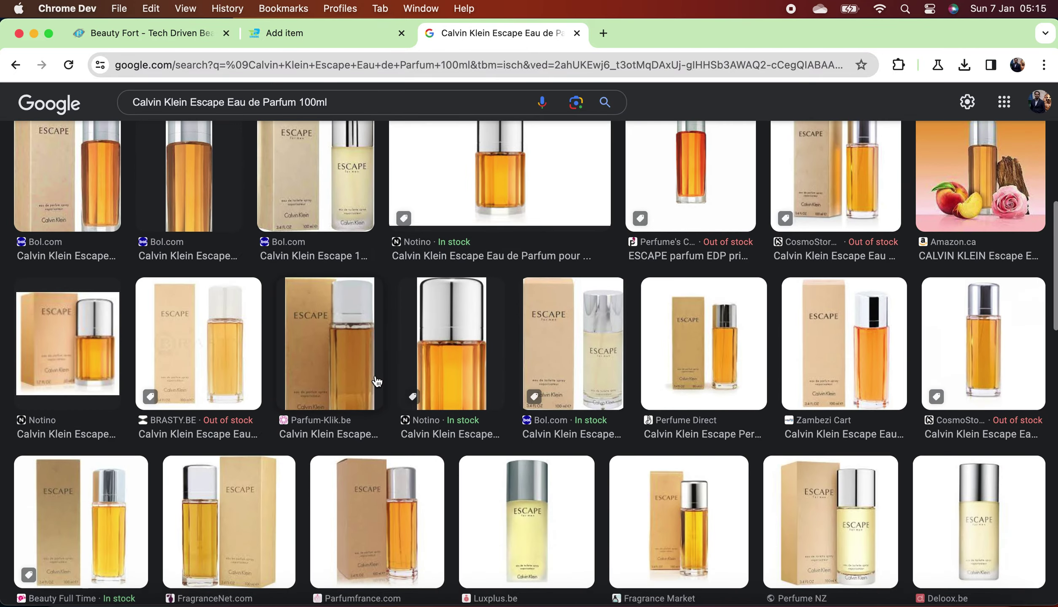
{"action": "left_click", "coordinate": [210, 342]}
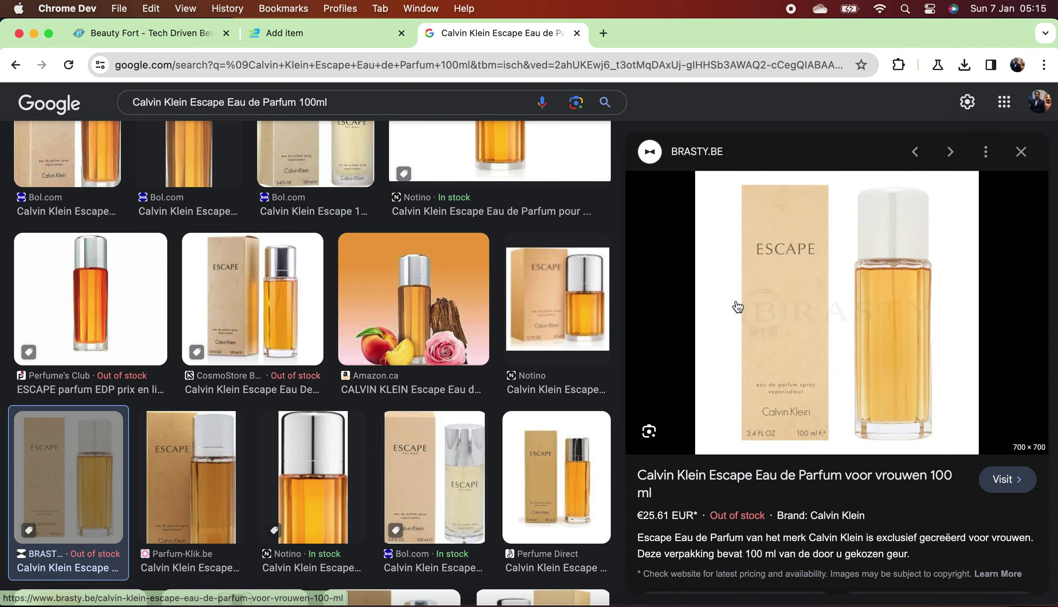
{"action": "right_click", "coordinate": [794, 340]}
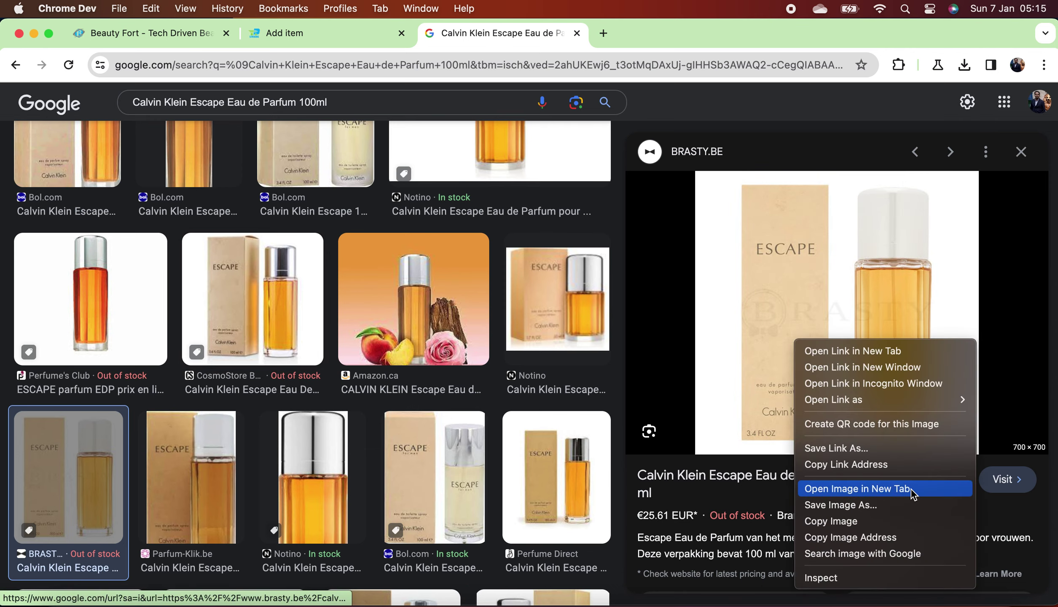
{"action": "left_click", "coordinate": [911, 509]}
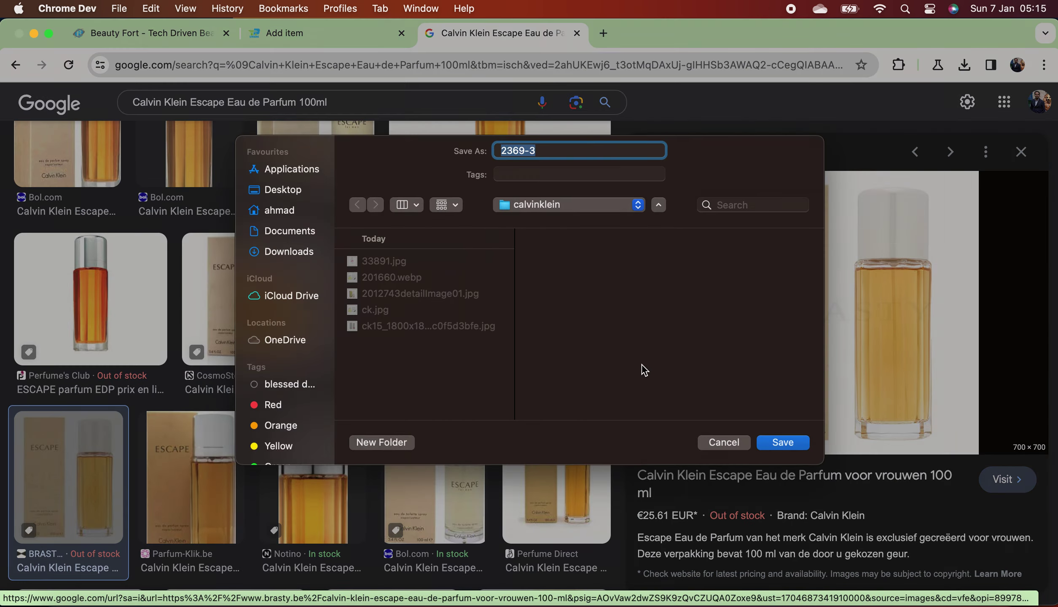
{"action": "key", "text": "Right"}
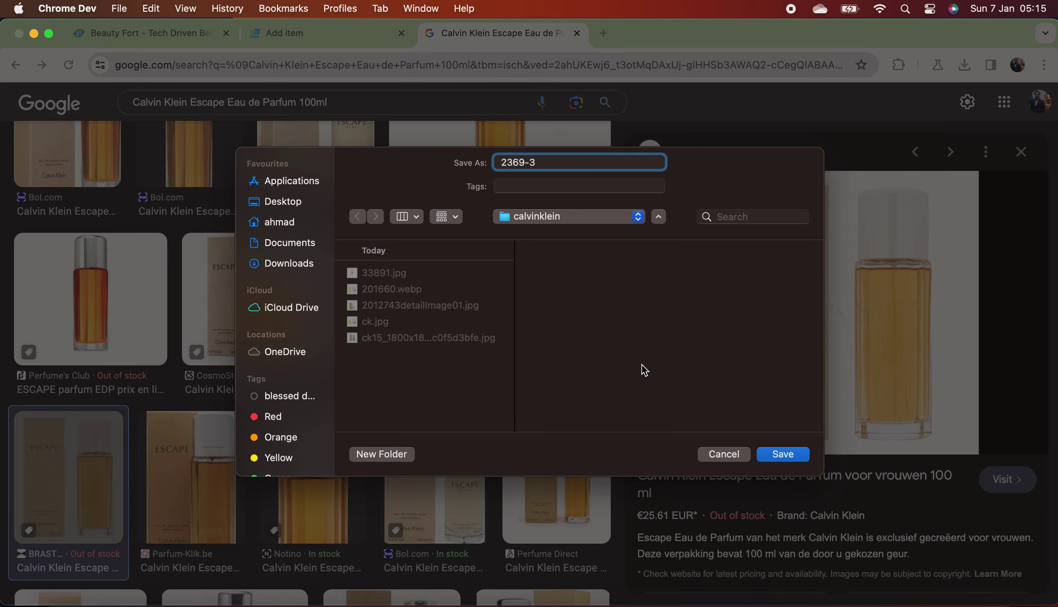
{"action": "left_click", "coordinate": [796, 454]}
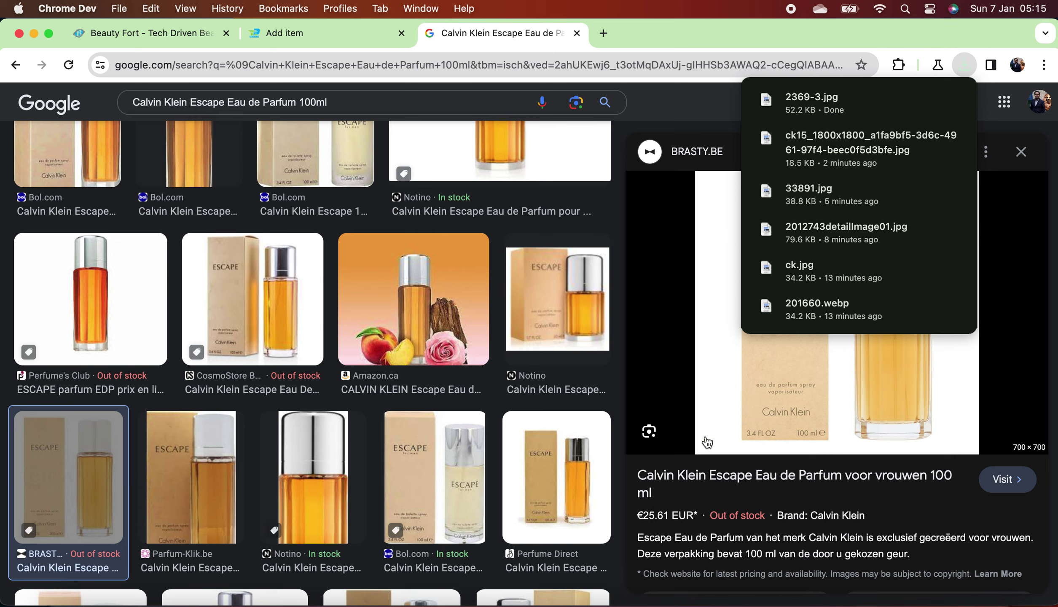
Upload 2369-3.jpg from the calvinklein folder as both the item image and the item thumbnail.
{"action": "left_click", "coordinate": [320, 34]}
{"action": "left_click", "coordinate": [794, 334]}
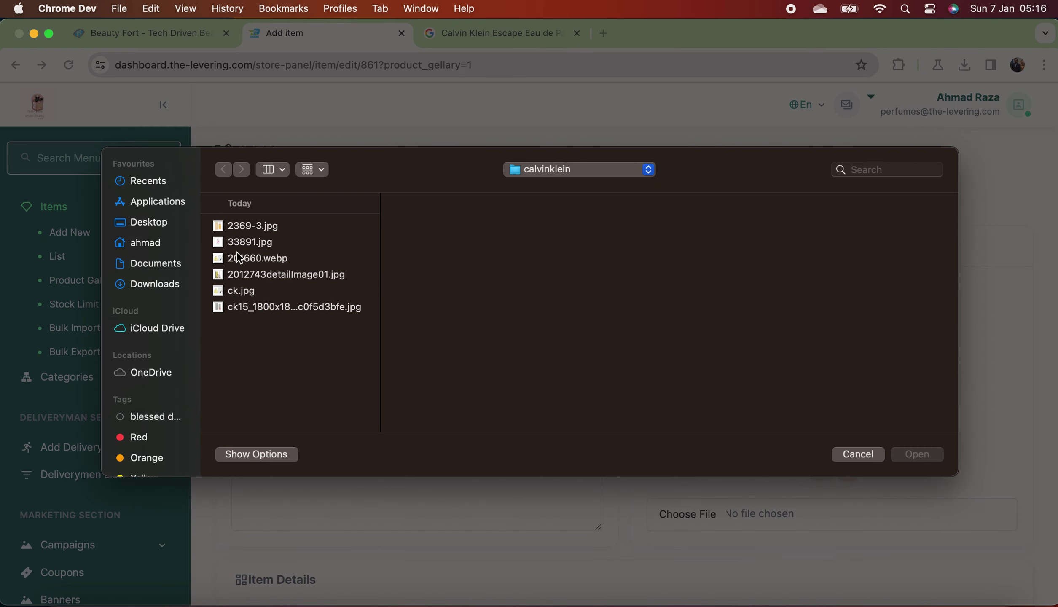
{"action": "left_click", "coordinate": [282, 307]}
{"action": "left_click", "coordinate": [249, 294]}
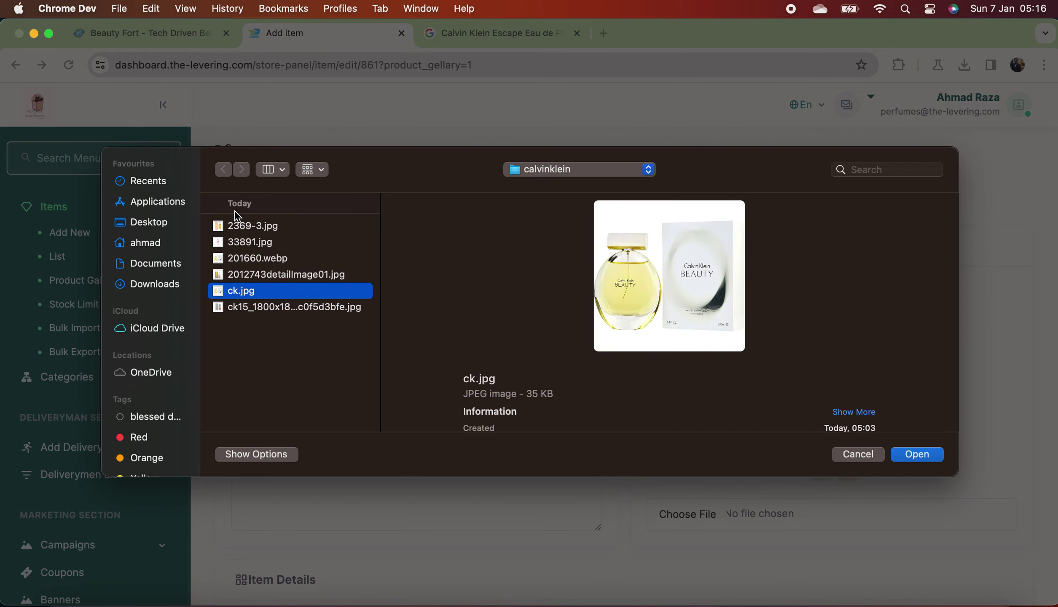
{"action": "left_click", "coordinate": [289, 225]}
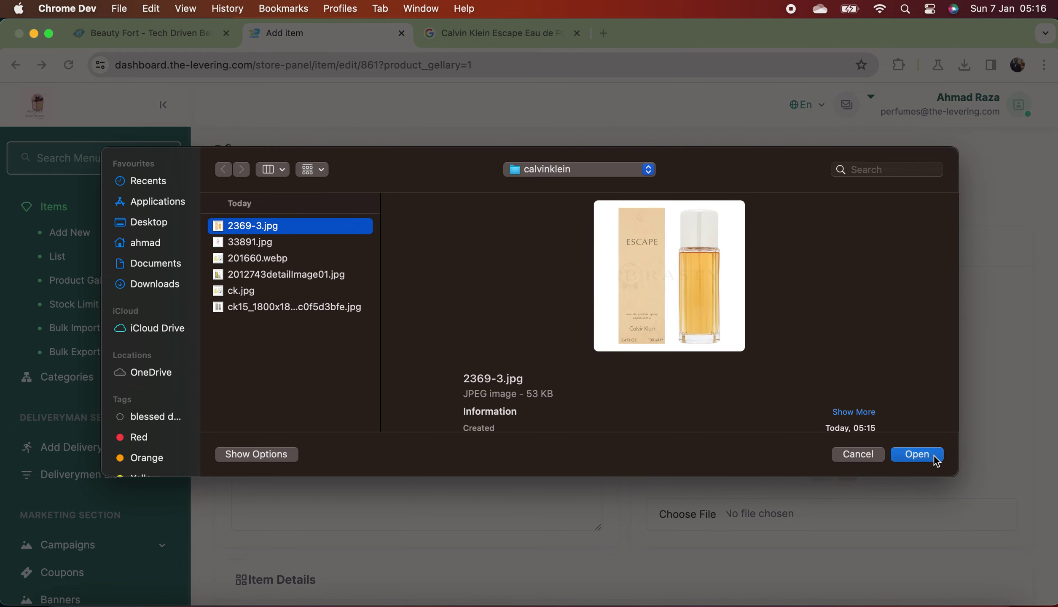
{"action": "left_click", "coordinate": [918, 454]}
{"action": "left_click", "coordinate": [780, 515]}
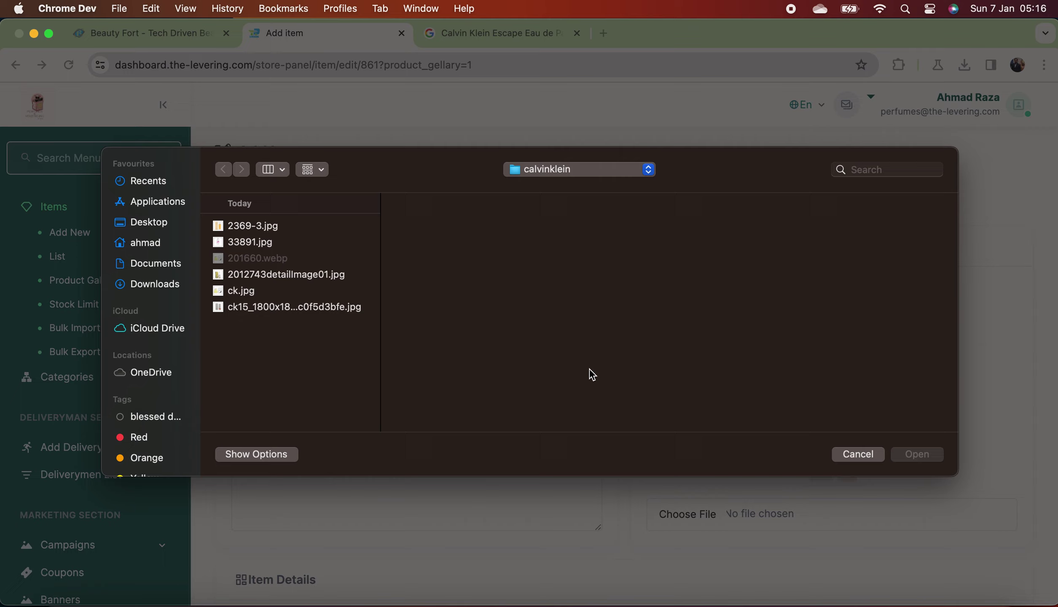
{"action": "left_click", "coordinate": [275, 231]}
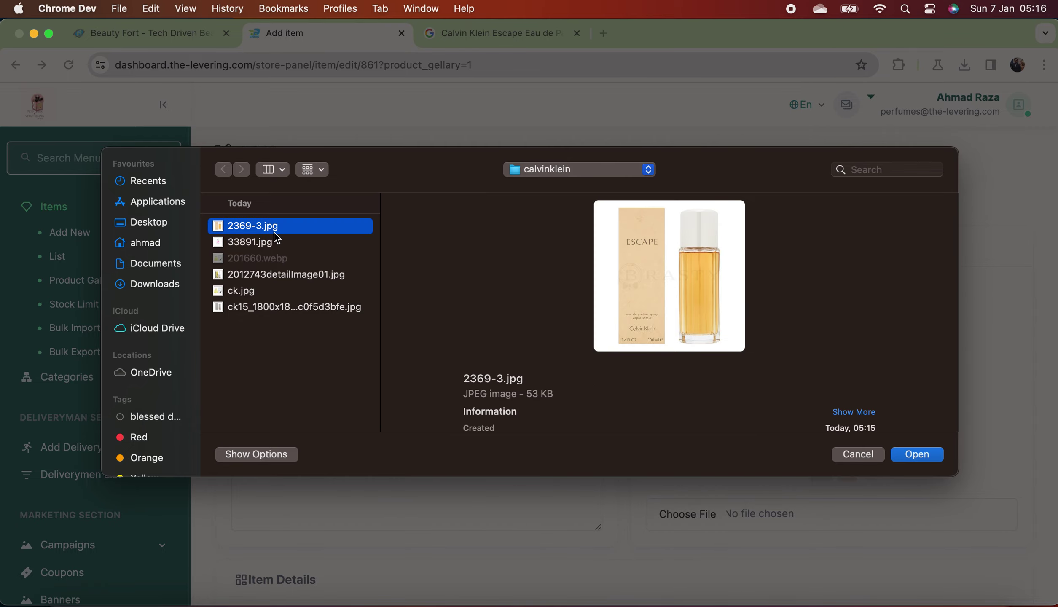
{"action": "left_click", "coordinate": [927, 453]}
Remove the old Contradiction picture from the item images and check the default and English item info.
{"action": "left_click", "coordinate": [719, 320]}
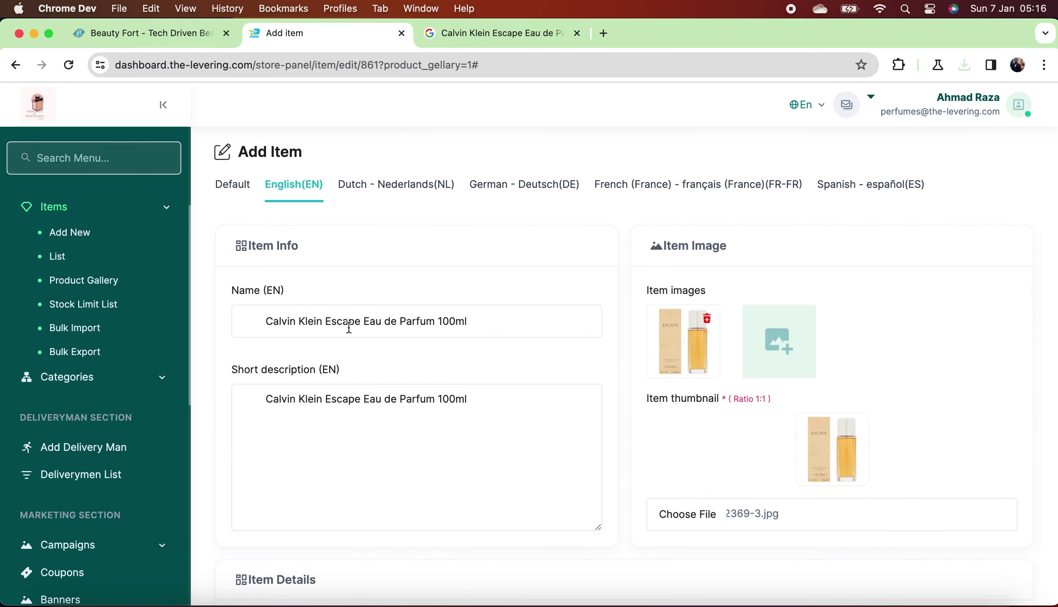
{"action": "scroll", "coordinate": [321, 333], "scroll_direction": "down", "scroll_amount": 3}
{"action": "scroll", "coordinate": [296, 295], "scroll_direction": "up", "scroll_amount": 3}
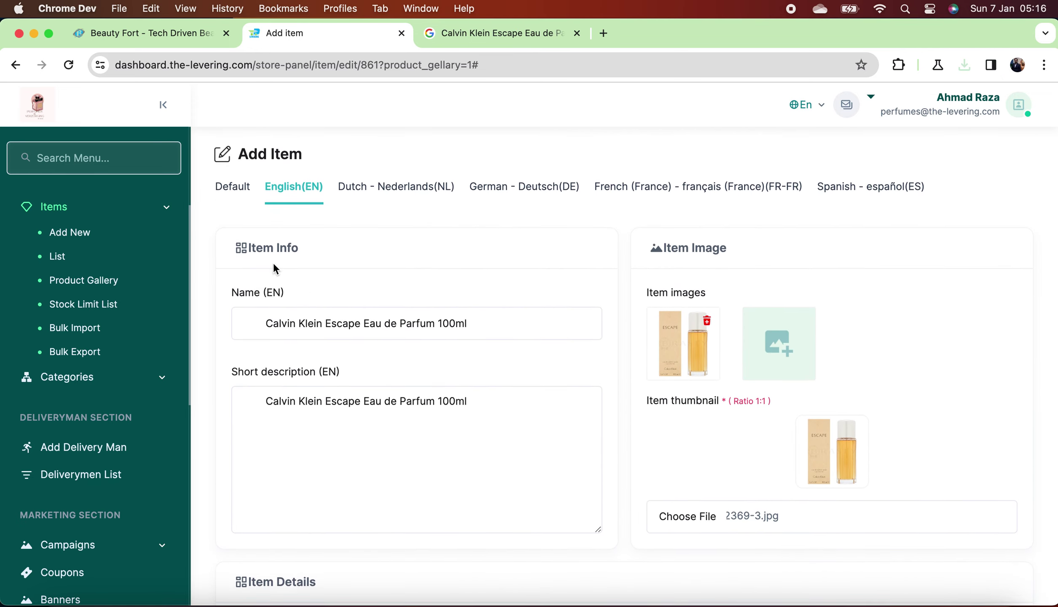
{"action": "left_click", "coordinate": [234, 186]}
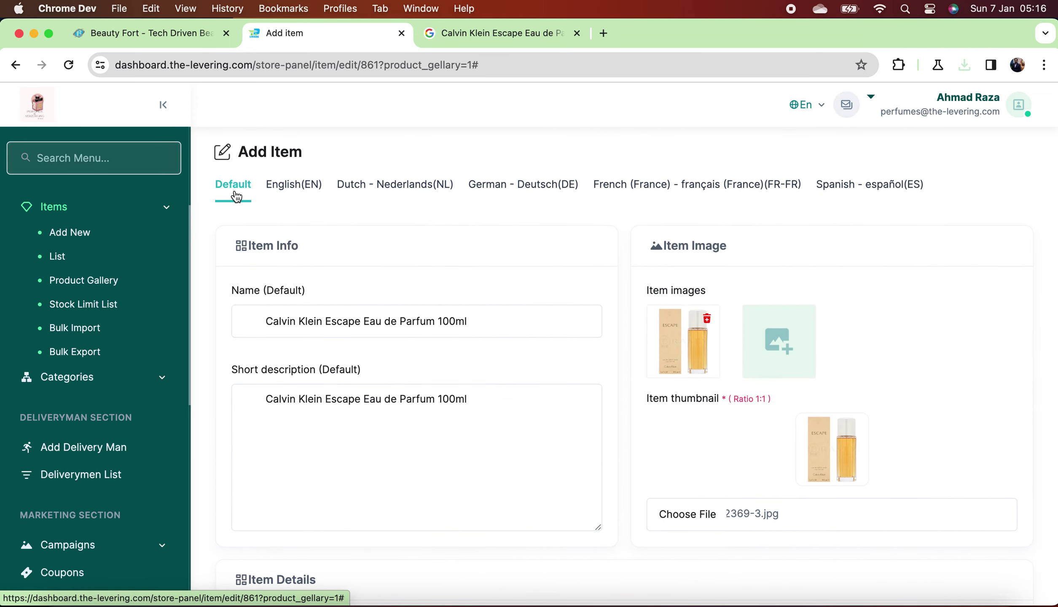
{"action": "left_click", "coordinate": [285, 185]}
{"action": "scroll", "coordinate": [526, 424], "scroll_direction": "down", "scroll_amount": 5}
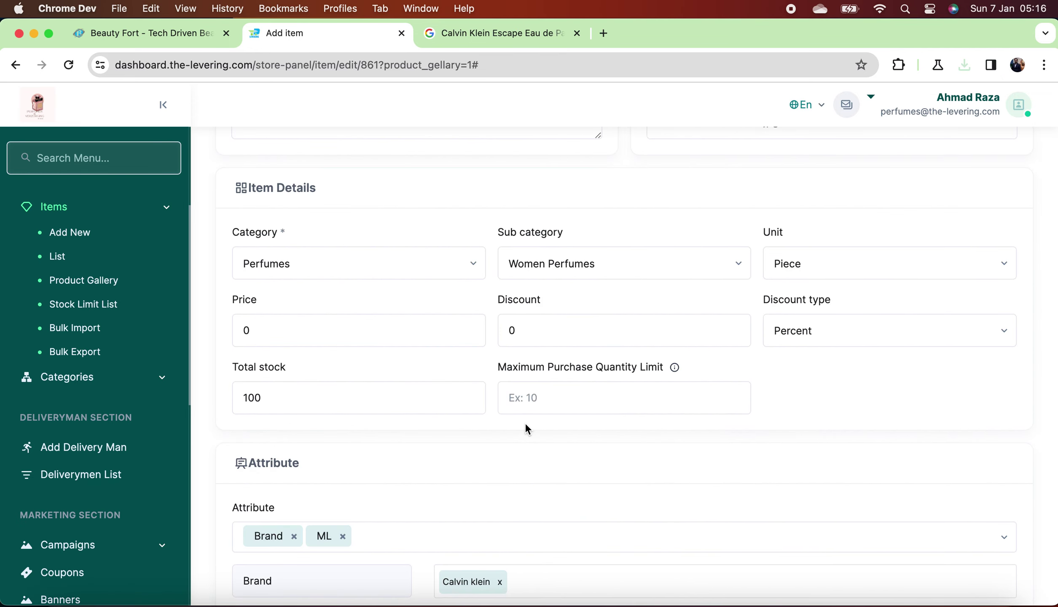
Take the Escape perfume's Beauty Fort price of 23,24 and multiply it by 1,5 in Calculator.
{"action": "left_click", "coordinate": [192, 36]}
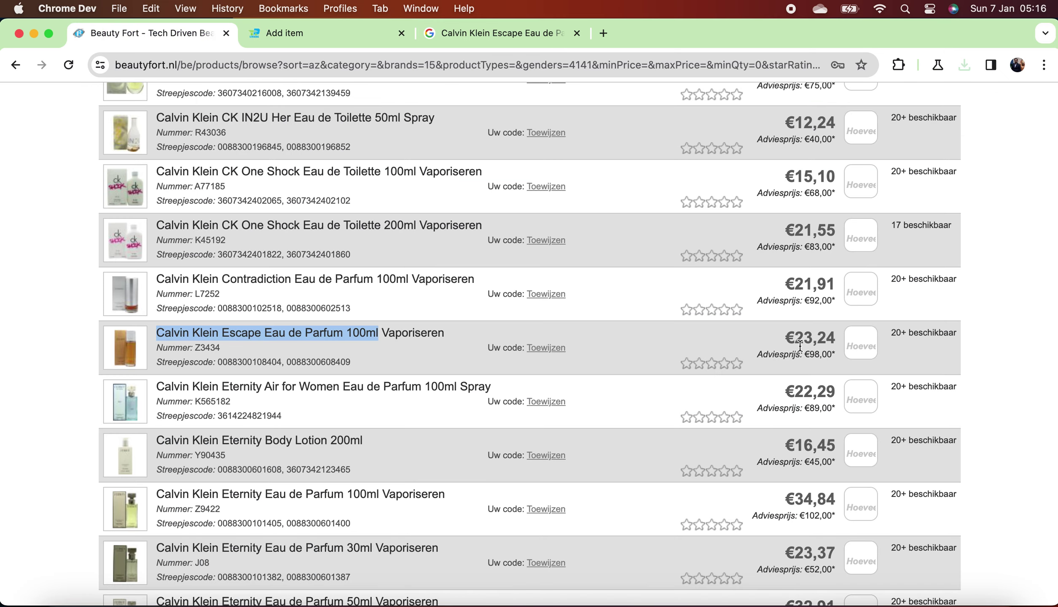
{"action": "left_click_drag", "start_coordinate": [842, 338], "coordinate": [778, 341]}
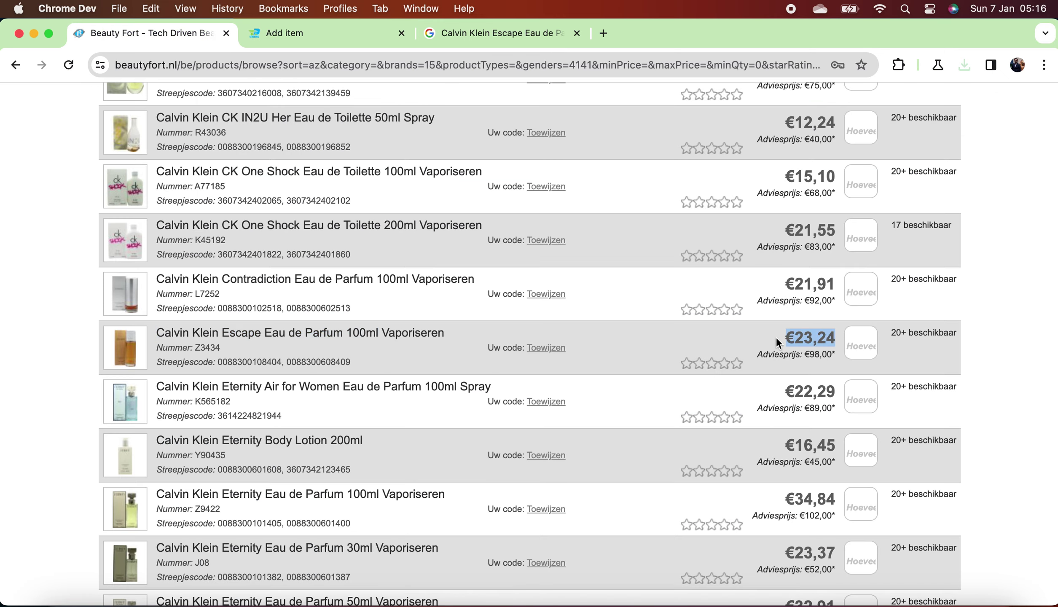
{"action": "left_click", "coordinate": [606, 333]}
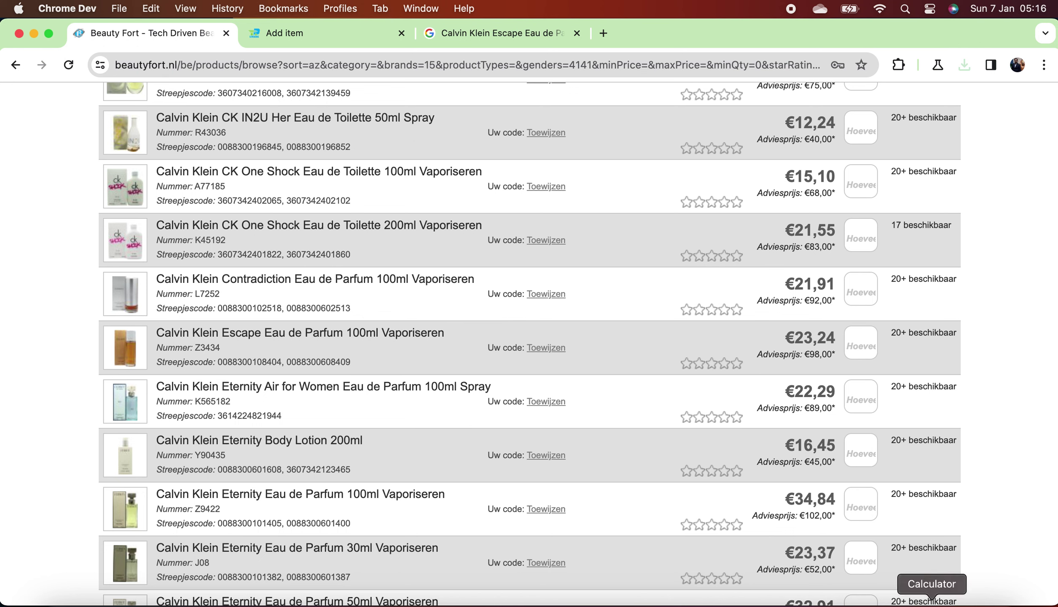
{"action": "left_click", "coordinate": [932, 602]}
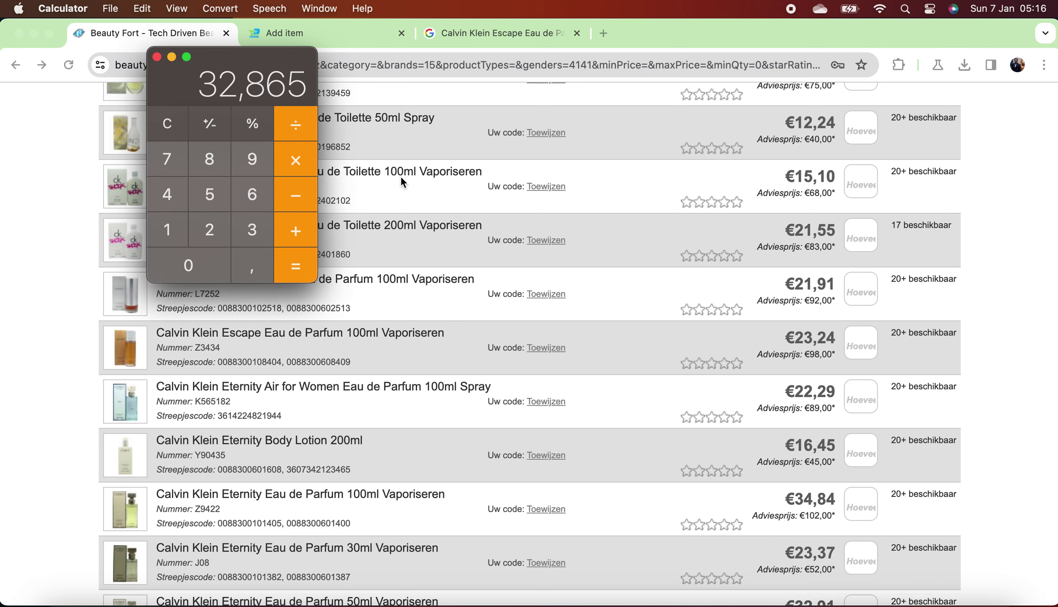
{"action": "key", "text": "Escape"}
{"action": "type", "text": "3"}
{"action": "key", "text": "BackSpace"}
{"action": "type", "text": "23,24"}
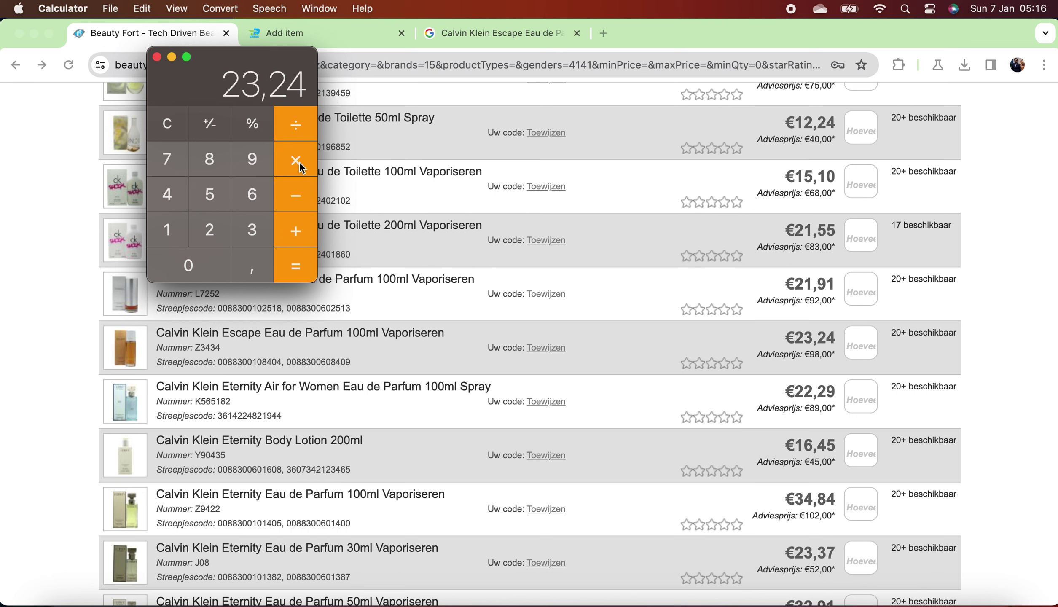
{"action": "left_click", "coordinate": [155, 232]}
{"action": "left_click", "coordinate": [252, 265]}
{"action": "left_click", "coordinate": [211, 199]}
{"action": "left_click", "coordinate": [296, 256]}
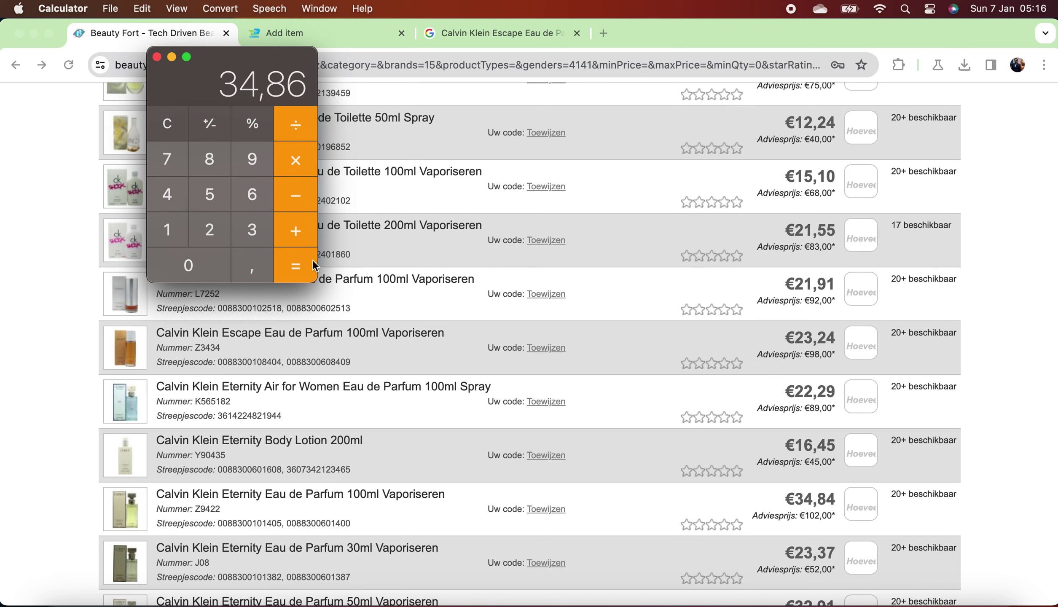
Return to the Add Item form and set the item's price to 34.86.
{"action": "left_click", "coordinate": [545, 277]}
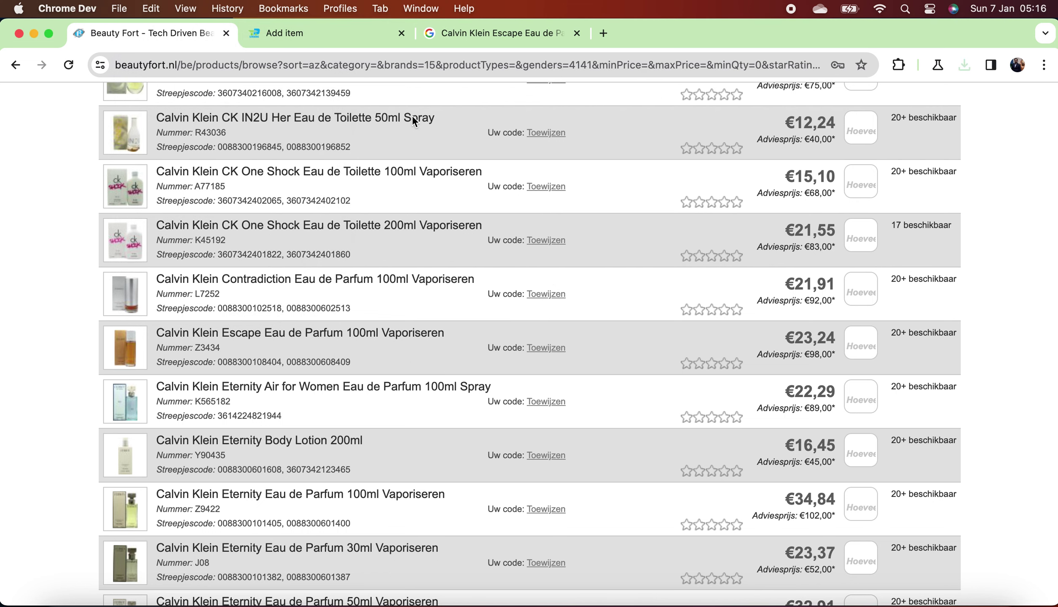
{"action": "left_click", "coordinate": [340, 36]}
{"action": "left_click", "coordinate": [303, 330]}
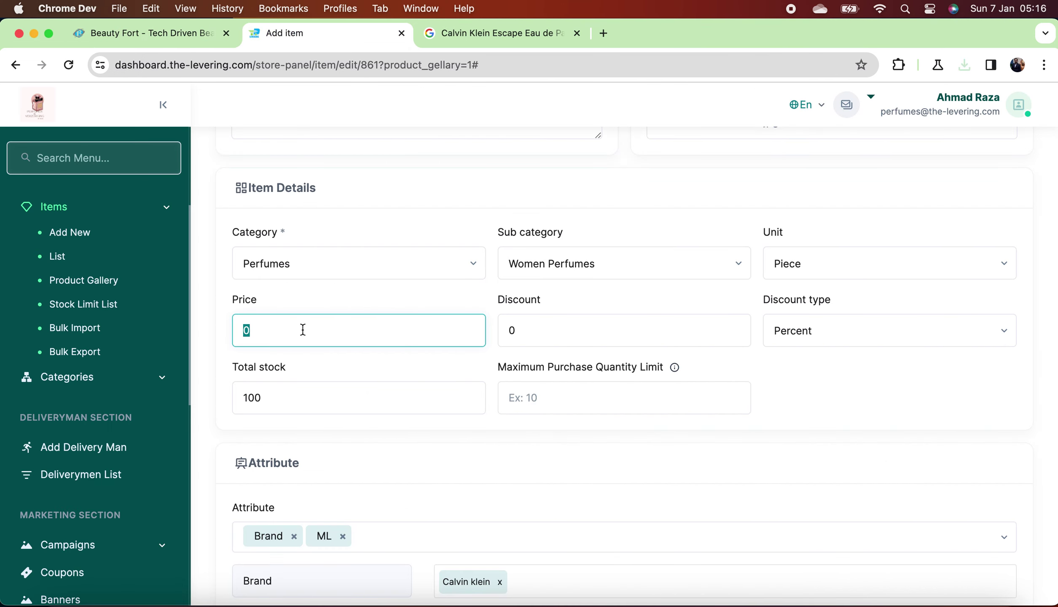
{"action": "type", "text": "34.86"}
{"action": "scroll", "coordinate": [459, 350], "scroll_direction": "down", "scroll_amount": 4}
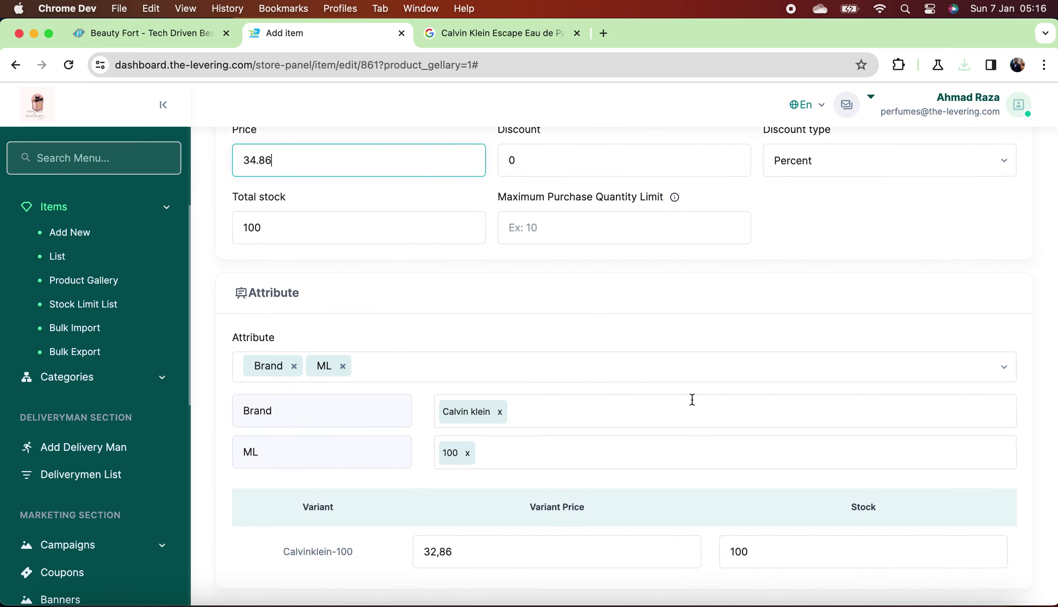
{"action": "scroll", "coordinate": [692, 399], "scroll_direction": "down", "scroll_amount": 4}
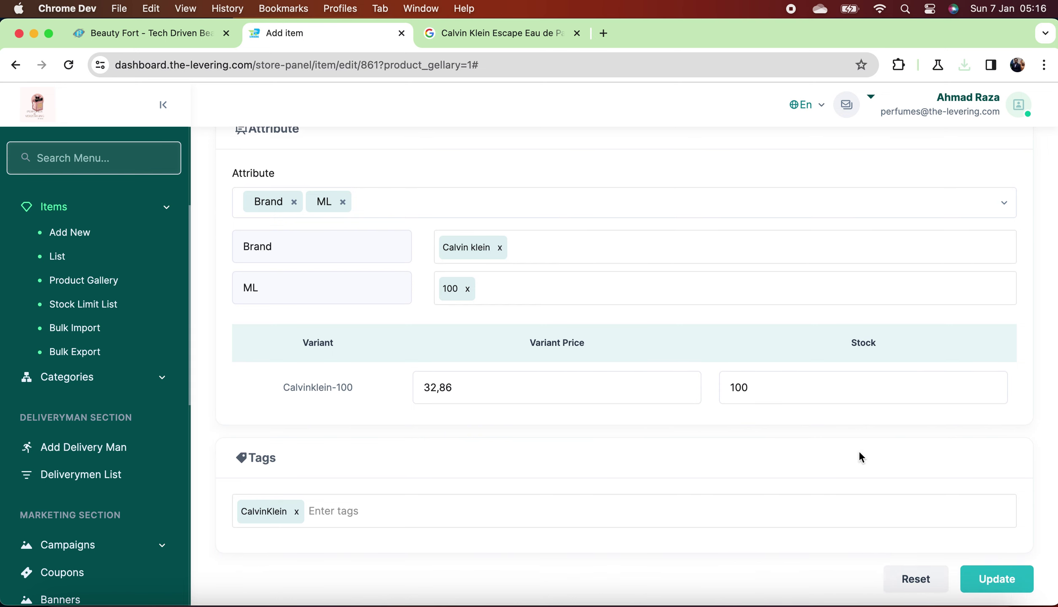
Set the Calvinklein-100 variant price to 34.86 and submit the Escape item.
{"action": "left_click", "coordinate": [627, 389]}
{"action": "key", "text": "super+a"}
{"action": "type", "text": "34"}
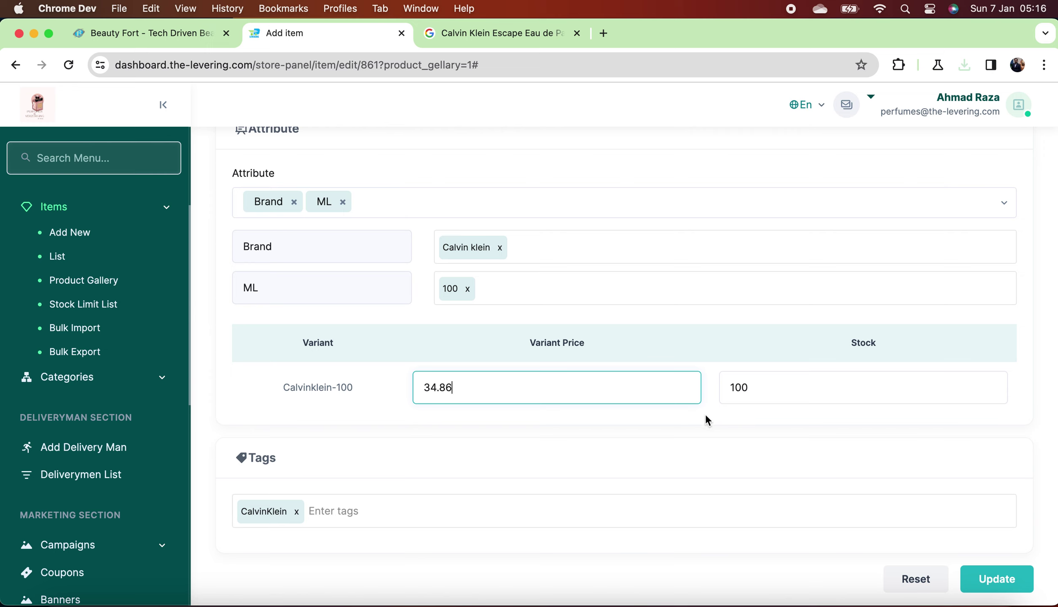
{"action": "left_click", "coordinate": [997, 579]}
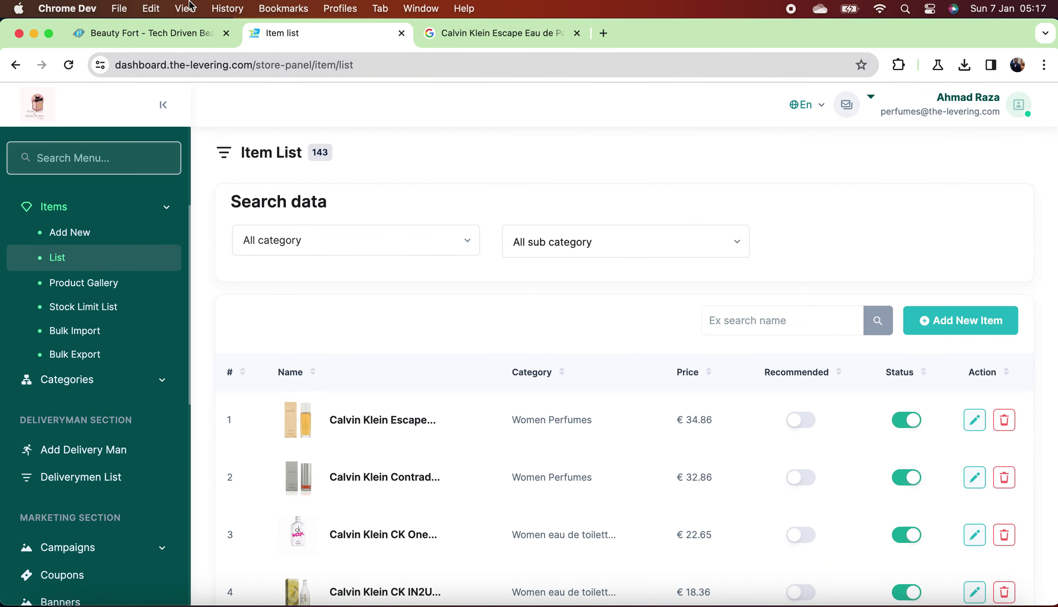
Switch to the Beauty Fort list and copy the product name "Calvin Klein Eternity Air for Women Eau de Parfum 100ml".
{"action": "left_click", "coordinate": [155, 35]}
{"action": "scroll", "coordinate": [481, 353], "scroll_direction": "down", "scroll_amount": 2}
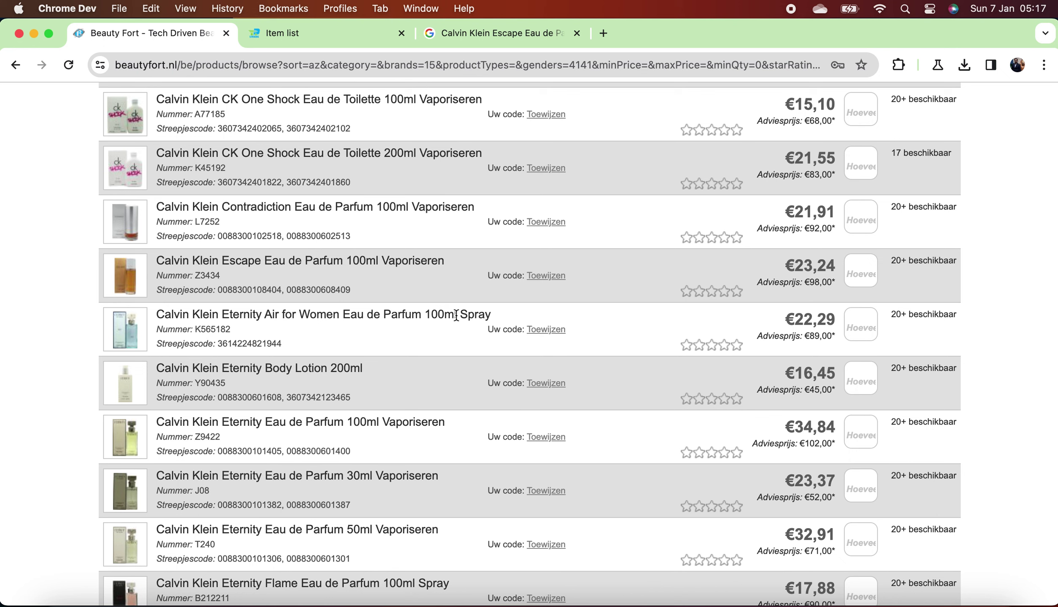
{"action": "left_click_drag", "start_coordinate": [456, 315], "coordinate": [154, 314]}
{"action": "right_click", "coordinate": [277, 315]}
{"action": "left_click", "coordinate": [354, 346]}
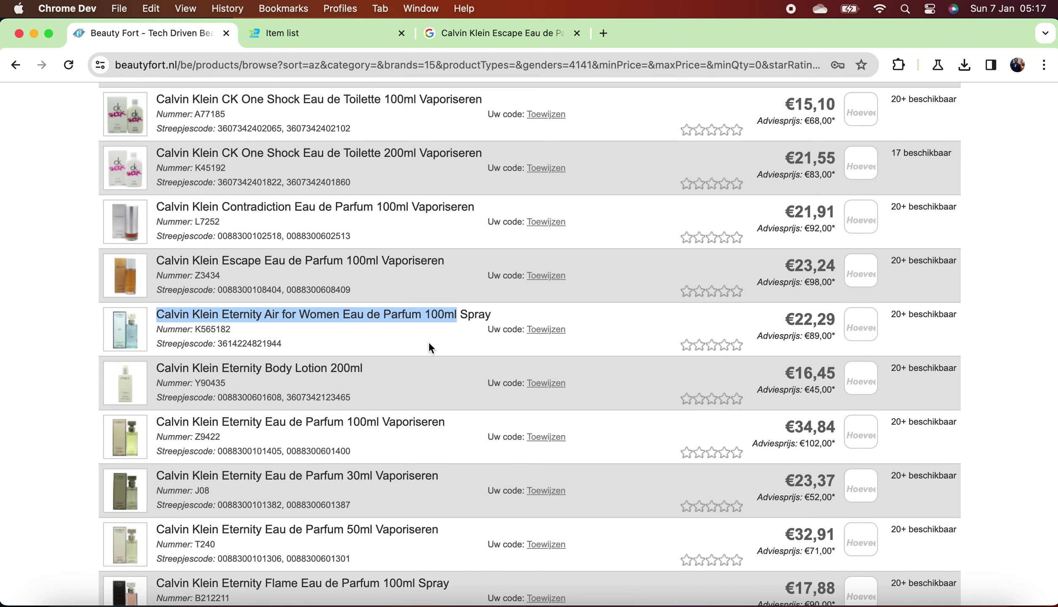
Search the dashboard's Product Gallery for Calvin Klein Eternity Air for Women Eau de Parfum 100ml.
{"action": "left_click", "coordinate": [318, 33]}
{"action": "left_click", "coordinate": [102, 283]}
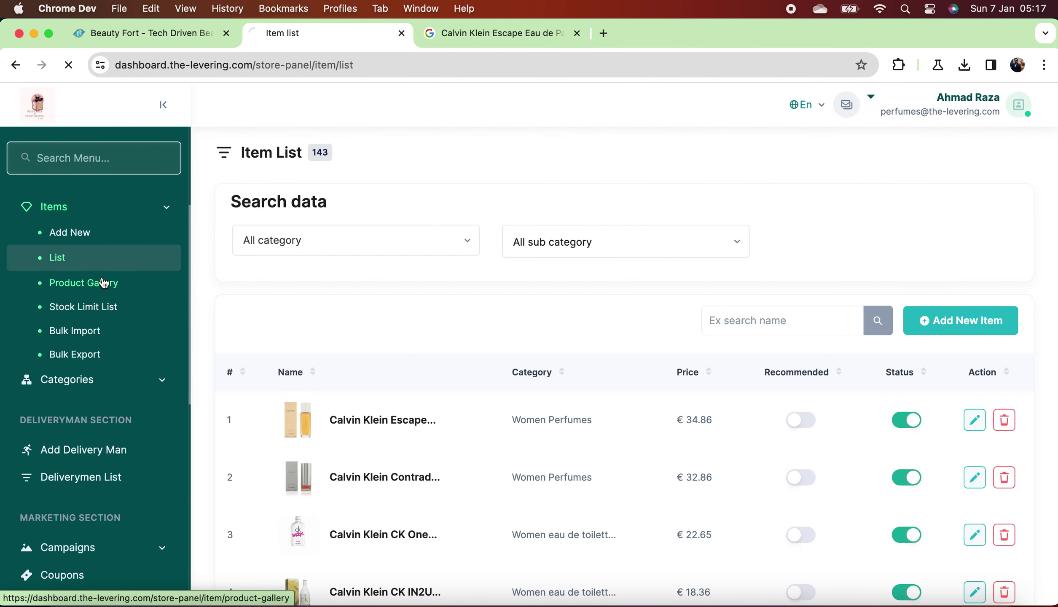
{"action": "left_click", "coordinate": [552, 241]}
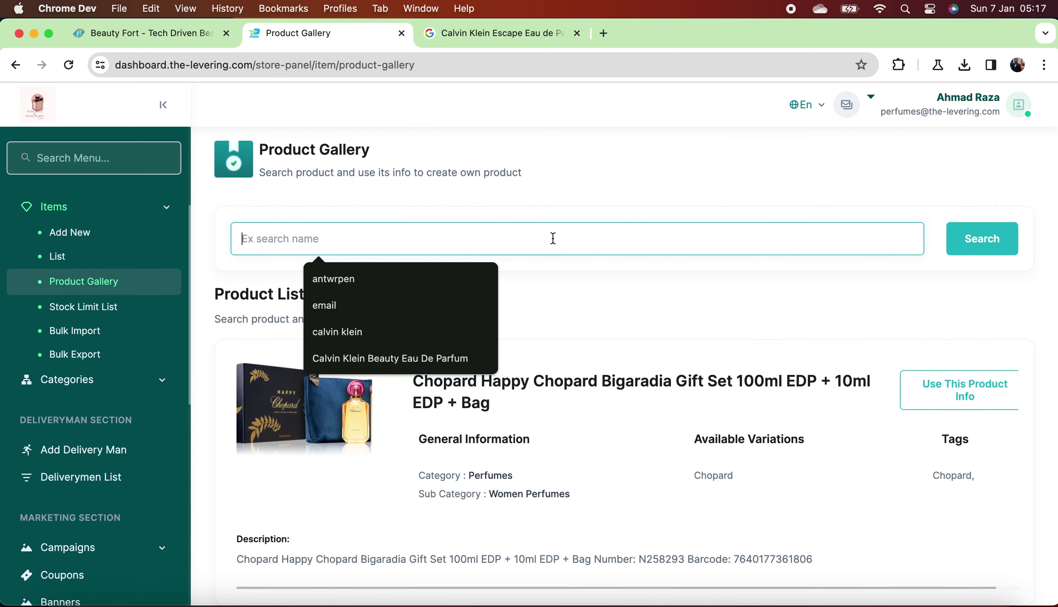
{"action": "key", "text": "super+v"}
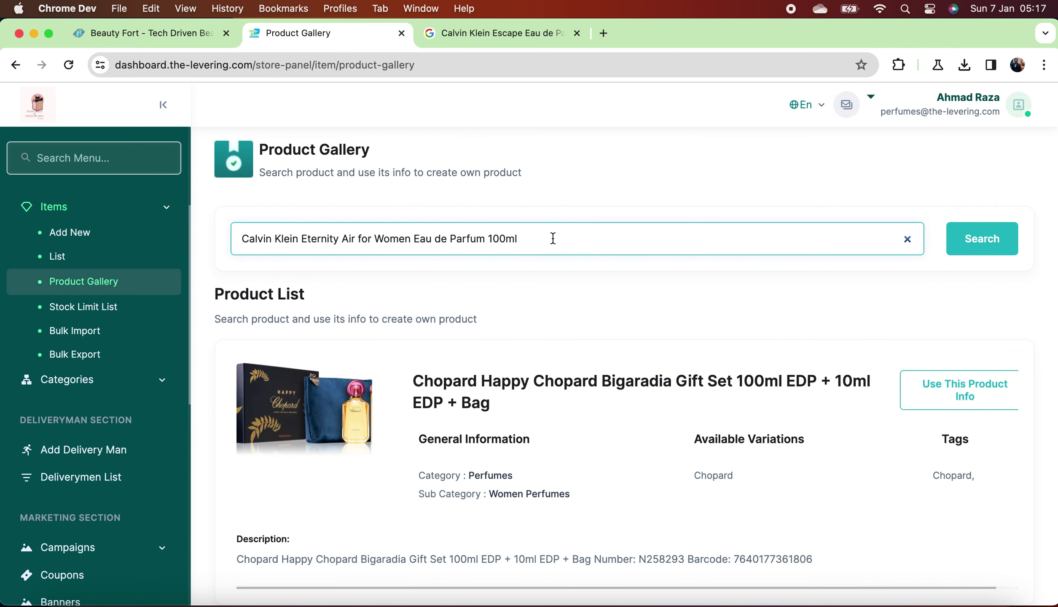
{"action": "key", "text": "Return"}
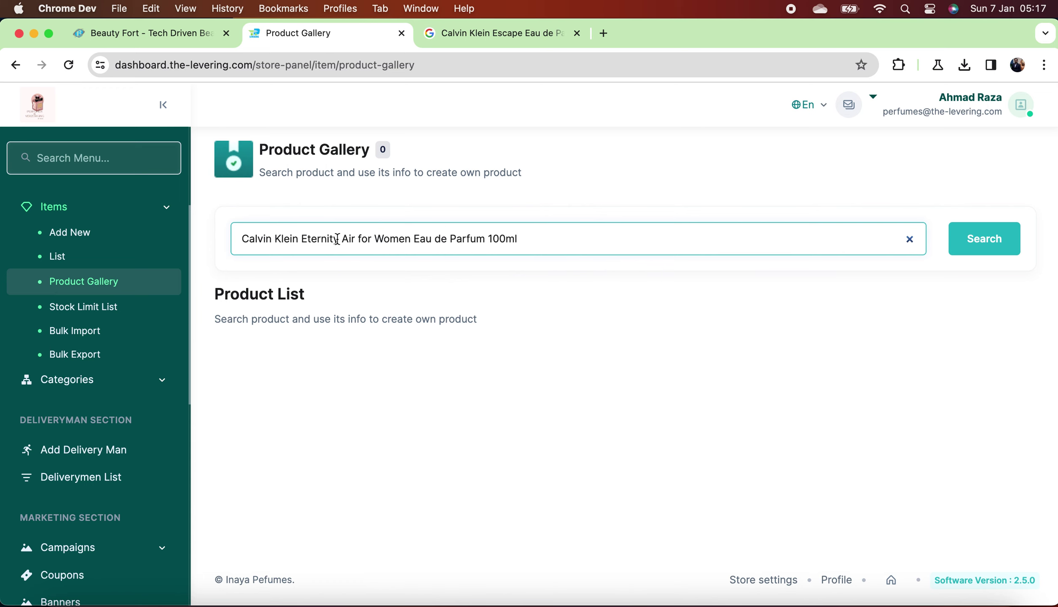
Open the newly added Calvin Klein Escape item from the item list and copy its full name.
{"action": "left_click", "coordinate": [59, 260]}
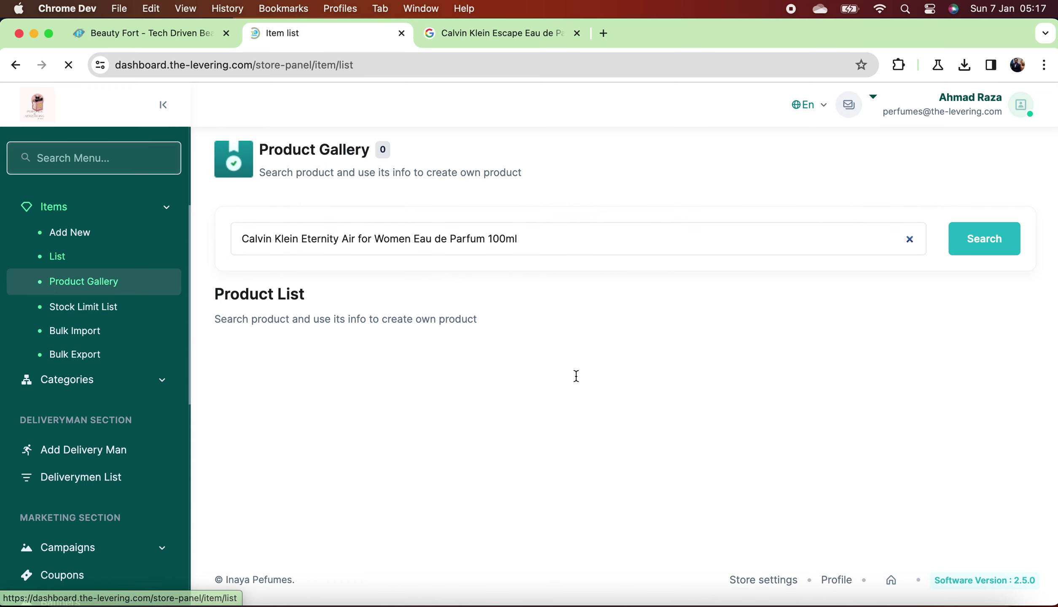
{"action": "left_click", "coordinate": [423, 424]}
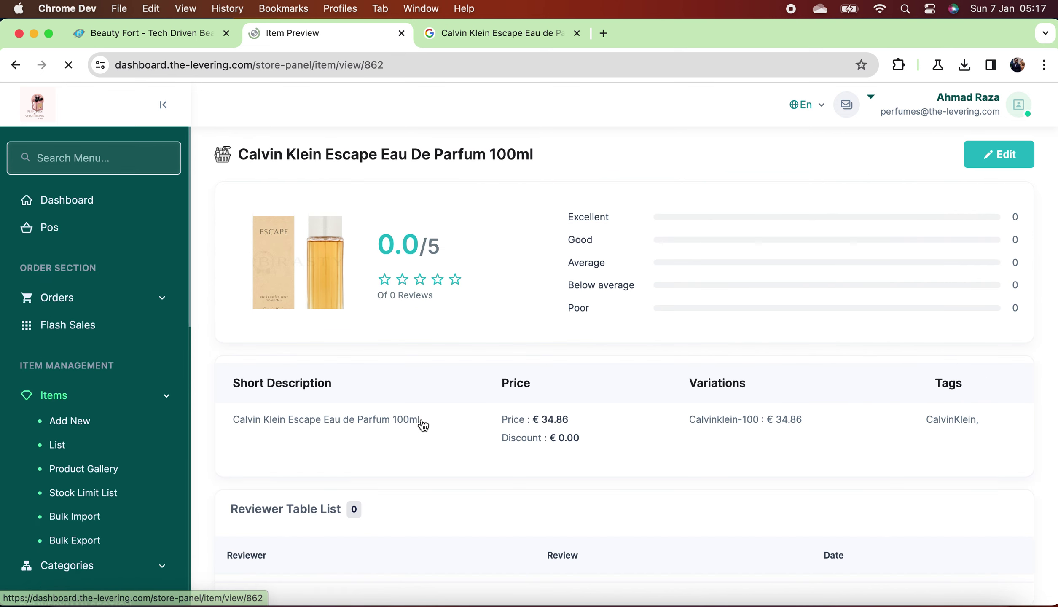
{"action": "triple_click", "coordinate": [481, 156]}
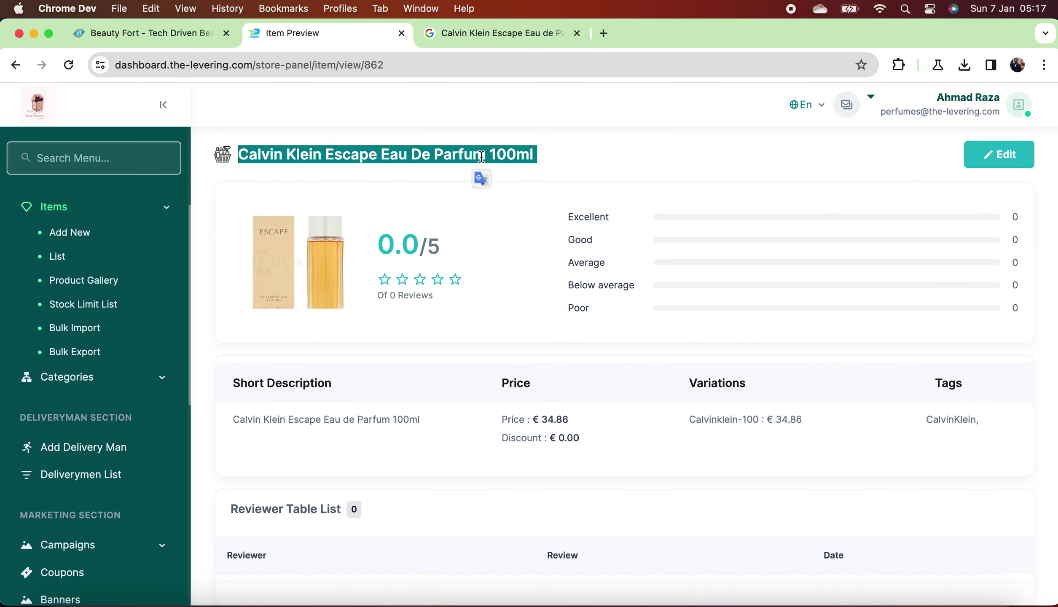
{"action": "right_click", "coordinate": [482, 157]}
{"action": "left_click", "coordinate": [583, 191]}
Search the Product Gallery for Calvin Klein Escape Eau De Parfum 100ml and use its product info for a new item.
{"action": "left_click", "coordinate": [71, 282]}
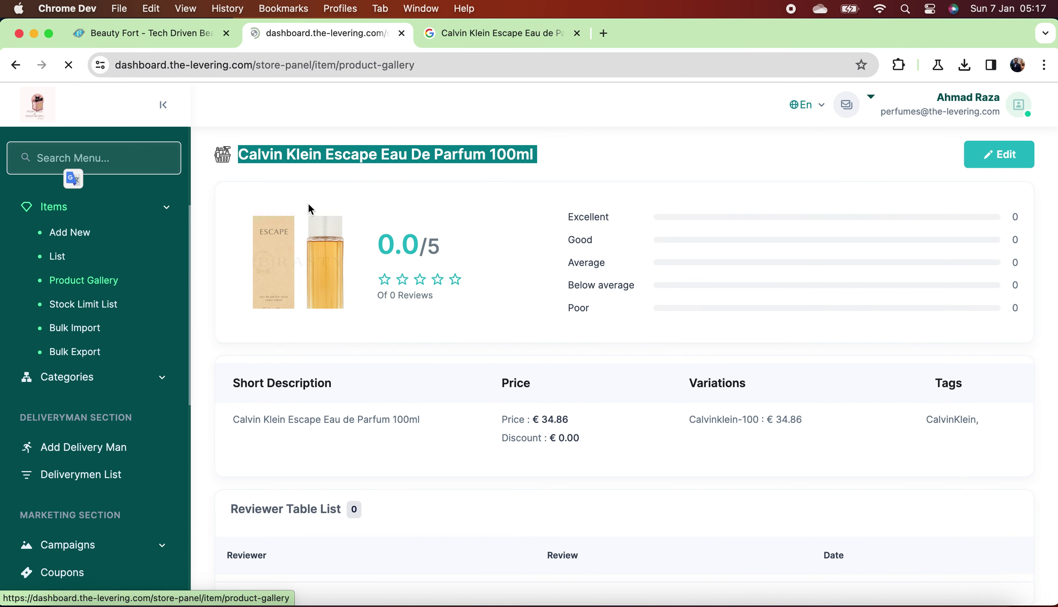
{"action": "left_click", "coordinate": [415, 237]}
{"action": "key", "text": "super+v"}
{"action": "key", "text": "Return"}
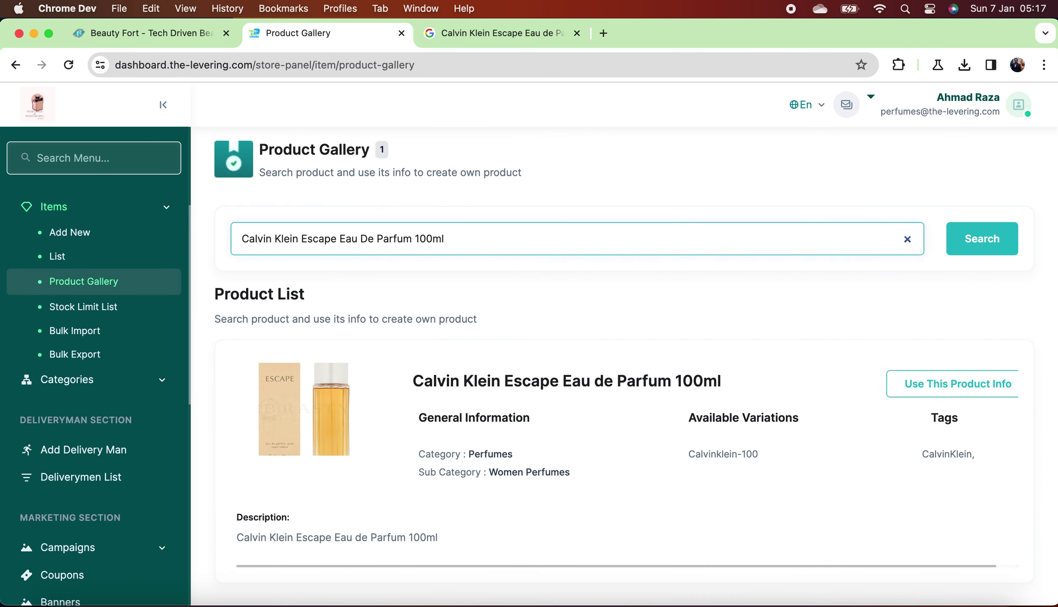
{"action": "left_click", "coordinate": [965, 384]}
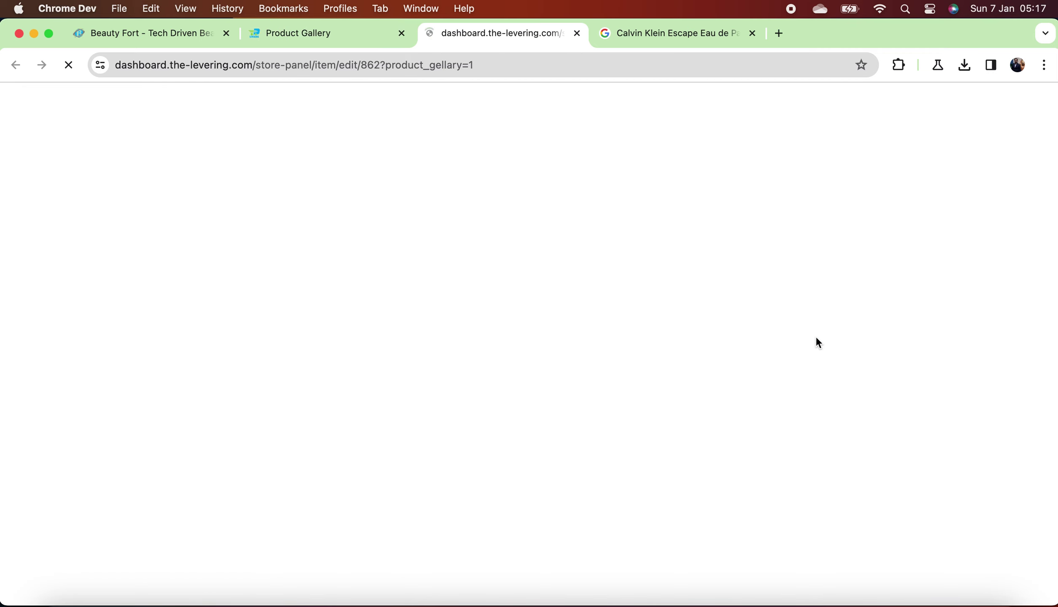
Replace the default name and short description with "Calvin Klein Eternity Air for Women Eau de Parfum 100ml", copied from the Beauty Fort list.
{"action": "left_click", "coordinate": [176, 34]}
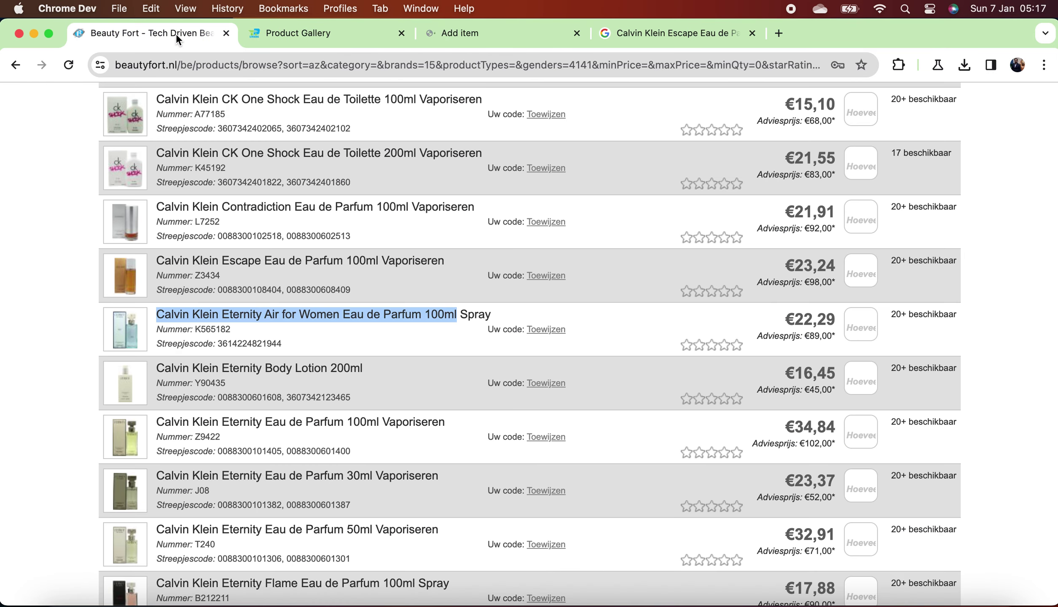
{"action": "right_click", "coordinate": [343, 313]}
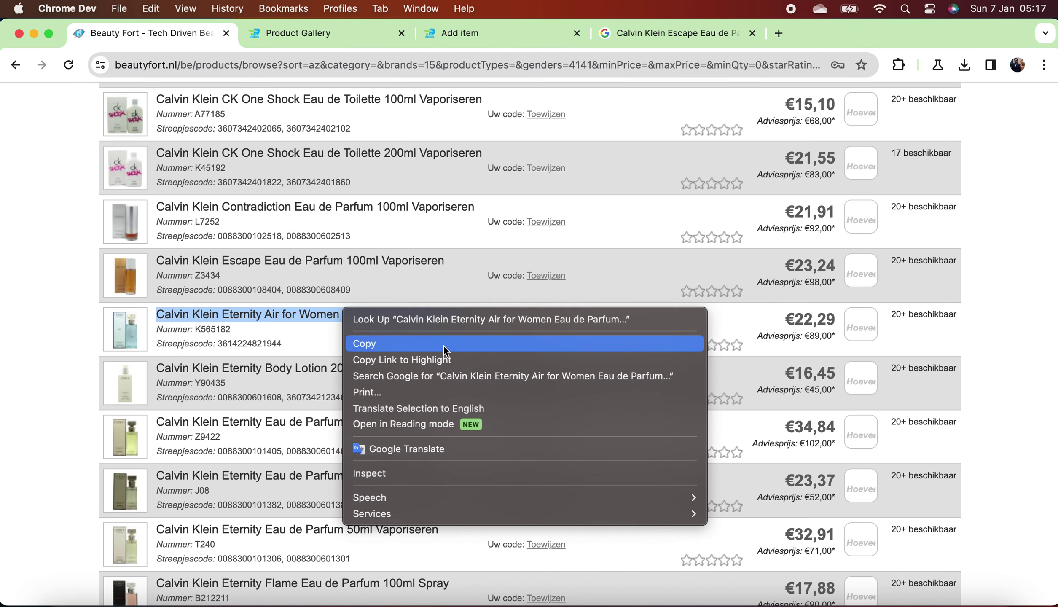
{"action": "left_click", "coordinate": [479, 344]}
{"action": "left_click", "coordinate": [516, 37]}
{"action": "triple_click", "coordinate": [510, 313]}
{"action": "type", "text": "v"}
{"action": "key", "text": "BackSpace"}
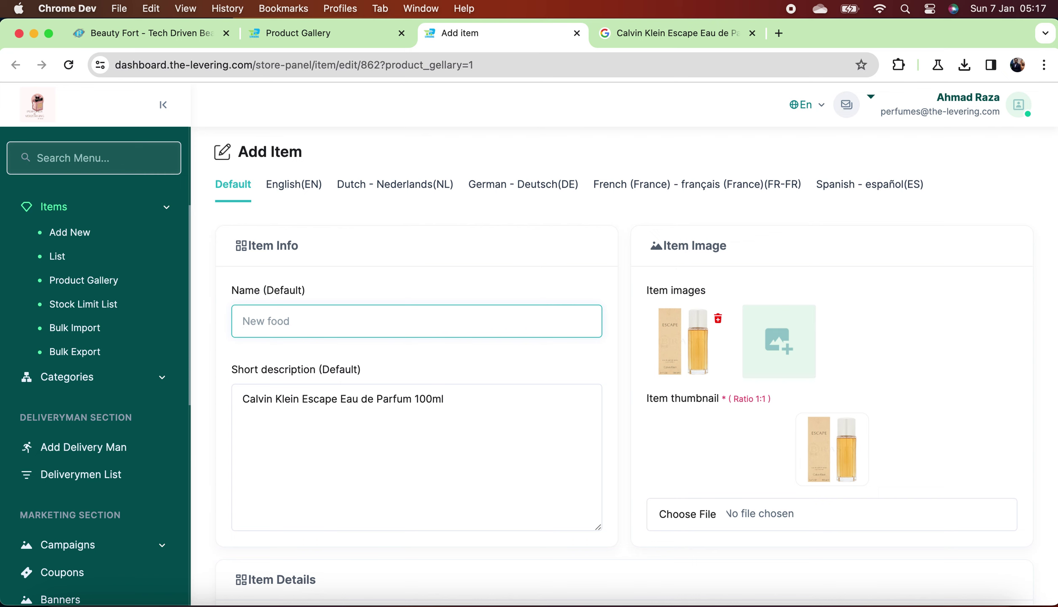
{"action": "key", "text": "super+v"}
{"action": "triple_click", "coordinate": [477, 398]}
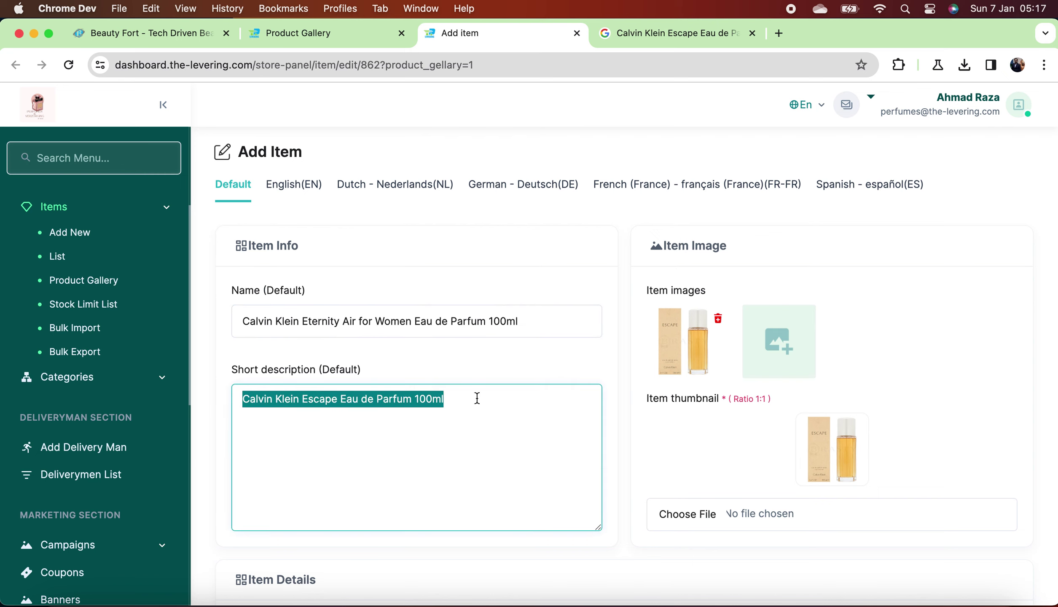
{"action": "key", "text": "super+v"}
Replace the English name and short description with "Calvin Klein Eternity Air for Women Eau de Parfum 100ml".
{"action": "left_click", "coordinate": [293, 186]}
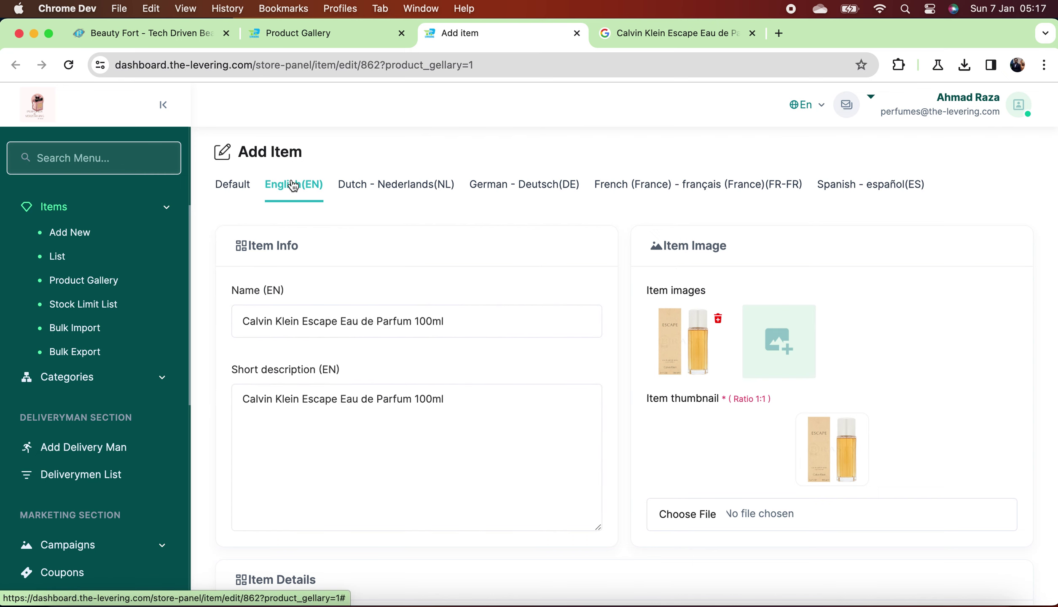
{"action": "triple_click", "coordinate": [376, 324]}
{"action": "key", "text": "super+v"}
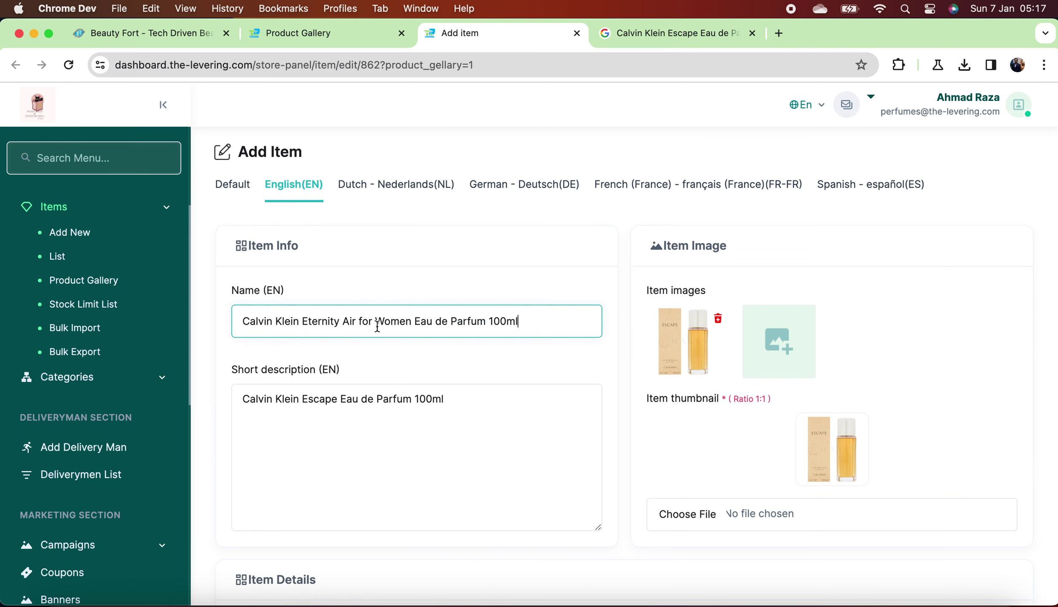
{"action": "triple_click", "coordinate": [384, 411]}
{"action": "key", "text": "super+v"}
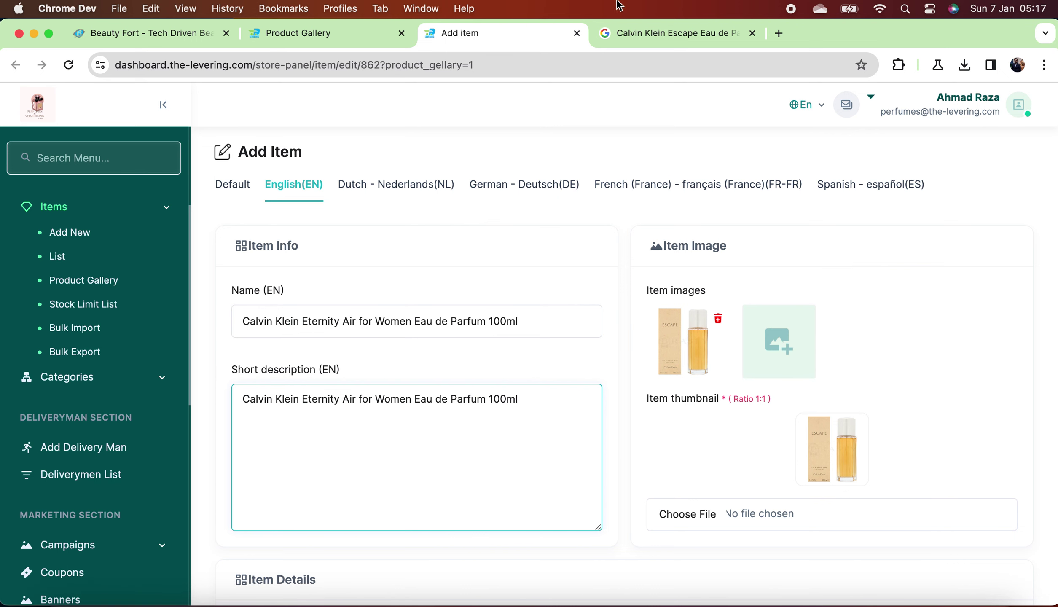
Search Google Images for Calvin Klein Eternity Air for Women Eau de Parfum 100ml.
{"action": "left_click", "coordinate": [669, 31]}
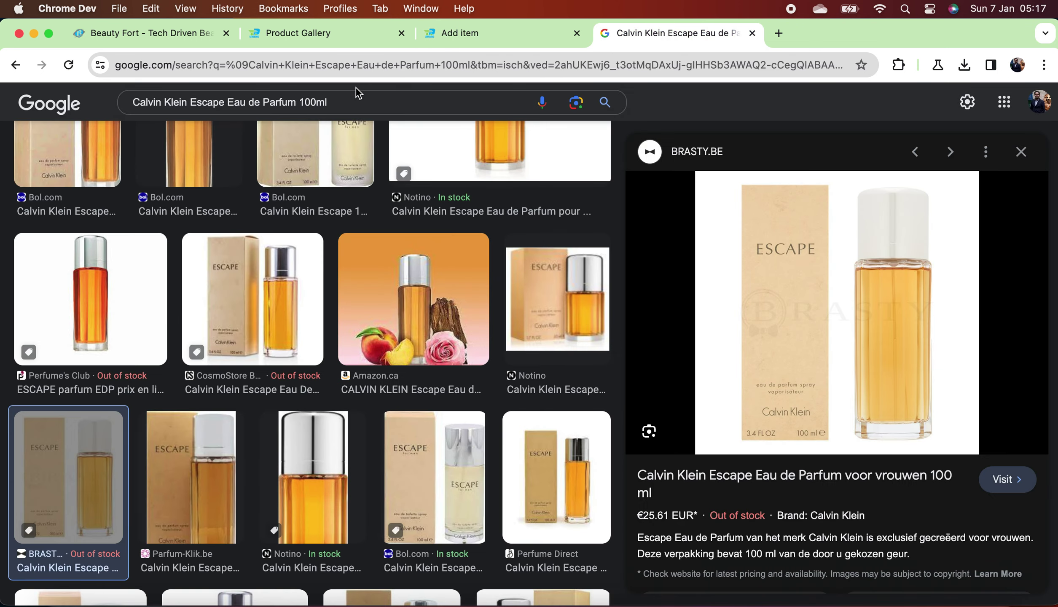
{"action": "triple_click", "coordinate": [353, 100]}
{"action": "key", "text": "super+v"}
{"action": "key", "text": "Return"}
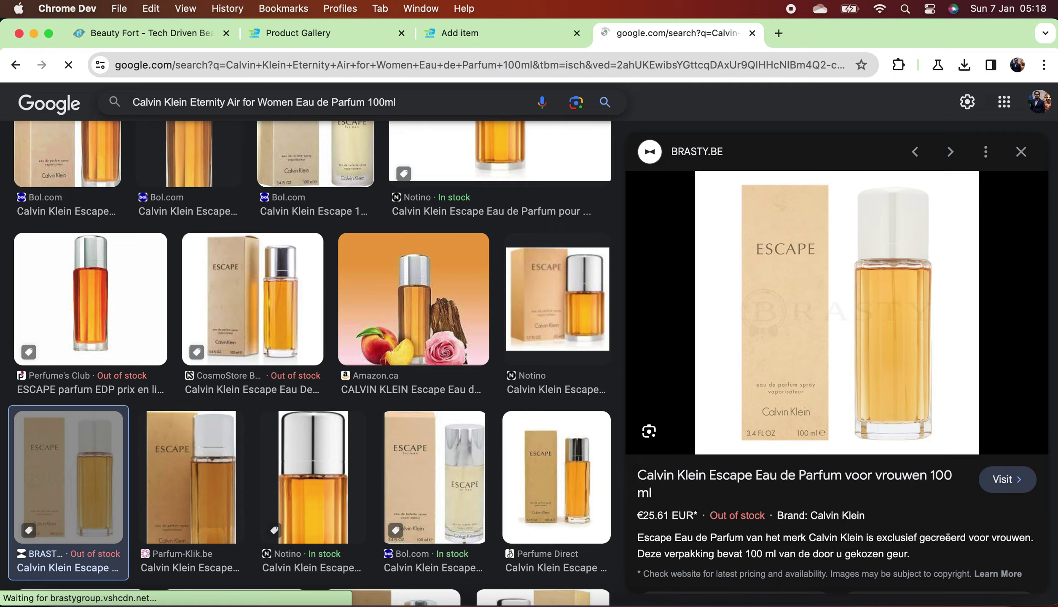
{"action": "scroll", "coordinate": [486, 365], "scroll_direction": "down", "scroll_amount": 6}
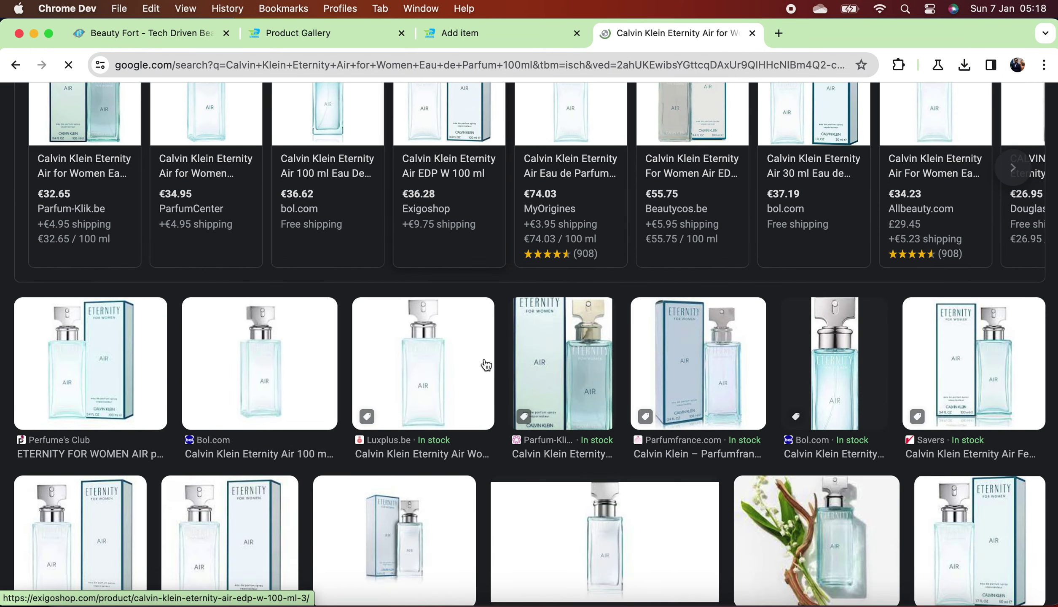
Open the Perfume's Club picture of the Eternity Air bottle and box and save it as 97429-2.jpg in the calvinklein folder.
{"action": "left_click", "coordinate": [92, 349]}
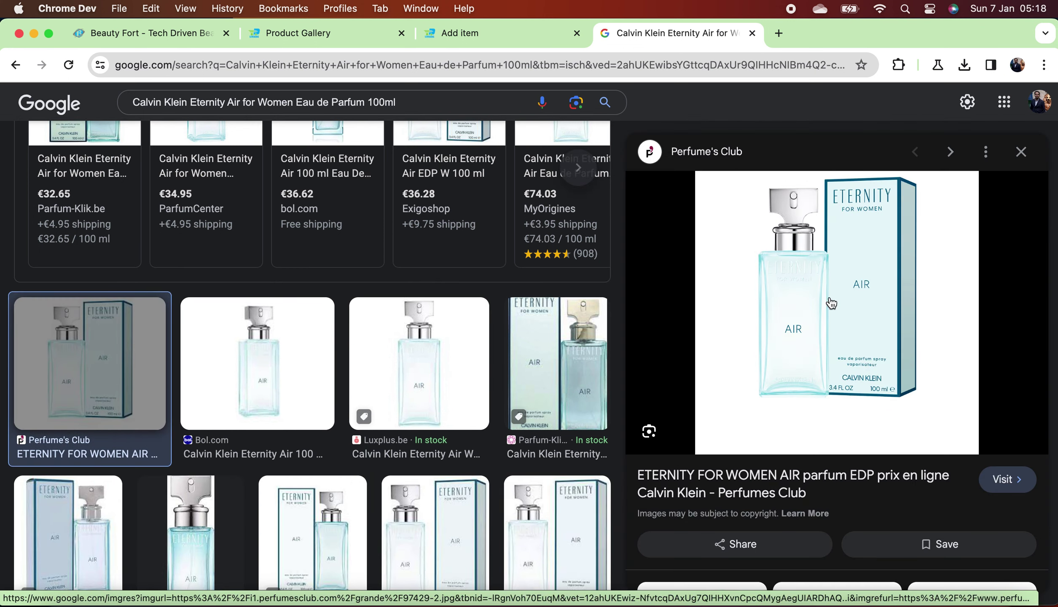
{"action": "right_click", "coordinate": [831, 303]}
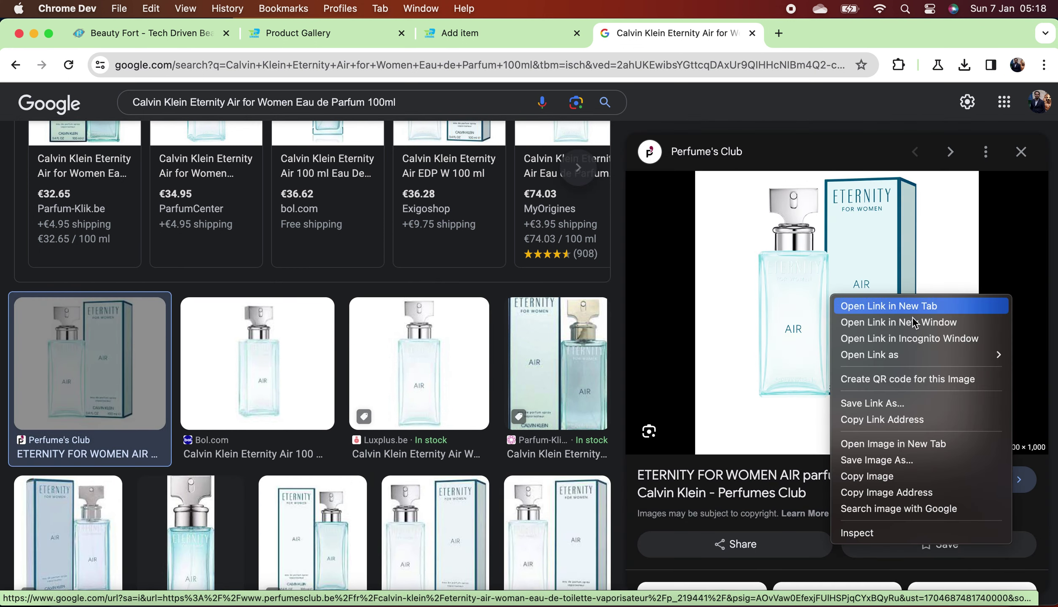
{"action": "left_click", "coordinate": [932, 460]}
{"action": "key", "text": "Right"}
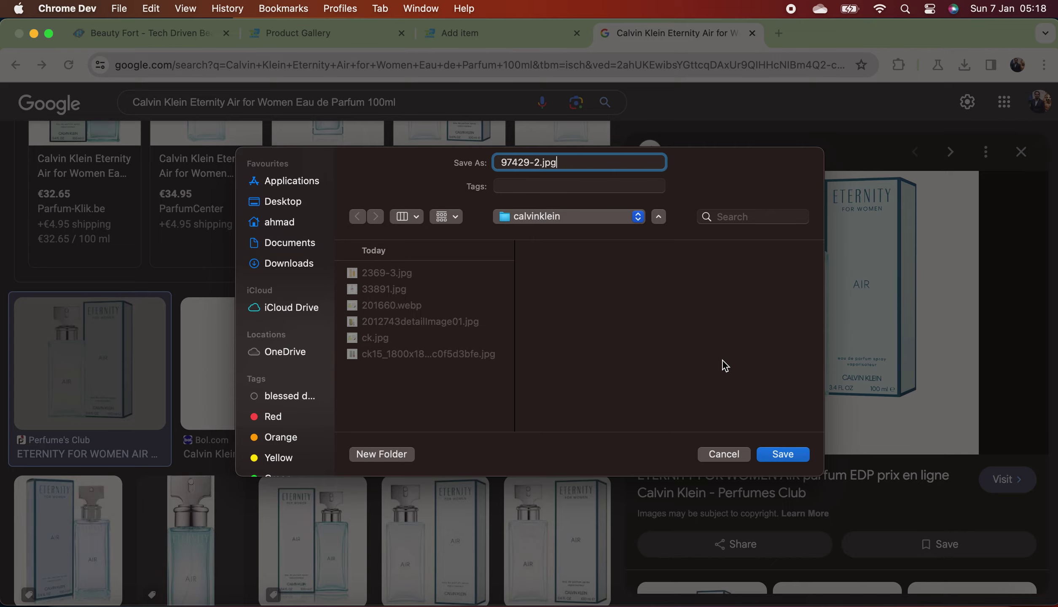
{"action": "left_click", "coordinate": [793, 455]}
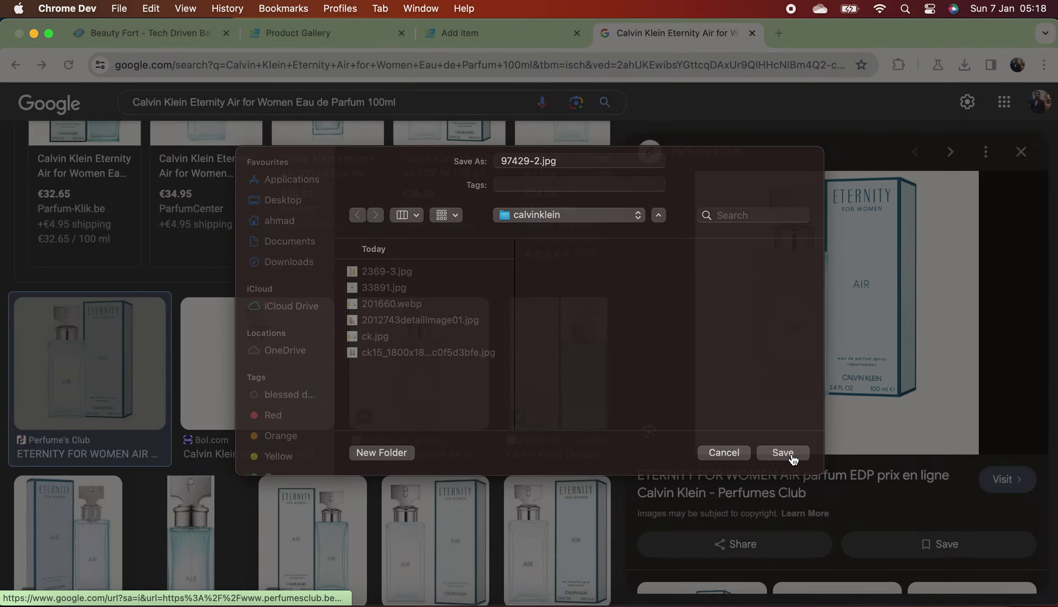
Return to the Add Item form and upload 97429-2.jpg from the calvinklein folder as the item thumbnail.
{"action": "left_click", "coordinate": [457, 39]}
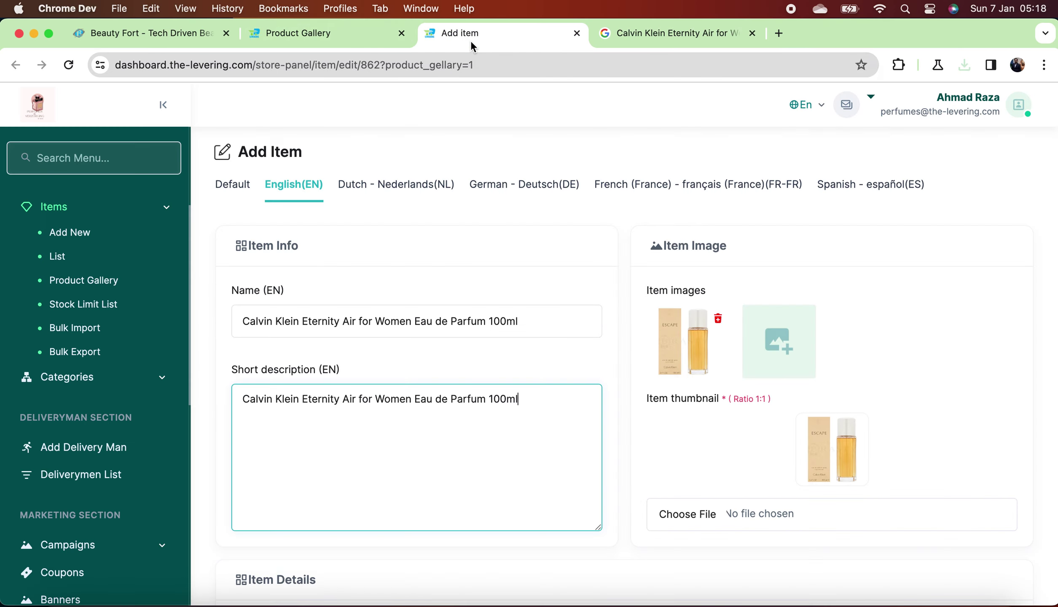
{"action": "left_click", "coordinate": [815, 519]}
{"action": "left_click", "coordinate": [286, 239]}
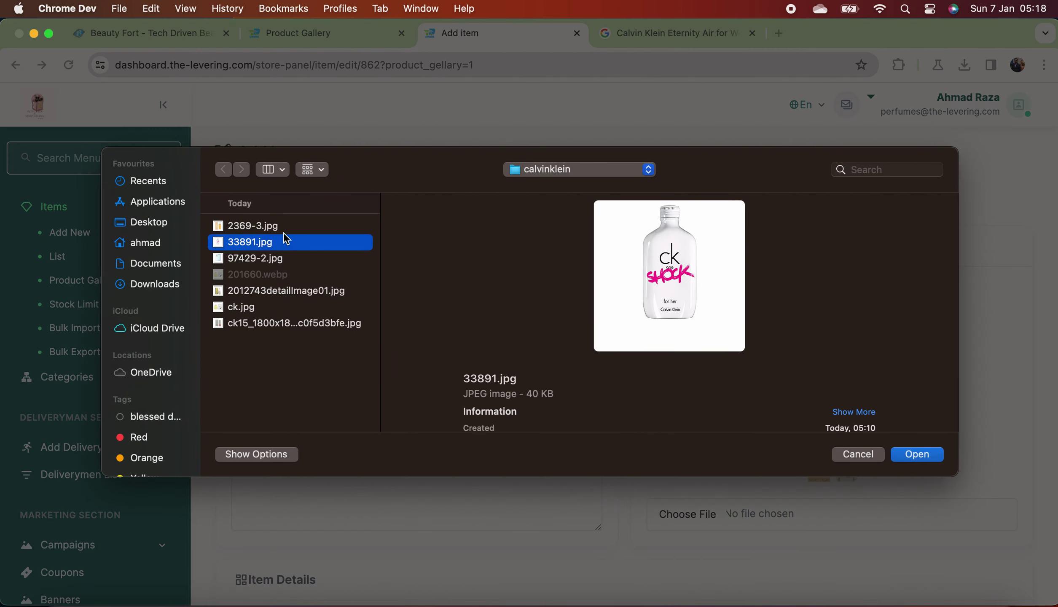
{"action": "key", "text": "Up"}
{"action": "key", "text": "Down"}
{"action": "key", "text": "Down"}
{"action": "key", "text": "Down"}
{"action": "key", "text": "Up"}
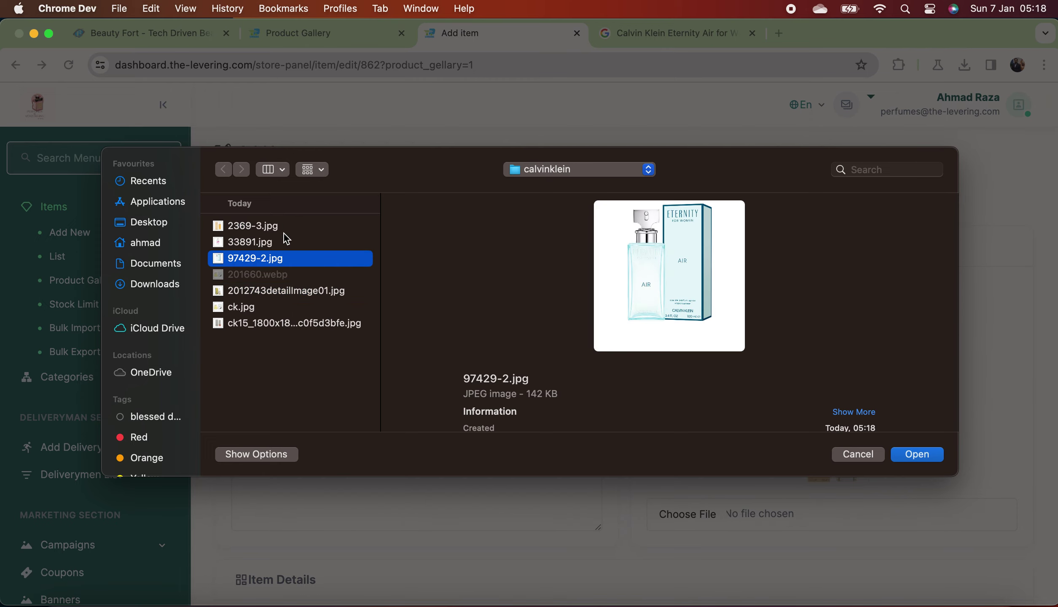
{"action": "left_click", "coordinate": [926, 458]}
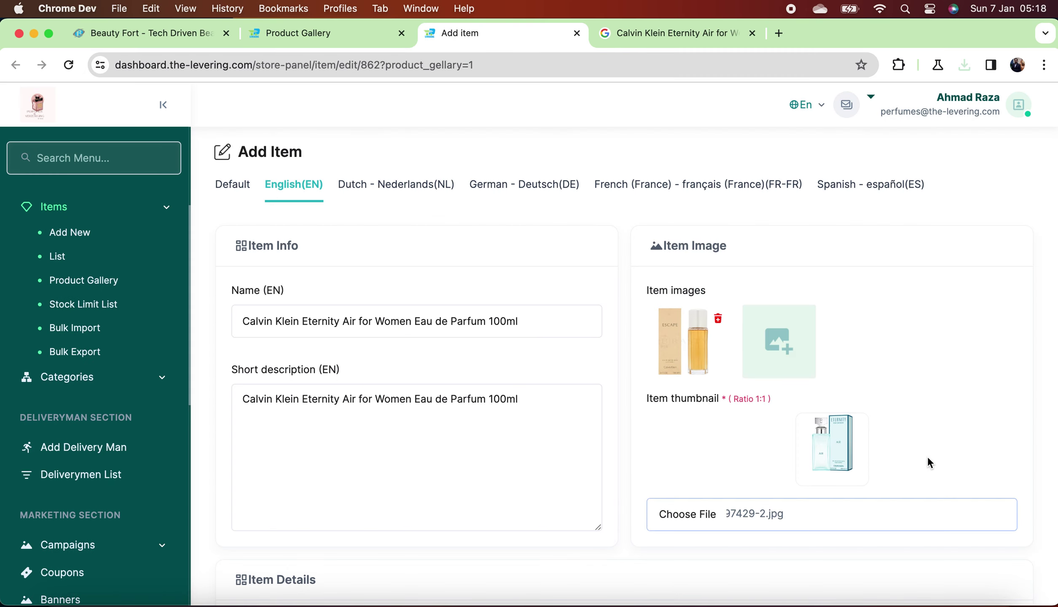
Add 97429-2.jpg from the calvinklein folder to the item images and remove the old Escape picture.
{"action": "left_click", "coordinate": [787, 344]}
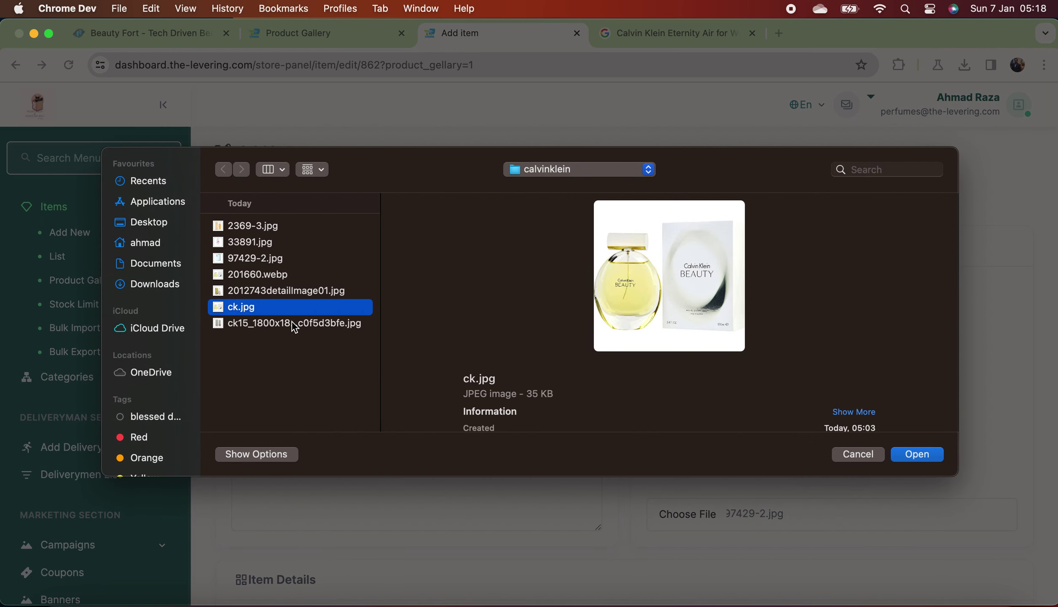
{"action": "left_click", "coordinate": [291, 322]}
{"action": "left_click", "coordinate": [290, 294]}
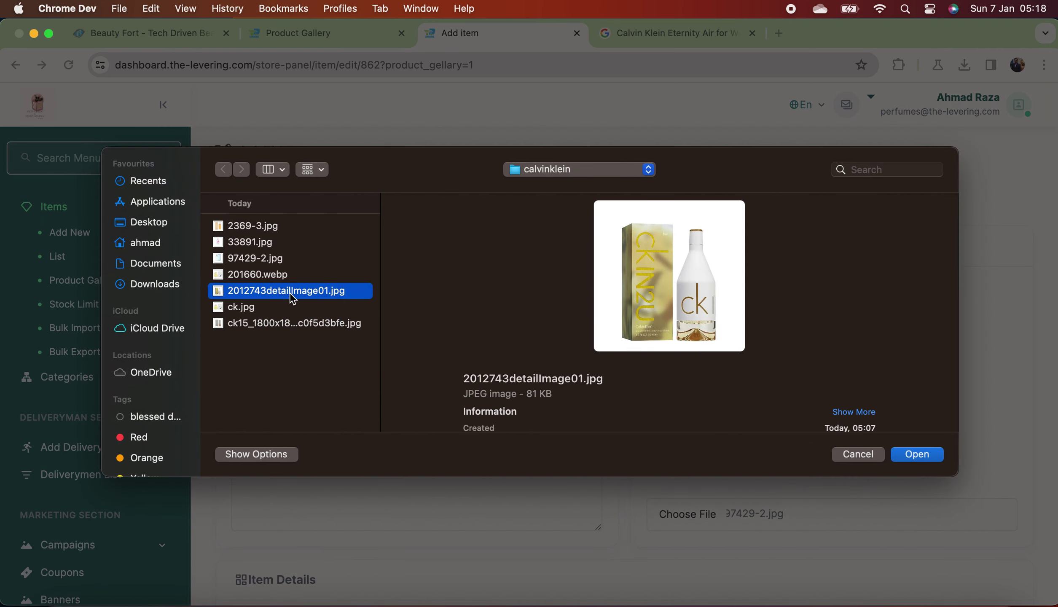
{"action": "left_click", "coordinate": [256, 274]}
{"action": "left_click", "coordinate": [253, 258]}
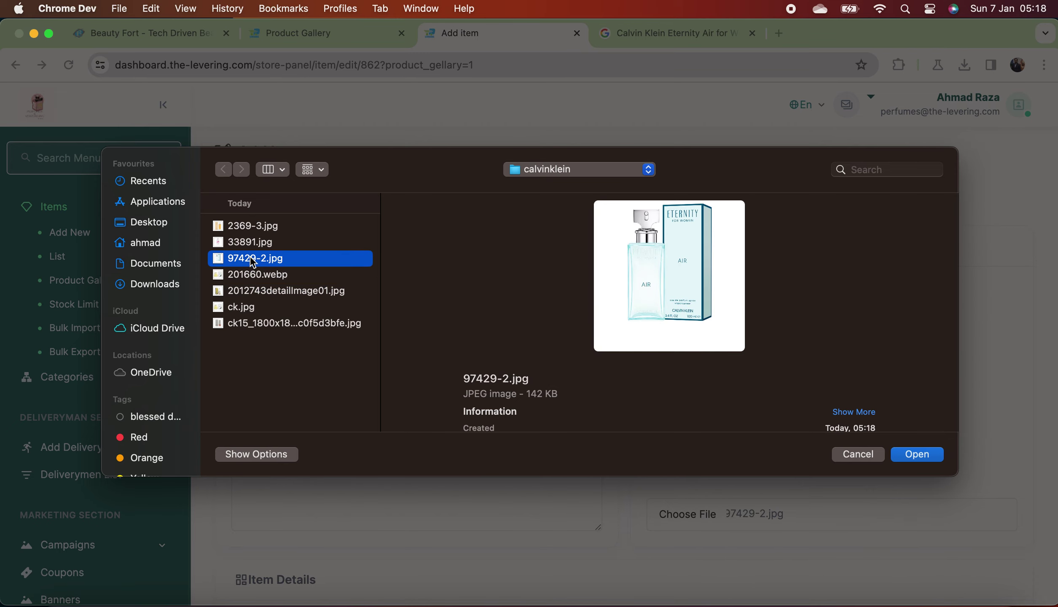
{"action": "left_click", "coordinate": [933, 455]}
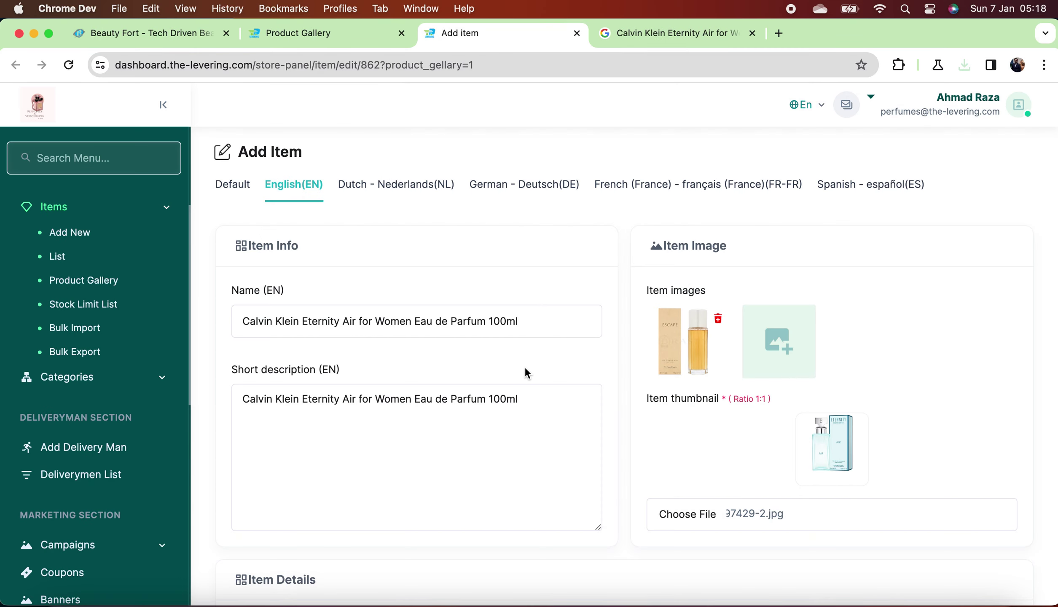
{"action": "left_click", "coordinate": [719, 319]}
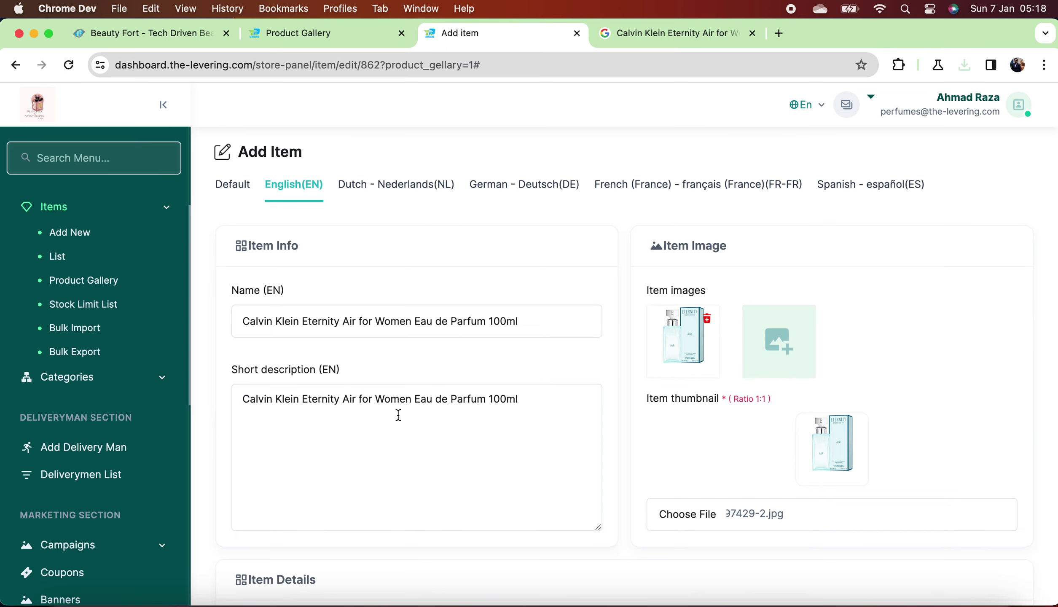
Look up the Eternity Air 100ml supplier price in the Beauty Fort list and multiply 22,29 by 1,5 in Calculator.
{"action": "scroll", "coordinate": [397, 405], "scroll_direction": "down", "scroll_amount": 7}
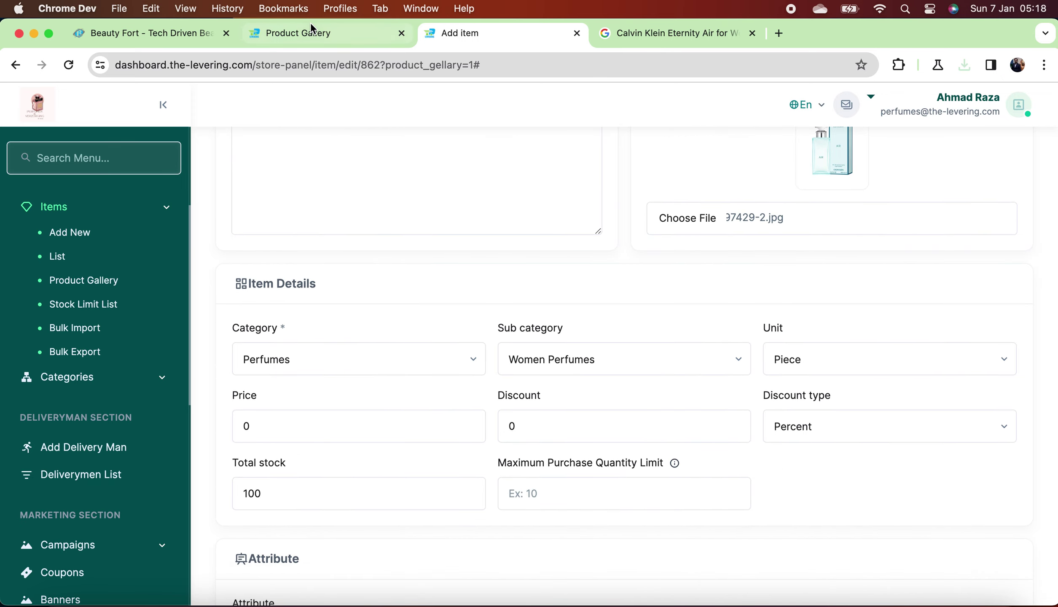
{"action": "left_click", "coordinate": [155, 33]}
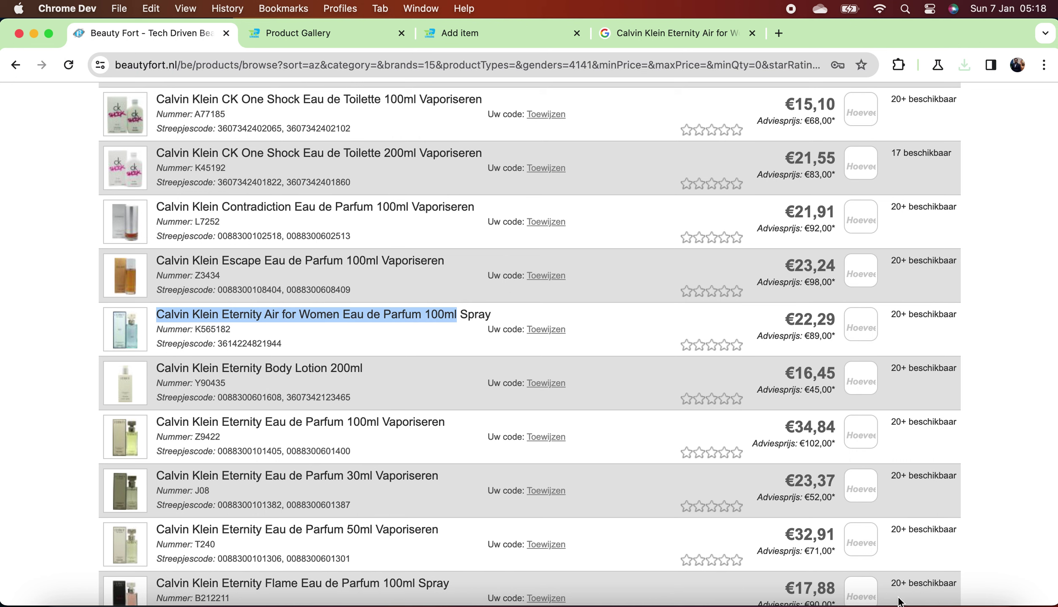
{"action": "left_click", "coordinate": [932, 601]}
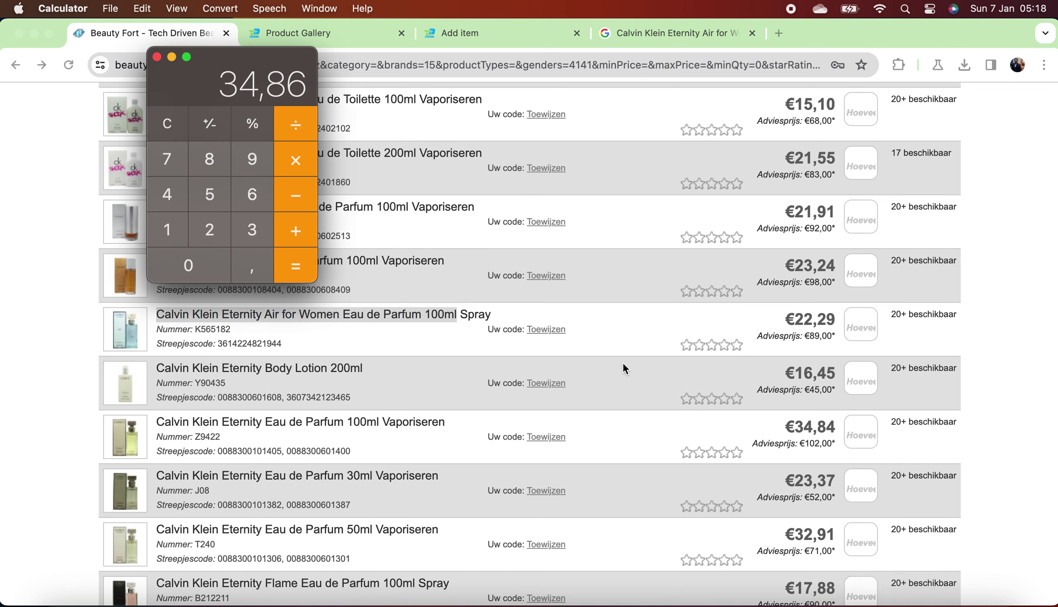
{"action": "key", "text": "Escape"}
{"action": "type", "text": "22,"}
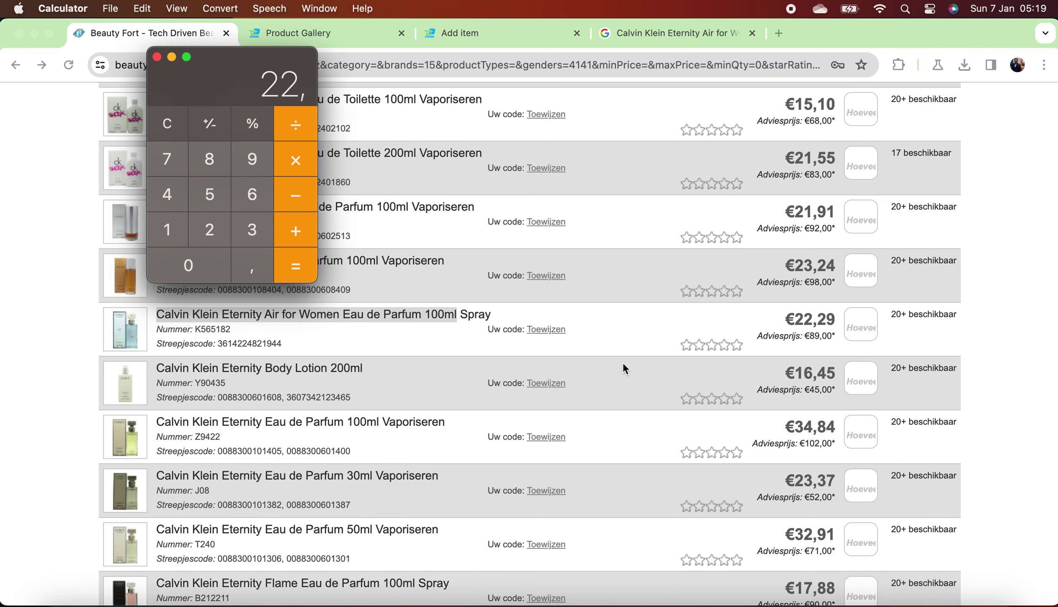
{"action": "type", "text": "29"}
{"action": "left_click", "coordinate": [311, 168]}
{"action": "type", "text": "1,5"}
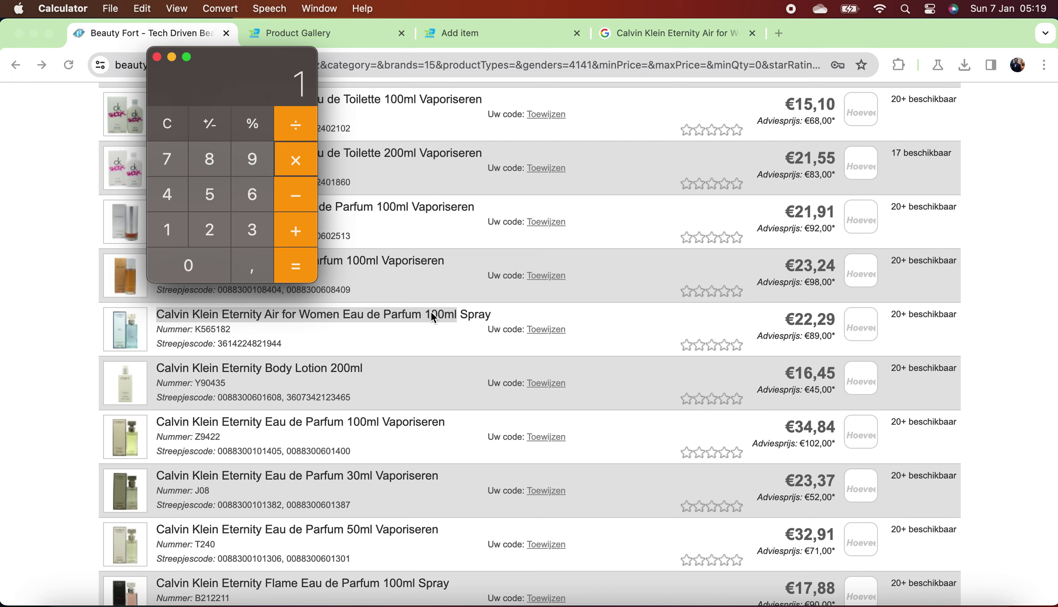
{"action": "left_click", "coordinate": [314, 270]}
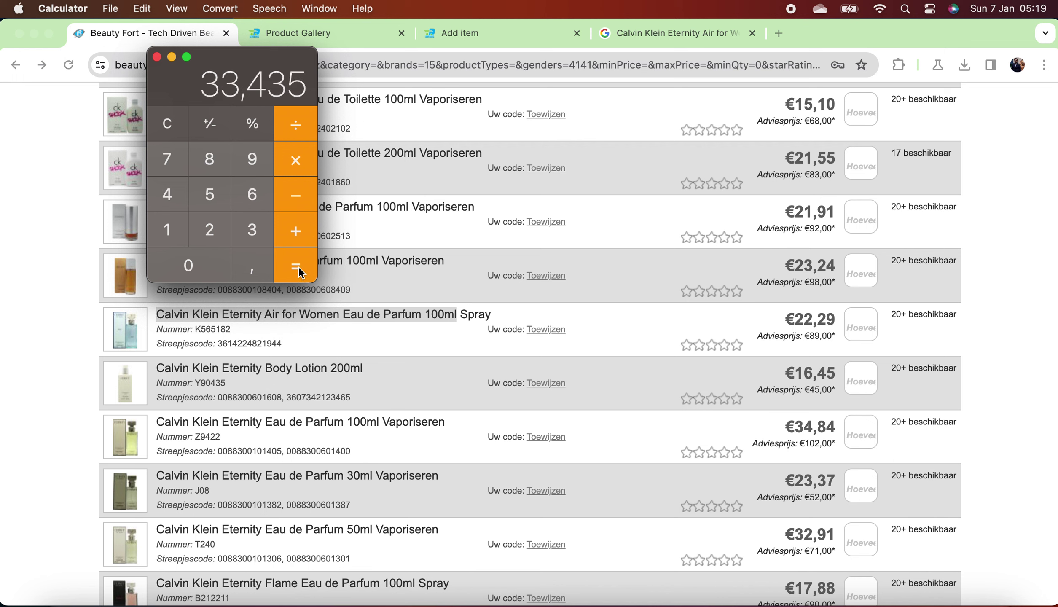
Return to the Add Item form and set both the item price and the Calvinklein-100 variant price to 33.43.
{"action": "key", "text": "super+Tab"}
{"action": "left_click", "coordinate": [459, 34]}
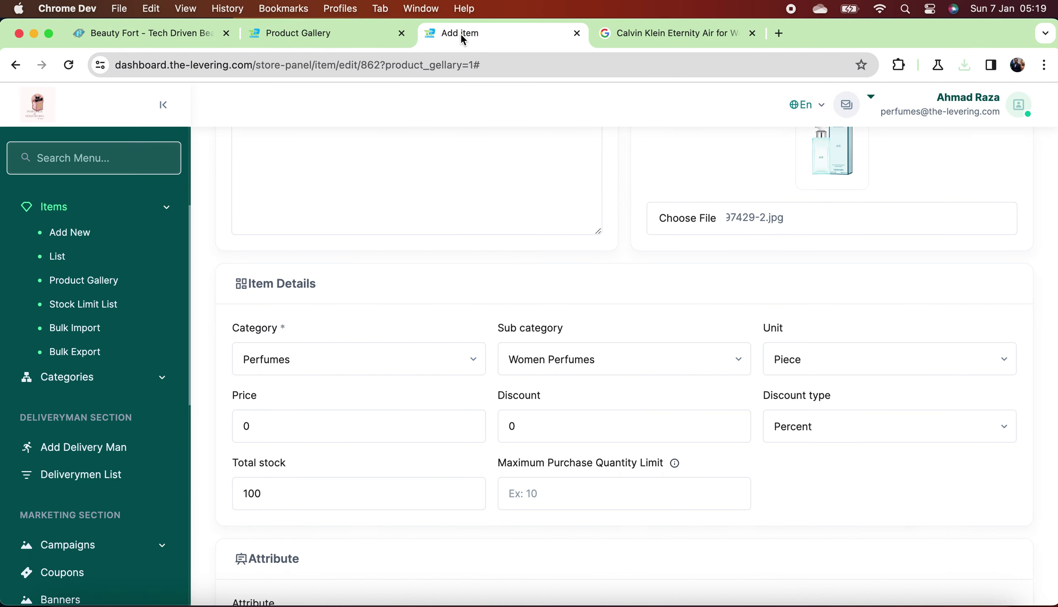
{"action": "left_click", "coordinate": [350, 433]}
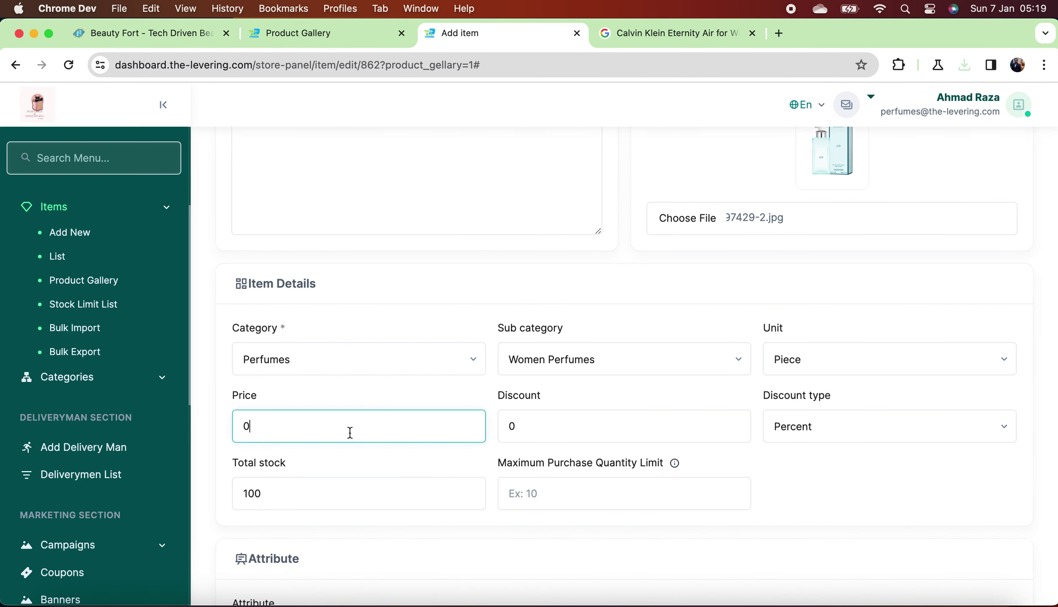
{"action": "type", "text": "33.43"}
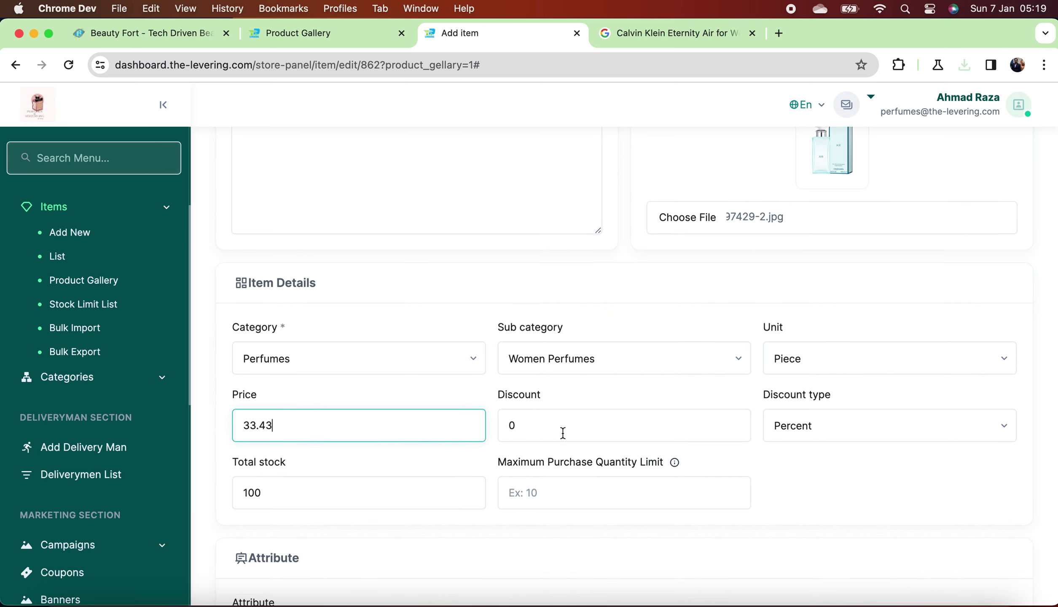
{"action": "scroll", "coordinate": [561, 433], "scroll_direction": "down", "scroll_amount": 5}
{"action": "double_click", "coordinate": [515, 541]}
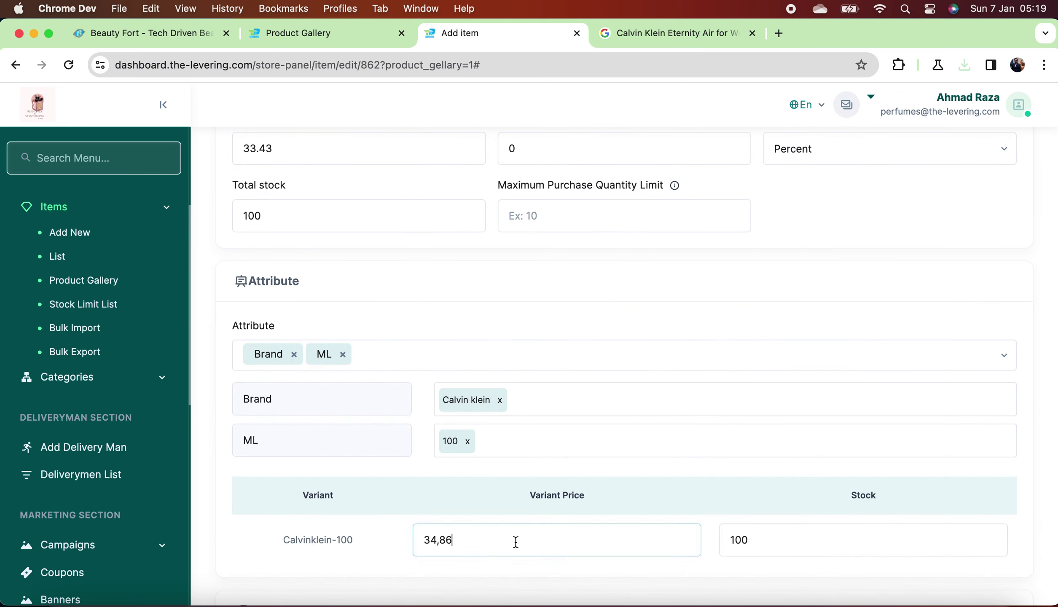
{"action": "type", "text": "33.43"}
Review the completed Eternity Air form and submit the item.
{"action": "scroll", "coordinate": [589, 440], "scroll_direction": "down", "scroll_amount": 5}
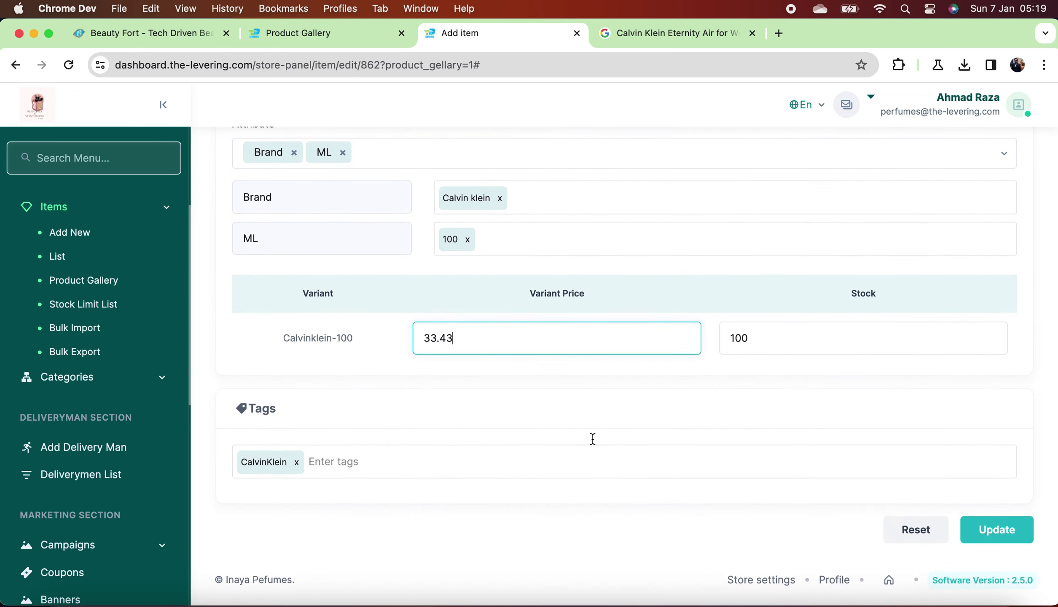
{"action": "scroll", "coordinate": [590, 438], "scroll_direction": "up", "scroll_amount": 20}
{"action": "scroll", "coordinate": [593, 439], "scroll_direction": "down", "scroll_amount": 20}
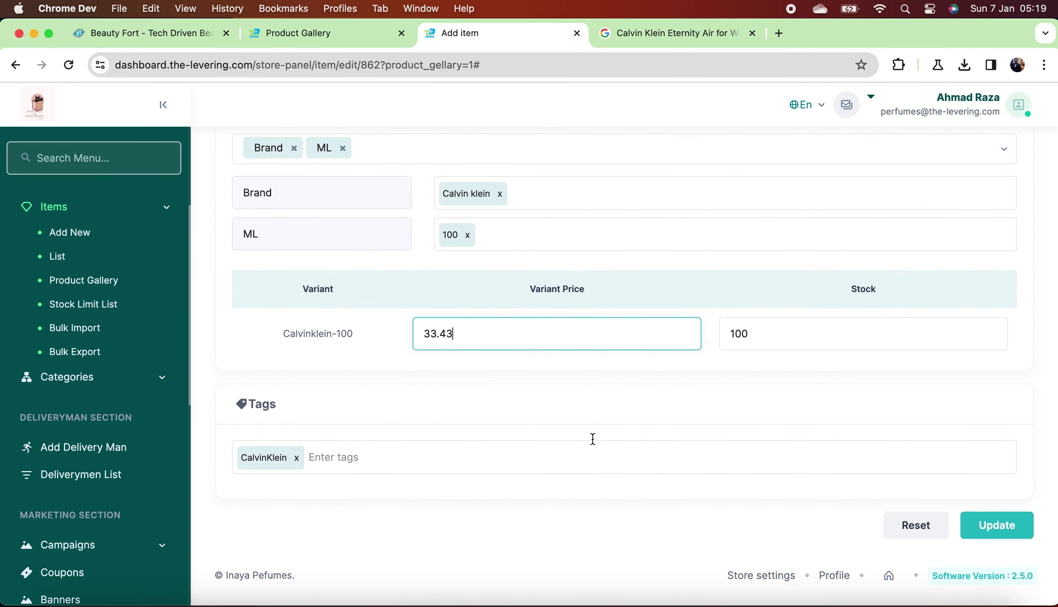
{"action": "left_click", "coordinate": [1010, 543]}
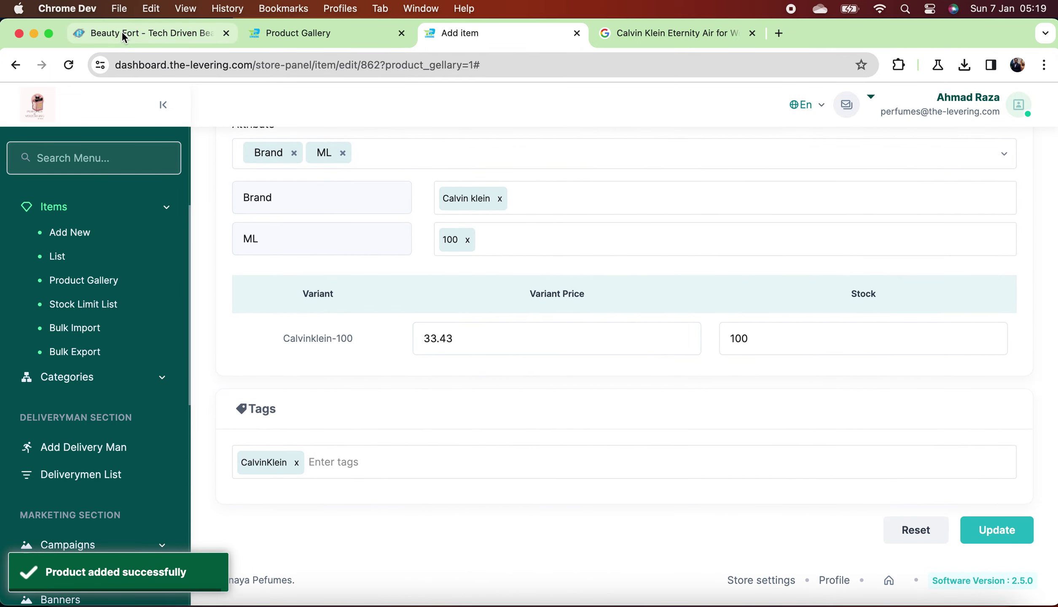
Copy the product name "Calvin Klein Eternity Body Lotion 200ml" from the Beauty Fort list.
{"action": "left_click", "coordinate": [122, 36]}
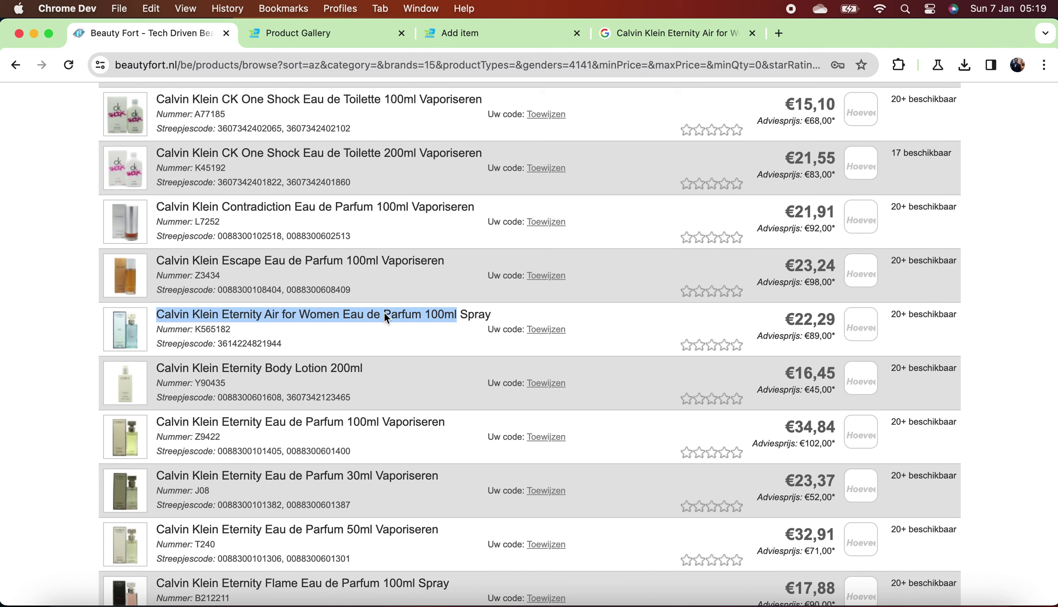
{"action": "left_click", "coordinate": [328, 370]}
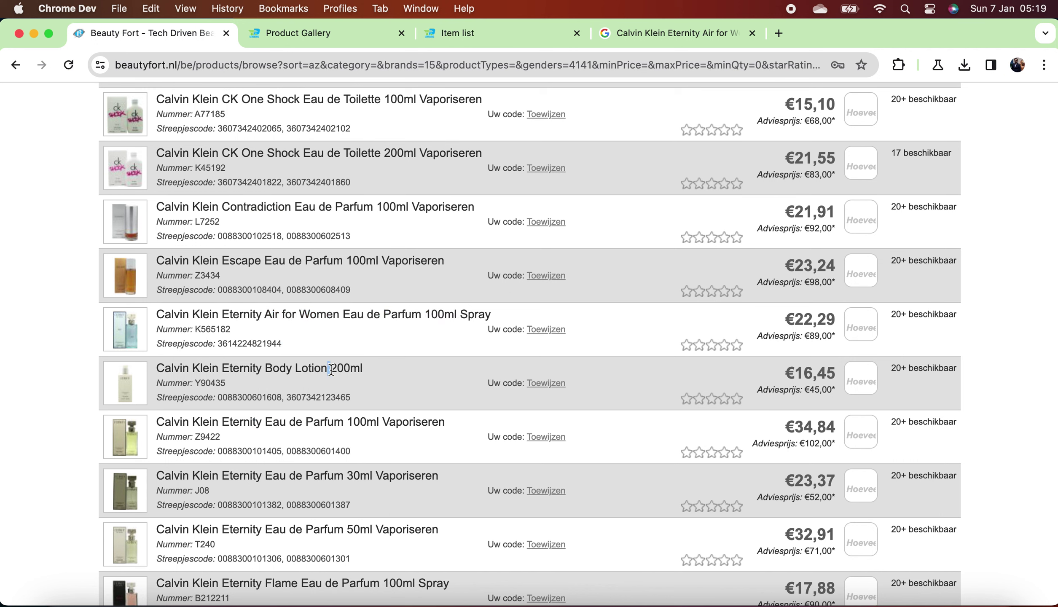
{"action": "left_click_drag", "start_coordinate": [332, 369], "coordinate": [157, 369]}
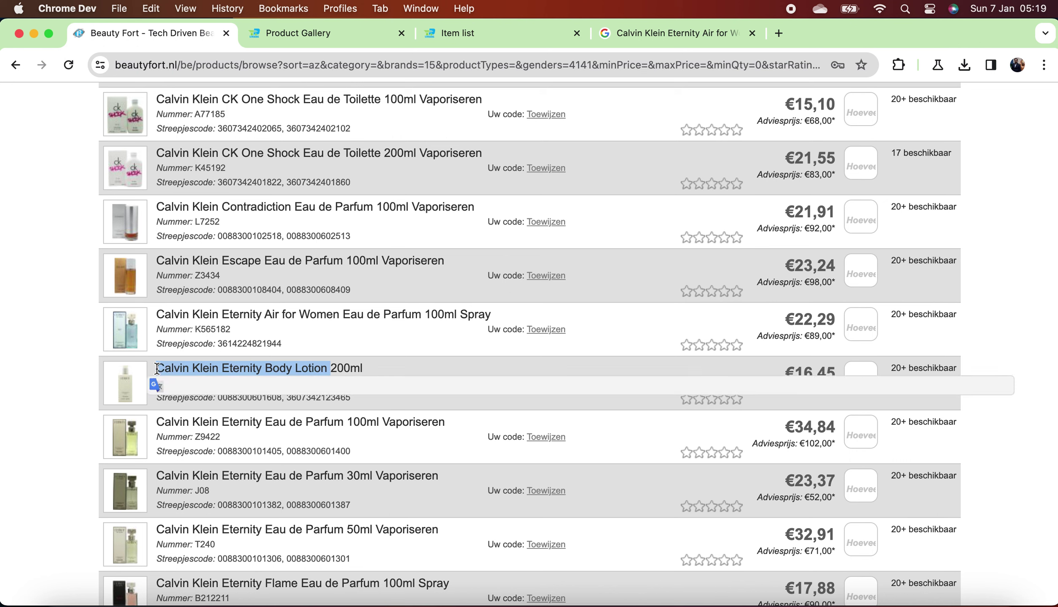
{"action": "left_click_drag", "start_coordinate": [377, 368], "coordinate": [148, 368]}
{"action": "right_click", "coordinate": [231, 369]}
{"action": "left_click", "coordinate": [374, 396]}
Search Google Images for Calvin Klein Eternity Body Lotion 200ml.
{"action": "left_click", "coordinate": [661, 33]}
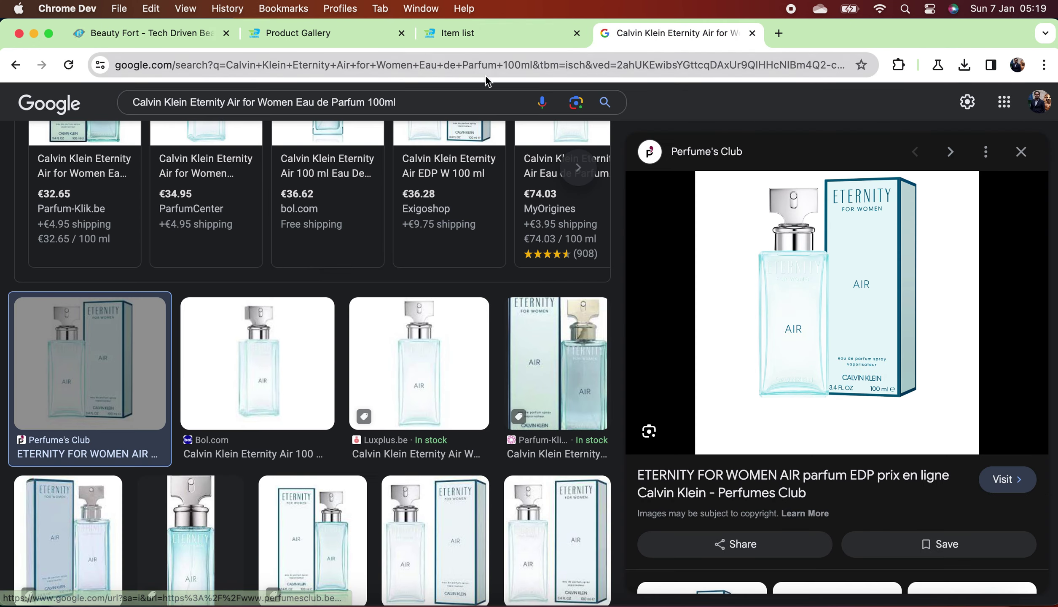
{"action": "triple_click", "coordinate": [416, 102]}
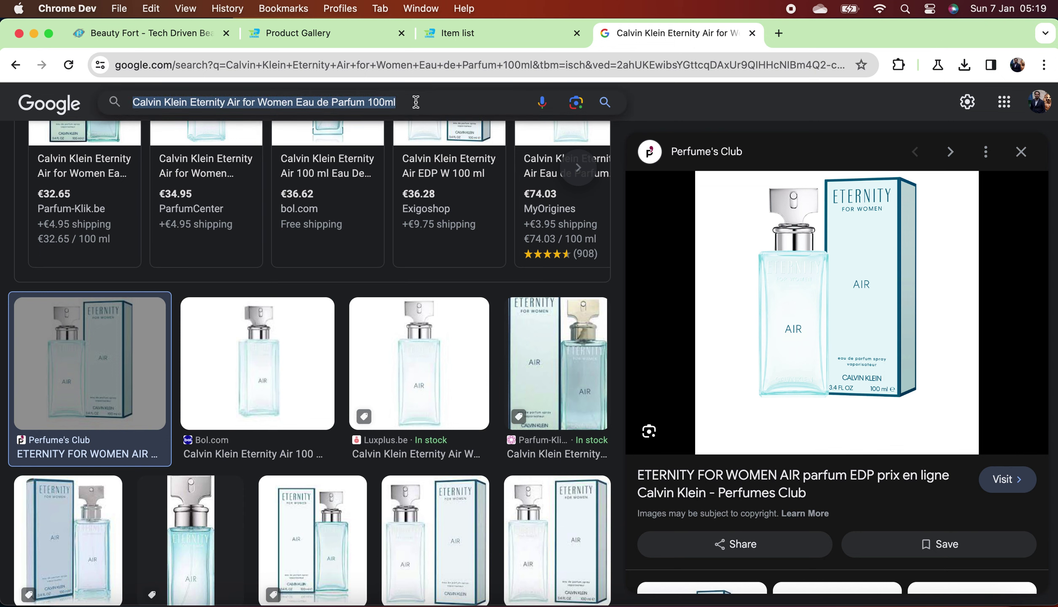
{"action": "key", "text": "super+v"}
{"action": "key", "text": "Return"}
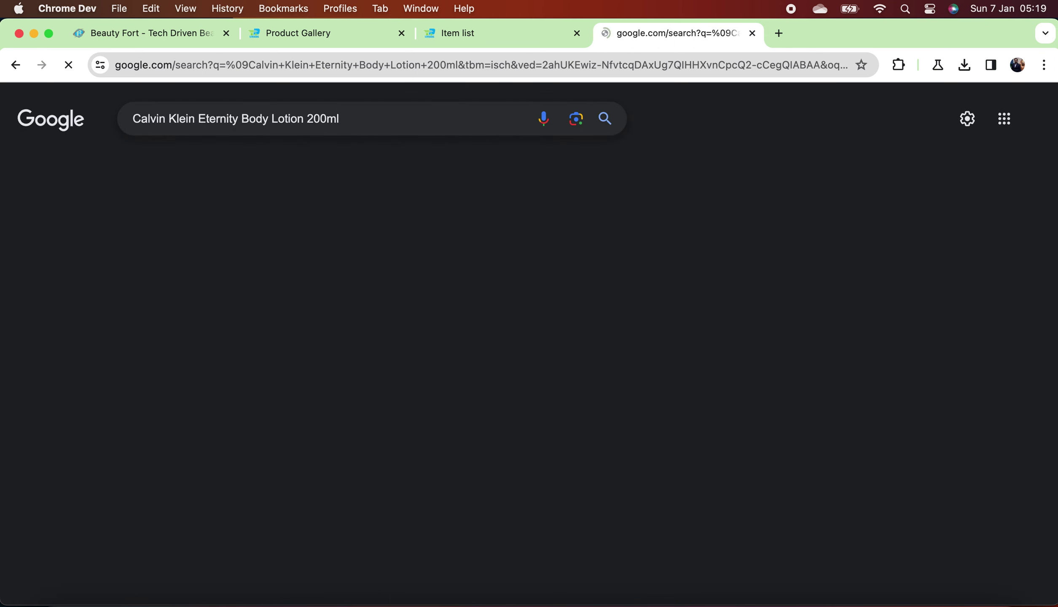
Start a new item from the Escape product in the Product Gallery, with "Calvin Klein Eternity Body Lotion 200ml" as default name and short description.
{"action": "left_click", "coordinate": [320, 32]}
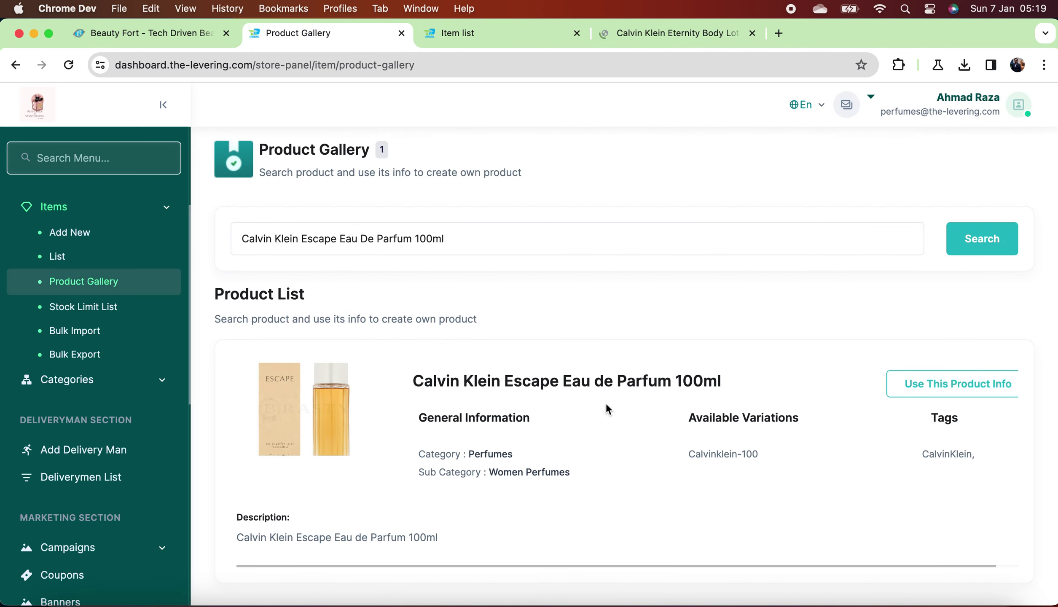
{"action": "left_click", "coordinate": [999, 392]}
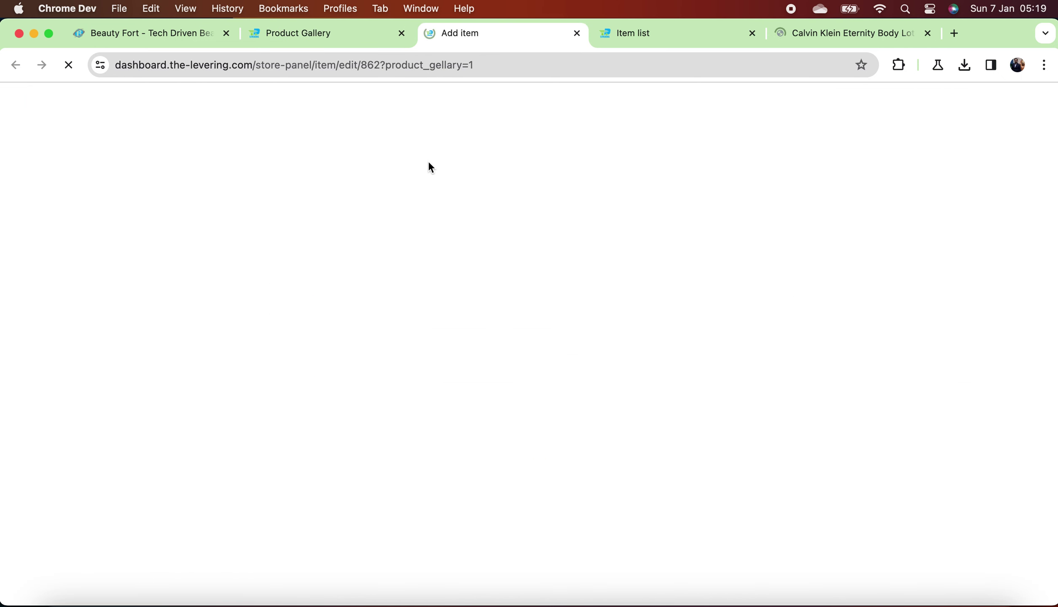
{"action": "triple_click", "coordinate": [476, 321]}
{"action": "key", "text": "super+v"}
{"action": "triple_click", "coordinate": [477, 403]}
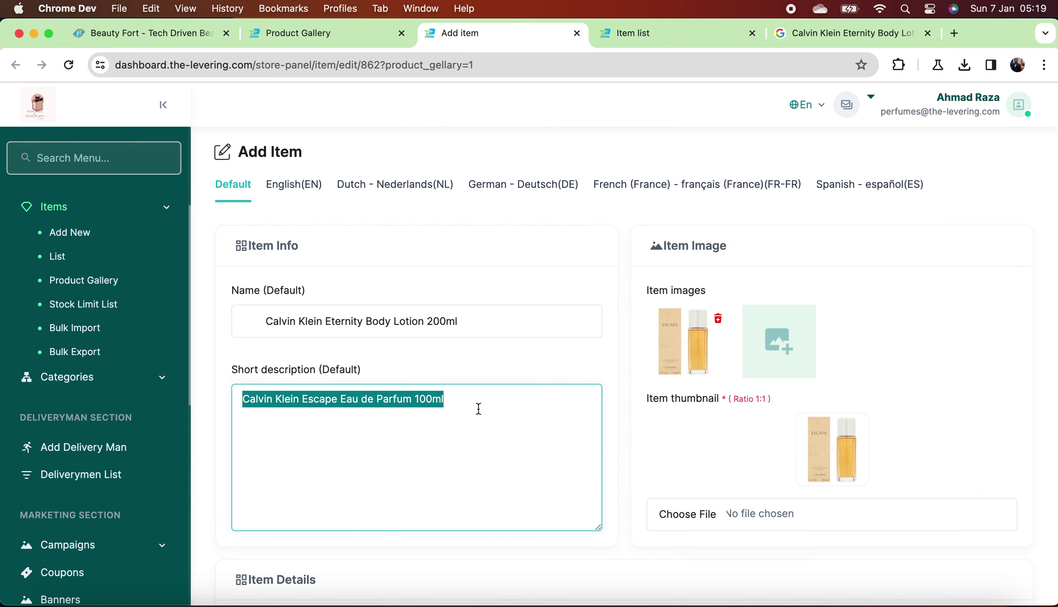
{"action": "key", "text": "super+v"}
Replace the English name and short description with "Calvin Klein Eternity Body Lotion 200ml".
{"action": "left_click", "coordinate": [276, 185]}
{"action": "triple_click", "coordinate": [432, 324]}
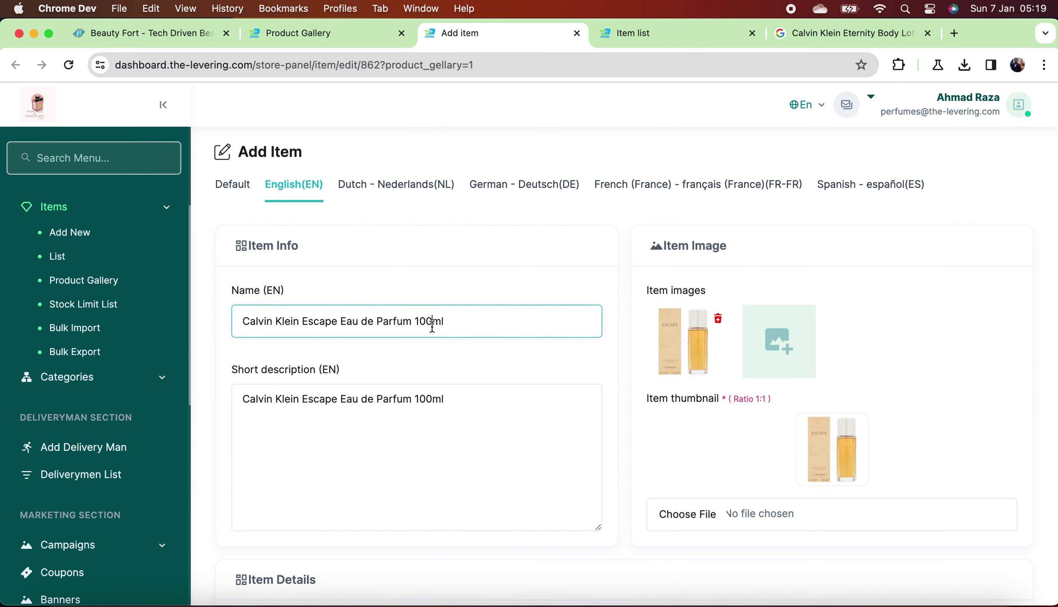
{"action": "key", "text": "super+v"}
{"action": "triple_click", "coordinate": [457, 385]}
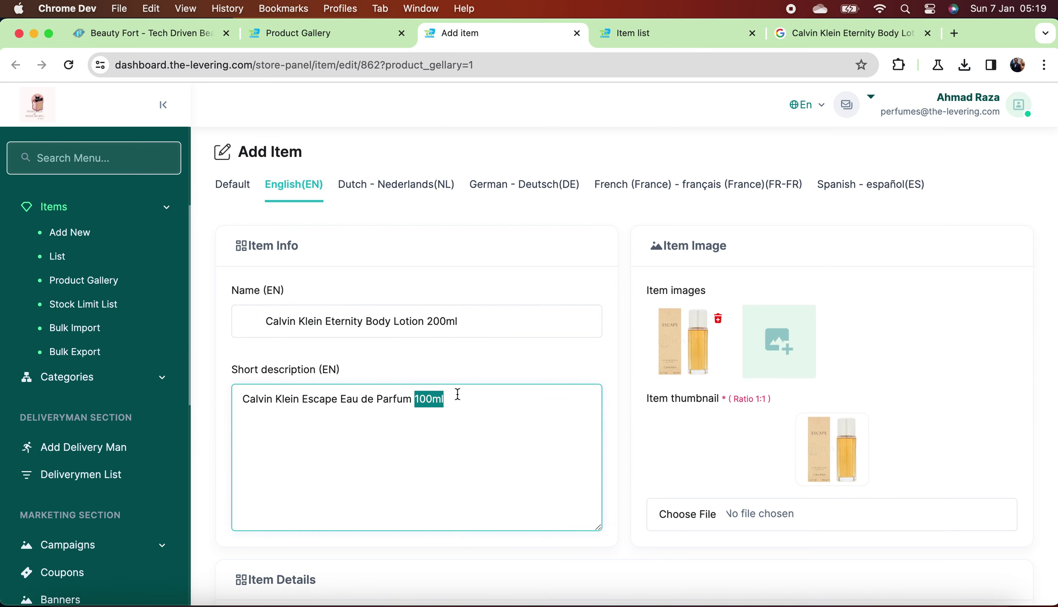
{"action": "key", "text": "super+v"}
Save the Douglas image of the Eternity body lotion from Google Images as "QlwQ6o562545-0-global.jpg" in the calvinklein folder.
{"action": "left_click", "coordinate": [871, 37]}
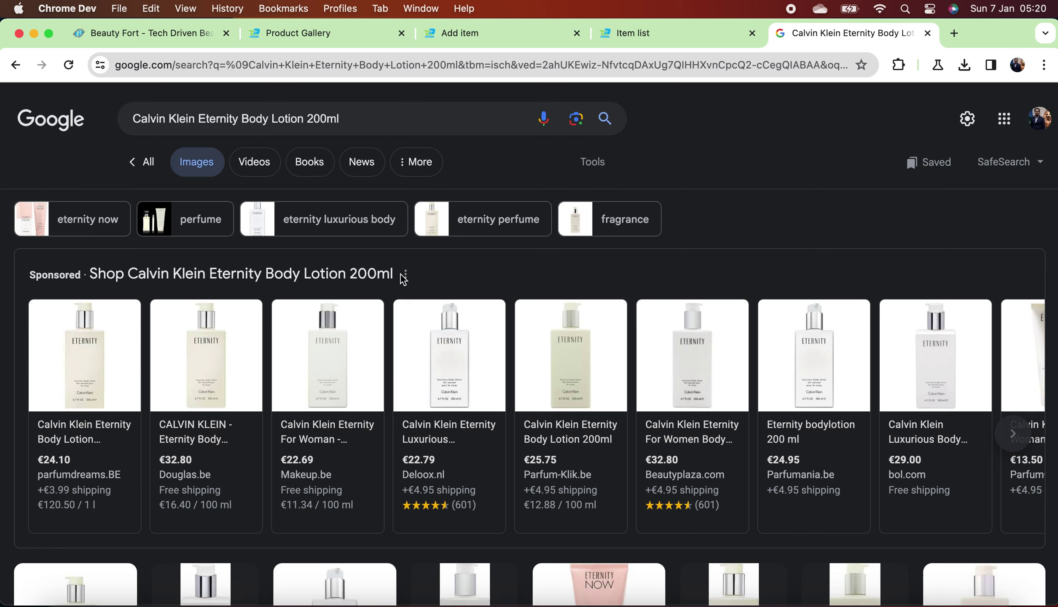
{"action": "scroll", "coordinate": [401, 276], "scroll_direction": "down", "scroll_amount": 5}
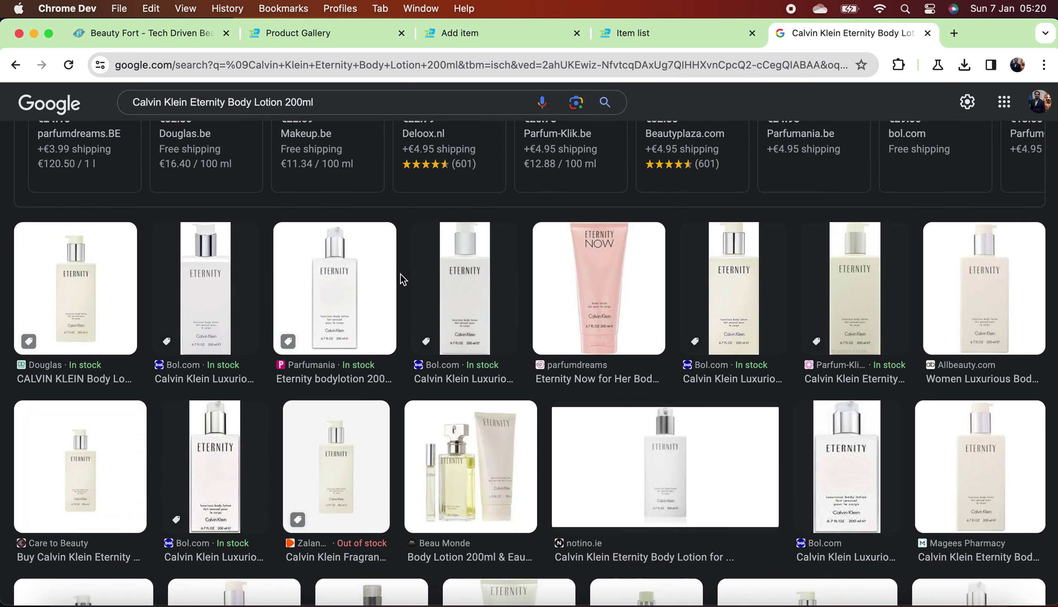
{"action": "left_click", "coordinate": [106, 291]}
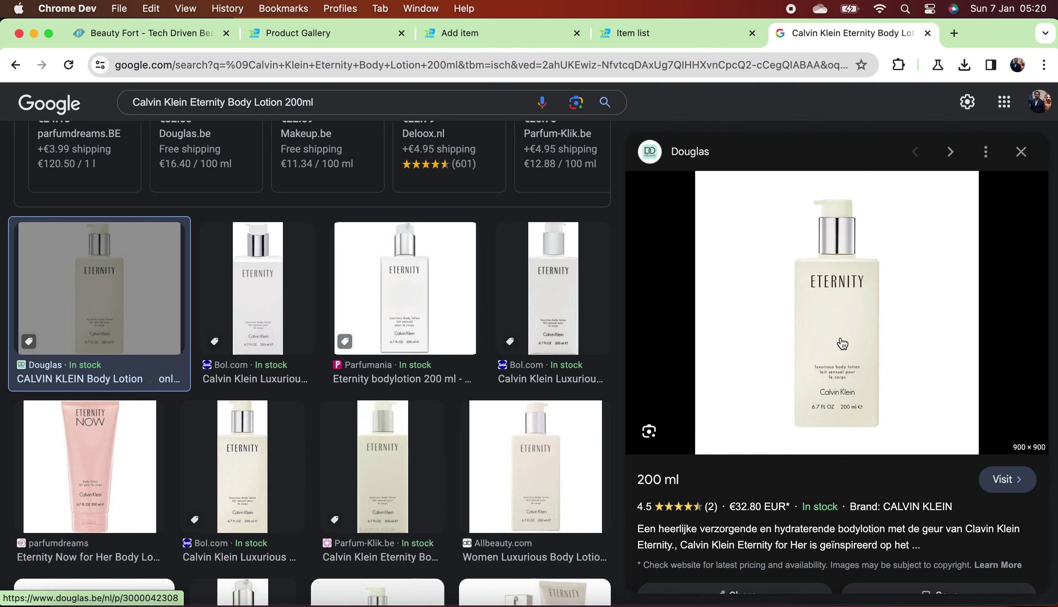
{"action": "right_click", "coordinate": [842, 344]}
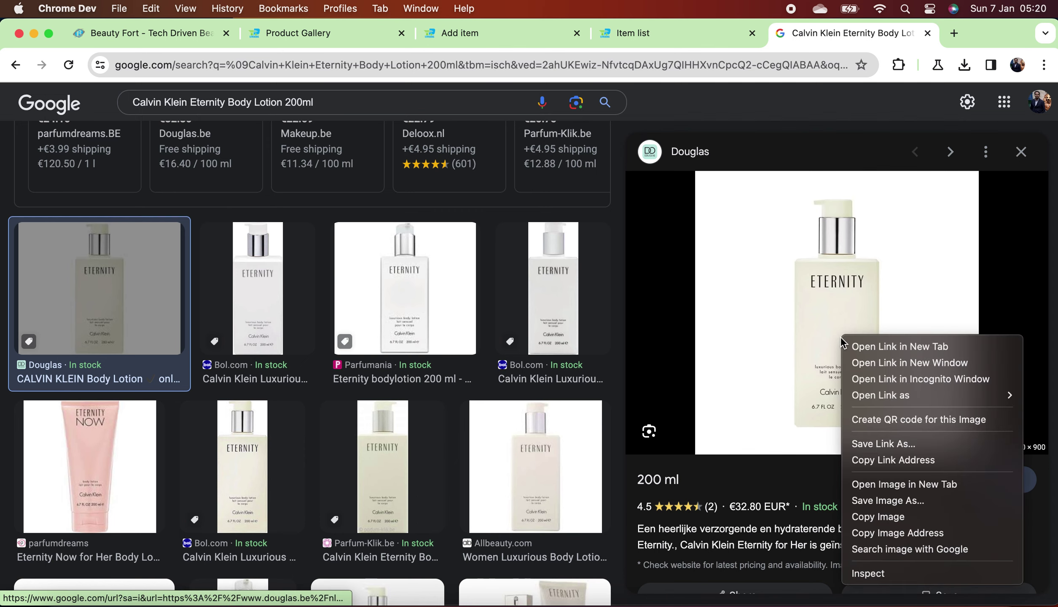
{"action": "left_click", "coordinate": [949, 502]}
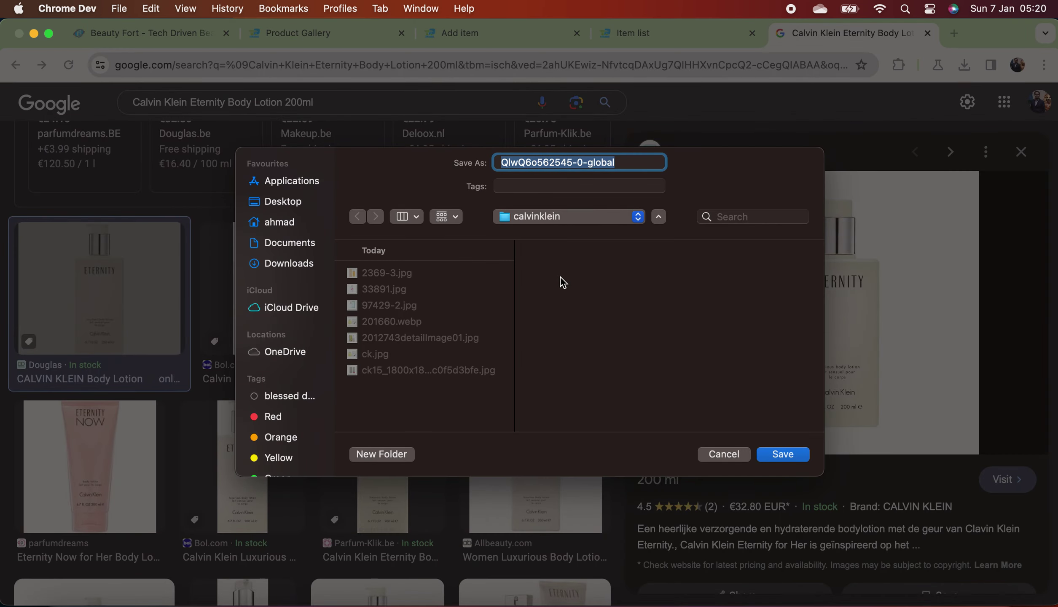
{"action": "key", "text": "Right"}
{"action": "type", "text": ".jpg"}
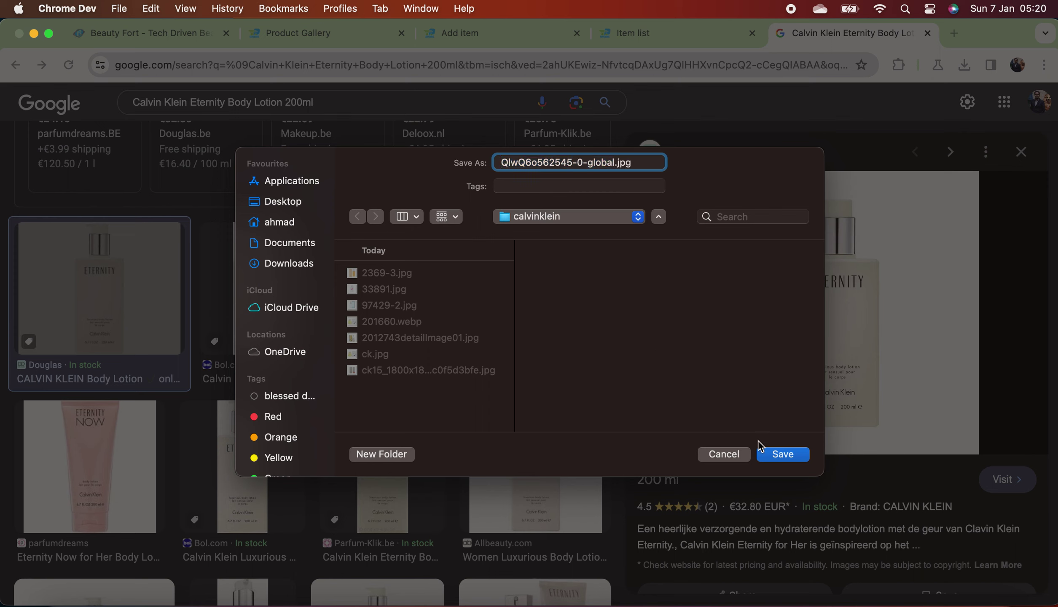
{"action": "left_click", "coordinate": [784, 455]}
{"action": "left_click", "coordinate": [554, 354]}
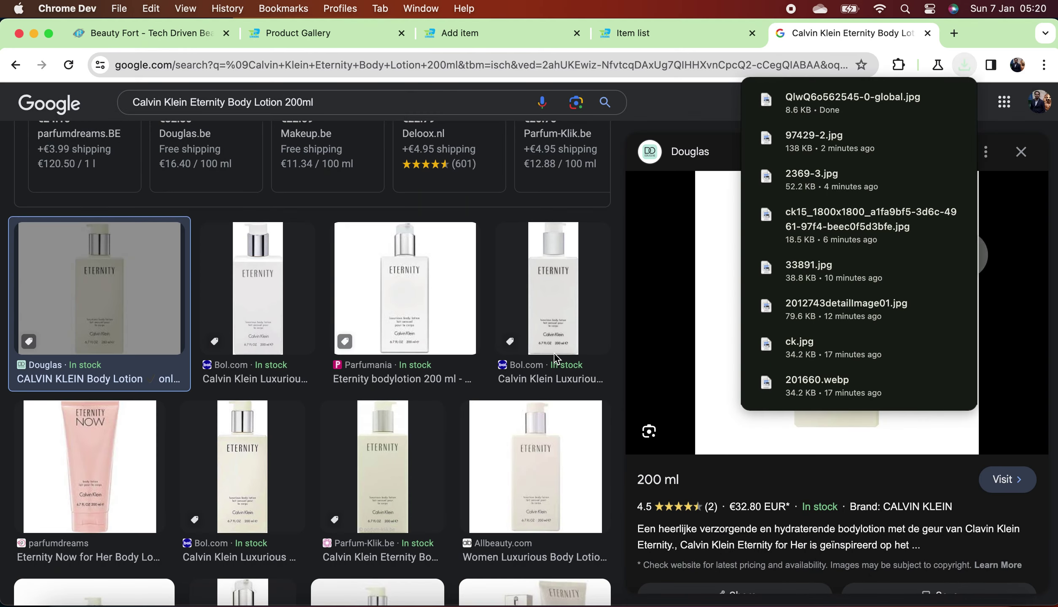
Close the Item list page and replace the new item's Escape gallery image with "QlwQ6o562545-0-global.jpg" from the calvinklein folder.
{"action": "left_click", "coordinate": [693, 24]}
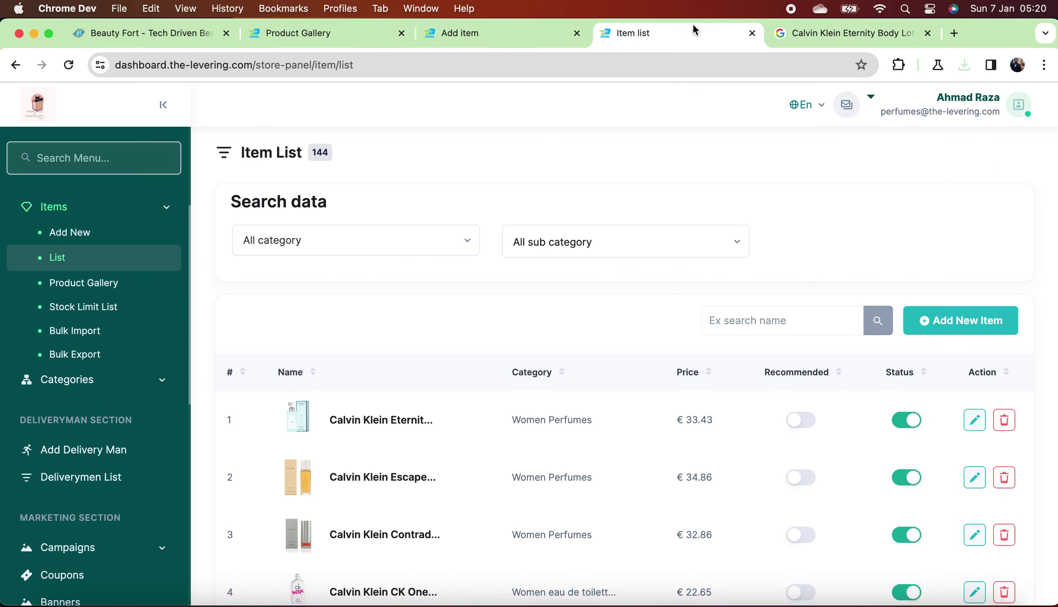
{"action": "left_click", "coordinate": [753, 33]}
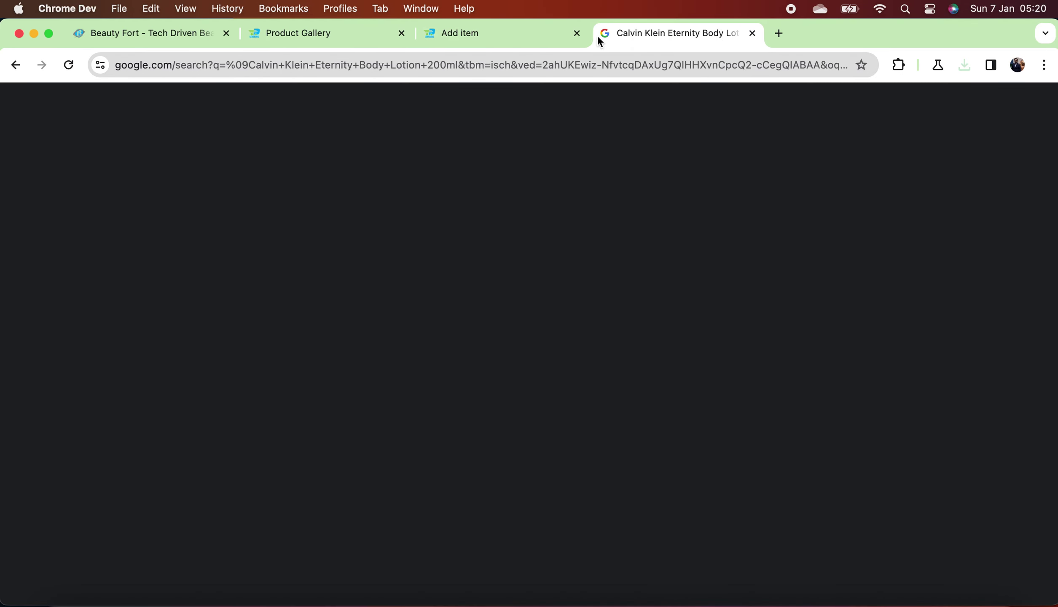
{"action": "left_click", "coordinate": [463, 37]}
{"action": "left_click", "coordinate": [780, 349]}
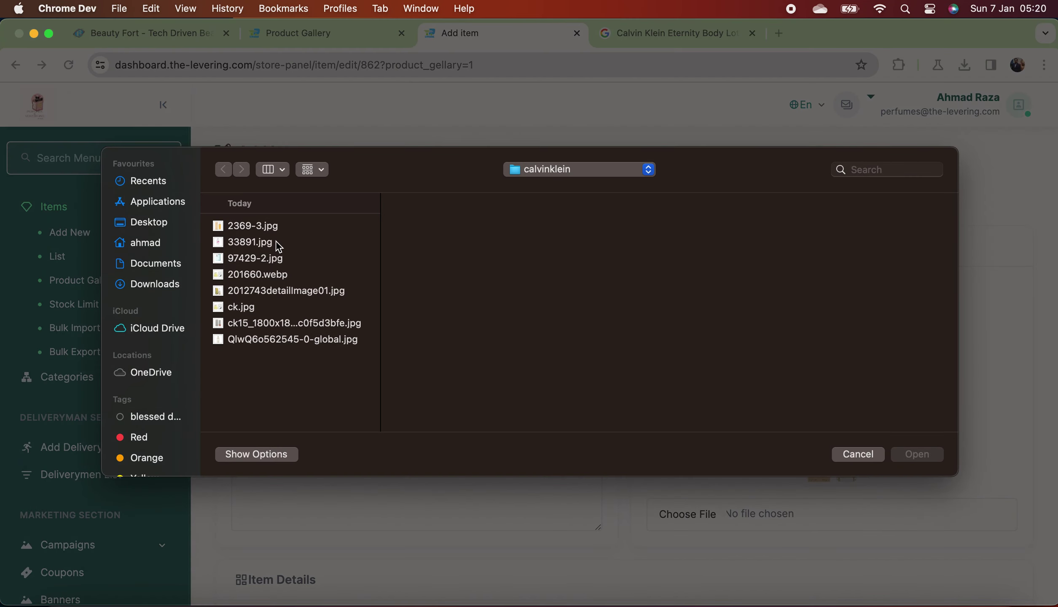
{"action": "left_click", "coordinate": [247, 230]}
{"action": "key", "text": "Down"}
{"action": "key", "text": "Down"}
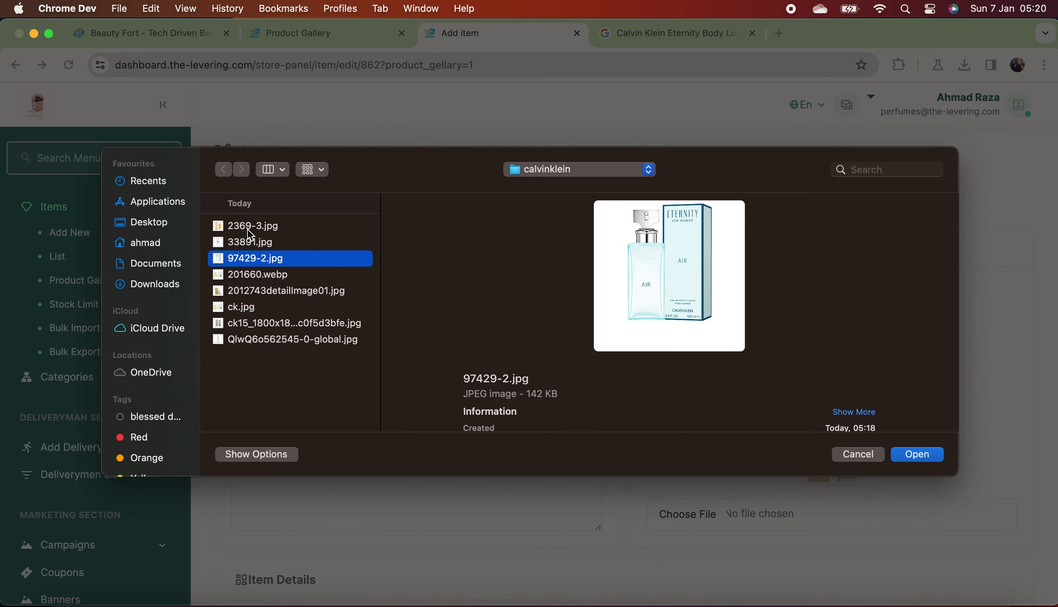
{"action": "key", "text": "Down"}
{"action": "key", "text": "Down"}
{"action": "key", "text": "Down"}
{"action": "key", "text": "Down"}
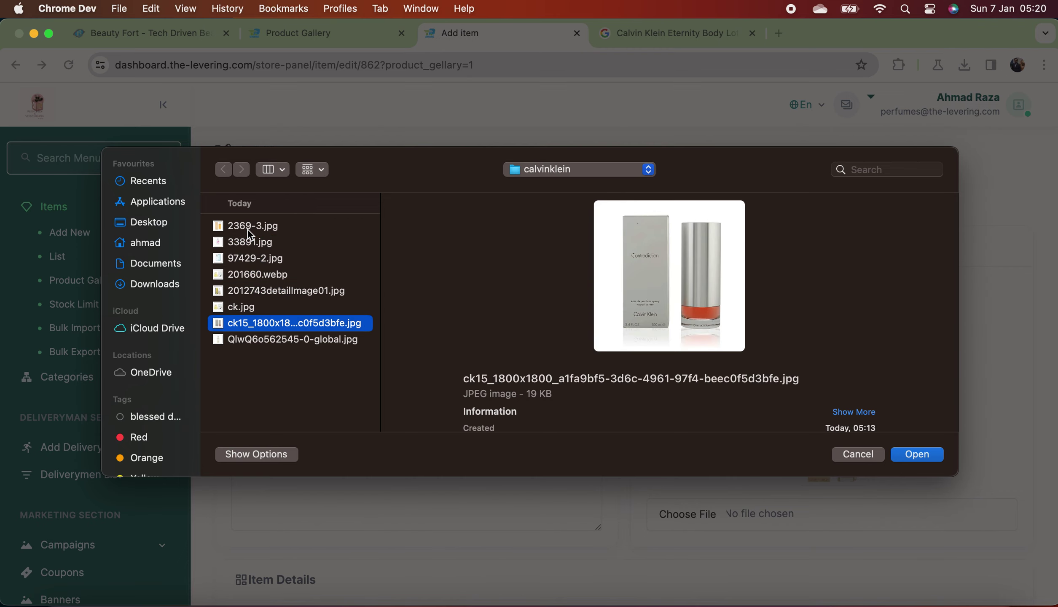
{"action": "key", "text": "Down"}
{"action": "left_click", "coordinate": [931, 457]}
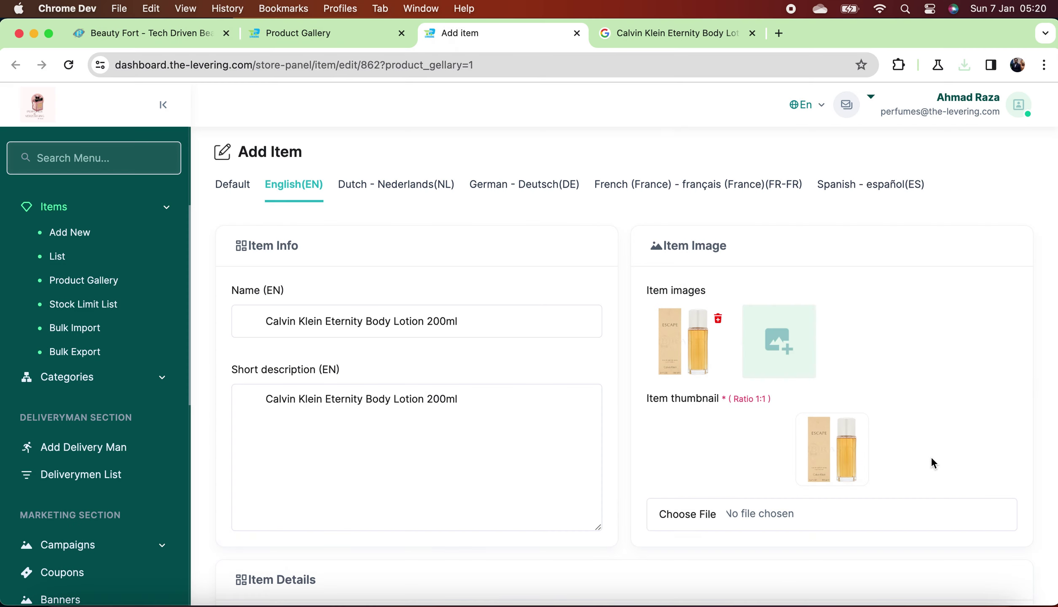
{"action": "left_click", "coordinate": [719, 319]}
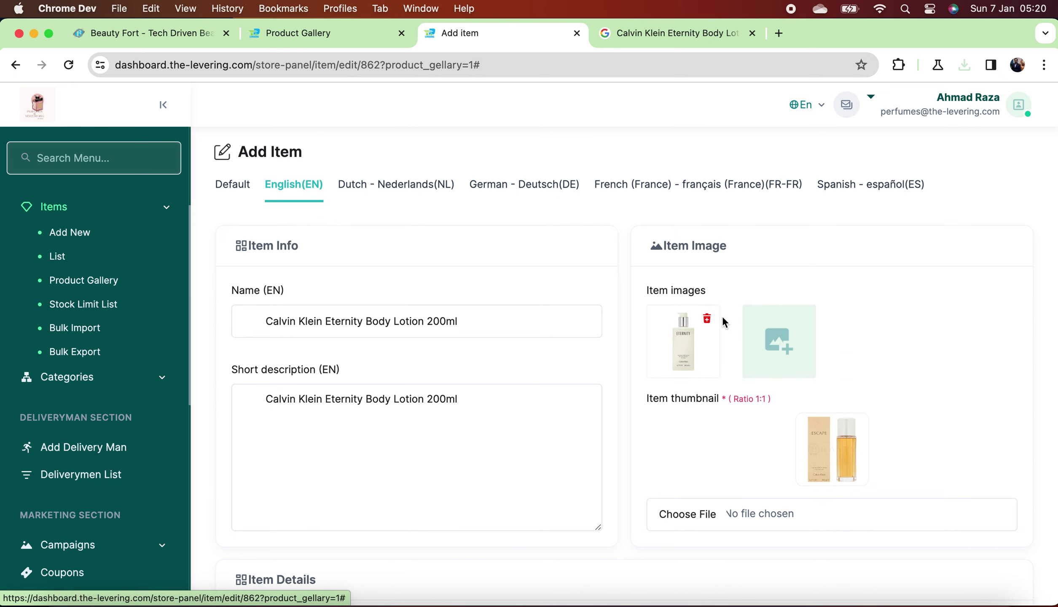
Set the item thumbnail to "QlwQ6o562545-0-global.jpg".
{"action": "left_click", "coordinate": [826, 506]}
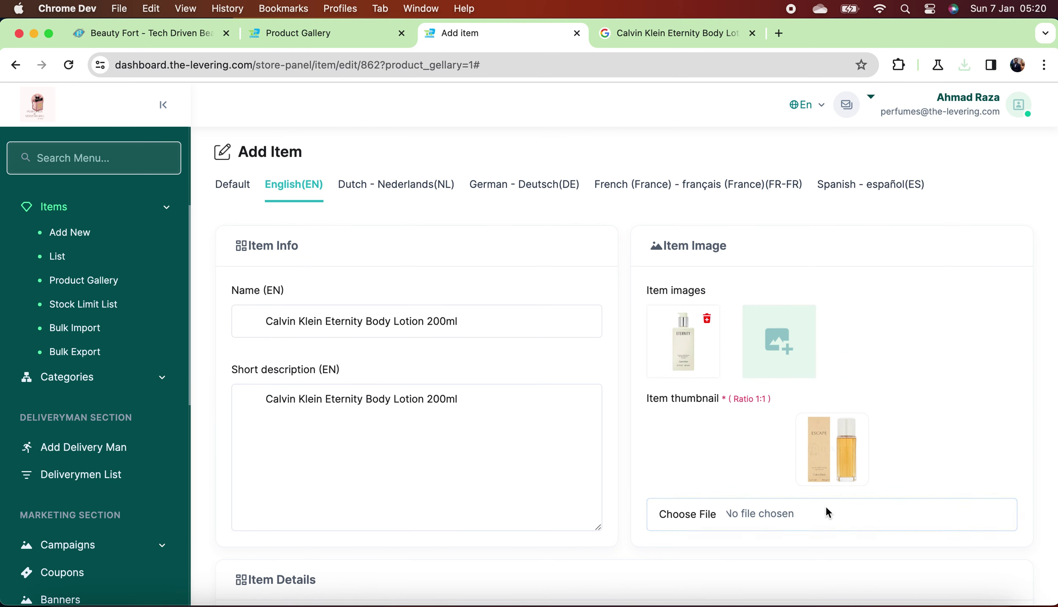
{"action": "left_click", "coordinate": [317, 342]}
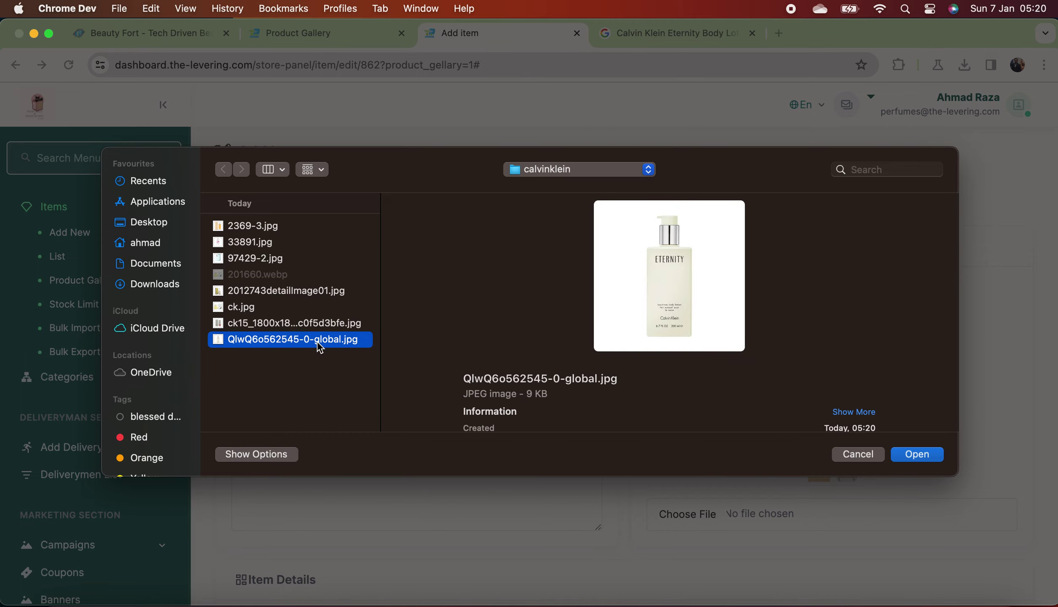
{"action": "left_click", "coordinate": [918, 454]}
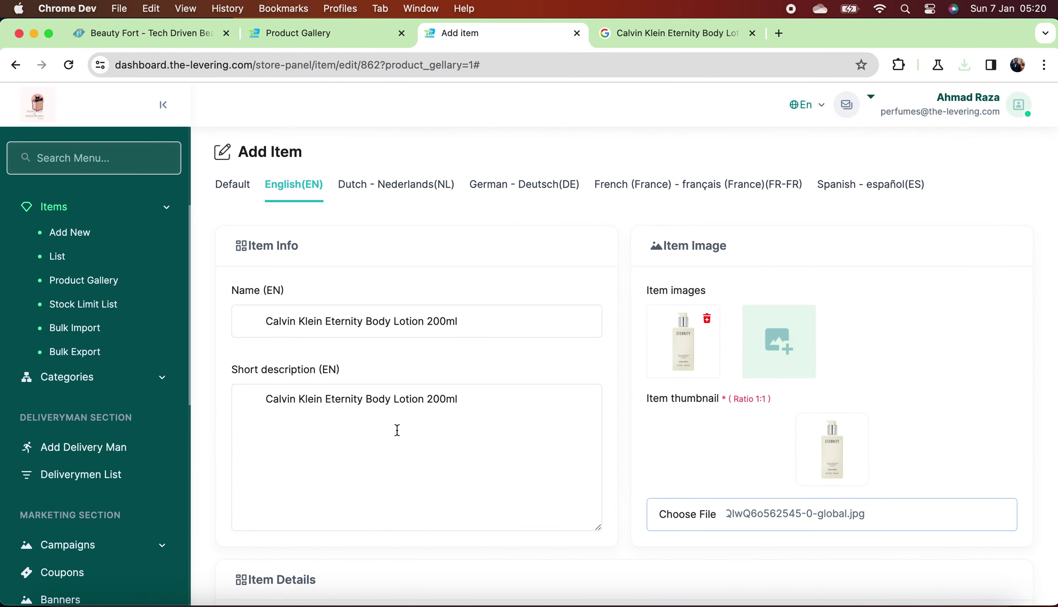
Set the item's category to Skin care and its sub category to Women skin care.
{"action": "scroll", "coordinate": [403, 441], "scroll_direction": "down", "scroll_amount": 5}
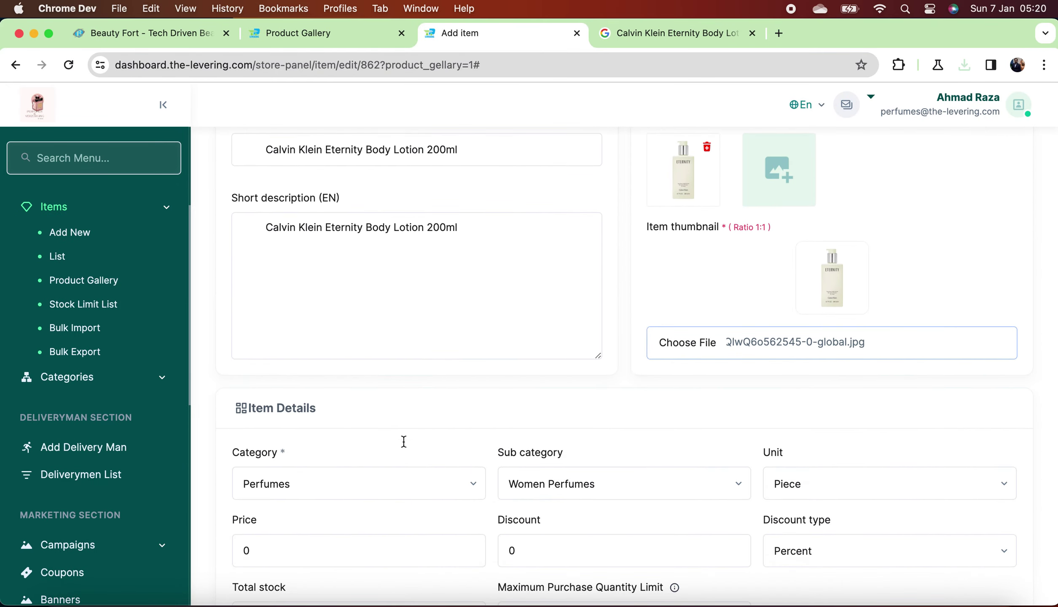
{"action": "left_click", "coordinate": [405, 433]}
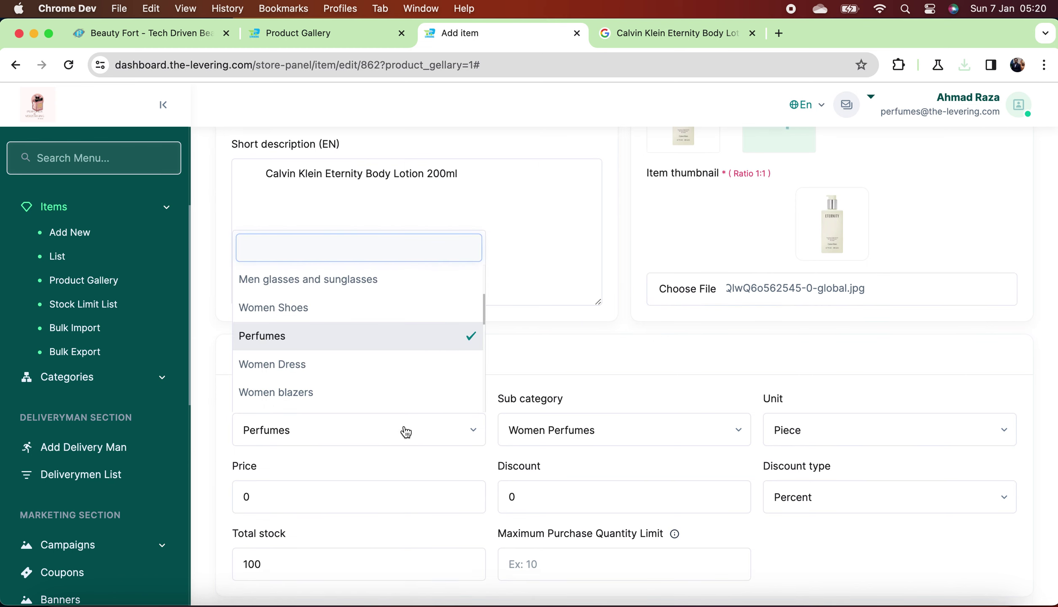
{"action": "type", "text": "ski"}
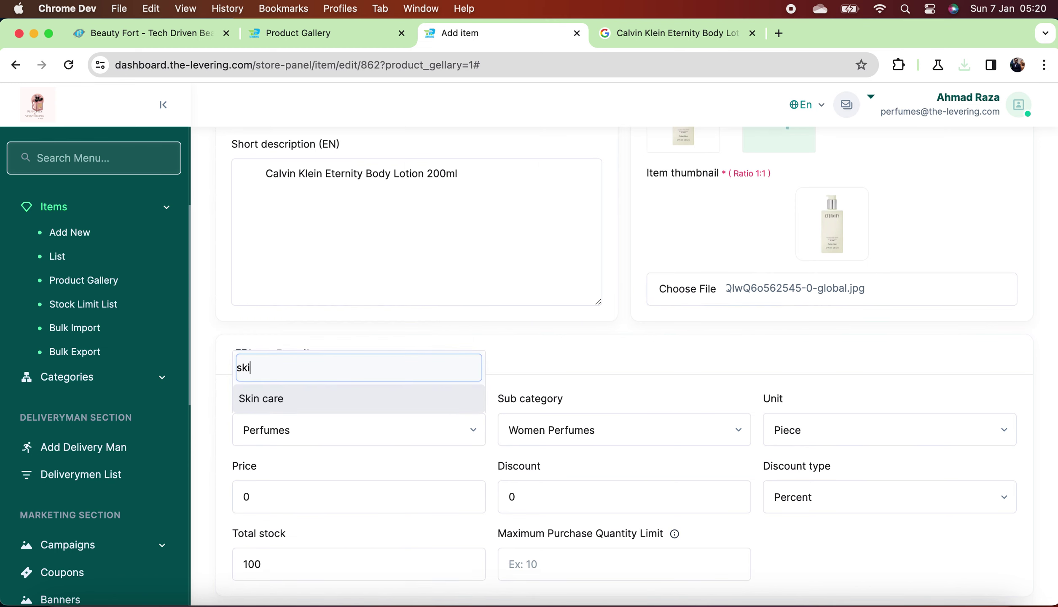
{"action": "left_click", "coordinate": [381, 399]}
{"action": "left_click", "coordinate": [615, 433]}
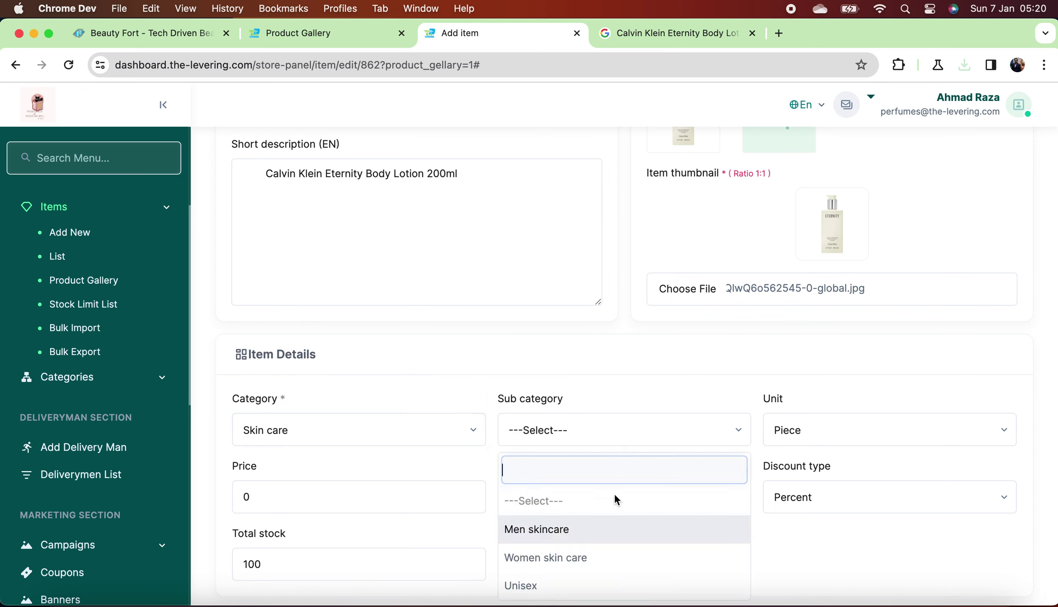
{"action": "left_click", "coordinate": [619, 557]}
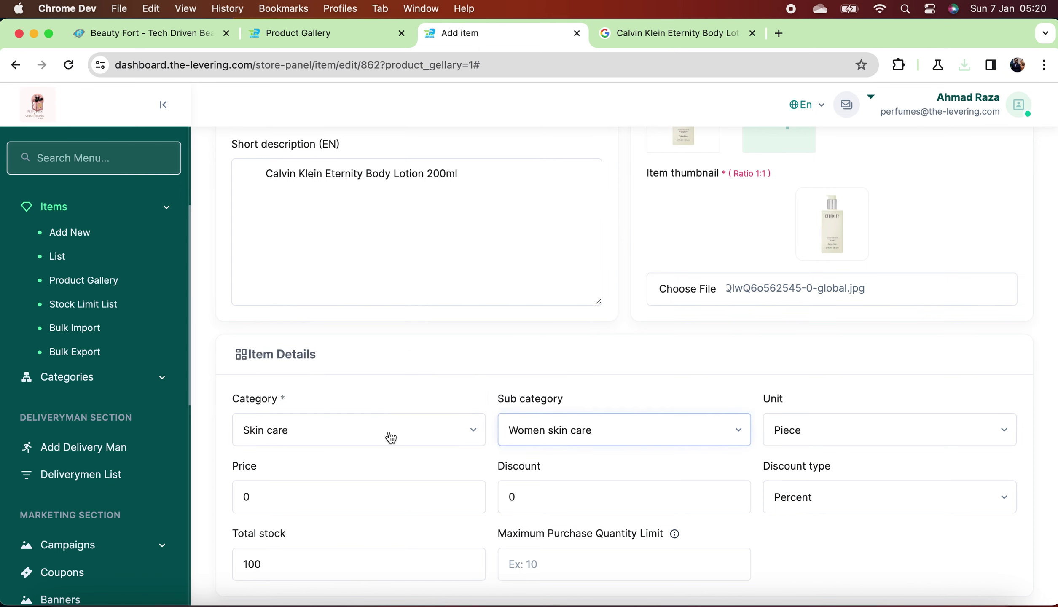
Look through the available item categories for one that suits a body lotion.
{"action": "left_click", "coordinate": [381, 432]}
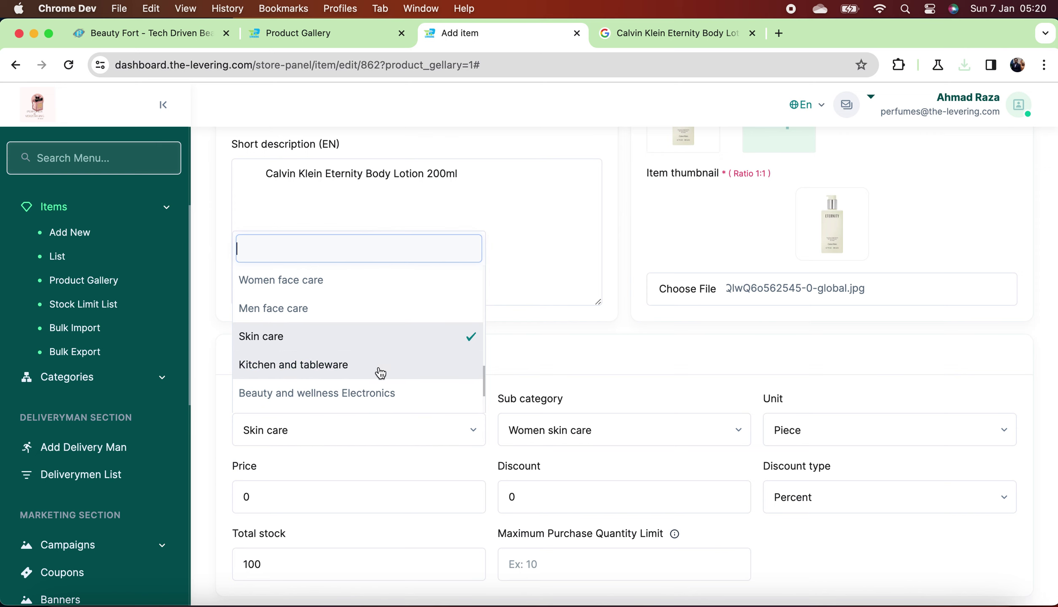
{"action": "scroll", "coordinate": [383, 381], "scroll_direction": "down", "scroll_amount": 1}
{"action": "scroll", "coordinate": [384, 383], "scroll_direction": "up", "scroll_amount": 4}
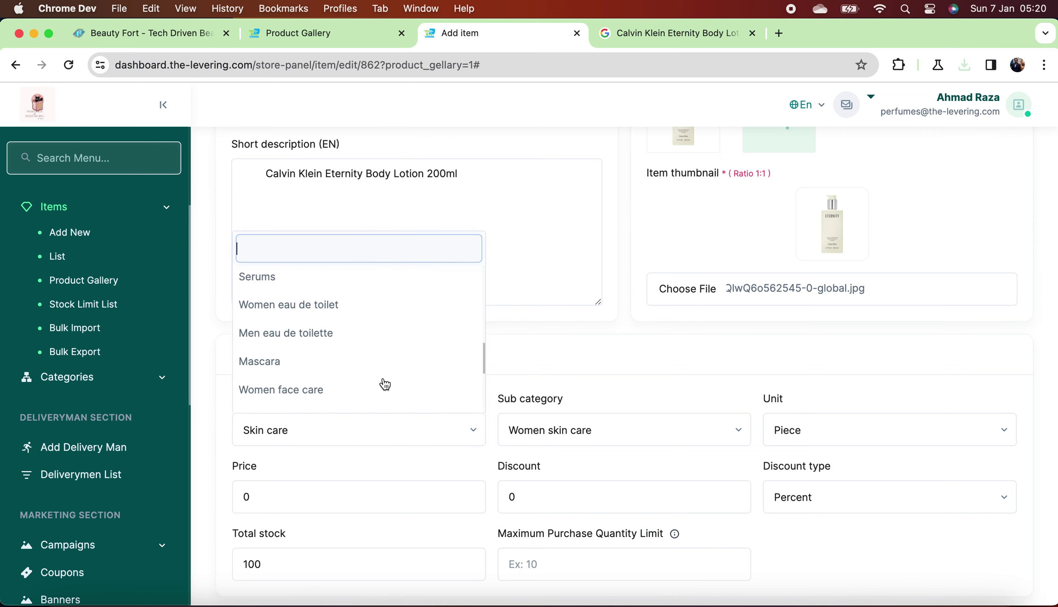
{"action": "scroll", "coordinate": [385, 383], "scroll_direction": "up", "scroll_amount": 9}
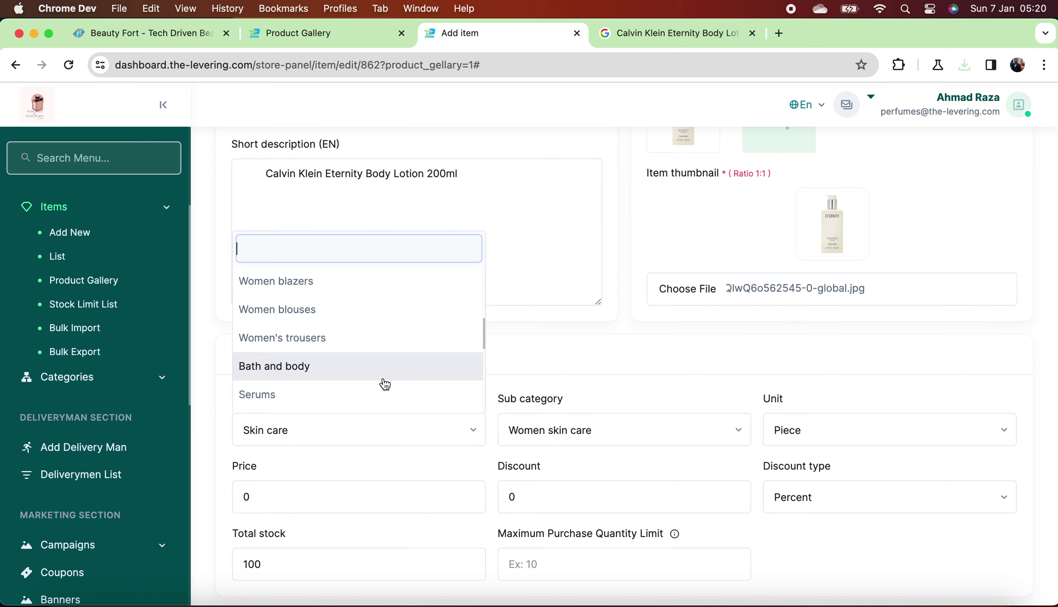
{"action": "scroll", "coordinate": [384, 384], "scroll_direction": "up", "scroll_amount": 4}
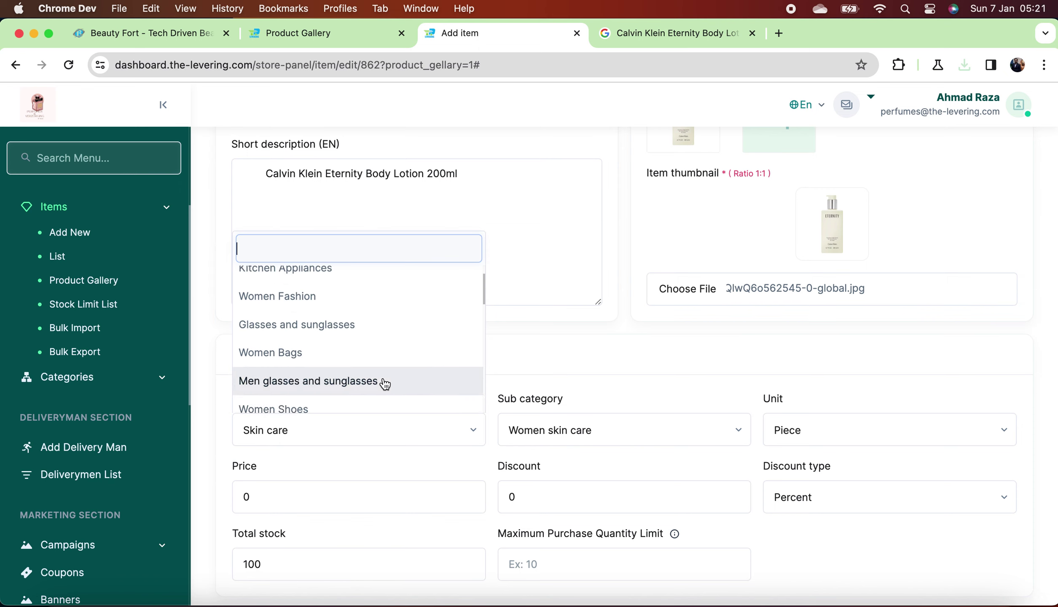
{"action": "scroll", "coordinate": [384, 384], "scroll_direction": "down", "scroll_amount": 15}
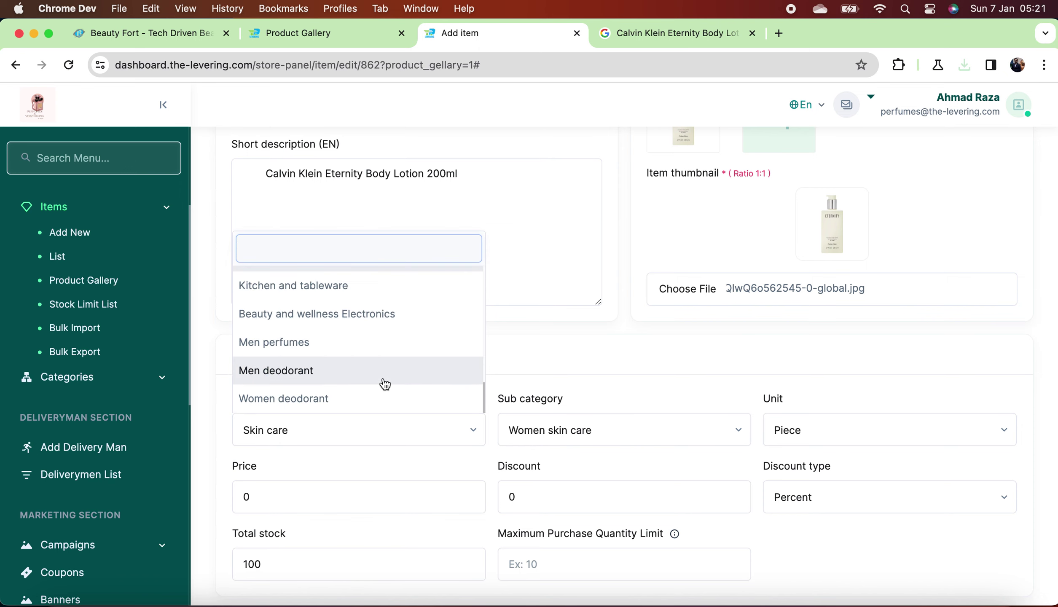
{"action": "left_click", "coordinate": [613, 387]}
Check the Eternity Body Lotion 200ml price in the Beauty Fort list and set the item price to 23.50.
{"action": "scroll", "coordinate": [621, 447], "scroll_direction": "down", "scroll_amount": 2}
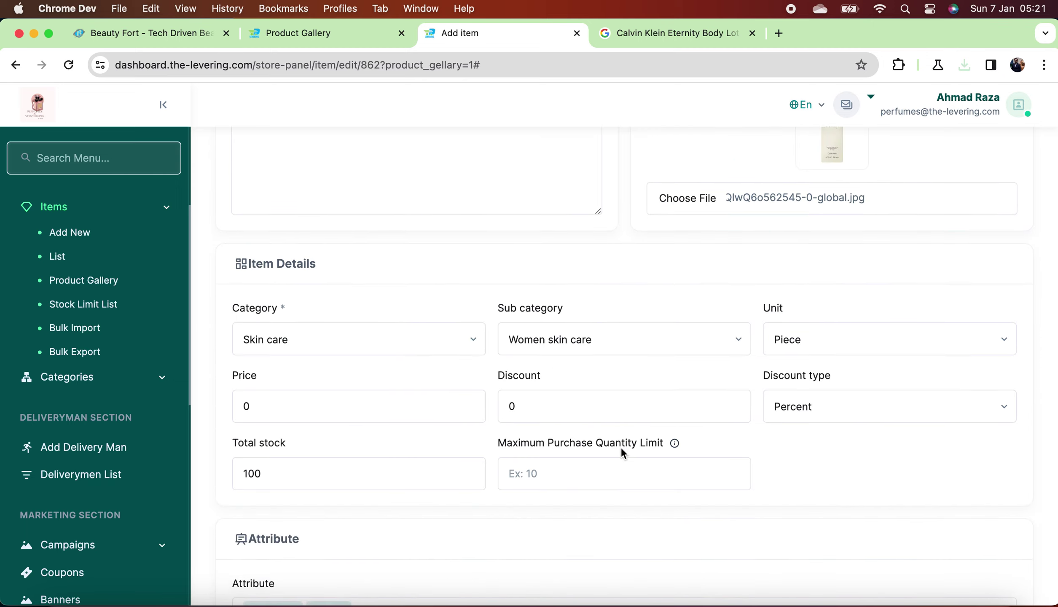
{"action": "double_click", "coordinate": [340, 405]}
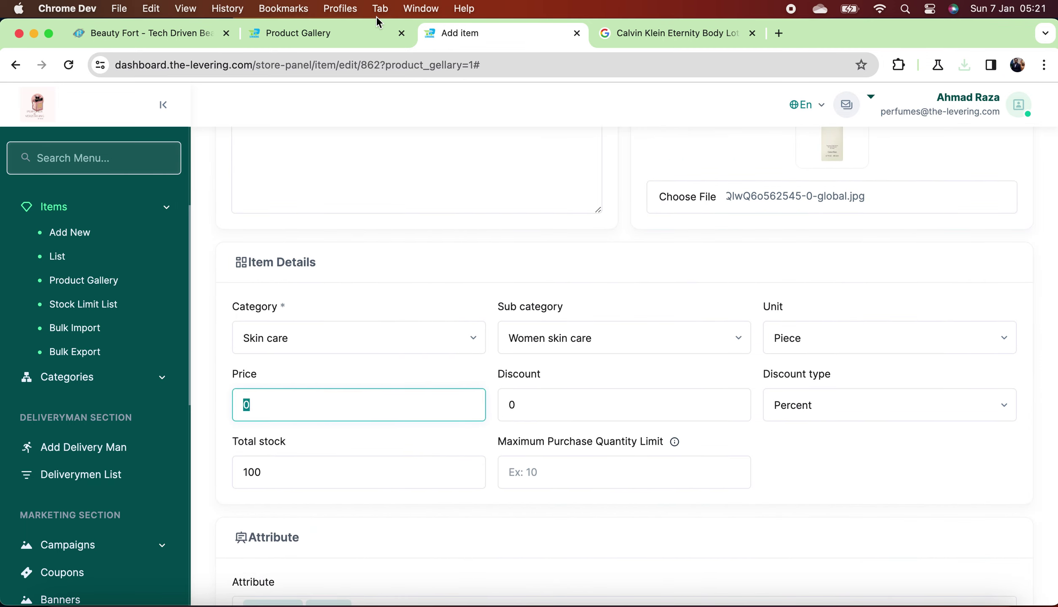
{"action": "left_click", "coordinate": [164, 33]}
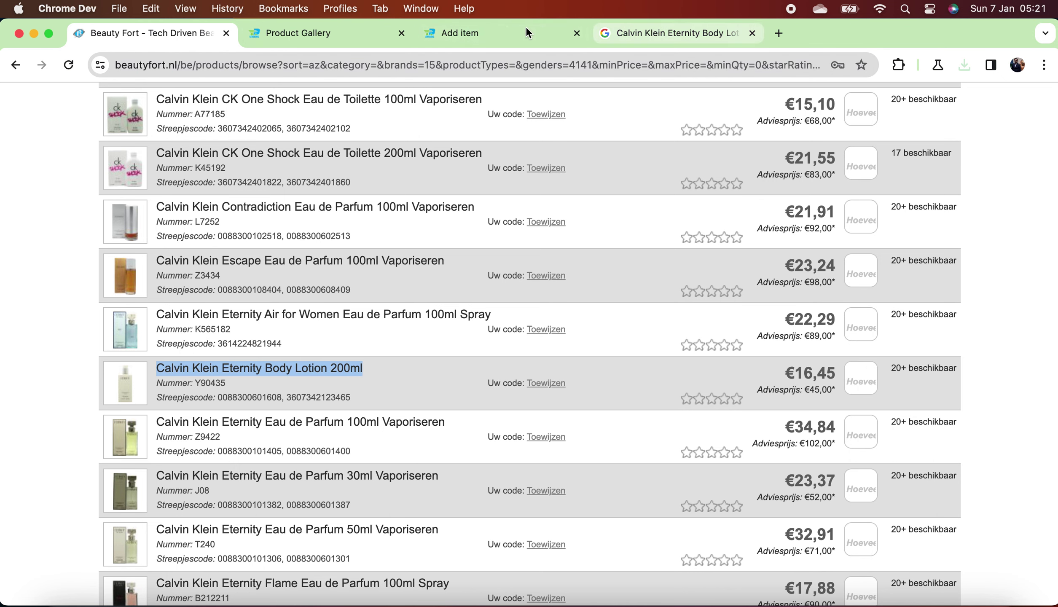
{"action": "left_click", "coordinate": [484, 30]}
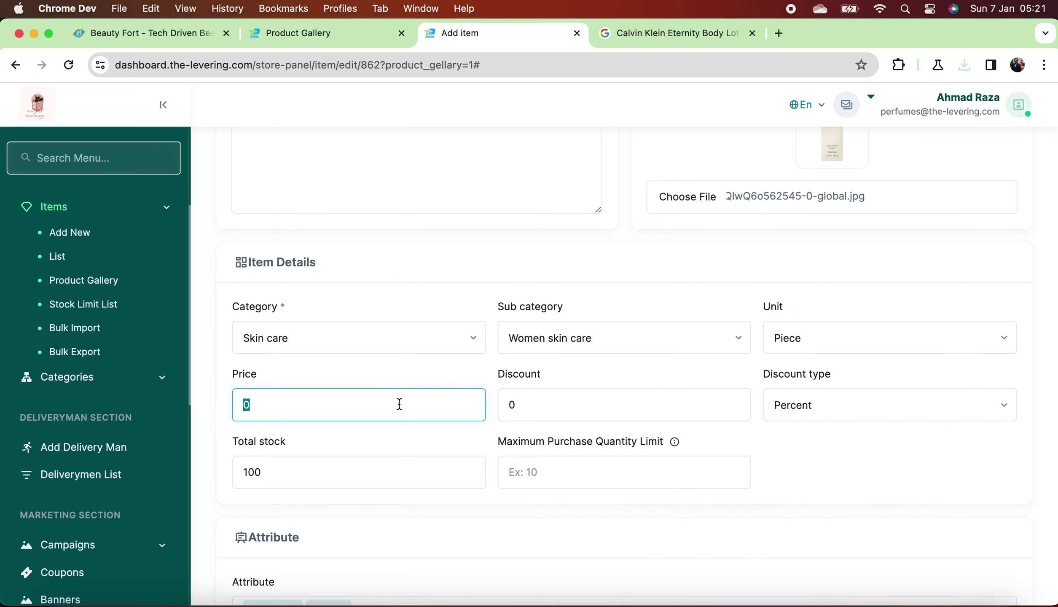
{"action": "type", "text": "23.5"}
Replace the 100 value of the body lotion's ML attribute with 200.
{"action": "scroll", "coordinate": [496, 357], "scroll_direction": "down", "scroll_amount": 6}
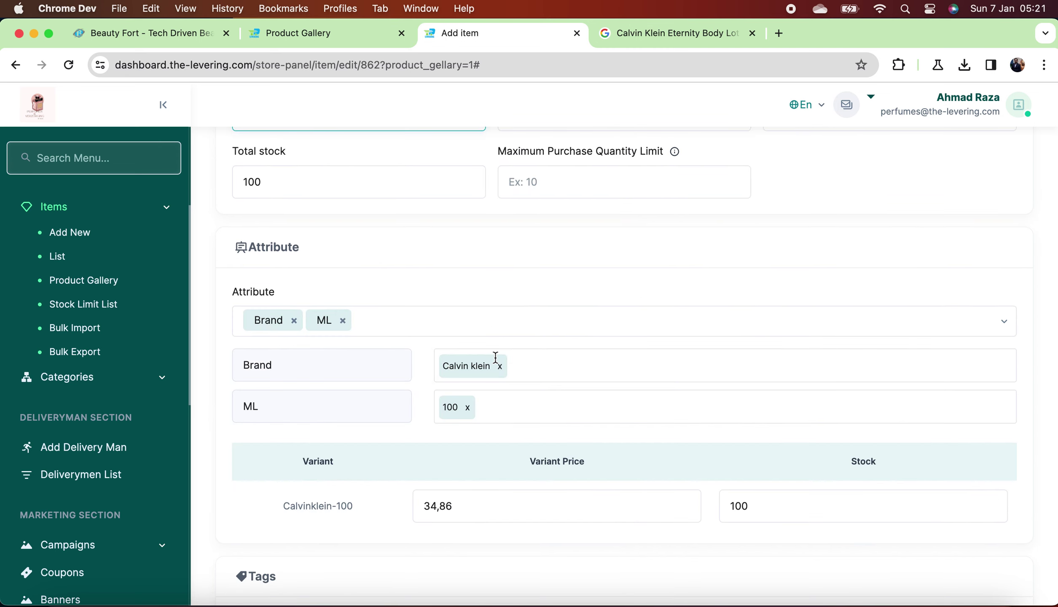
{"action": "scroll", "coordinate": [485, 263], "scroll_direction": "up", "scroll_amount": 8}
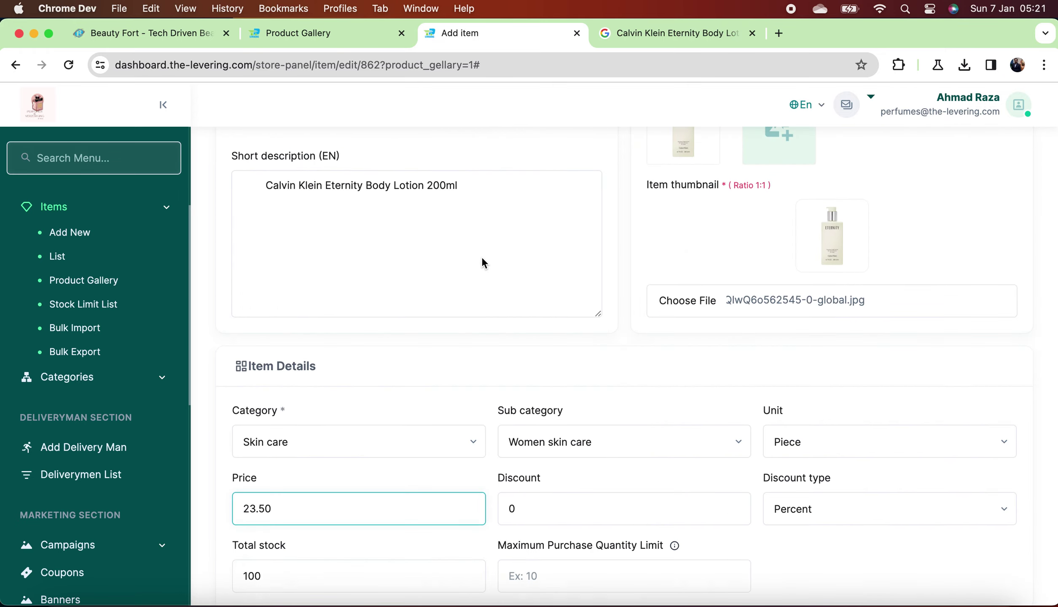
{"action": "scroll", "coordinate": [485, 264], "scroll_direction": "down", "scroll_amount": 3}
{"action": "scroll", "coordinate": [407, 418], "scroll_direction": "up", "scroll_amount": 8}
{"action": "scroll", "coordinate": [407, 418], "scroll_direction": "down", "scroll_amount": 12}
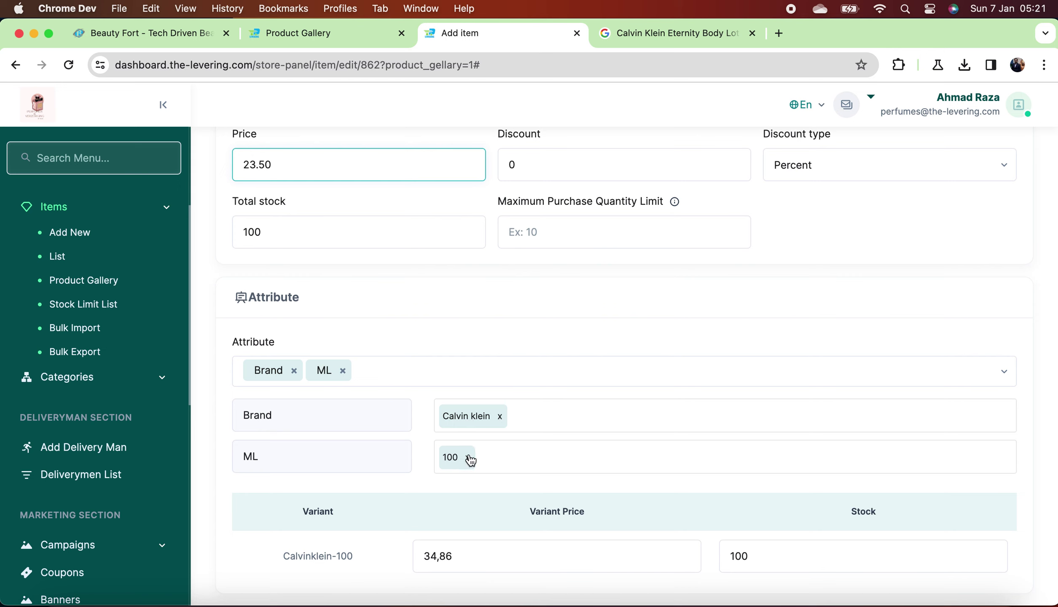
{"action": "left_click", "coordinate": [470, 458]}
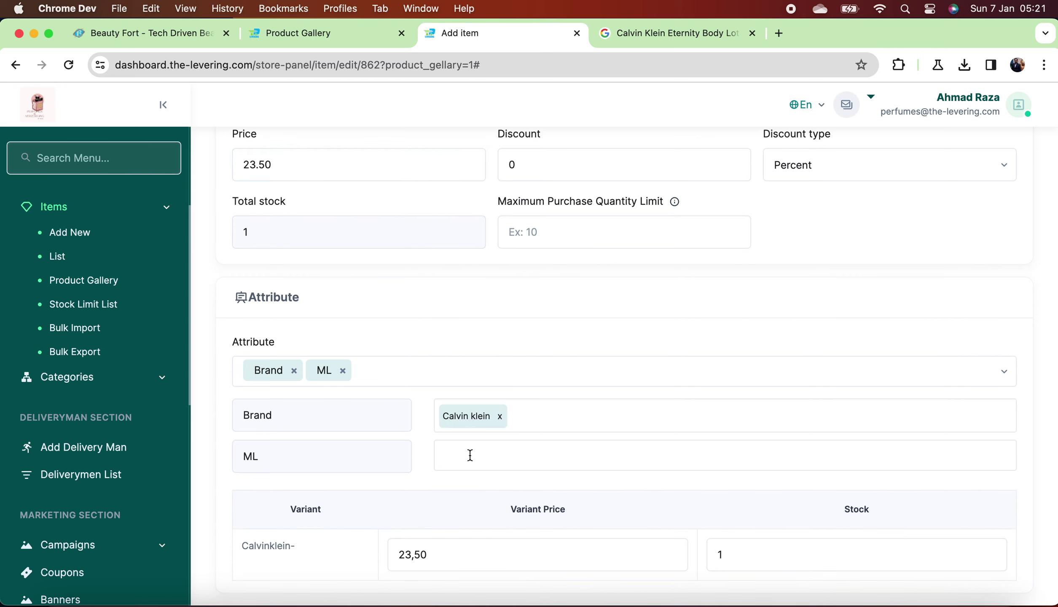
{"action": "type", "text": "200"}
{"action": "key", "text": "Return"}
Set the Calvinklein-200 variant's stock to 100 and submit the item.
{"action": "left_click", "coordinate": [786, 555]}
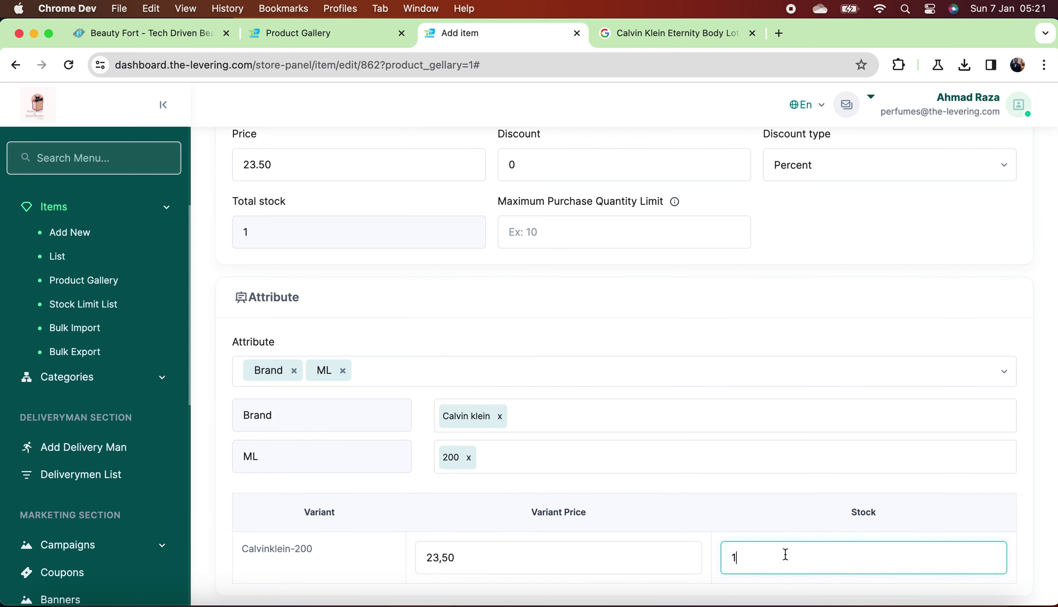
{"action": "type", "text": "00"}
{"action": "scroll", "coordinate": [880, 449], "scroll_direction": "down", "scroll_amount": 5}
{"action": "left_click", "coordinate": [1020, 535]}
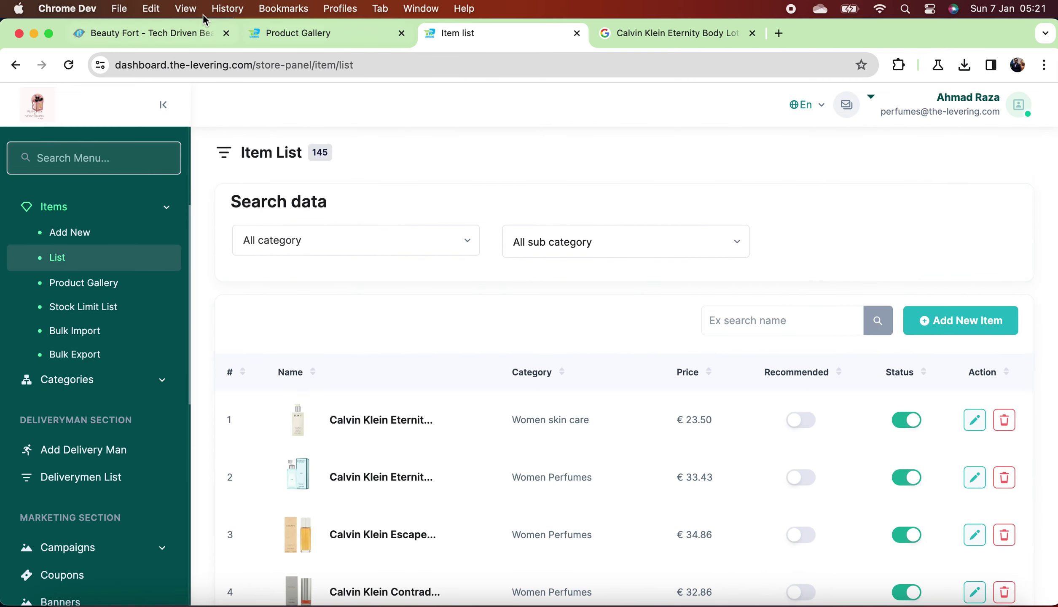
Copy the product name "Calvin Klein Eternity Eau de Parfum 100ml" from the Beauty Fort list.
{"action": "left_click", "coordinate": [165, 32]}
{"action": "left_click_drag", "start_coordinate": [381, 420], "coordinate": [161, 416]}
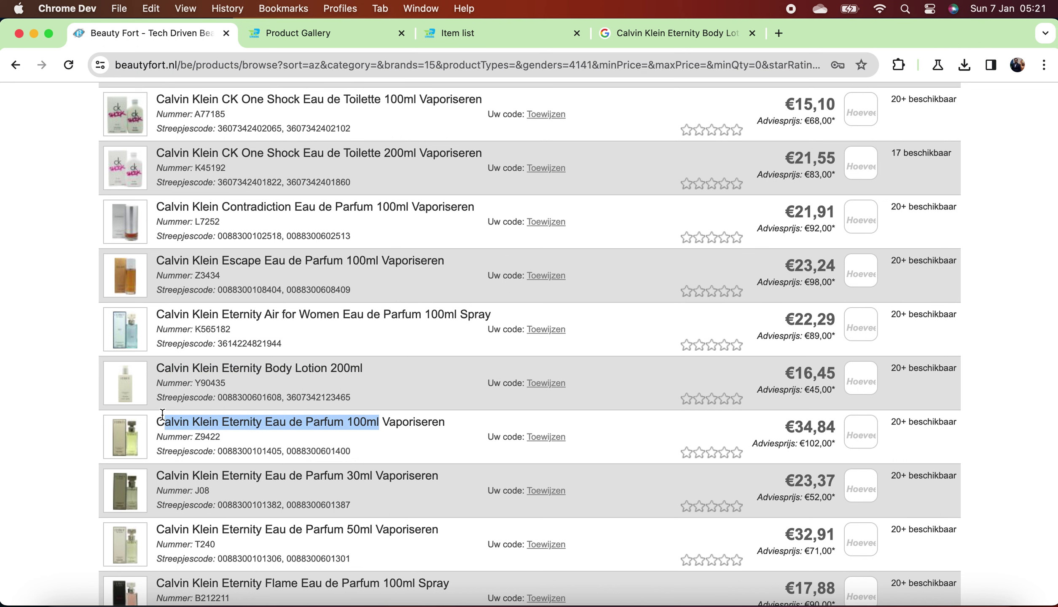
{"action": "left_click", "coordinate": [163, 415]}
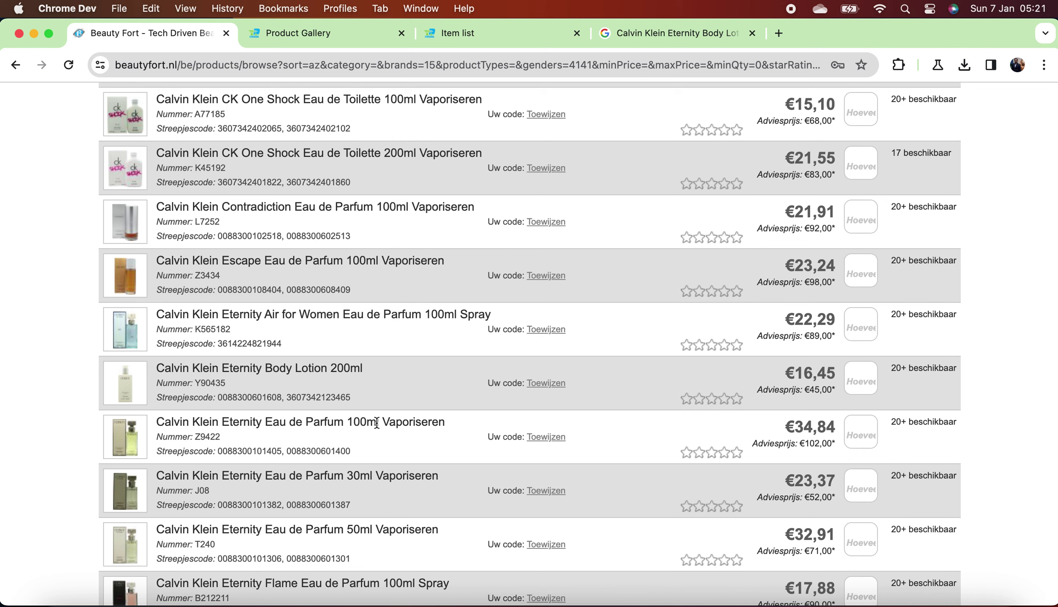
{"action": "left_click_drag", "start_coordinate": [377, 423], "coordinate": [155, 422]}
{"action": "right_click", "coordinate": [216, 418]}
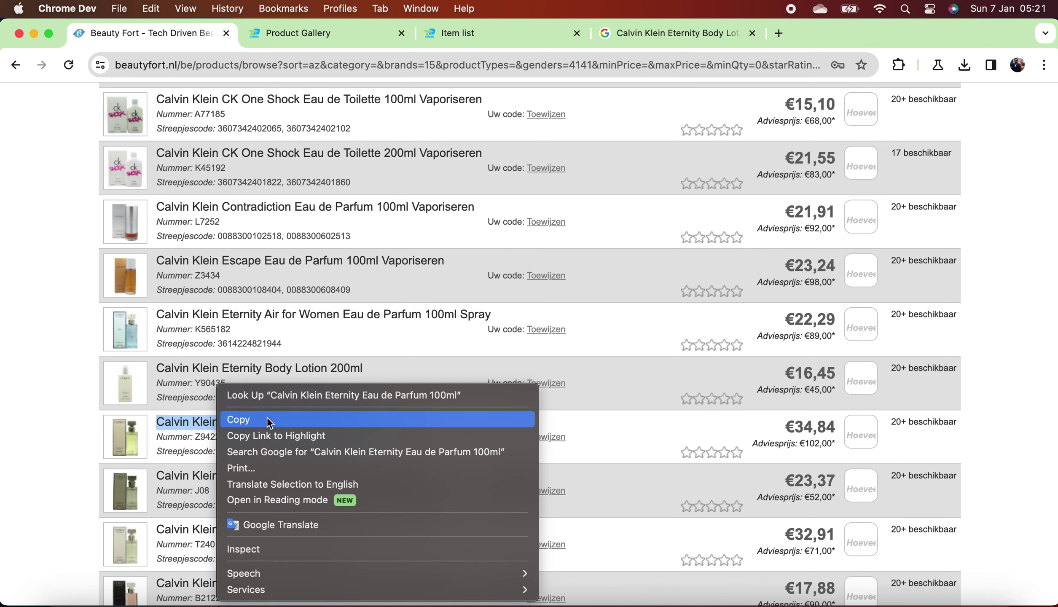
{"action": "left_click", "coordinate": [306, 420]}
Search Google Images for "Calvin Klein Eternity Eau de Parfum", using the copied name without the 100ml size.
{"action": "left_click", "coordinate": [675, 33]}
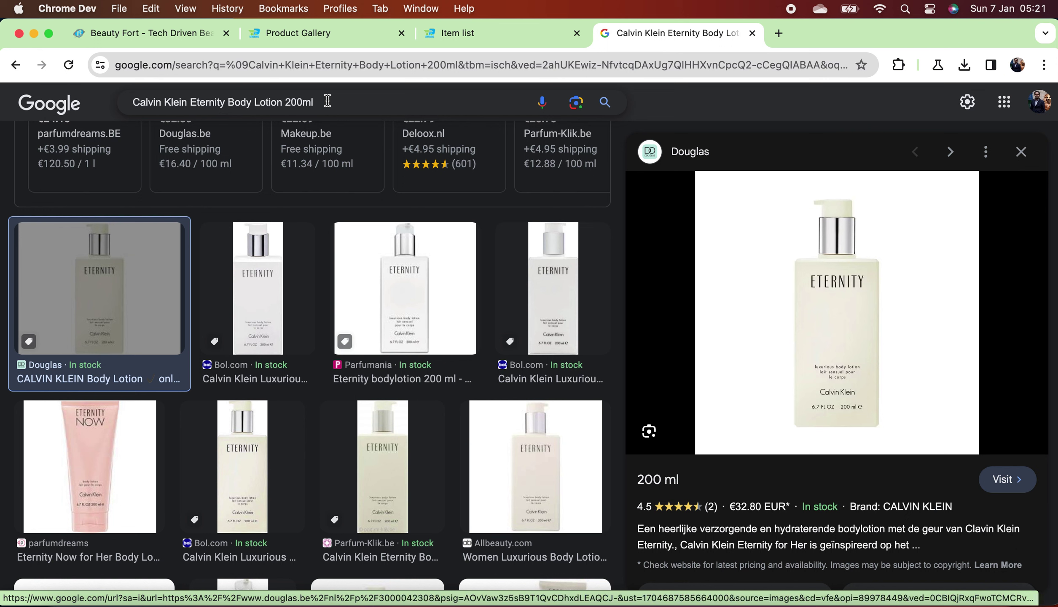
{"action": "left_click", "coordinate": [342, 101]}
{"action": "key", "text": "super+v"}
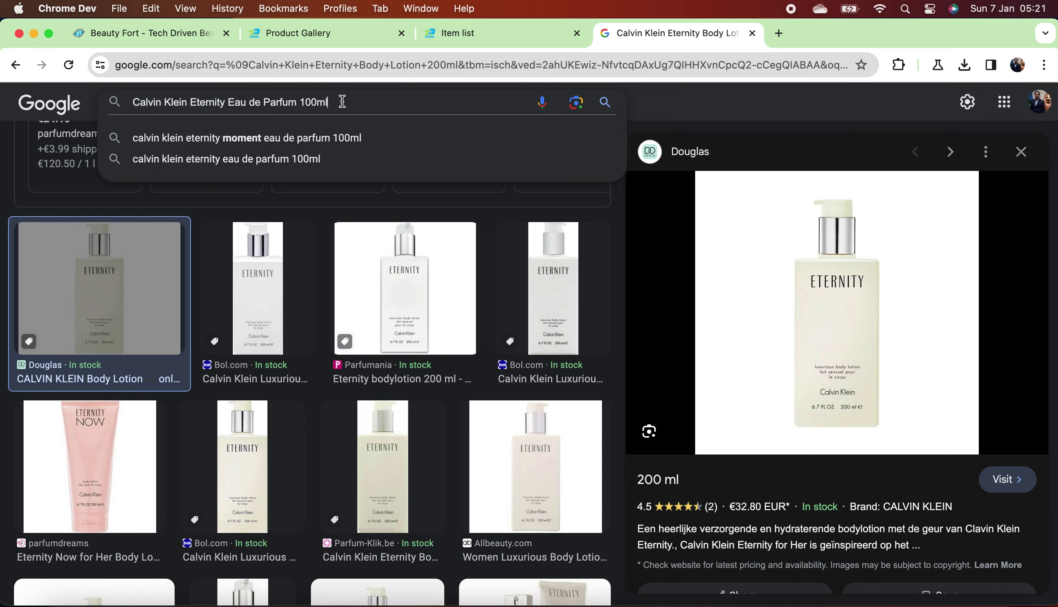
{"action": "key", "text": "BackSpace"}
{"action": "key", "text": "BackSpace"}
{"action": "key", "text": "BackSpace"}
{"action": "key", "text": "BackSpace"}
{"action": "key", "text": "BackSpace"}
{"action": "key", "text": "BackSpace"}
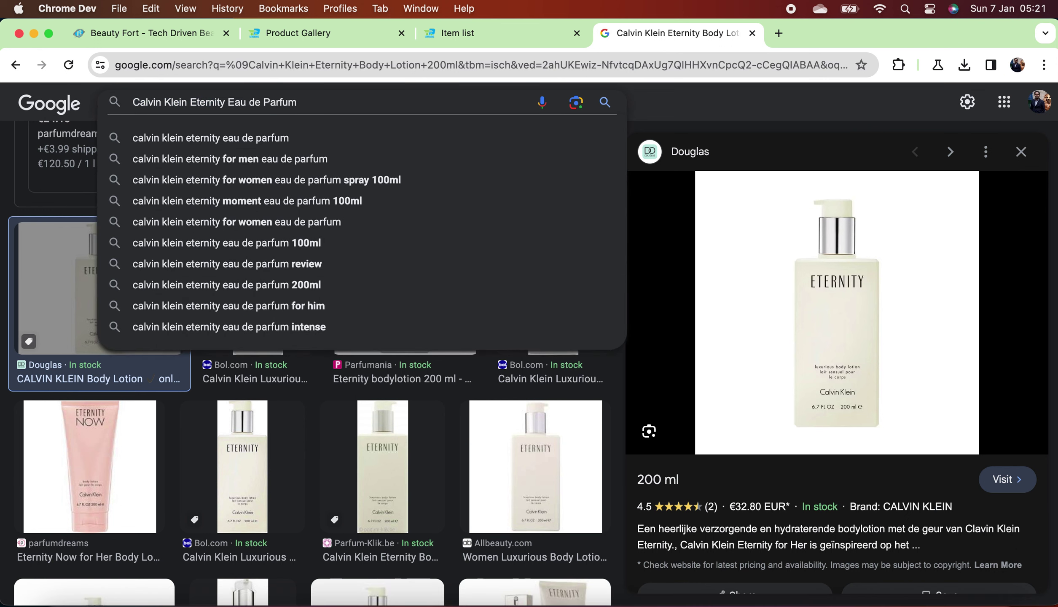
{"action": "key", "text": "Return"}
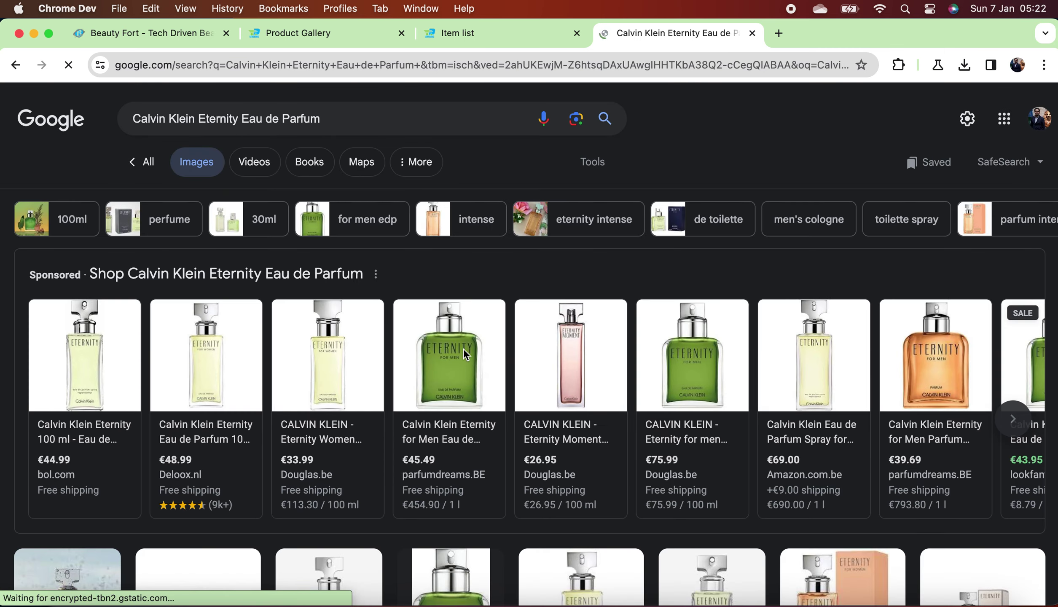
{"action": "left_click", "coordinate": [133, 26]}
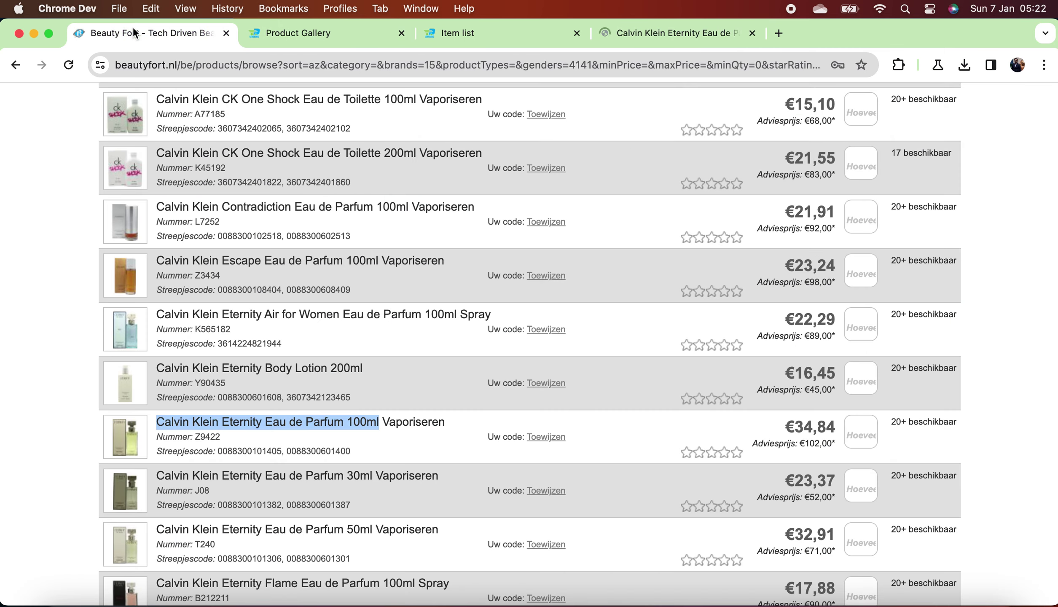
{"action": "left_click", "coordinate": [673, 29]}
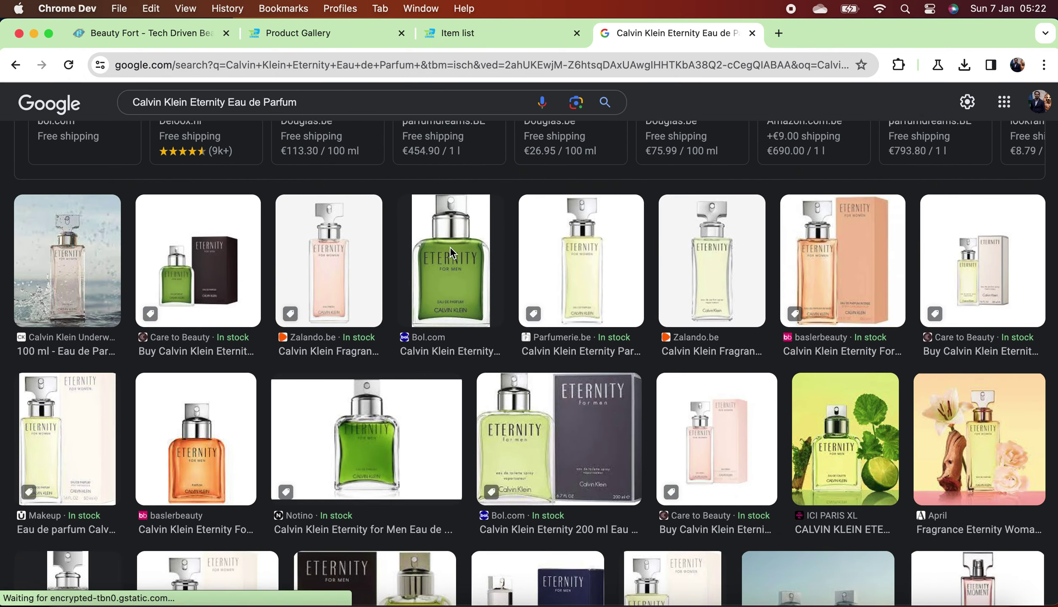
{"action": "left_click", "coordinate": [150, 30]}
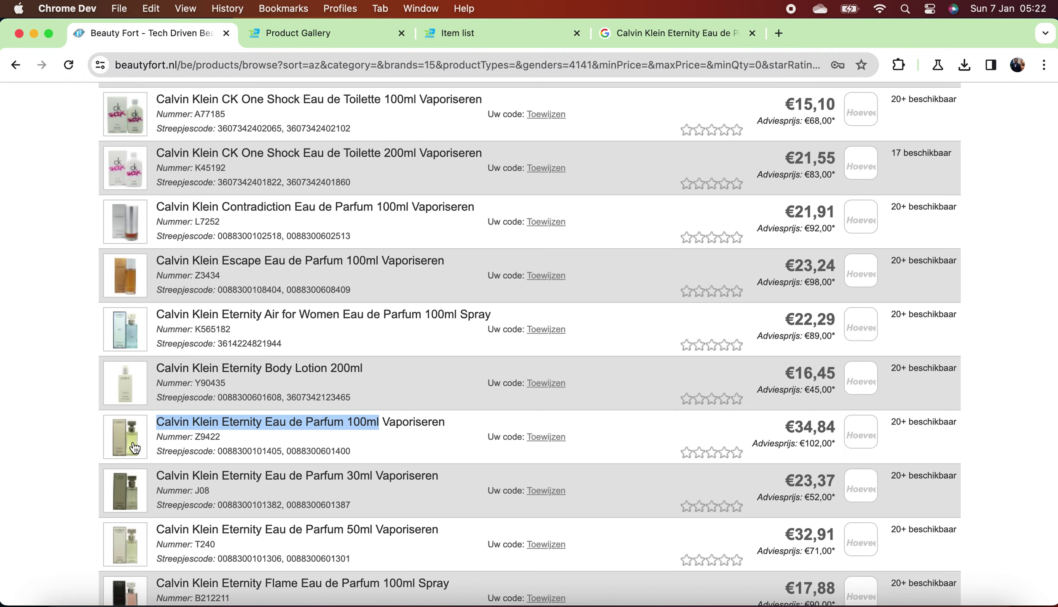
{"action": "left_click", "coordinate": [668, 34]}
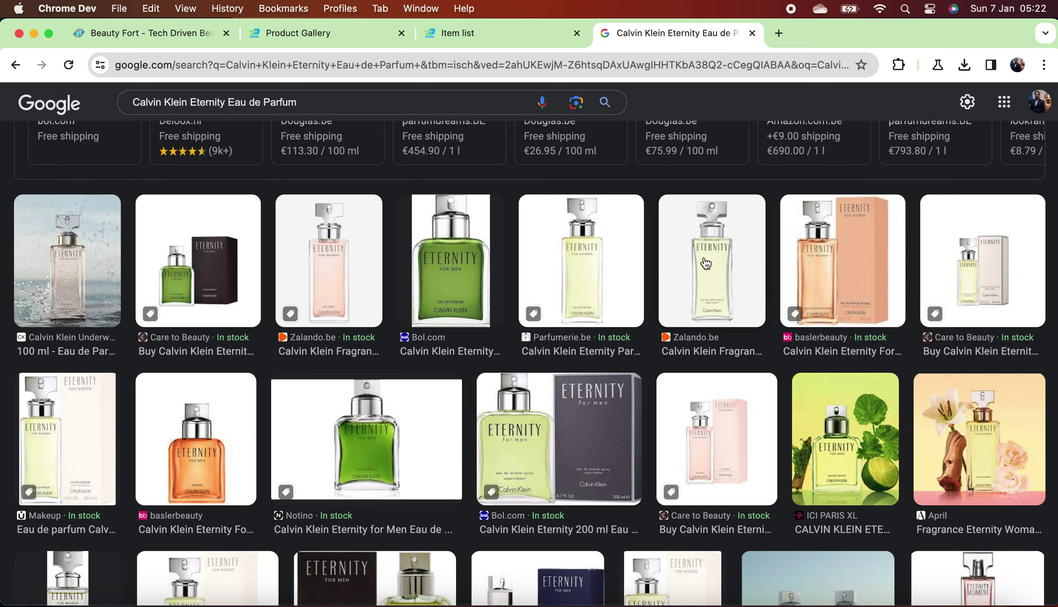
{"action": "left_click", "coordinate": [593, 269]}
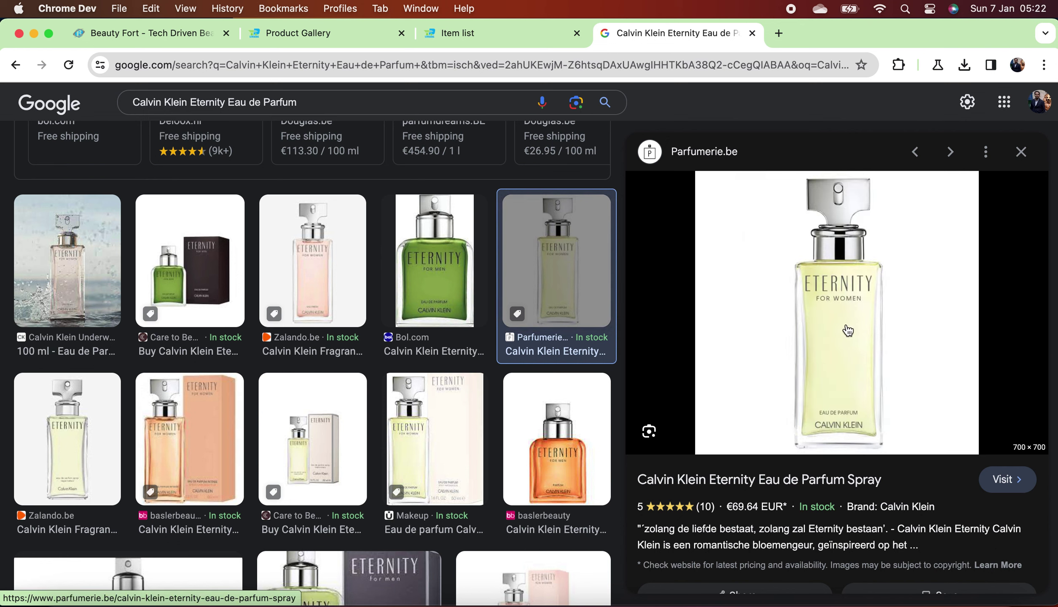
{"action": "right_click", "coordinate": [848, 331]}
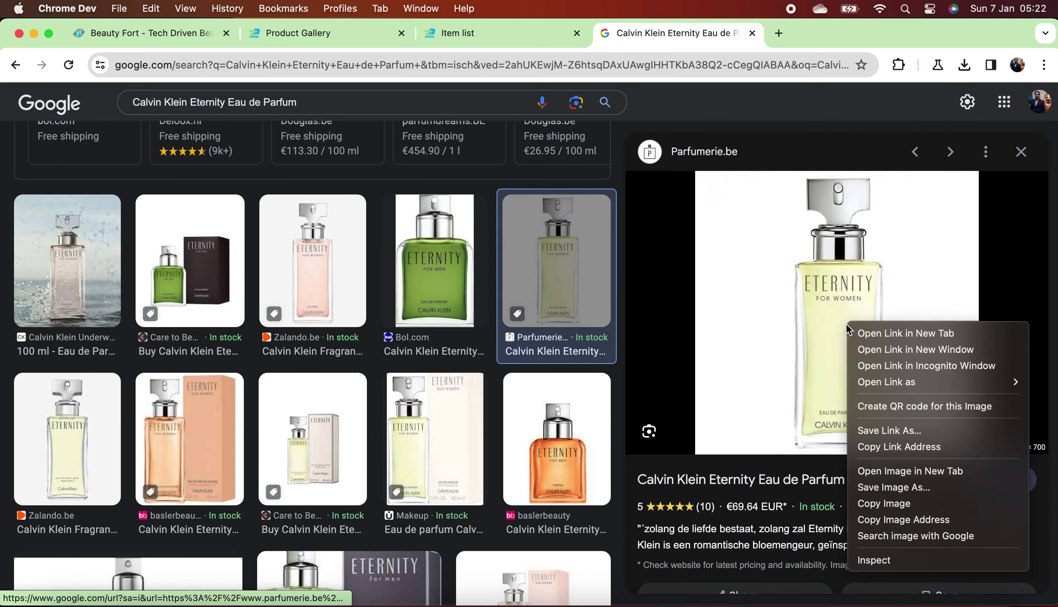
{"action": "left_click", "coordinate": [934, 488]}
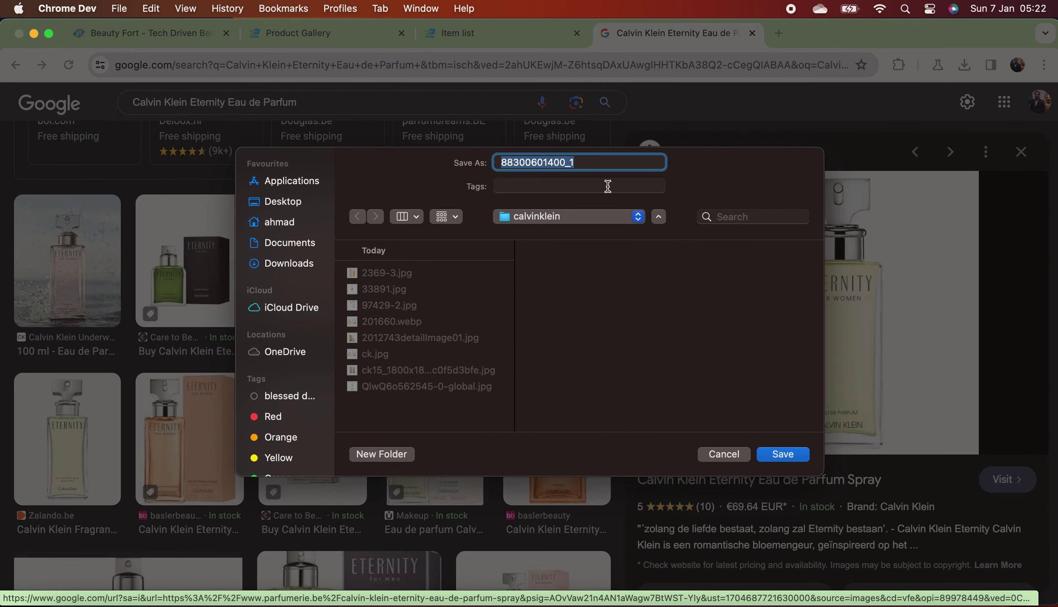
{"action": "key", "text": "Right"}
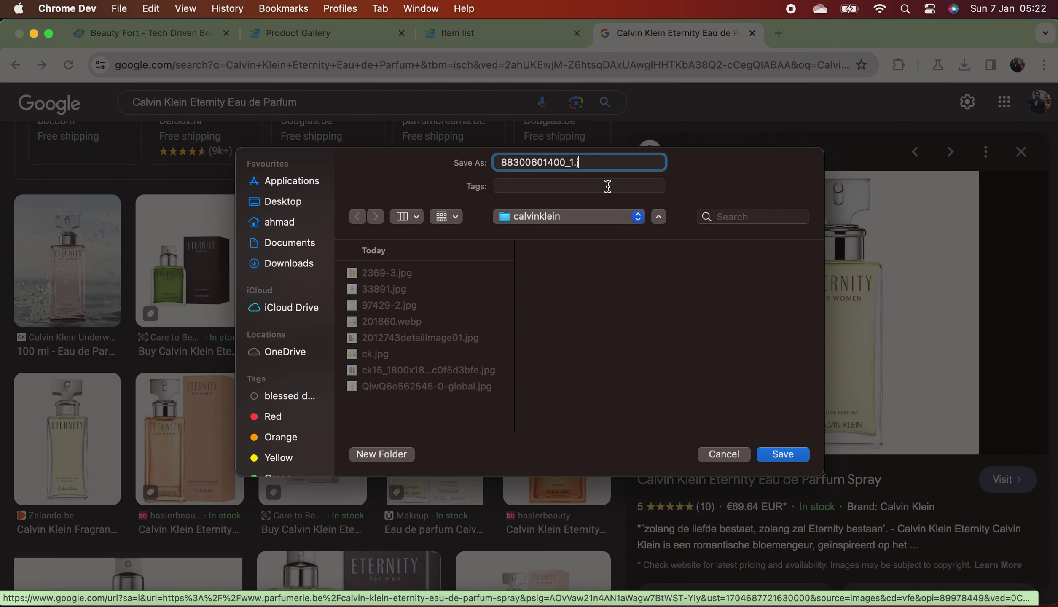
{"action": "left_click", "coordinate": [794, 456]}
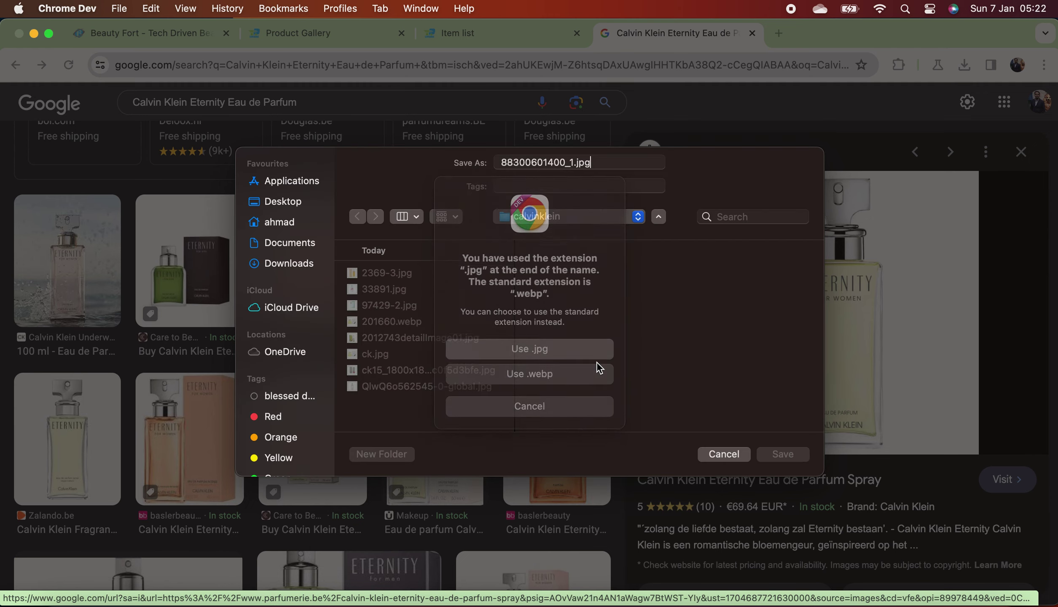
{"action": "left_click", "coordinate": [595, 356]}
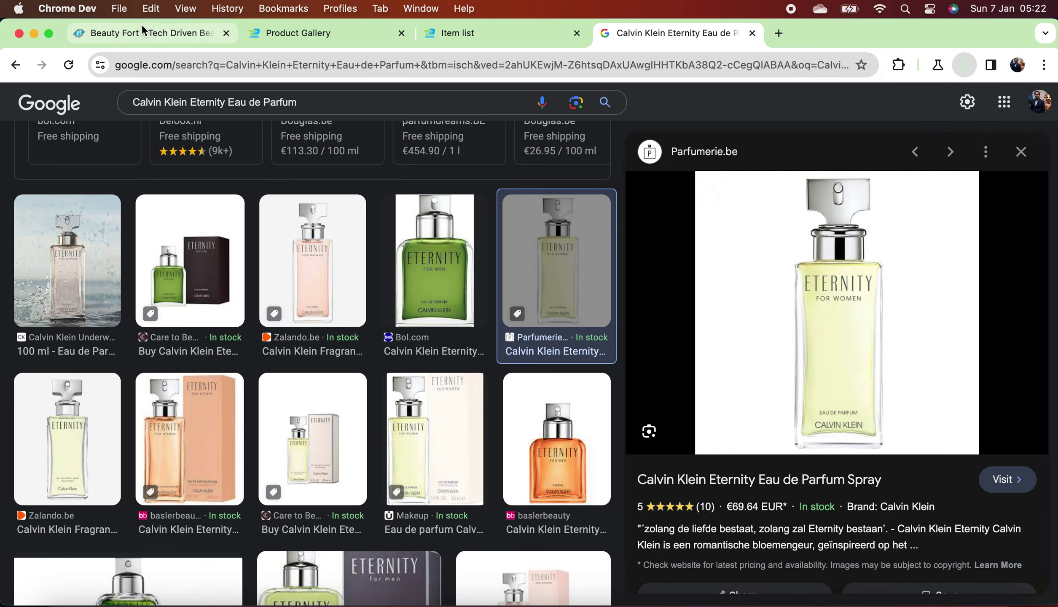
Return to the store dashboard's Product Gallery page.
{"action": "left_click", "coordinate": [144, 30]}
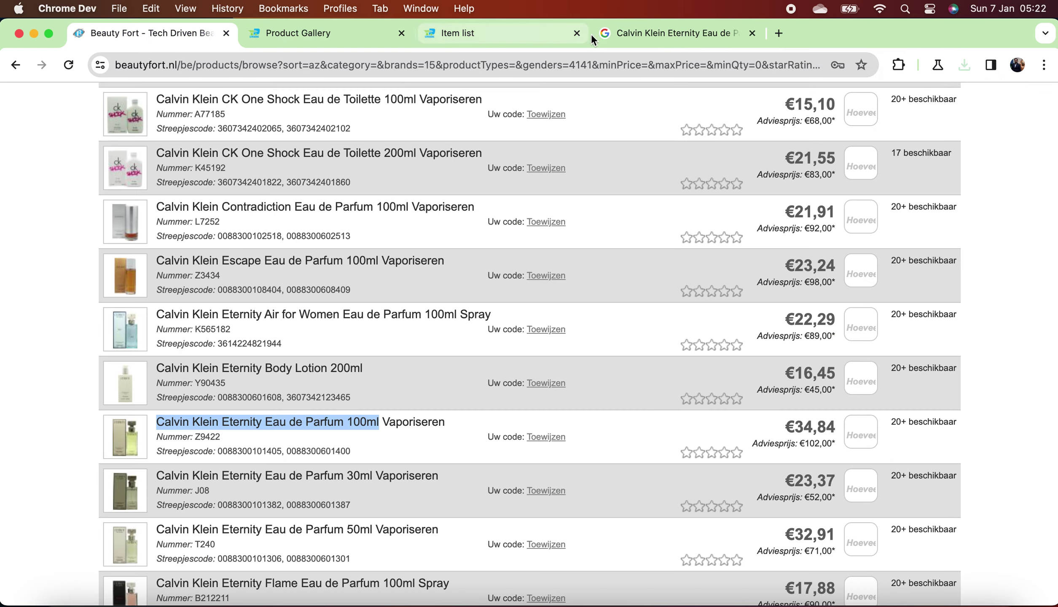
{"action": "left_click", "coordinate": [311, 30]}
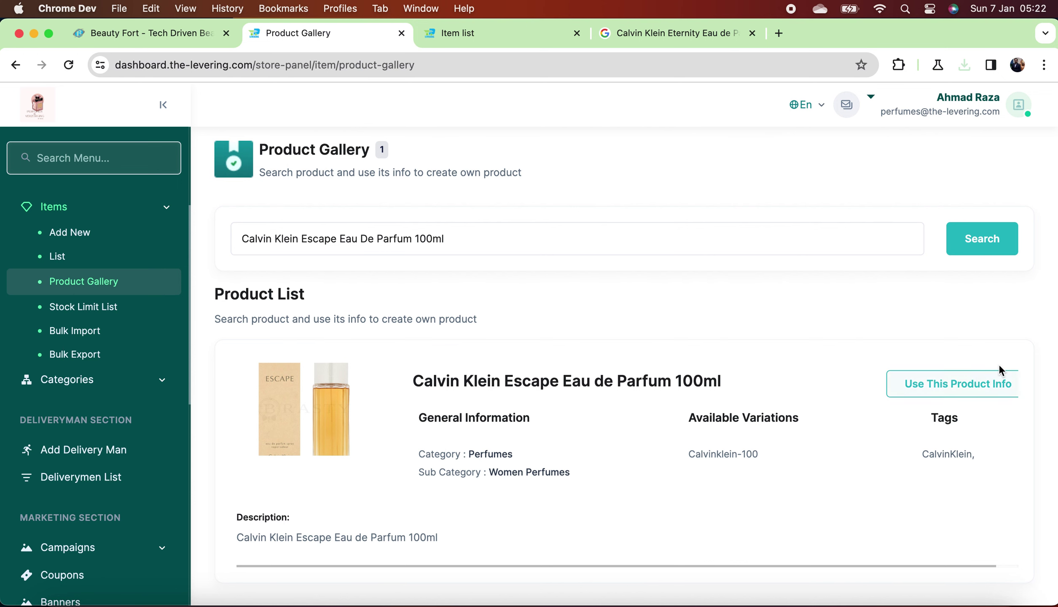
{"action": "left_click", "coordinate": [1000, 382]}
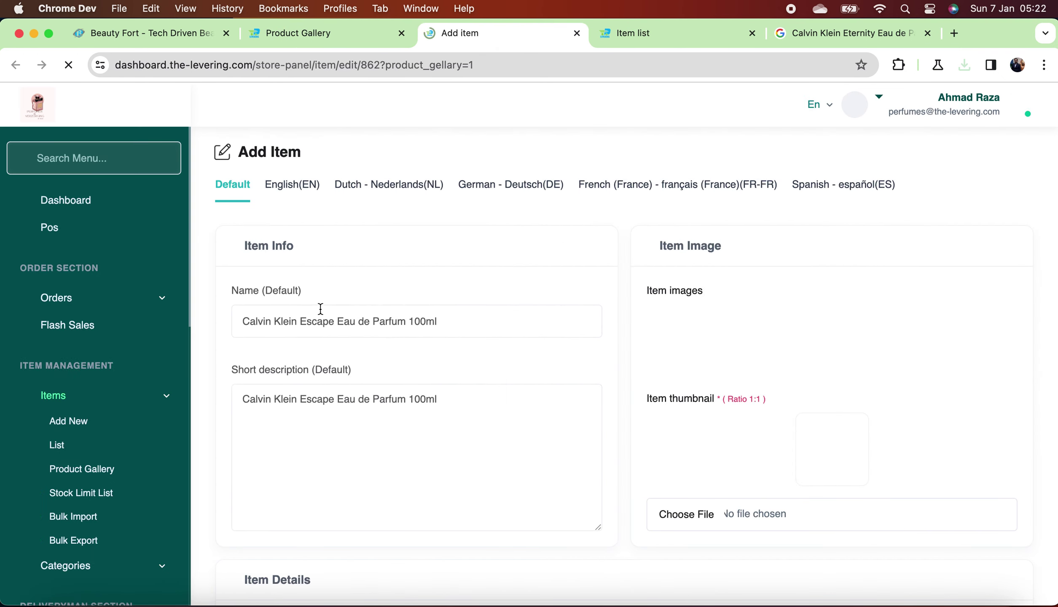
{"action": "triple_click", "coordinate": [492, 324]}
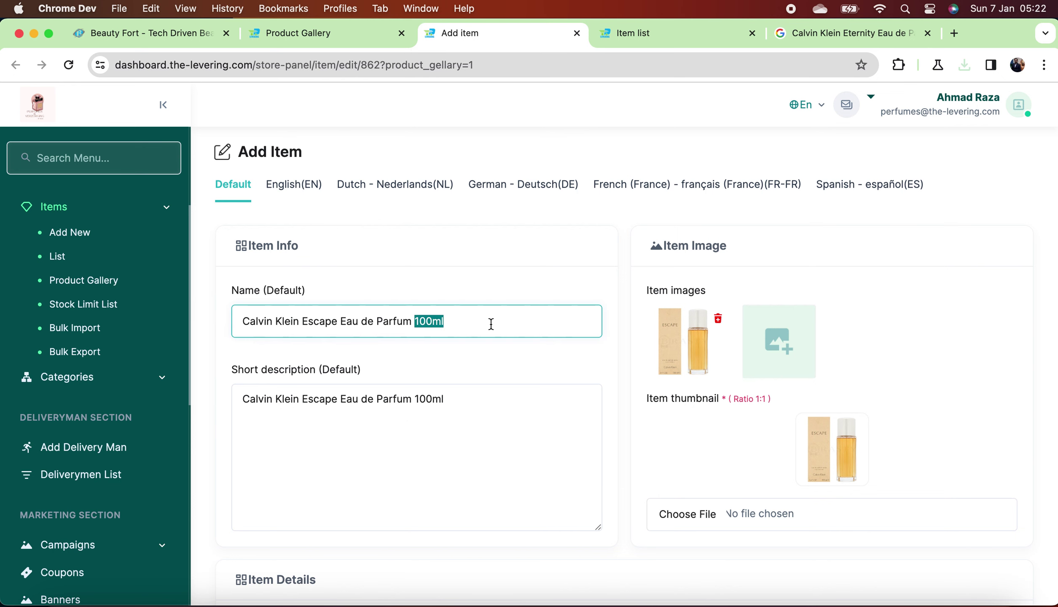
{"action": "left_click", "coordinate": [577, 33]}
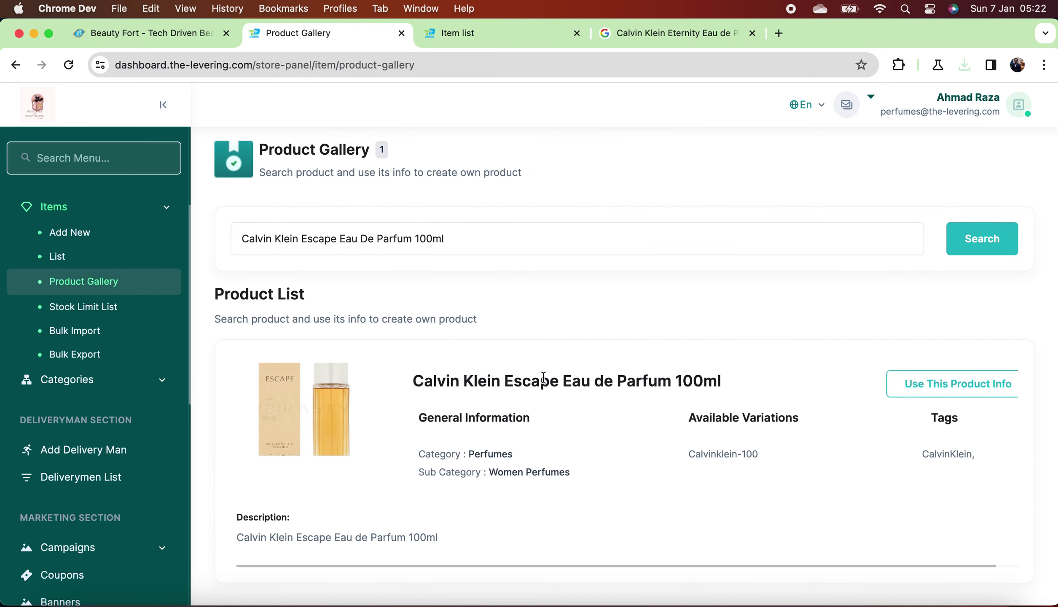
{"action": "scroll", "coordinate": [528, 405], "scroll_direction": "down", "scroll_amount": 2}
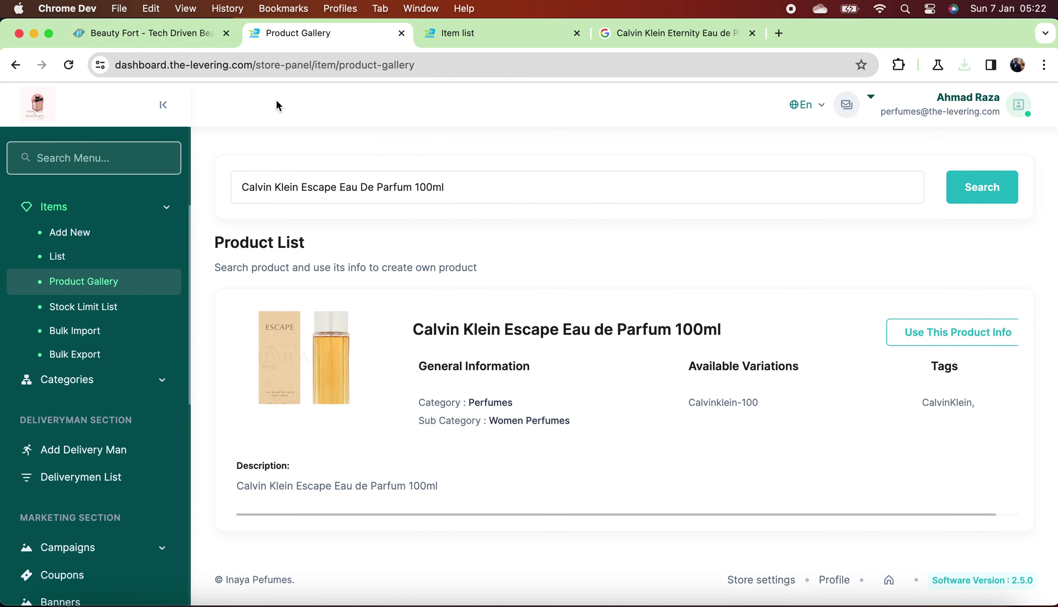
Create a new item from the gallery's Calvin Klein Escape product info and name it "Calvin Klein Eternity Eau de Parfum".
{"action": "left_click", "coordinate": [989, 333]}
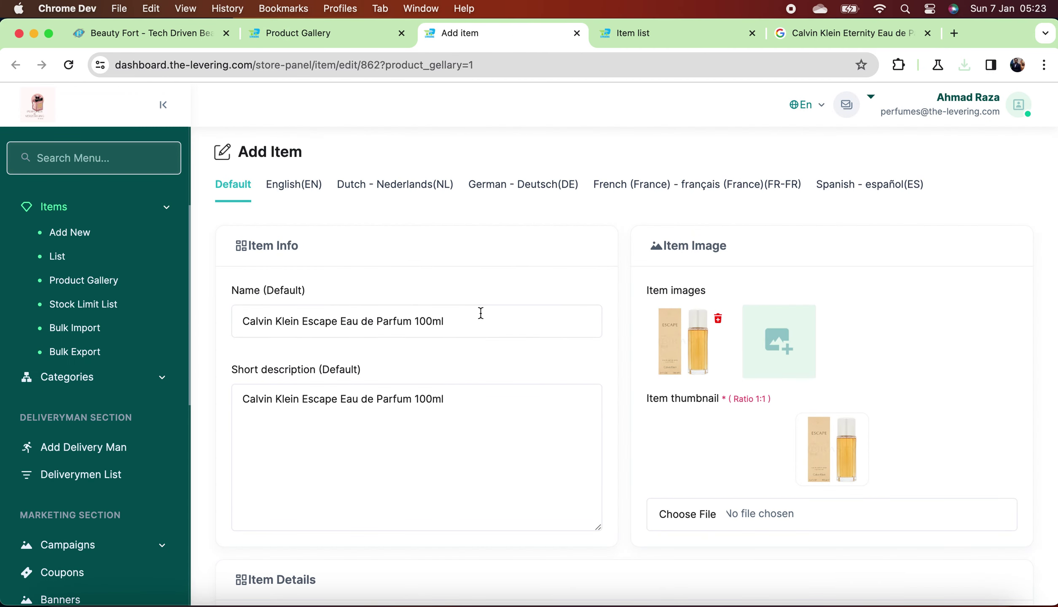
{"action": "left_click", "coordinate": [472, 319]}
{"action": "key", "text": "super+a"}
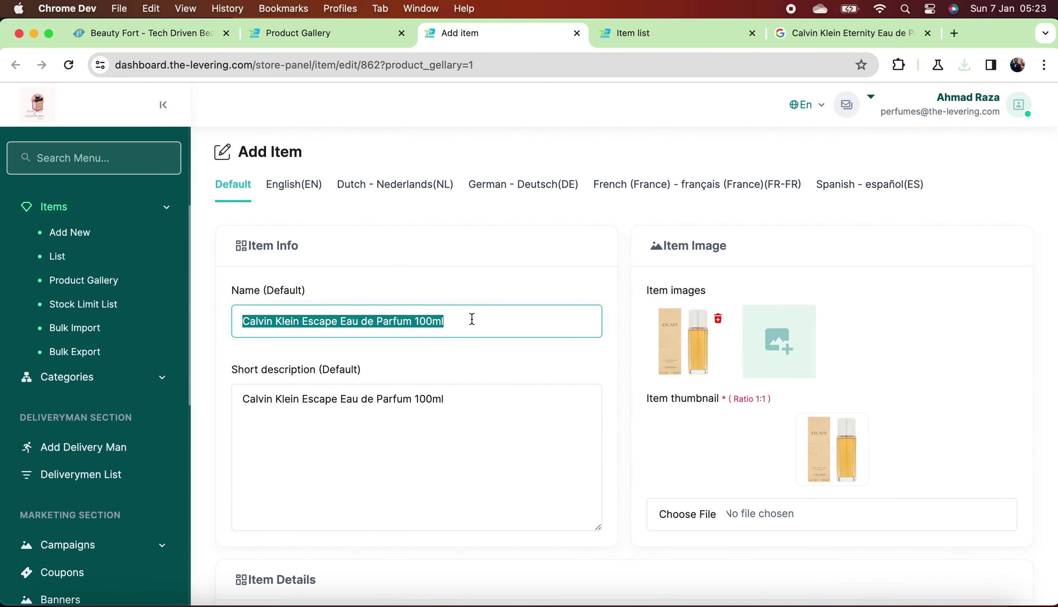
{"action": "type", "text": "Calvin Klein Eternity Eau de Parfum 100ml"}
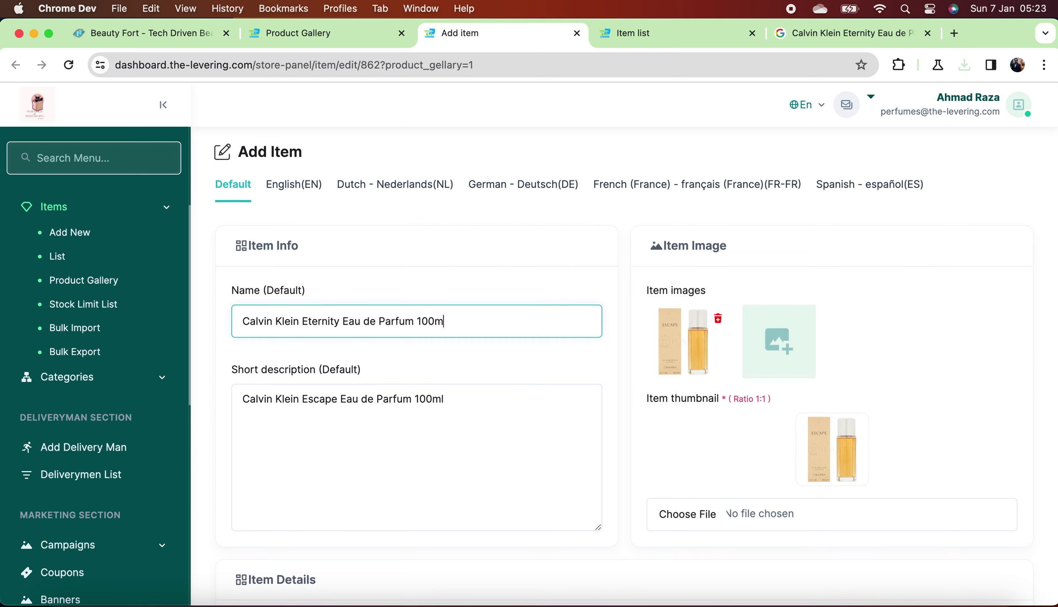
{"action": "key", "text": "BackSpace"}
{"action": "key", "text": "BackSpace"}
Replace the default short description with the copied item name "Calvin Klein Eternity Eau de Parfum".
{"action": "triple_click", "coordinate": [492, 398]}
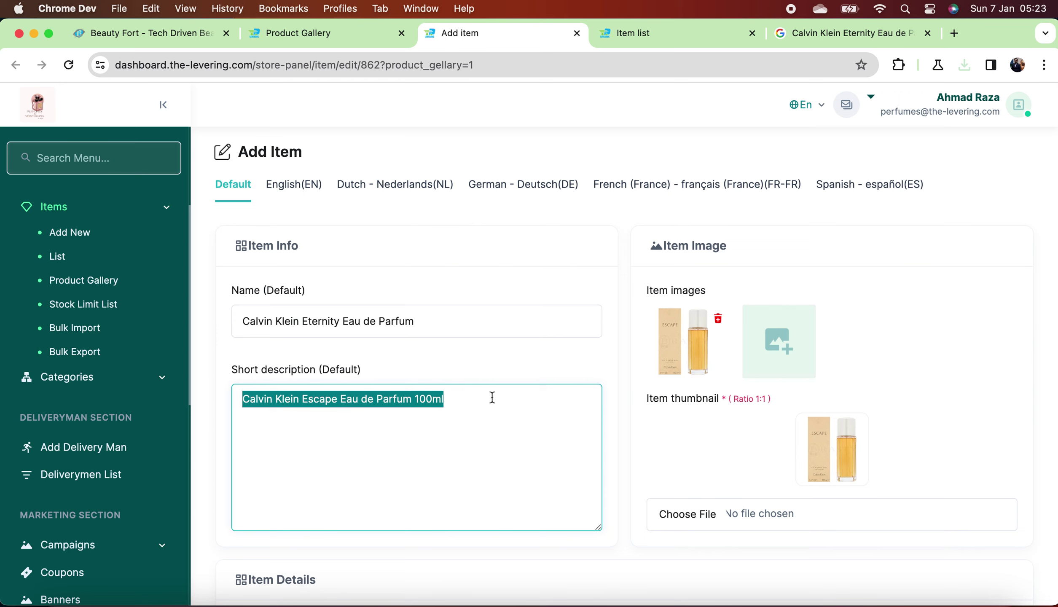
{"action": "triple_click", "coordinate": [439, 319]}
{"action": "right_click", "coordinate": [357, 324]}
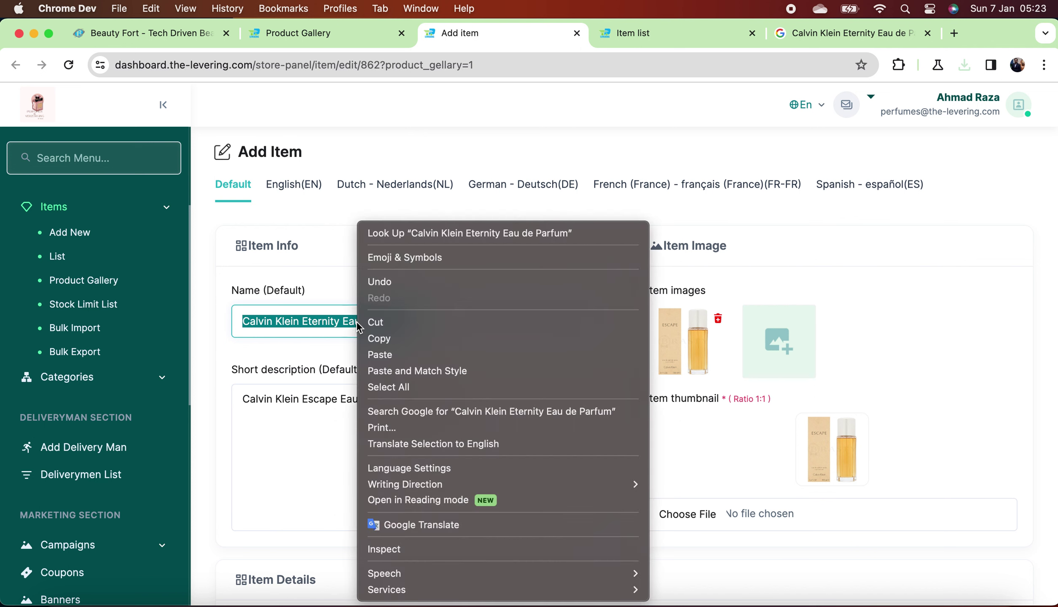
{"action": "left_click", "coordinate": [439, 344]}
{"action": "triple_click", "coordinate": [421, 394]}
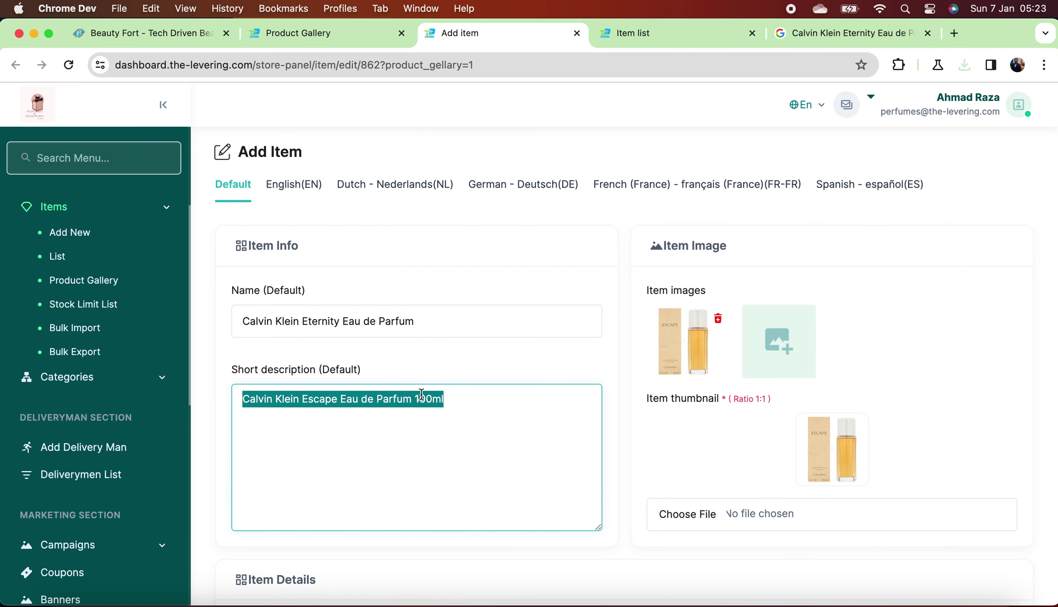
{"action": "key", "text": "super+v"}
Set both the English name and the English short description to "Calvin Klein Eternity Eau de Parfum".
{"action": "left_click", "coordinate": [296, 185]}
{"action": "triple_click", "coordinate": [396, 328]}
{"action": "key", "text": "super+v"}
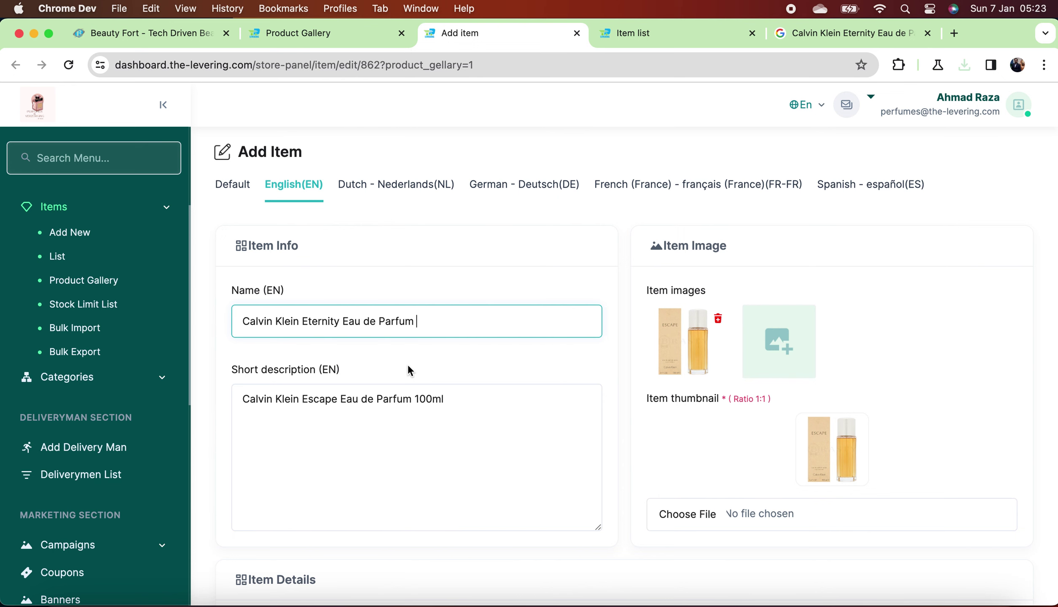
{"action": "triple_click", "coordinate": [412, 394]}
{"action": "key", "text": "super+v"}
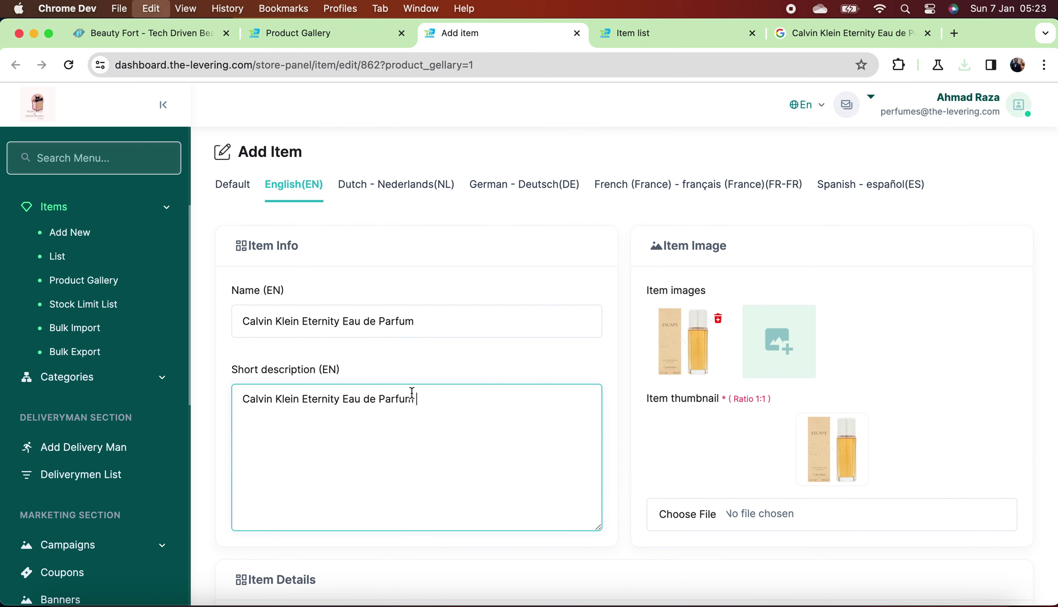
{"action": "left_click", "coordinate": [785, 340]}
{"action": "left_click", "coordinate": [307, 359]}
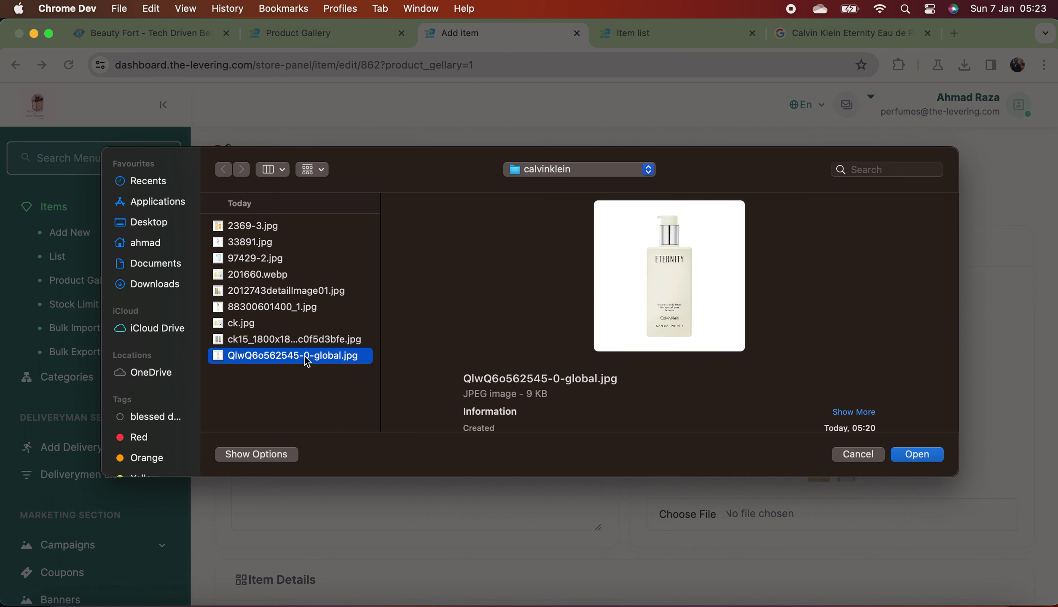
{"action": "key", "text": "Up"}
{"action": "key", "text": "Up"}
{"action": "key", "text": "Up"}
{"action": "key", "text": "Up"}
{"action": "key", "text": "Down"}
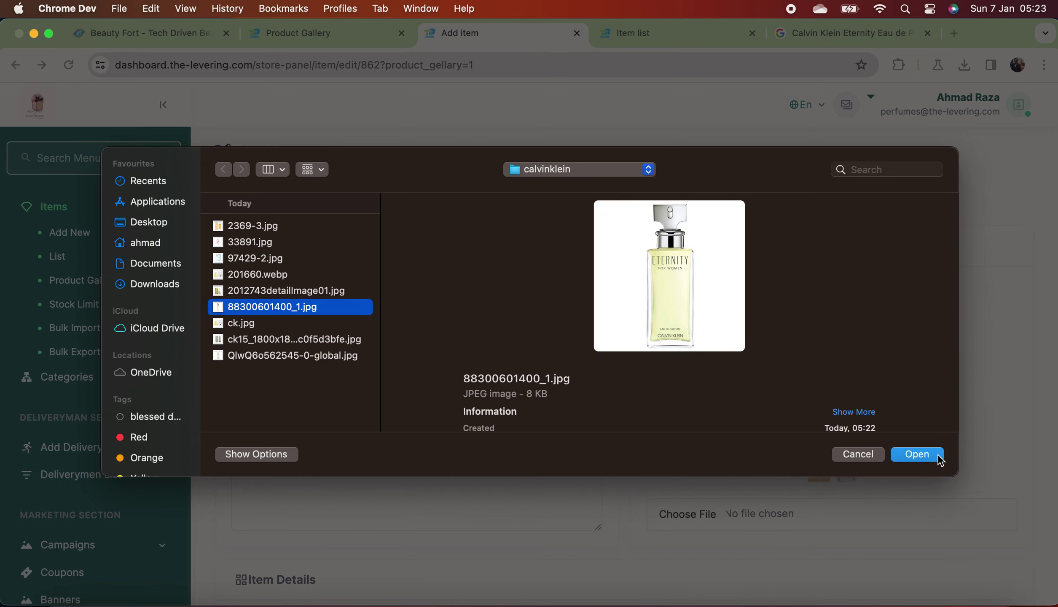
{"action": "left_click", "coordinate": [917, 455]}
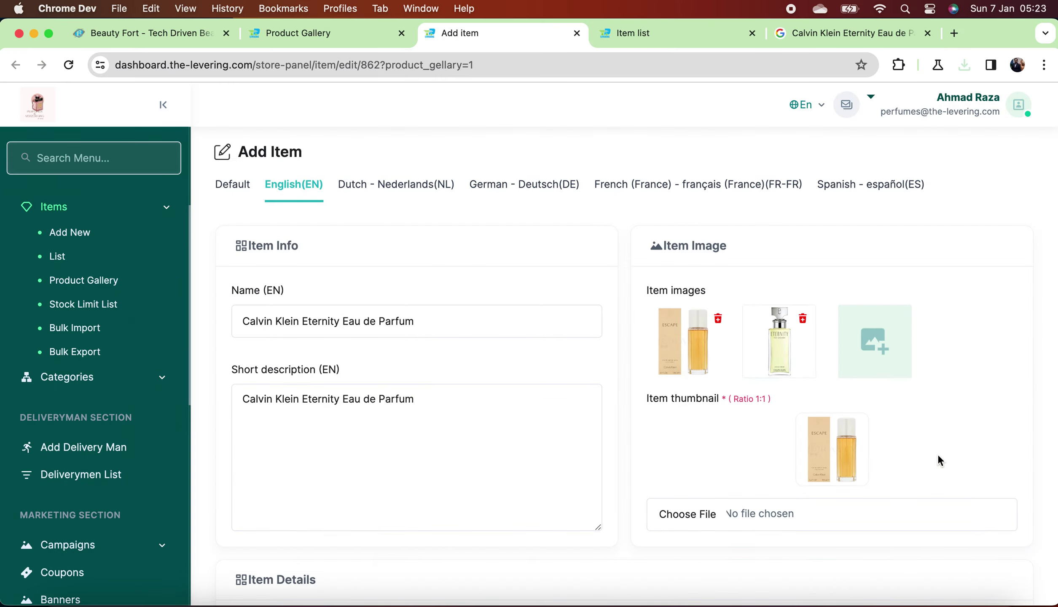
{"action": "left_click", "coordinate": [720, 322]}
{"action": "left_click", "coordinate": [794, 523]}
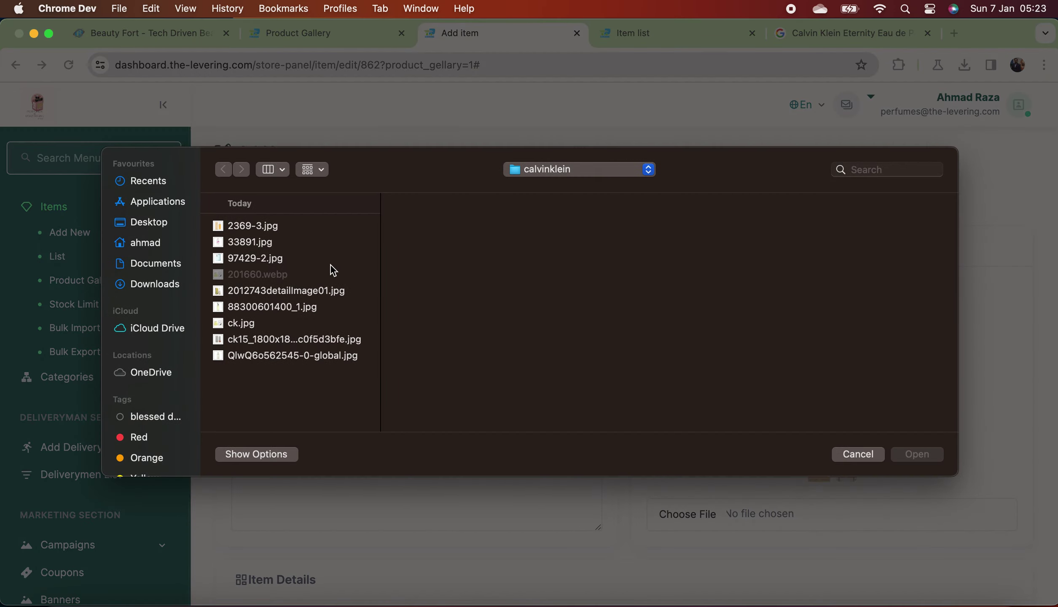
{"action": "left_click", "coordinate": [272, 292]}
{"action": "left_click", "coordinate": [270, 308]}
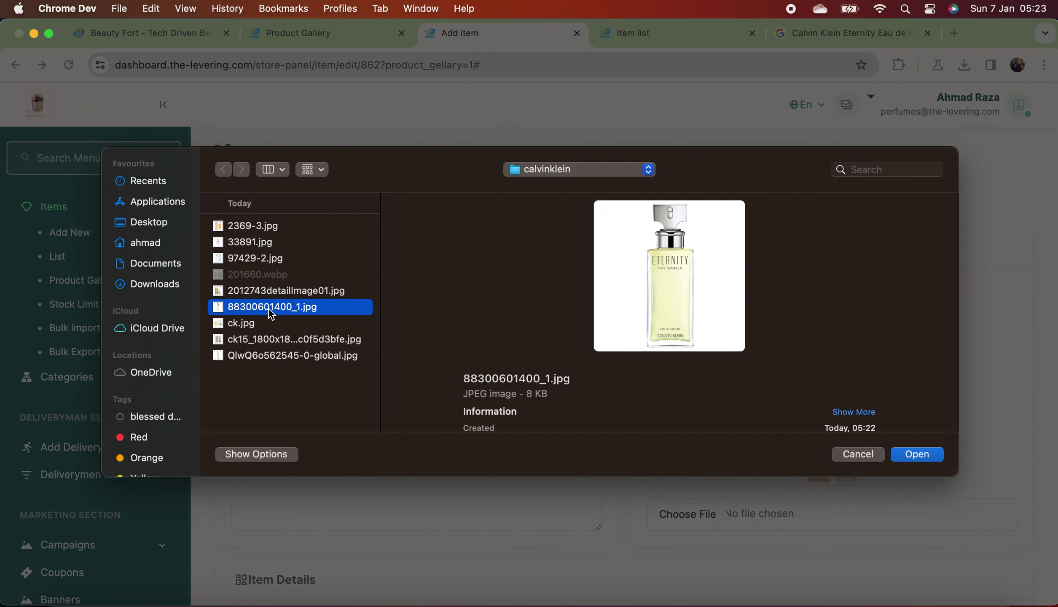
{"action": "left_click", "coordinate": [917, 455]}
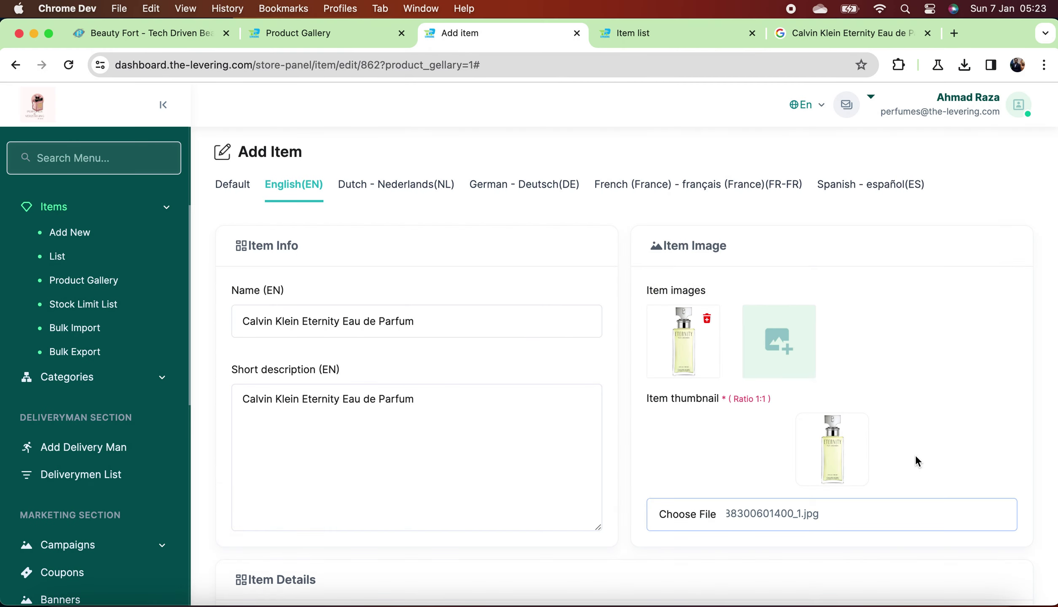
Check the default-language name and description and the item details of the new Eternity item.
{"action": "left_click", "coordinate": [232, 186]}
{"action": "left_click", "coordinate": [440, 323]}
{"action": "key", "text": "super+a"}
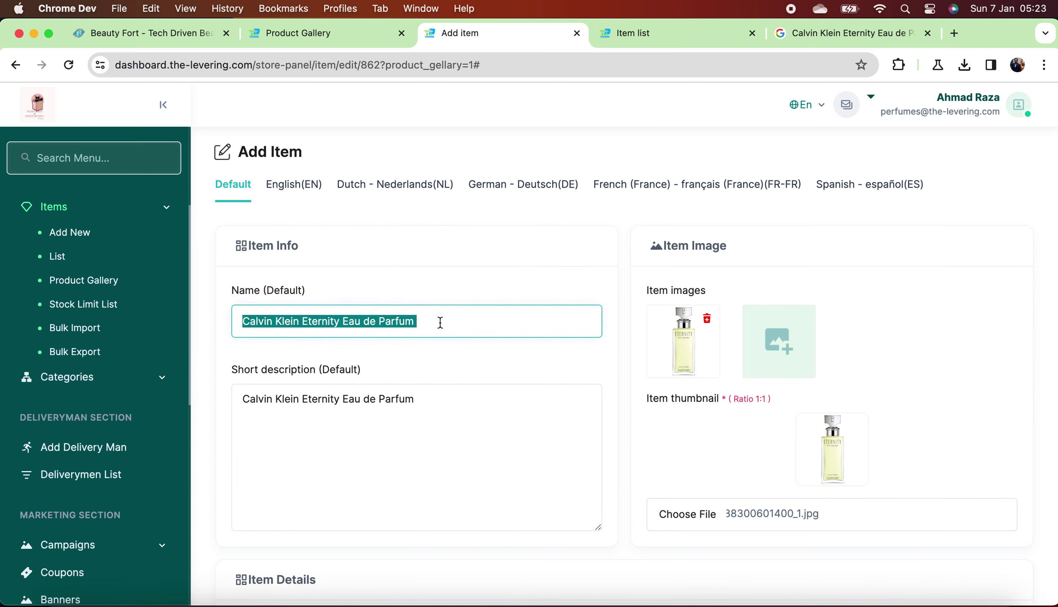
{"action": "key", "text": "super+c"}
{"action": "left_click", "coordinate": [441, 323]}
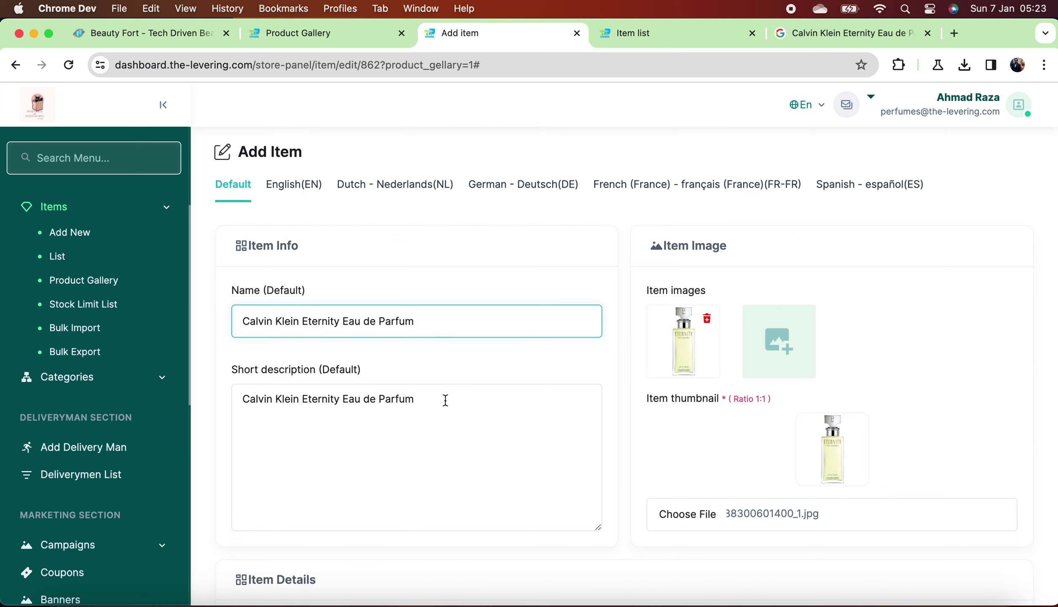
{"action": "scroll", "coordinate": [447, 402], "scroll_direction": "down", "scroll_amount": 10}
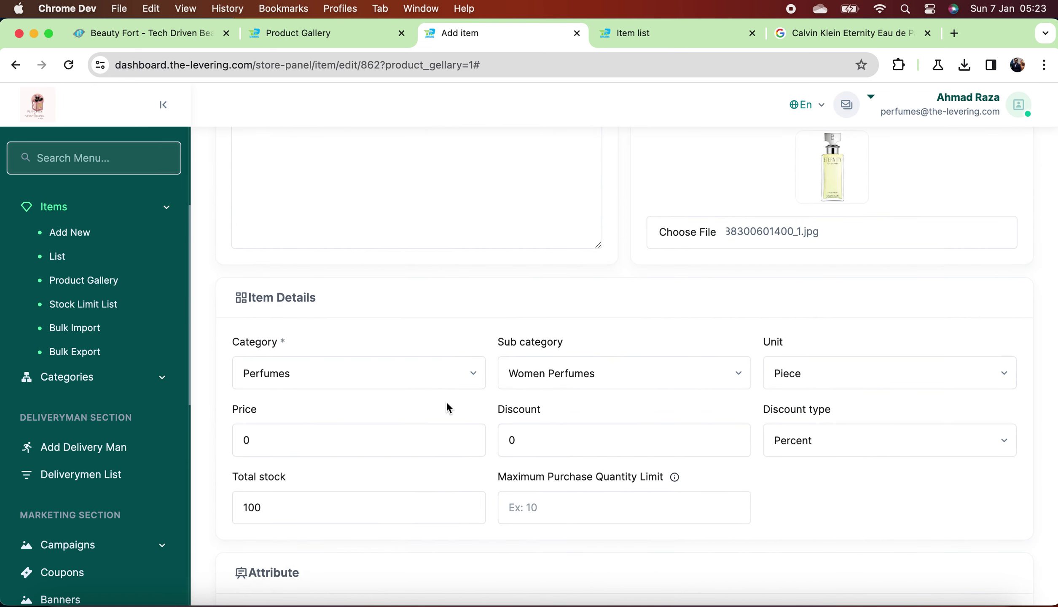
{"action": "scroll", "coordinate": [446, 401], "scroll_direction": "down", "scroll_amount": 2}
{"action": "scroll", "coordinate": [447, 401], "scroll_direction": "up", "scroll_amount": 5}
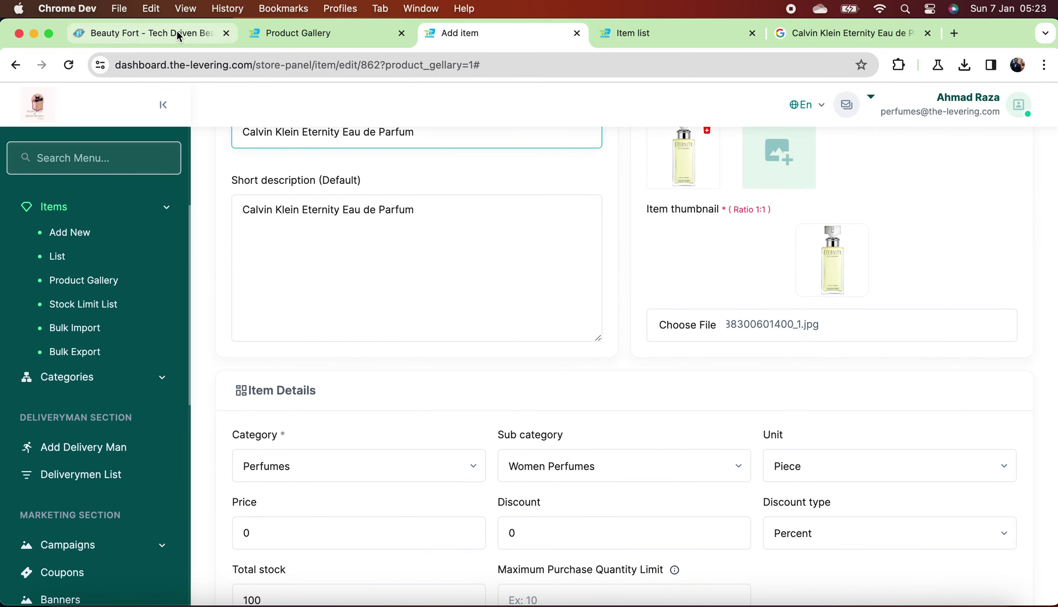
Look up the supplier price of Eternity Eau de Parfum 100ml on Beauty Fort and multiply 34,84 by 1,5 in Calculator.
{"action": "left_click", "coordinate": [177, 34]}
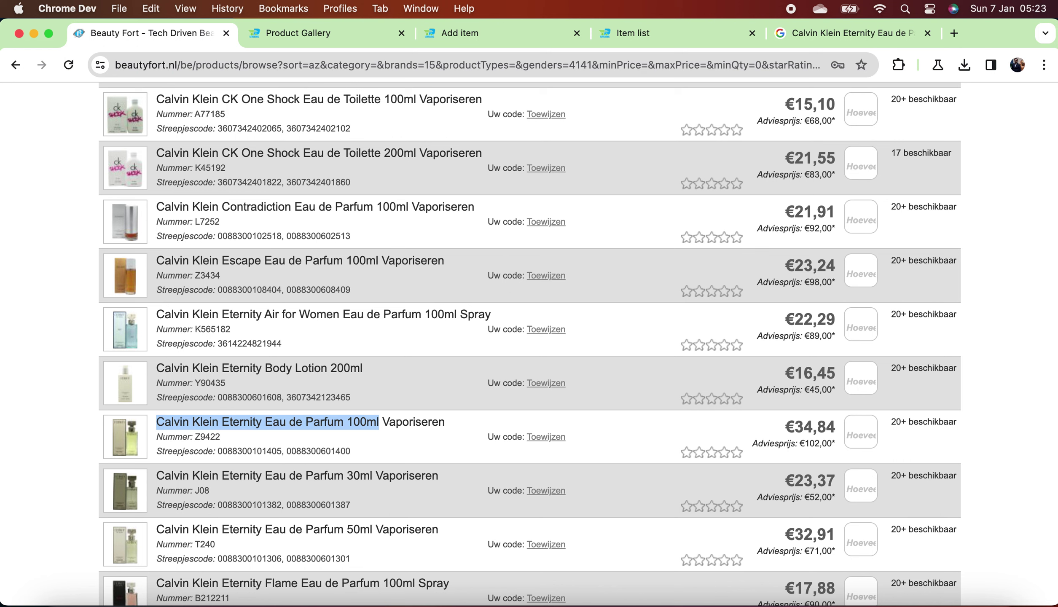
{"action": "left_click", "coordinate": [932, 603]}
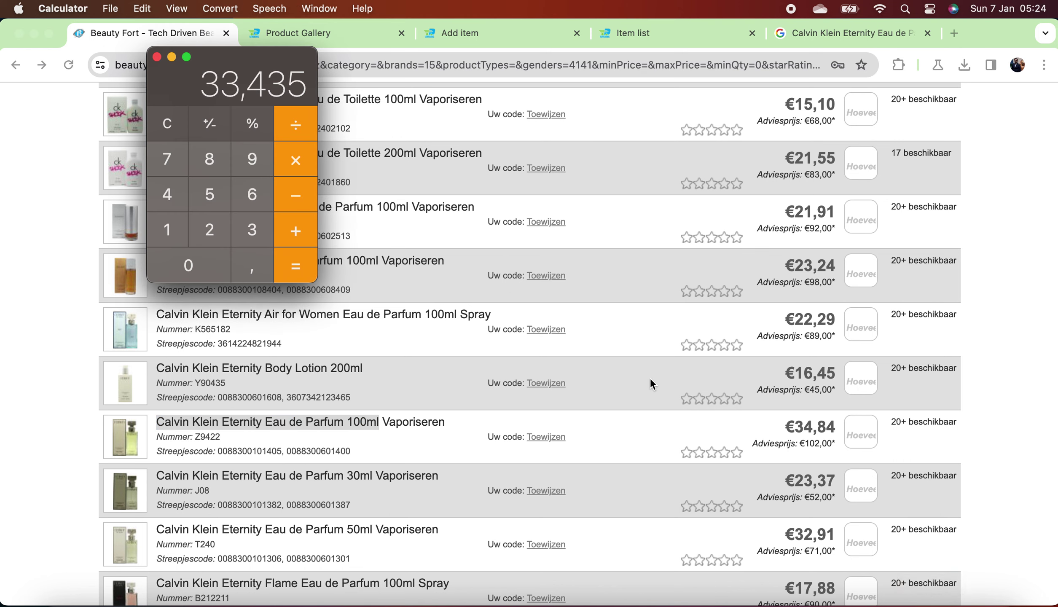
{"action": "key", "text": "Escape"}
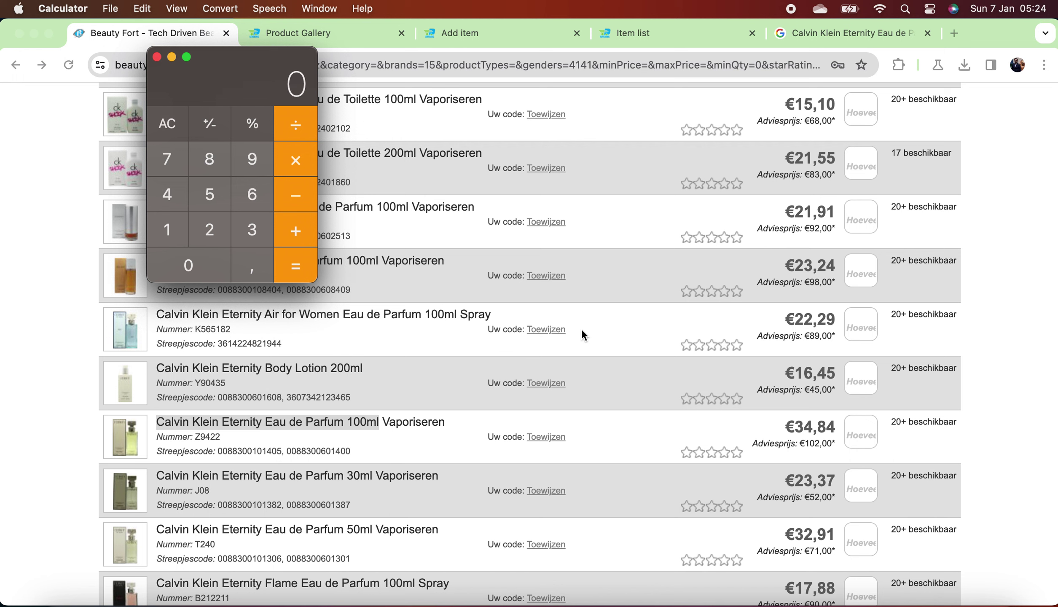
{"action": "type", "text": "34,"}
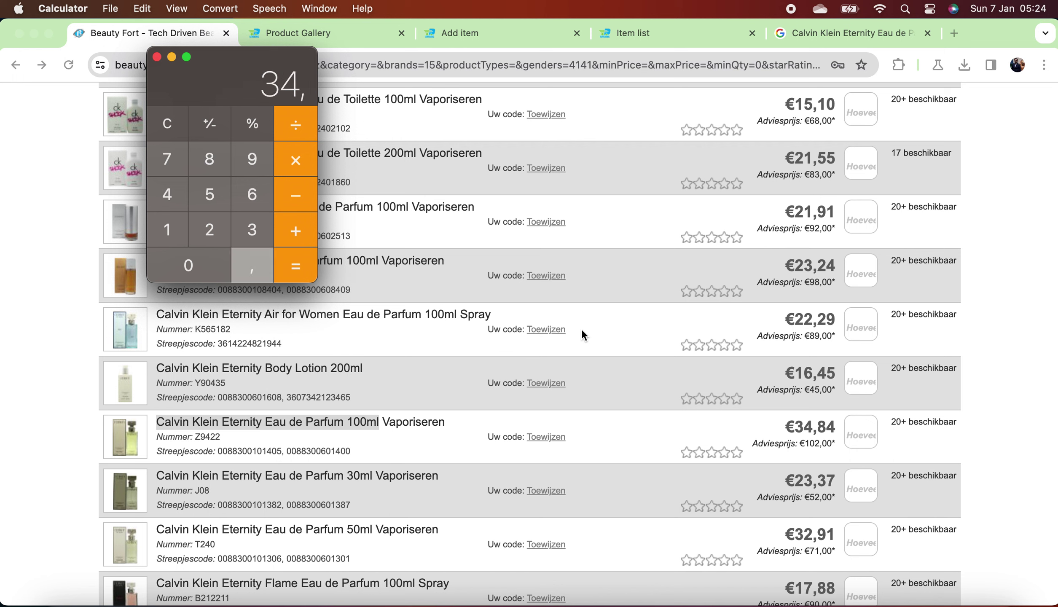
{"action": "type", "text": "84"}
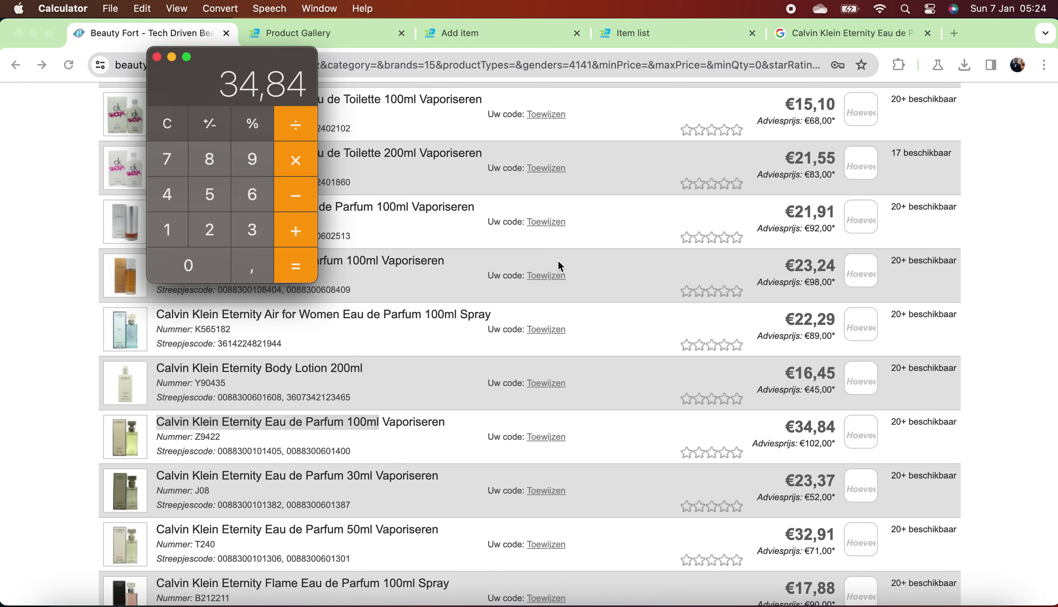
{"action": "left_click", "coordinate": [291, 170]}
{"action": "type", "text": "1,5"}
{"action": "key", "text": "Return"}
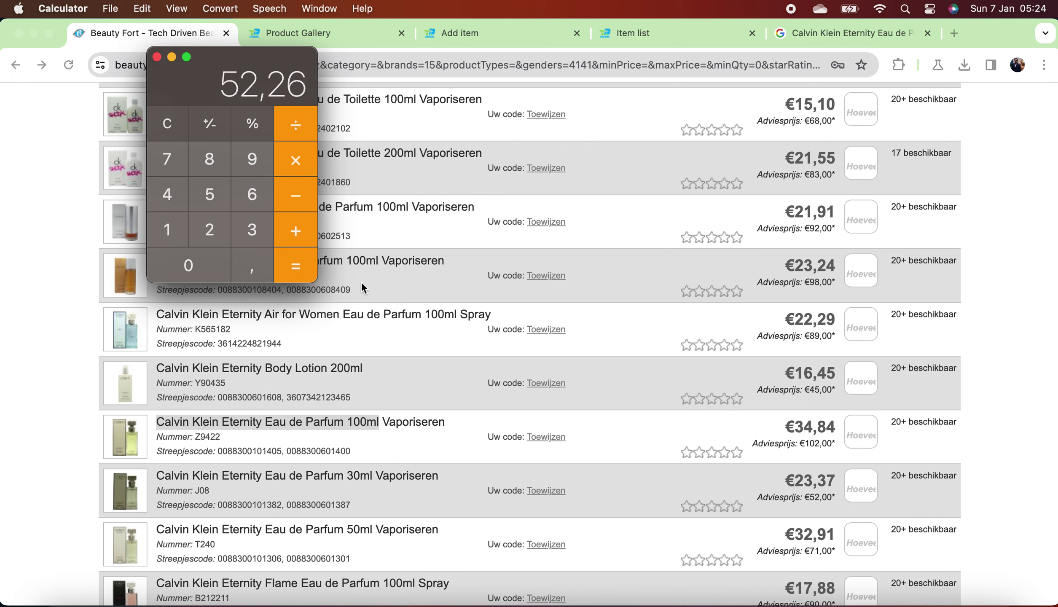
Return to the Add Item form in the browser and set the item's price to 52.26.
{"action": "key", "text": "super+Tab"}
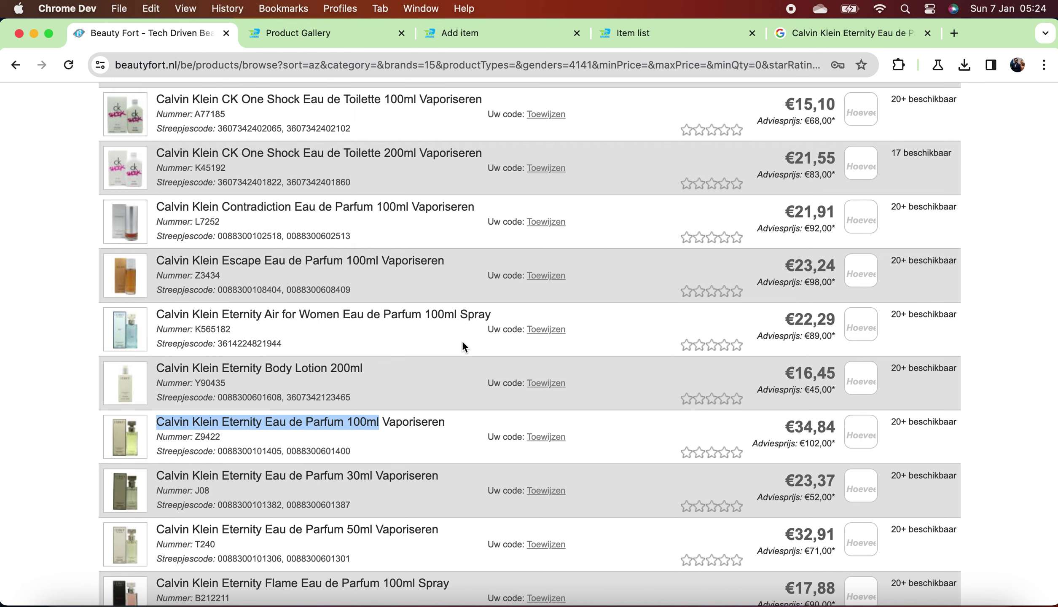
{"action": "left_click", "coordinate": [506, 33]}
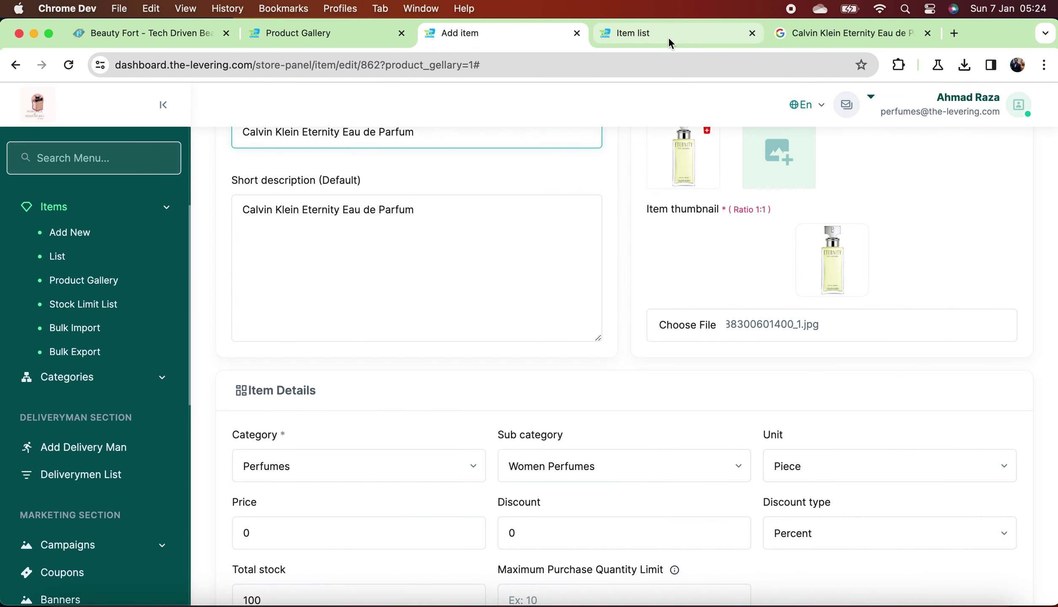
{"action": "scroll", "coordinate": [467, 379], "scroll_direction": "down", "scroll_amount": 3}
{"action": "scroll", "coordinate": [467, 378], "scroll_direction": "down", "scroll_amount": 2}
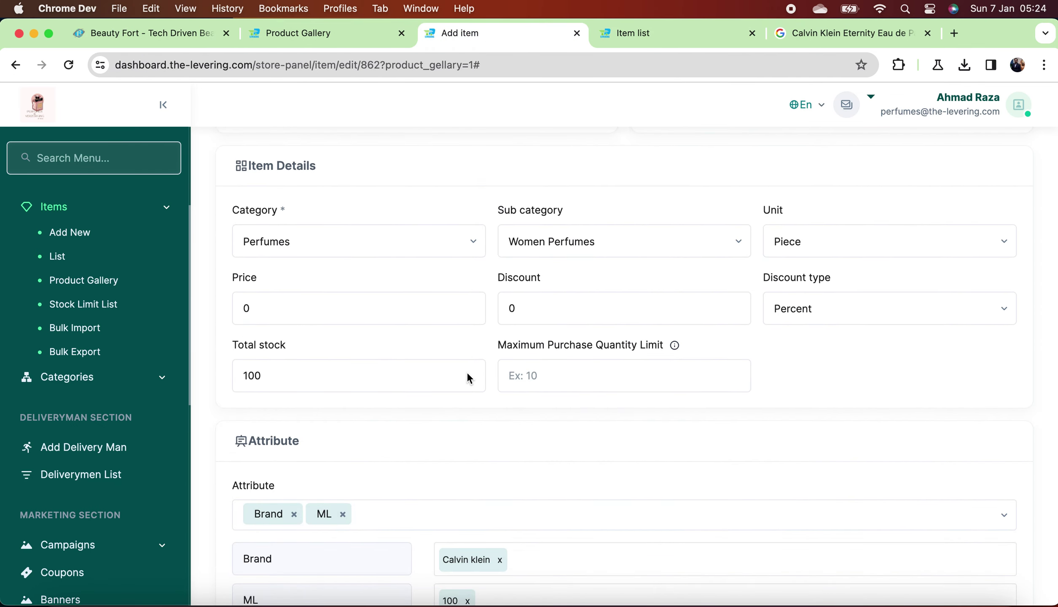
{"action": "double_click", "coordinate": [383, 301]}
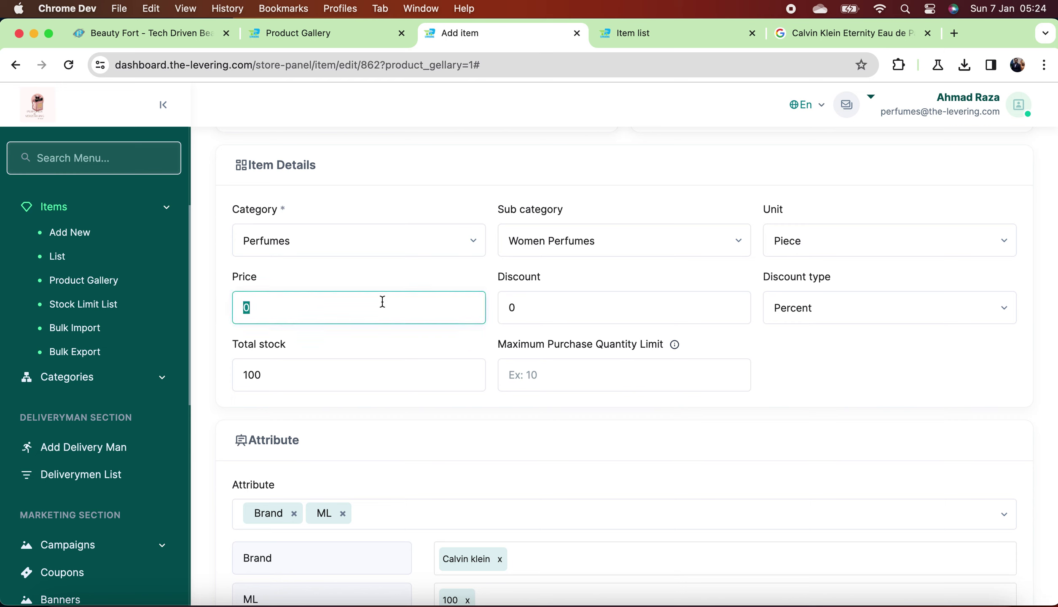
{"action": "type", "text": "52.26"}
Add 30 as a second ML attribute value and set the Calvinklein-100 variant's stock to 100.
{"action": "scroll", "coordinate": [470, 350], "scroll_direction": "down", "scroll_amount": 5}
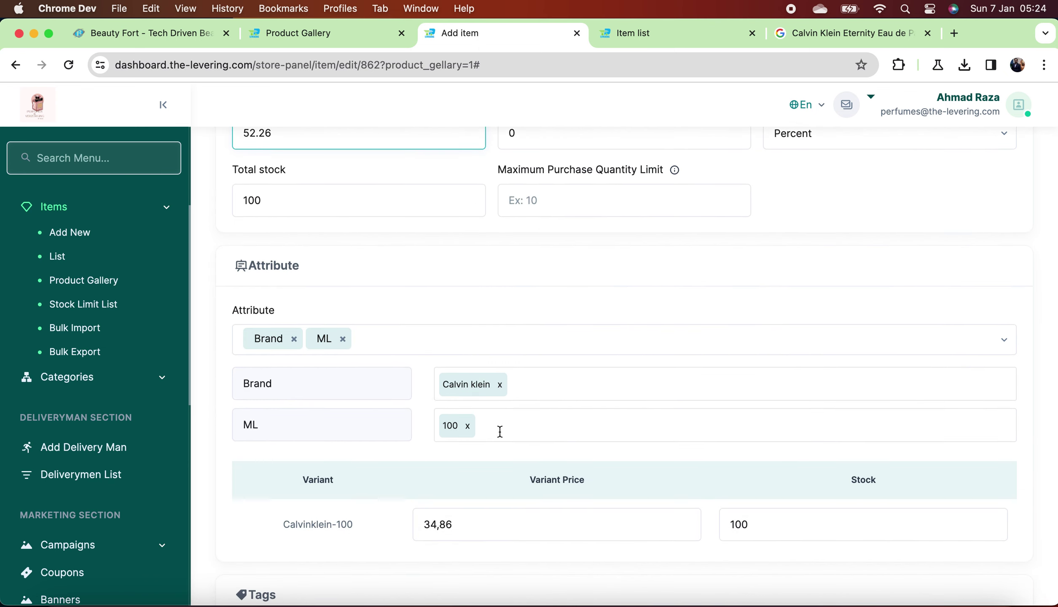
{"action": "left_click", "coordinate": [500, 431]}
{"action": "type", "text": "30"}
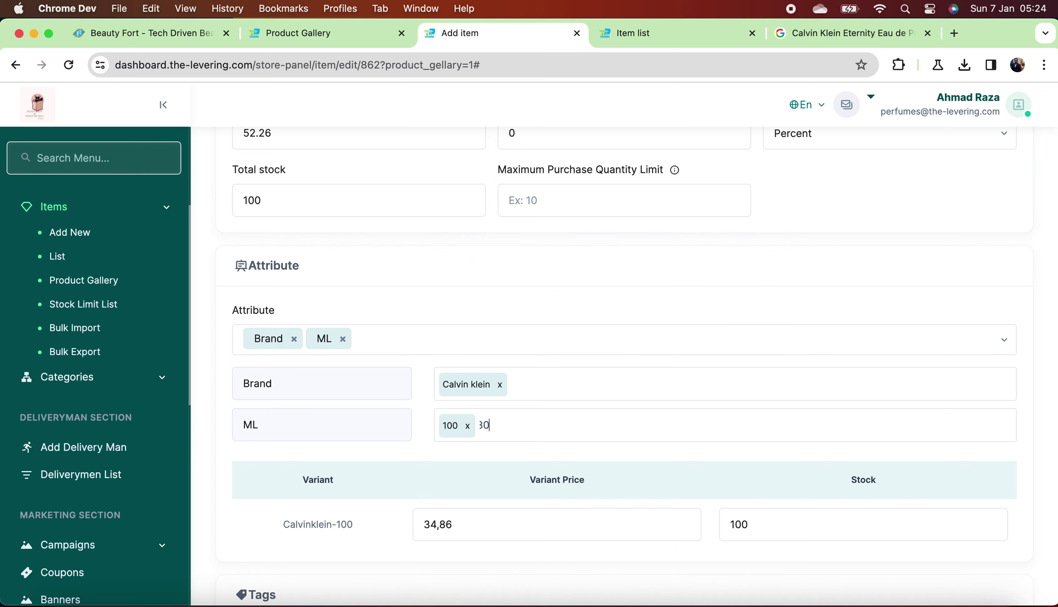
{"action": "key", "text": "Return"}
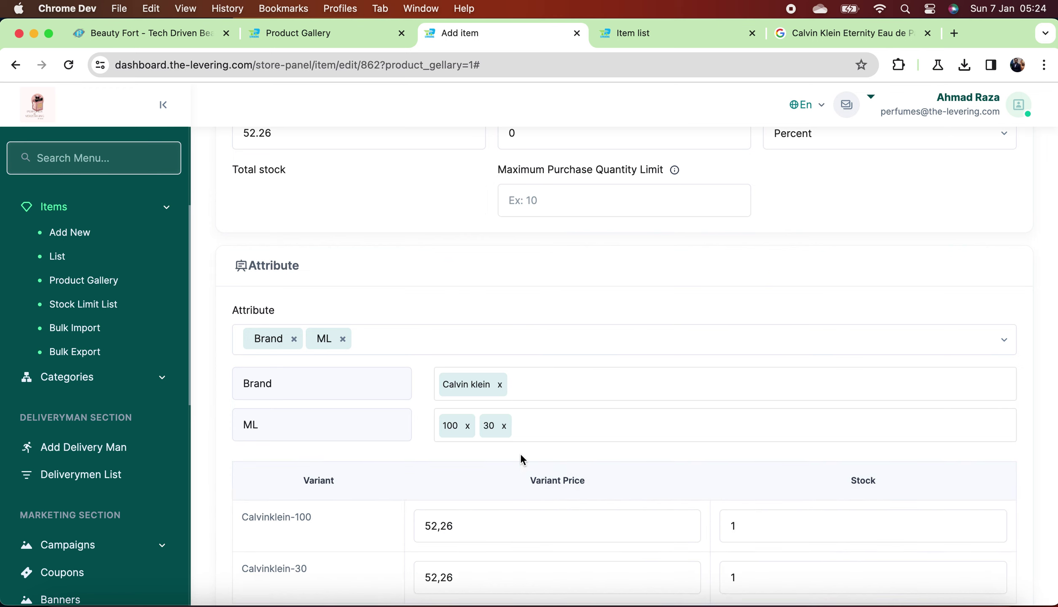
{"action": "left_click", "coordinate": [759, 519]}
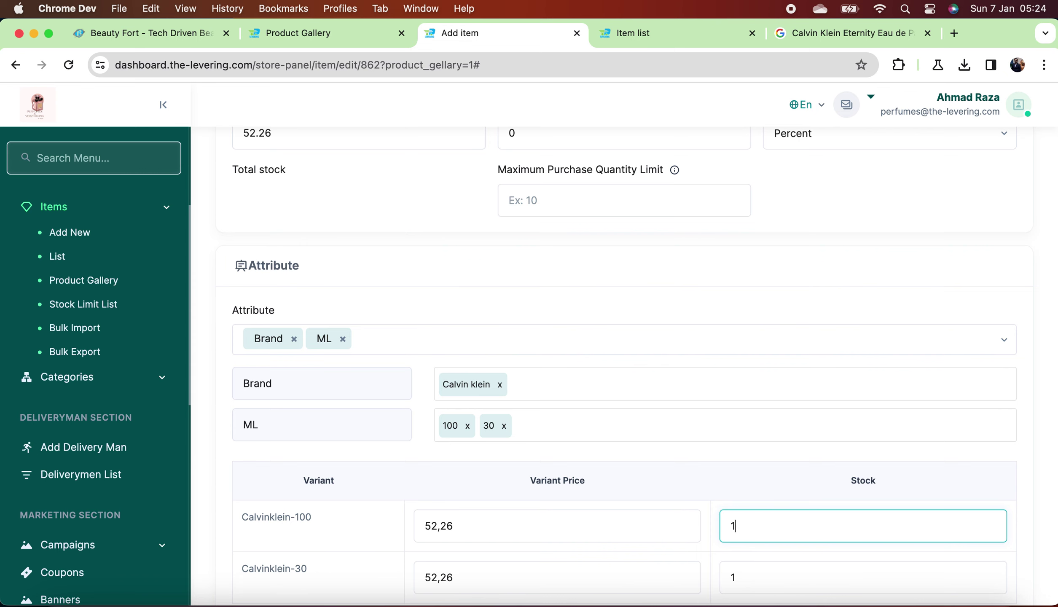
{"action": "type", "text": "00"}
Check the supplier's 30ml price, and give the Calvinklein-30 variant a price of 34.50 and a stock of 100.
{"action": "scroll", "coordinate": [674, 463], "scroll_direction": "down", "scroll_amount": 2}
{"action": "left_click", "coordinate": [106, 33]}
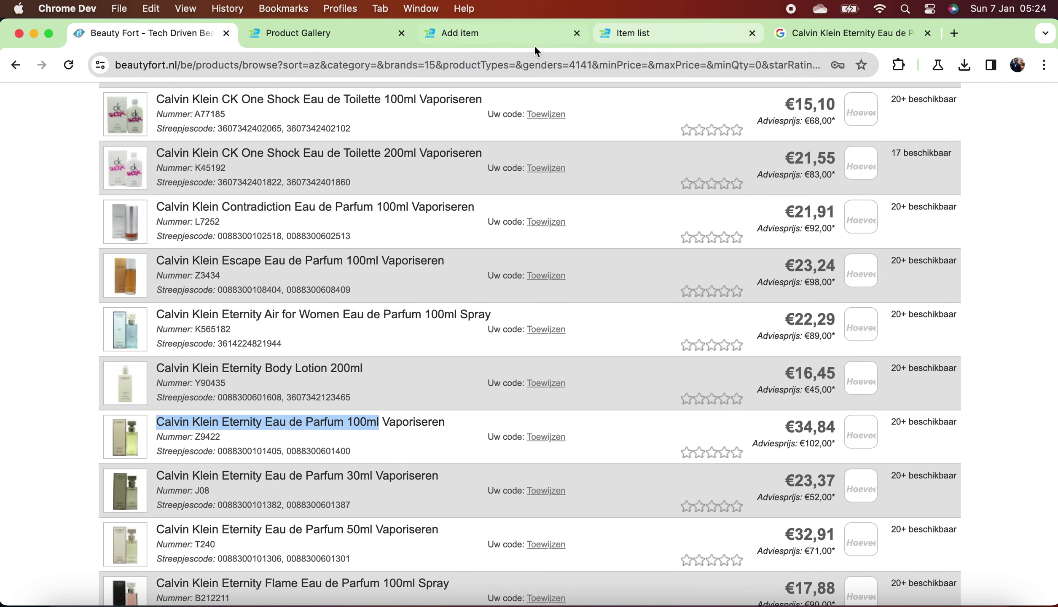
{"action": "left_click", "coordinate": [500, 32]}
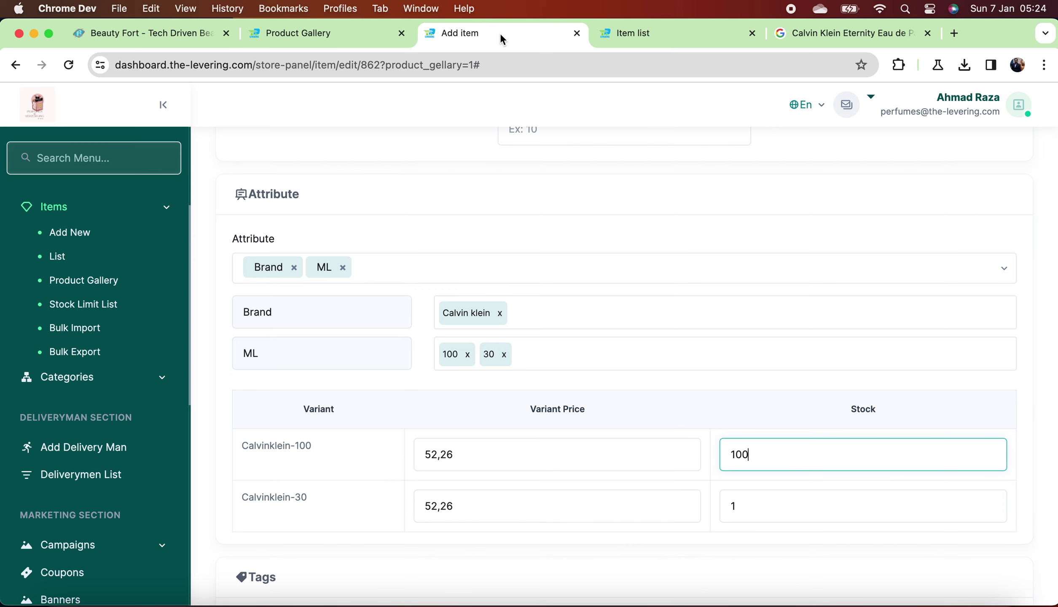
{"action": "left_click", "coordinate": [789, 505]}
{"action": "left_click", "coordinate": [517, 503]}
{"action": "double_click", "coordinate": [517, 503]}
{"action": "type", "text": "34"}
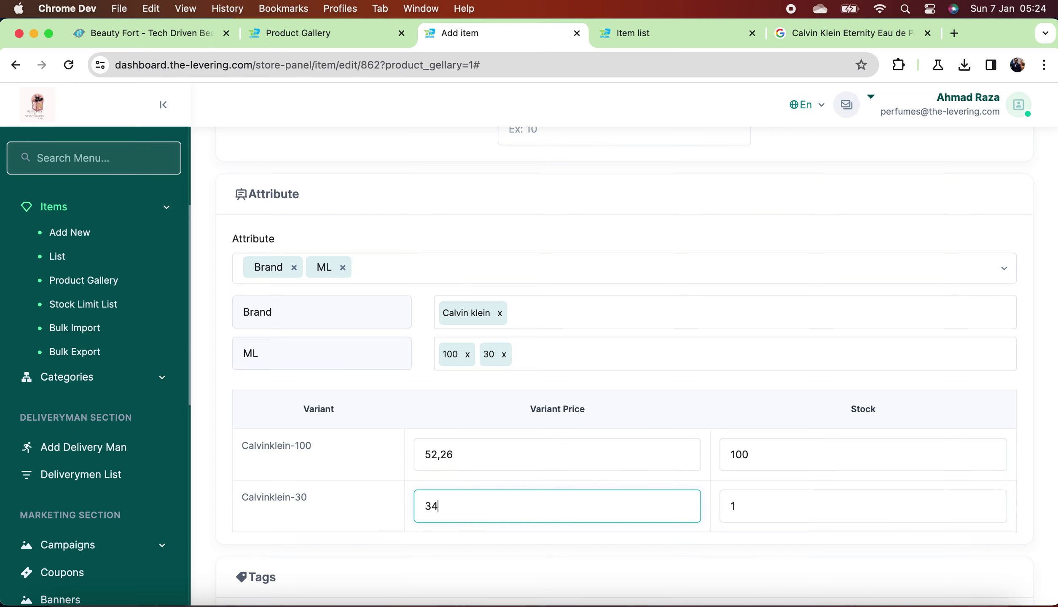
{"action": "type", "text": ".50"}
{"action": "left_click", "coordinate": [823, 501]}
{"action": "type", "text": "00"}
Save the Eternity Eau de Parfum item and look through the store's item list.
{"action": "scroll", "coordinate": [808, 411], "scroll_direction": "down", "scroll_amount": 4}
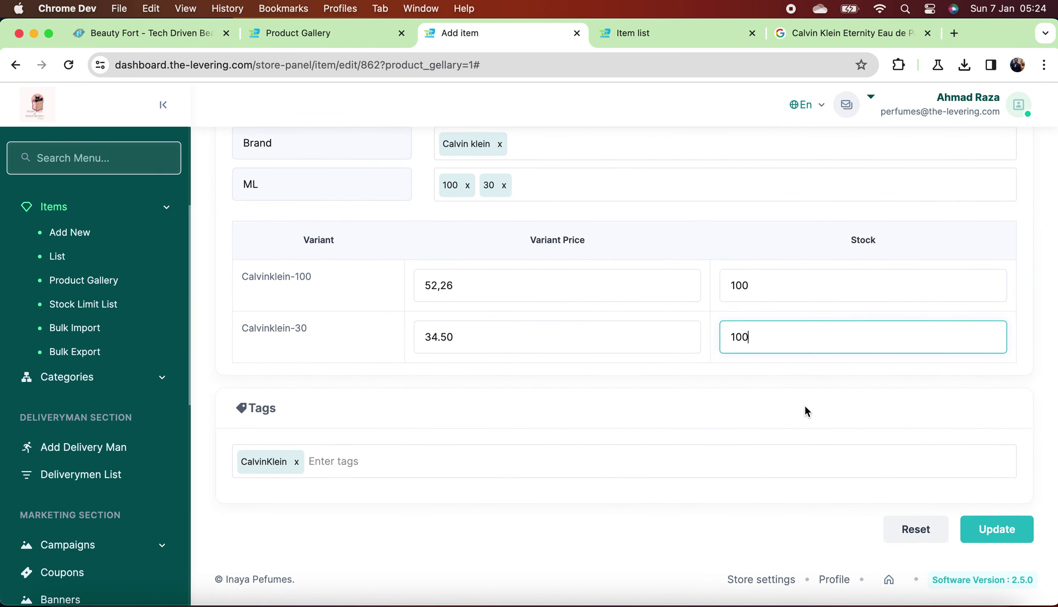
{"action": "left_click", "coordinate": [988, 532]}
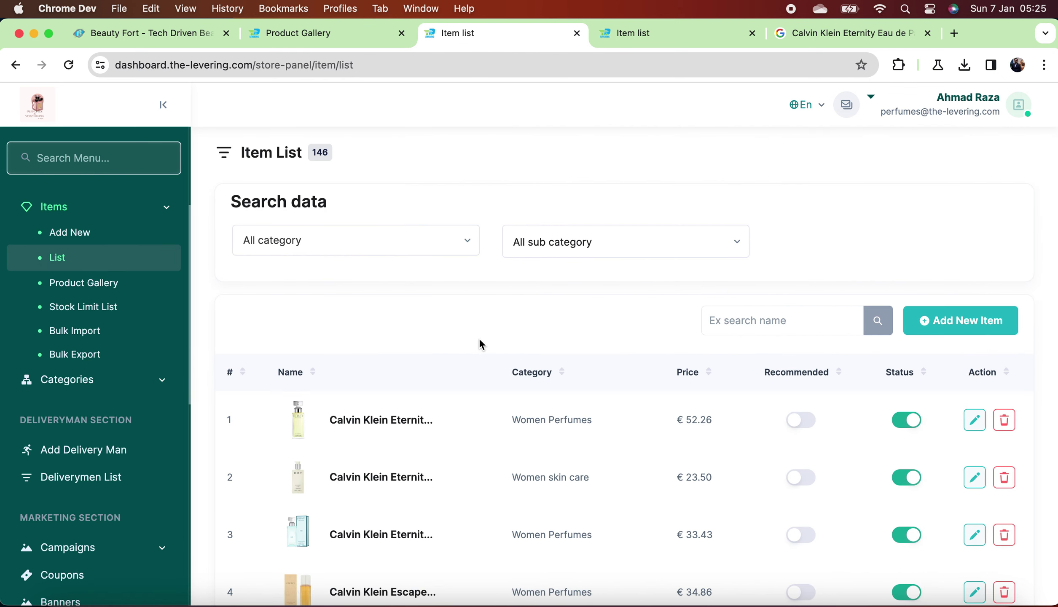
{"action": "scroll", "coordinate": [481, 343], "scroll_direction": "down", "scroll_amount": 4}
{"action": "scroll", "coordinate": [416, 407], "scroll_direction": "down", "scroll_amount": 3}
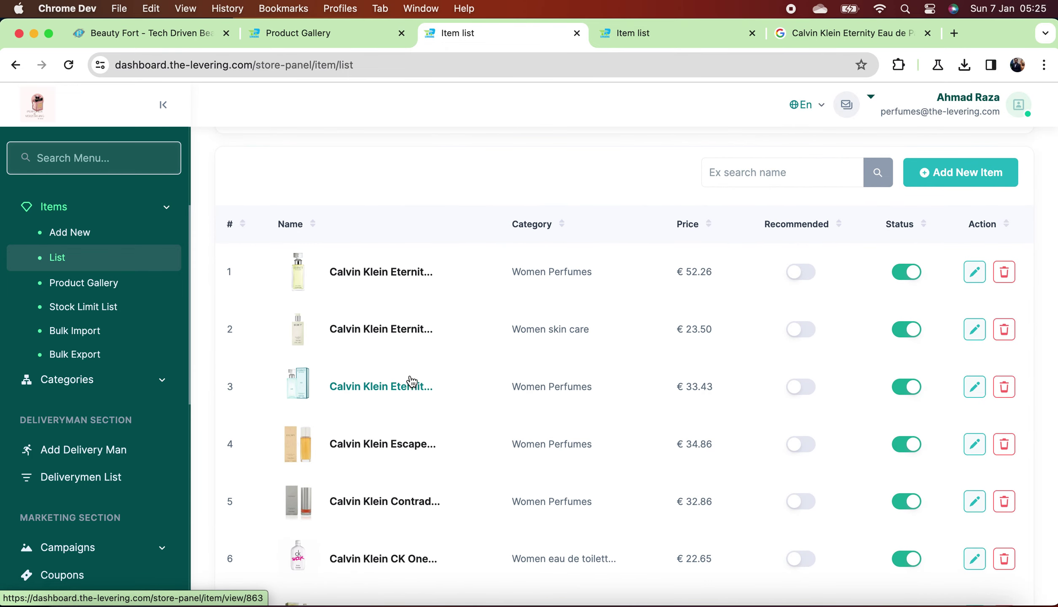
{"action": "scroll", "coordinate": [412, 381], "scroll_direction": "down", "scroll_amount": 7}
{"action": "scroll", "coordinate": [418, 506], "scroll_direction": "down", "scroll_amount": 1}
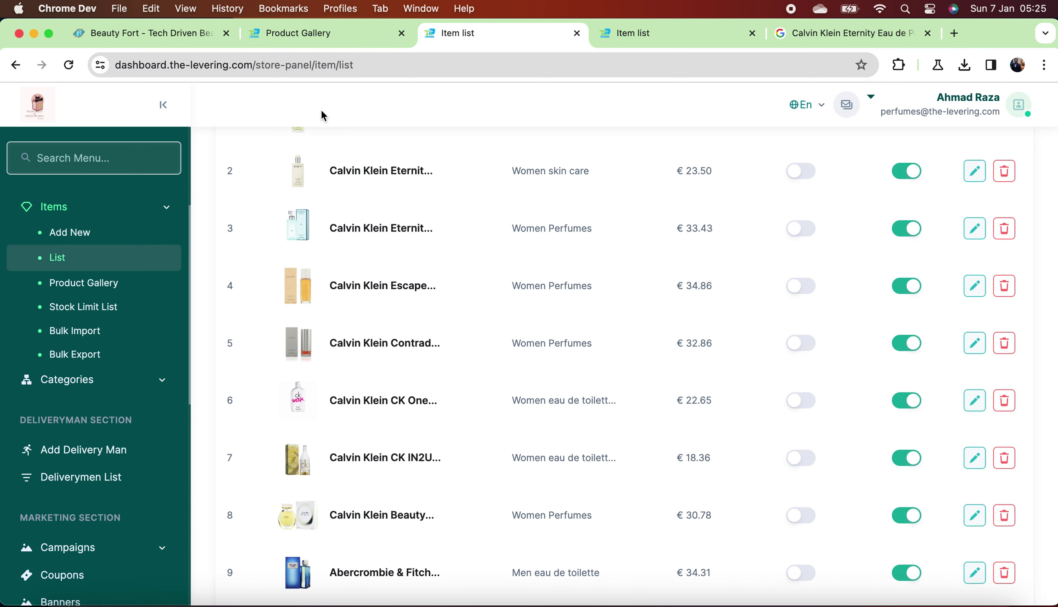
Return to the Beauty Fort supplier list and review its Calvin Klein products back up to the first entry.
{"action": "left_click", "coordinate": [123, 38]}
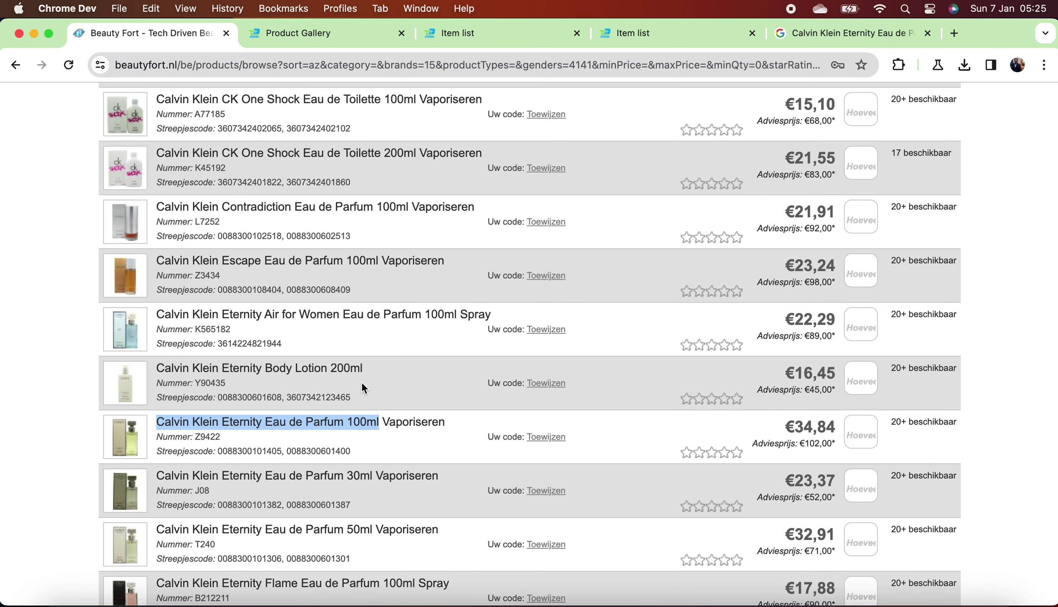
{"action": "scroll", "coordinate": [359, 307], "scroll_direction": "up", "scroll_amount": 2}
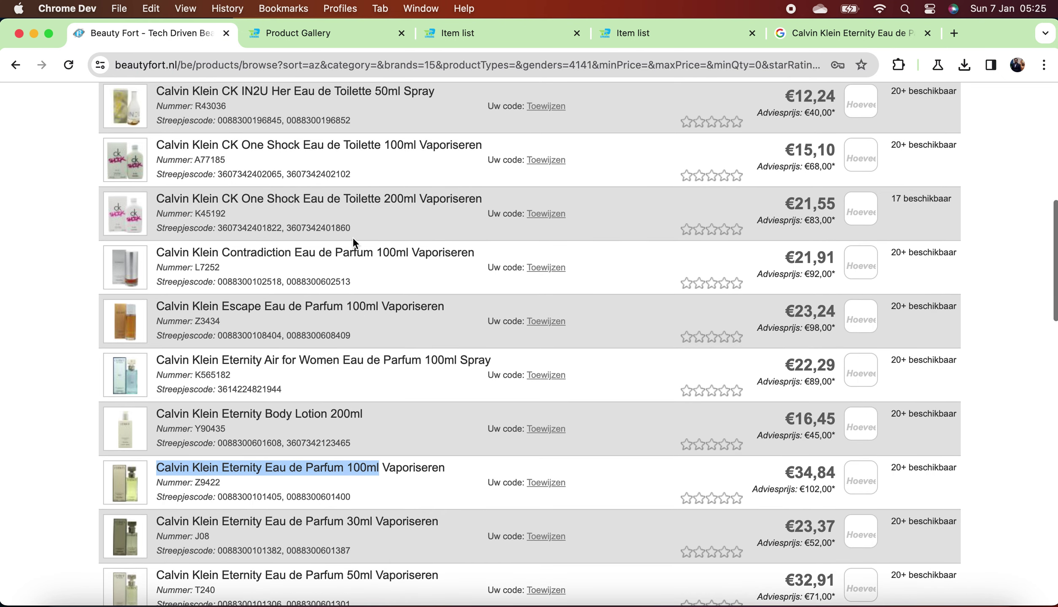
{"action": "scroll", "coordinate": [350, 228], "scroll_direction": "up", "scroll_amount": 2}
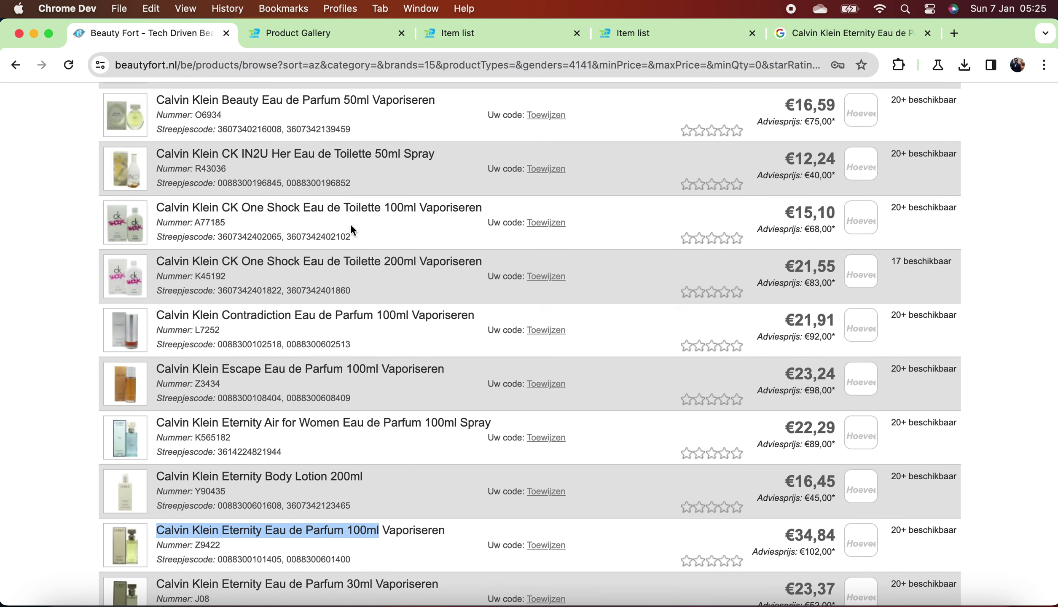
{"action": "scroll", "coordinate": [352, 230], "scroll_direction": "up", "scroll_amount": 2}
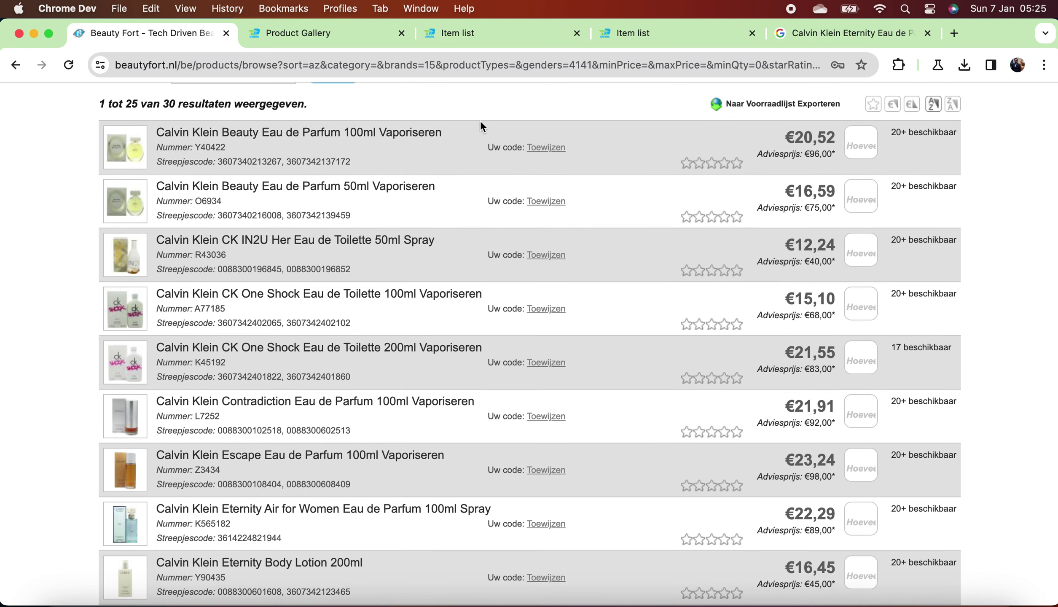